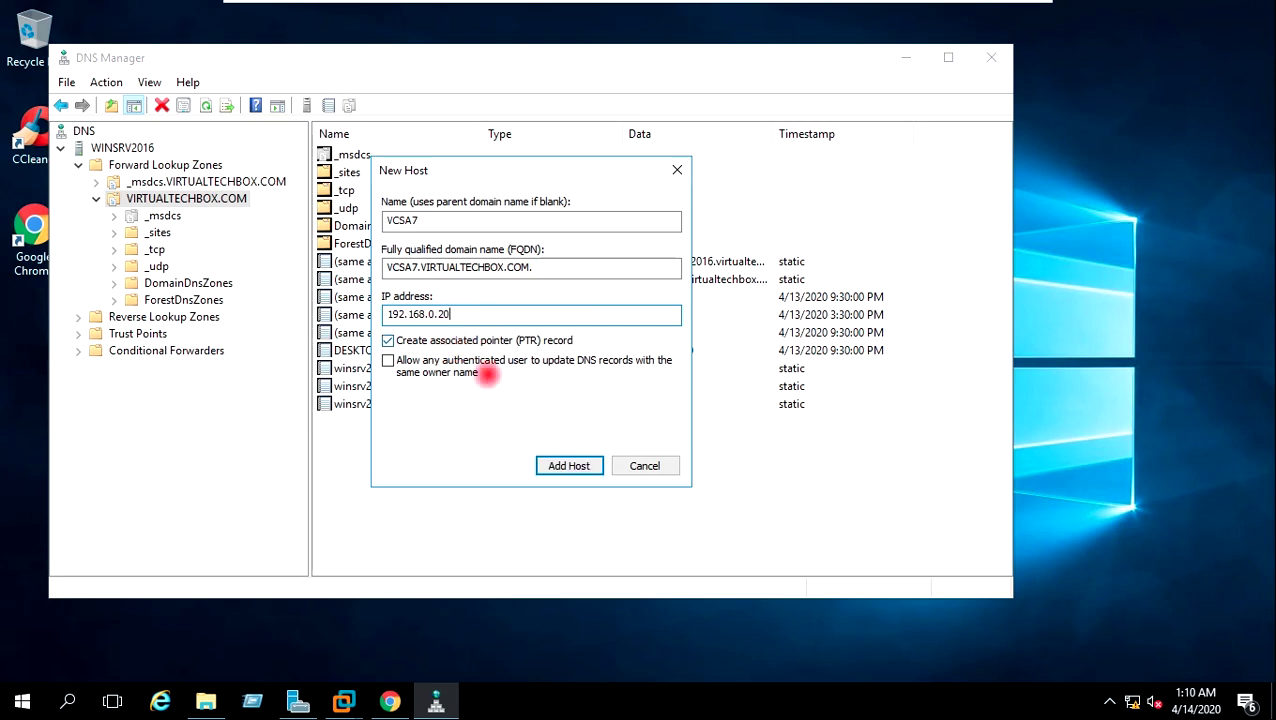
# Create the VCSA7 host record at 192.168.0.20, verify it in the zone, and minimize DNS Manager.
pyautogui.click(570, 465)
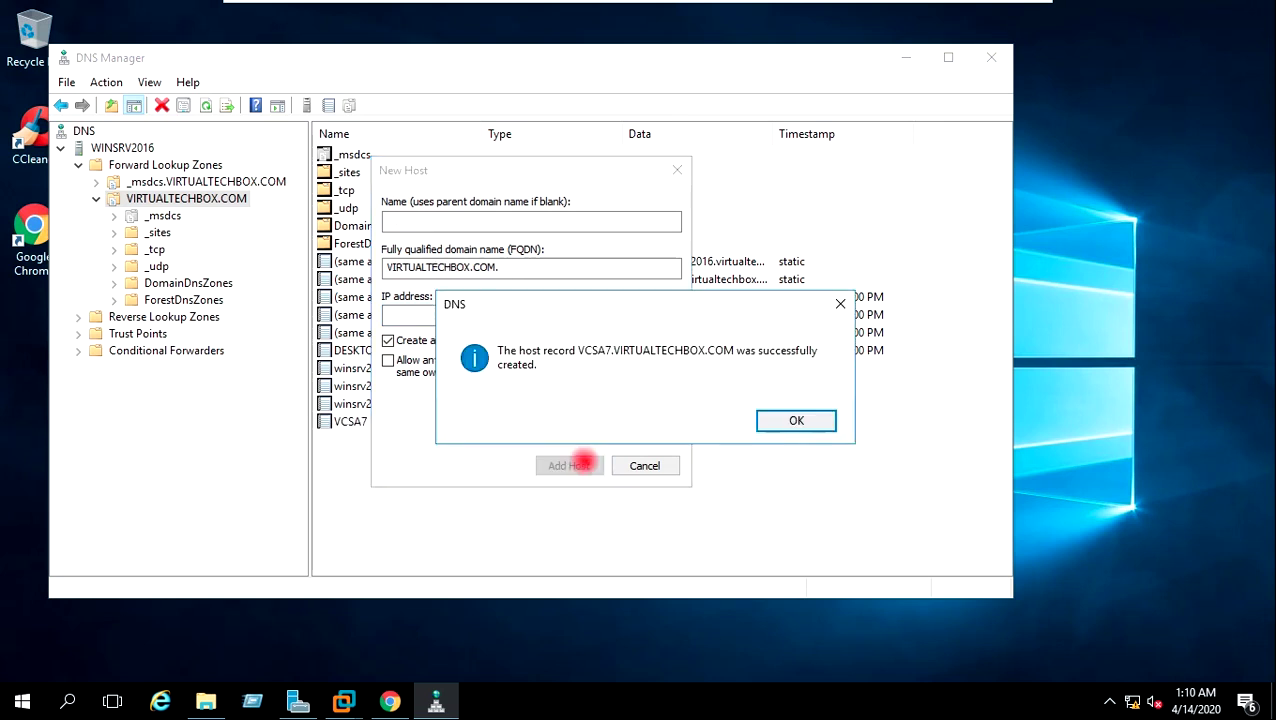
pyautogui.click(793, 420)
pyautogui.click(650, 465)
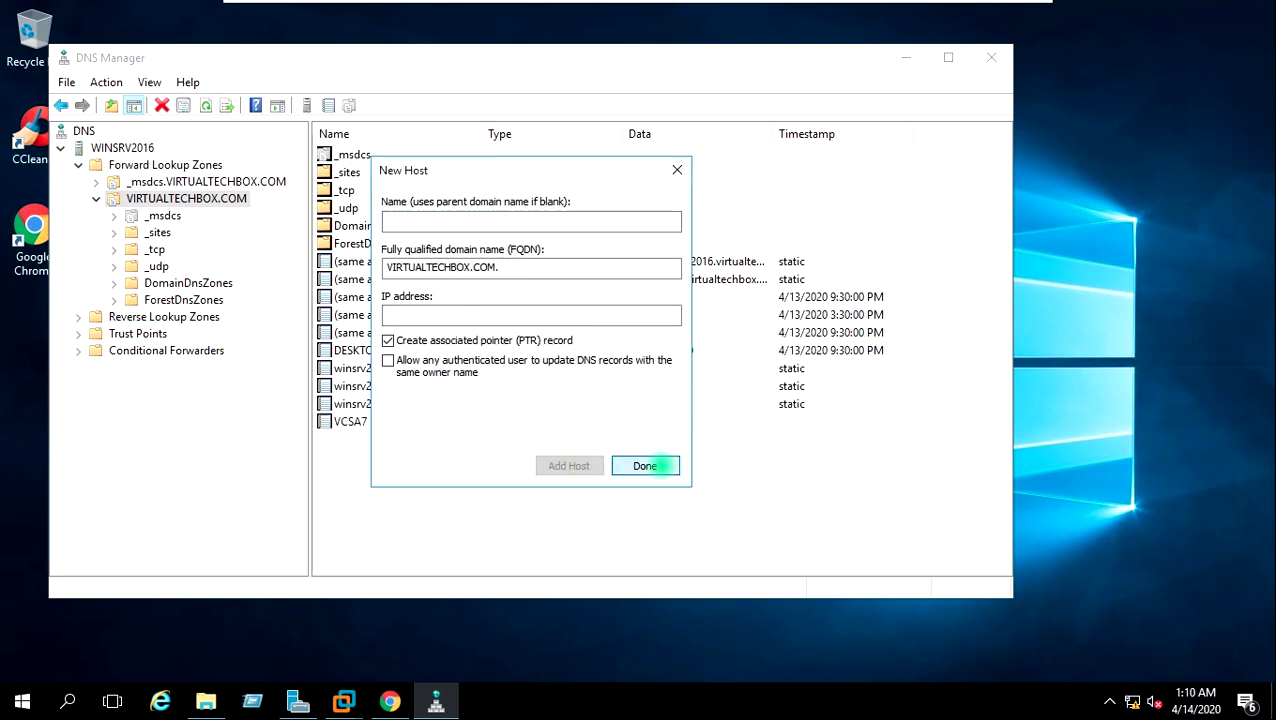
pyautogui.click(533, 420)
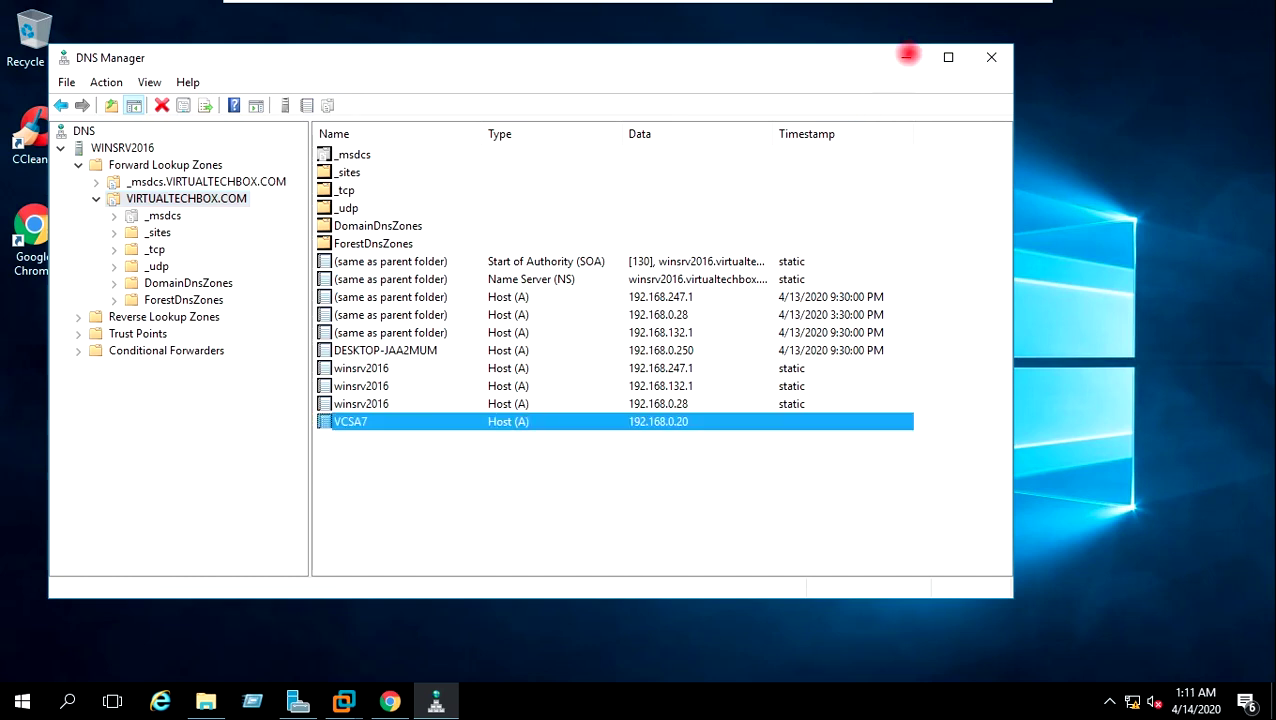
pyautogui.click(906, 56)
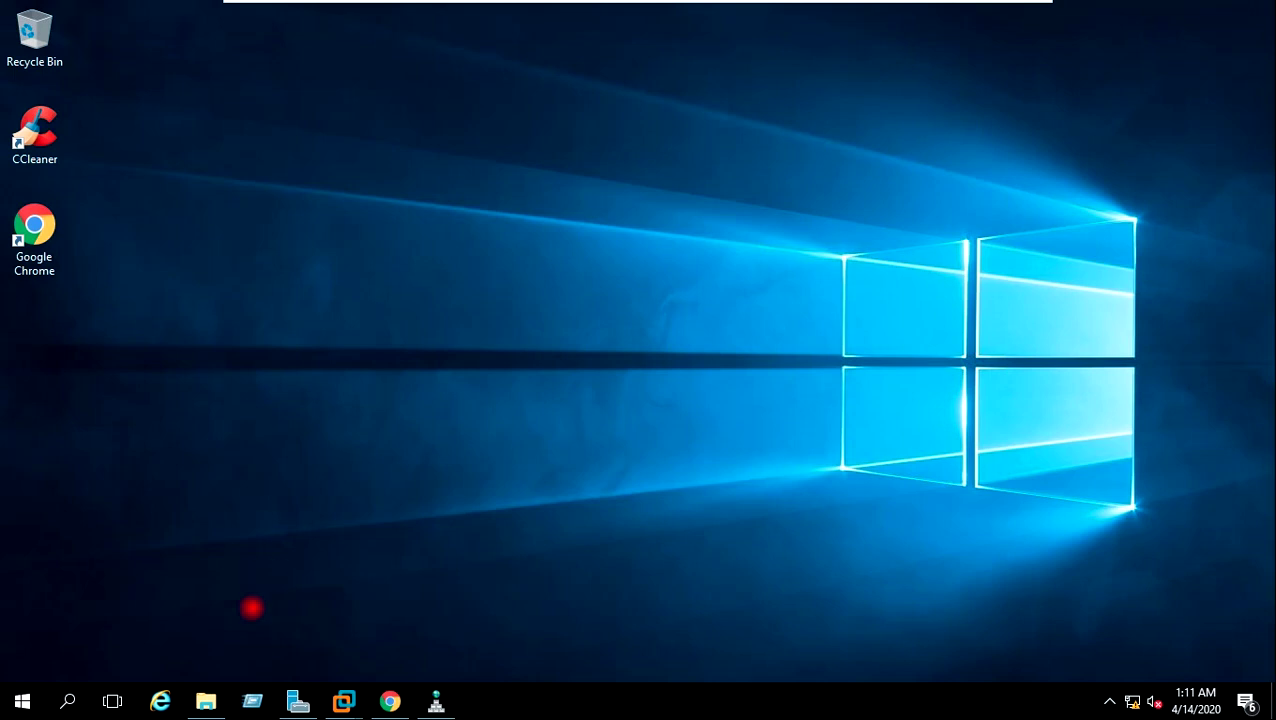
# Mount the VCSA installer ISO from the Download folder as a drive.
pyautogui.click(205, 700)
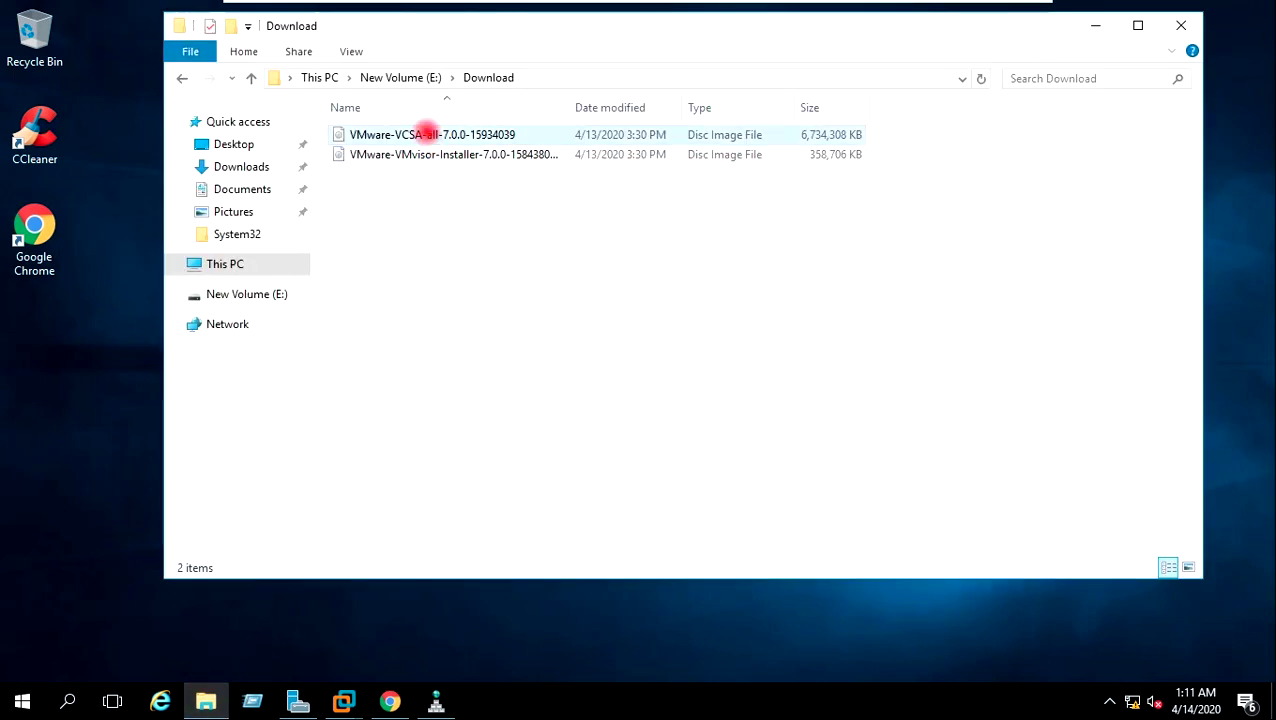
pyautogui.click(426, 134)
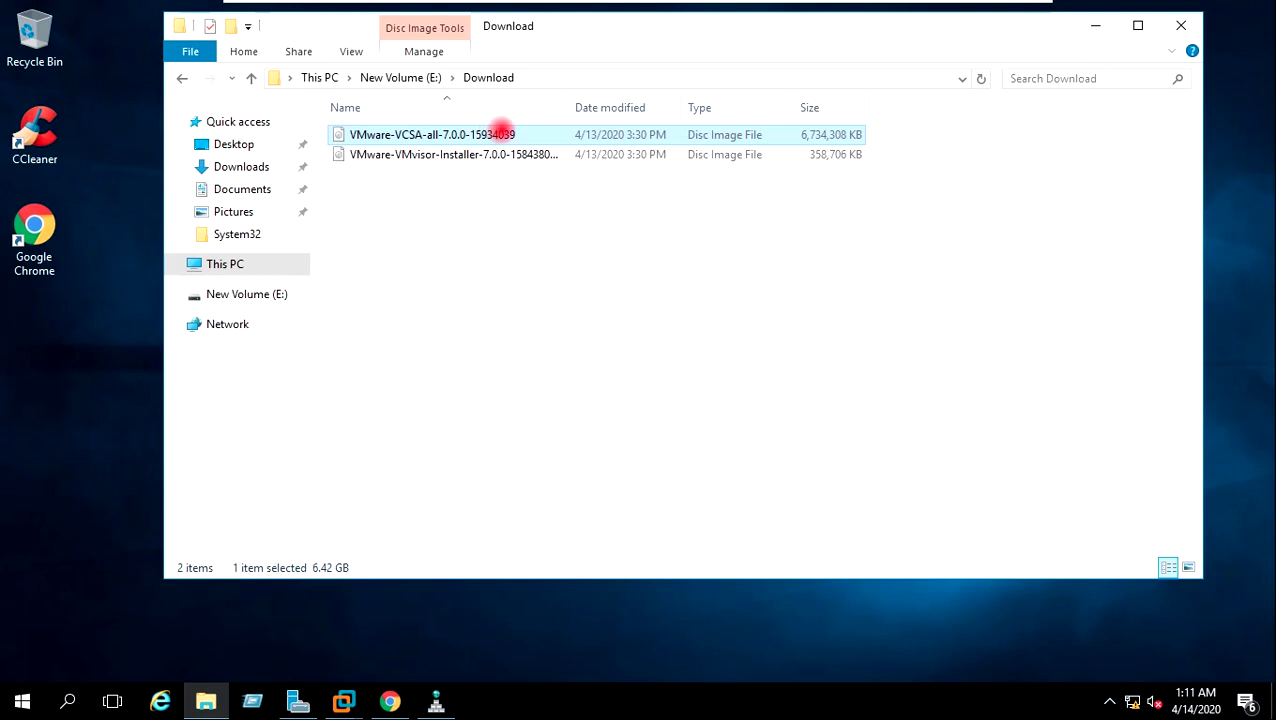
pyautogui.rightClick(477, 132)
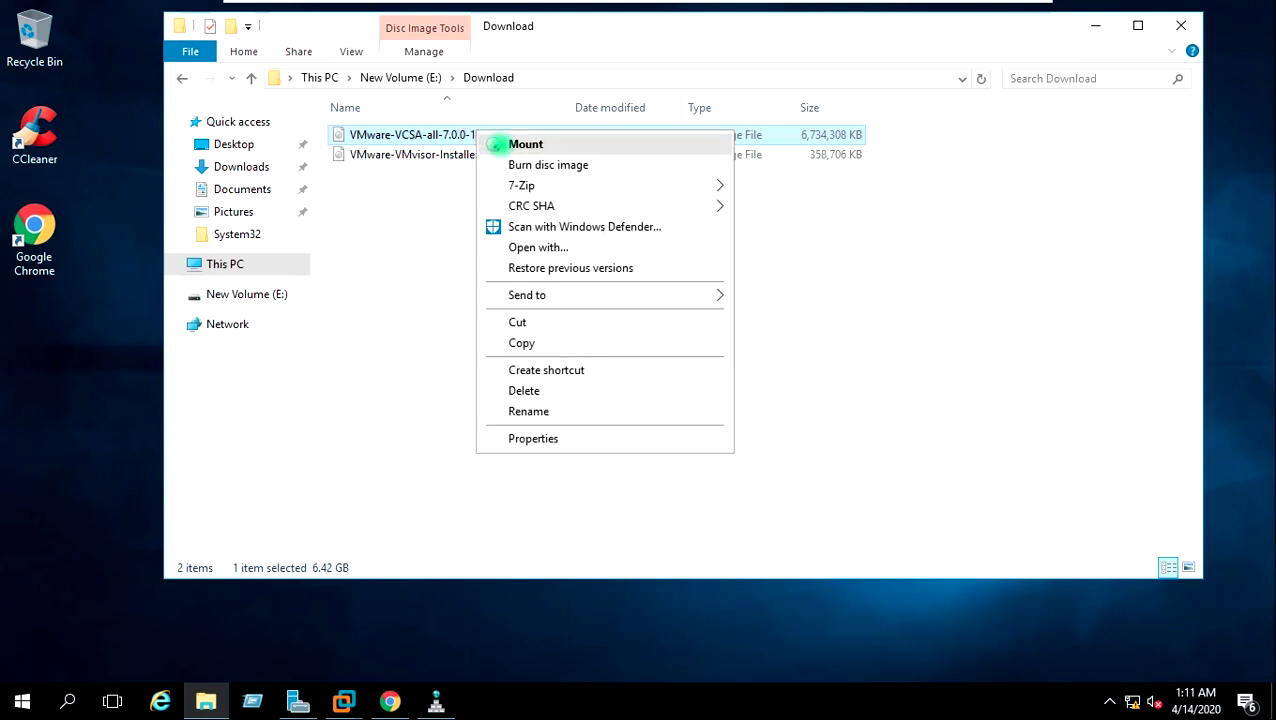
pyautogui.click(495, 144)
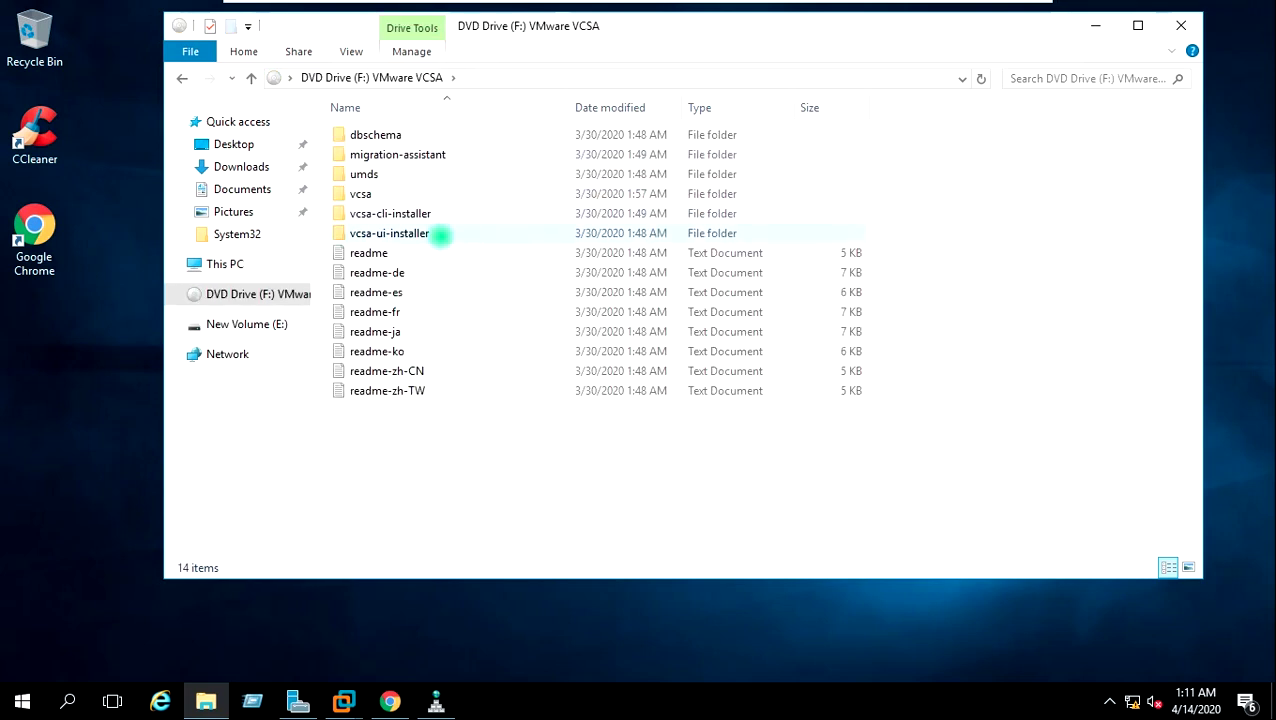
# Launch installer.exe from the ISO's vcsa-ui-installer\win32 folder.
pyautogui.doubleClick(440, 233)
pyautogui.doubleClick(362, 174)
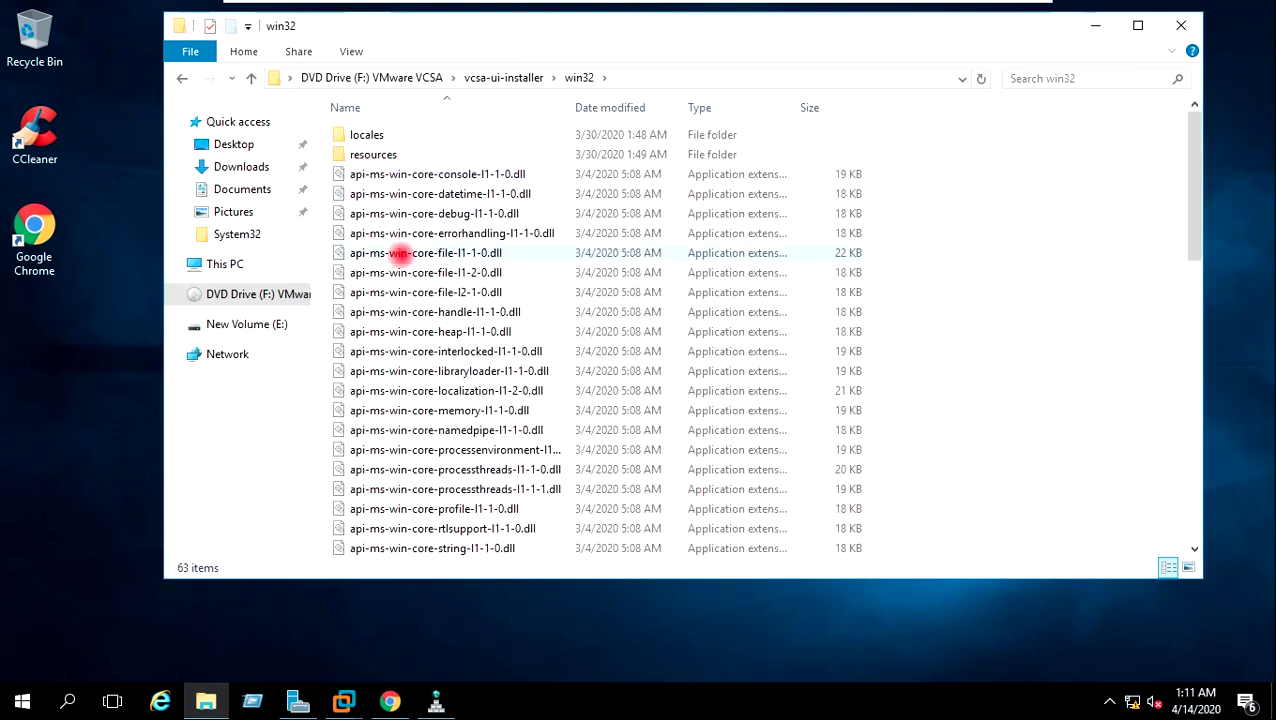
pyautogui.scroll(-14, 400, 253)
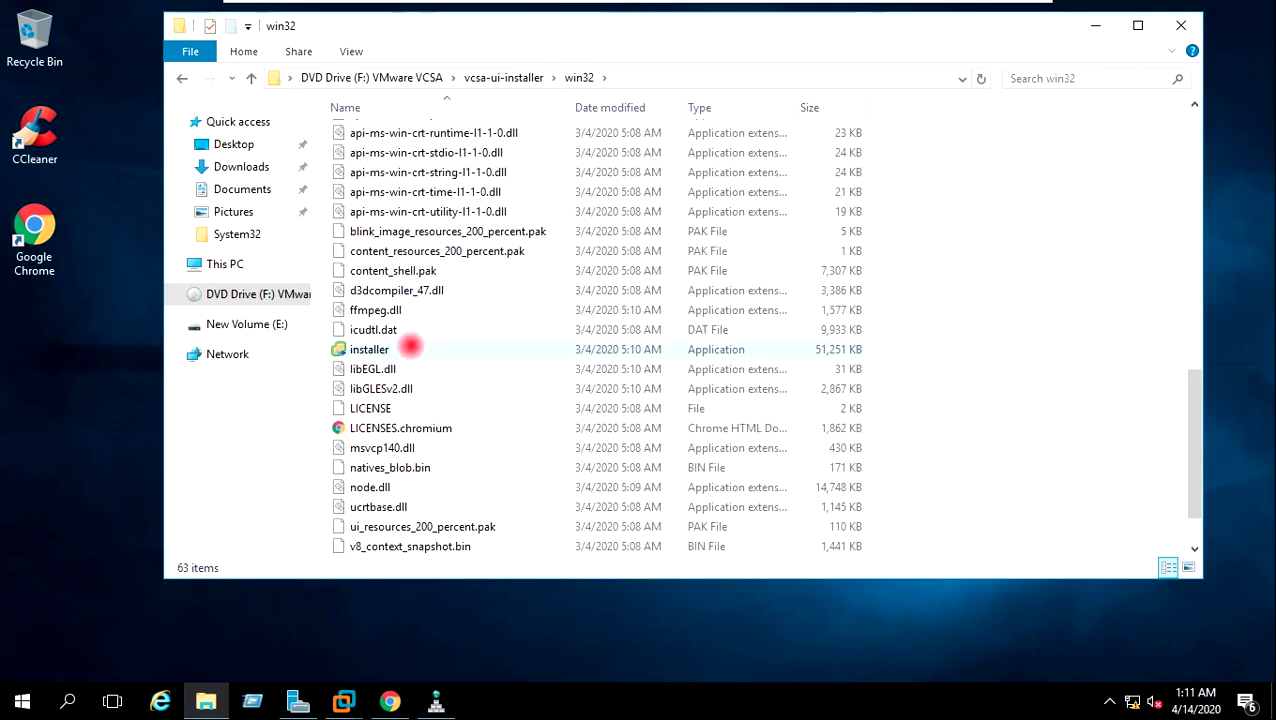
pyautogui.click(385, 349)
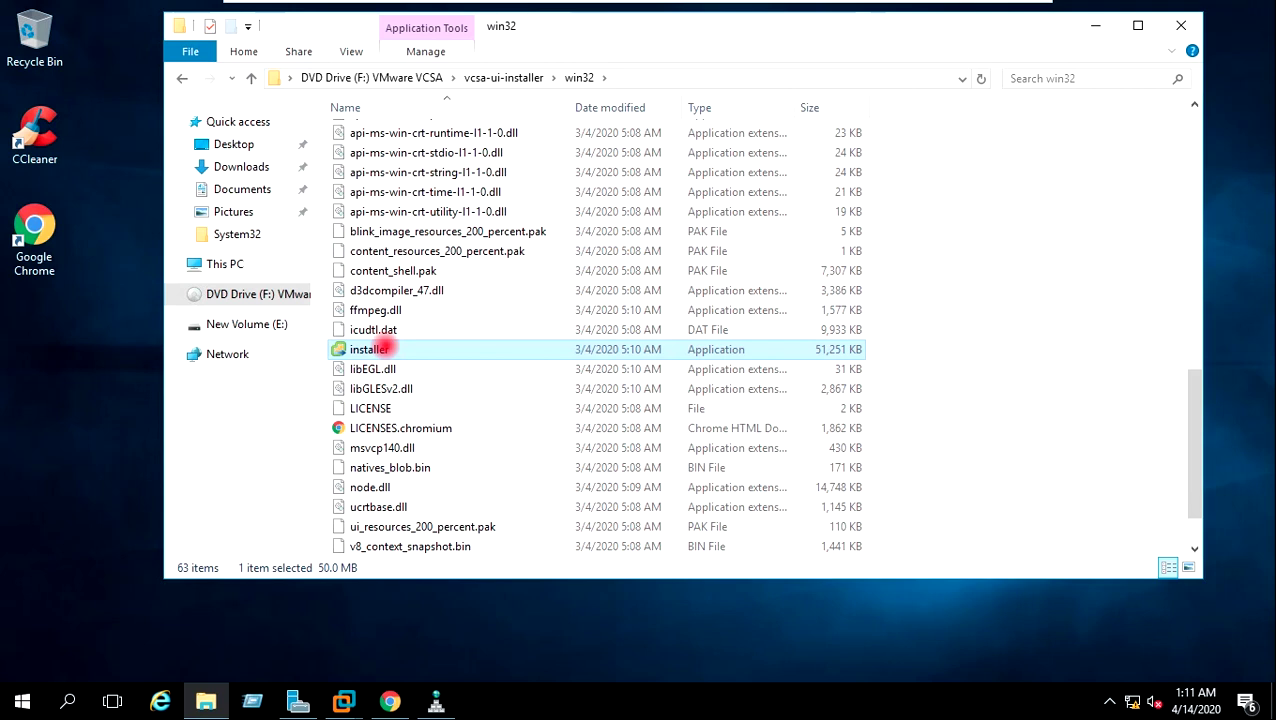
pyautogui.doubleClick(385, 349)
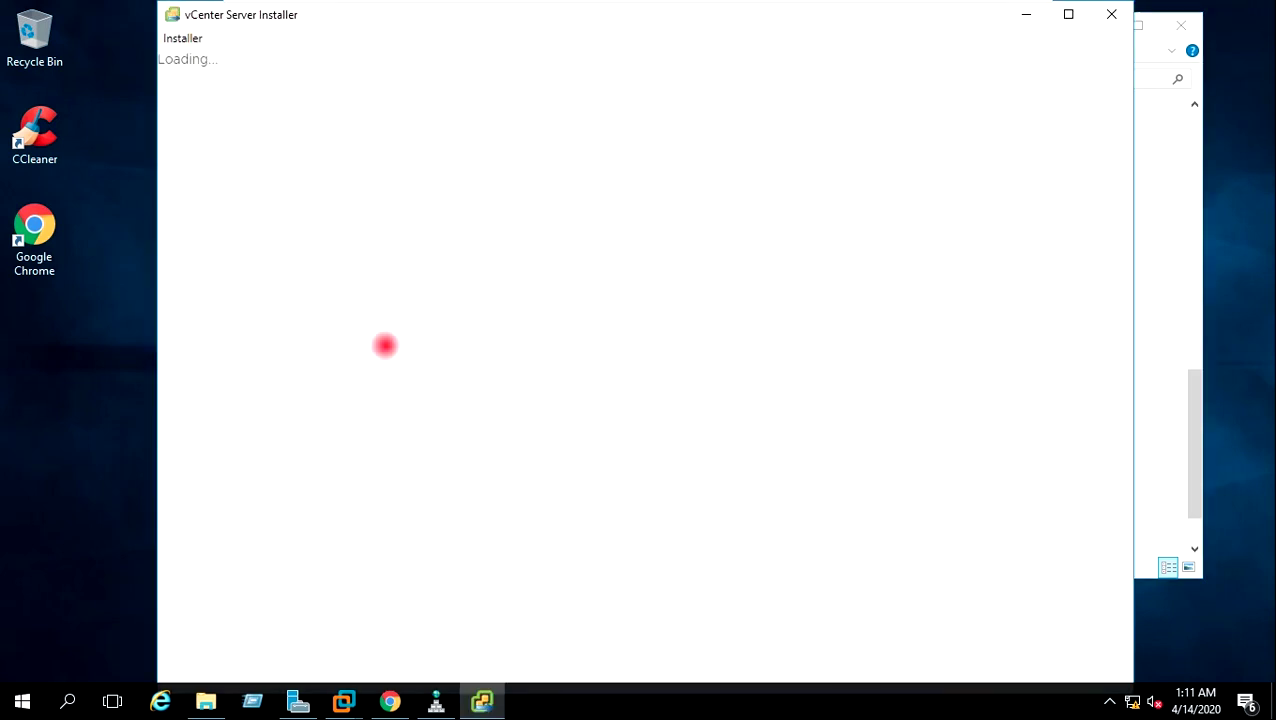
# Start a new vCenter Server install and accept the license agreement.
pyautogui.click(300, 356)
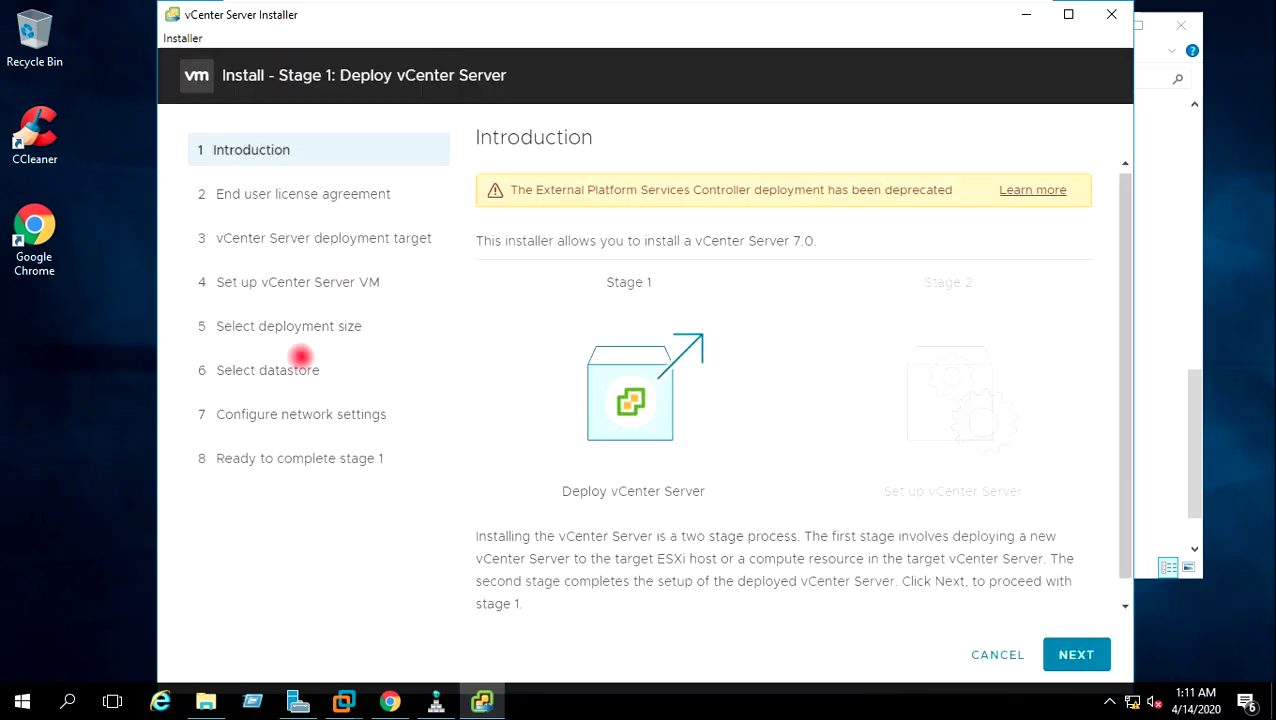
pyautogui.click(1075, 646)
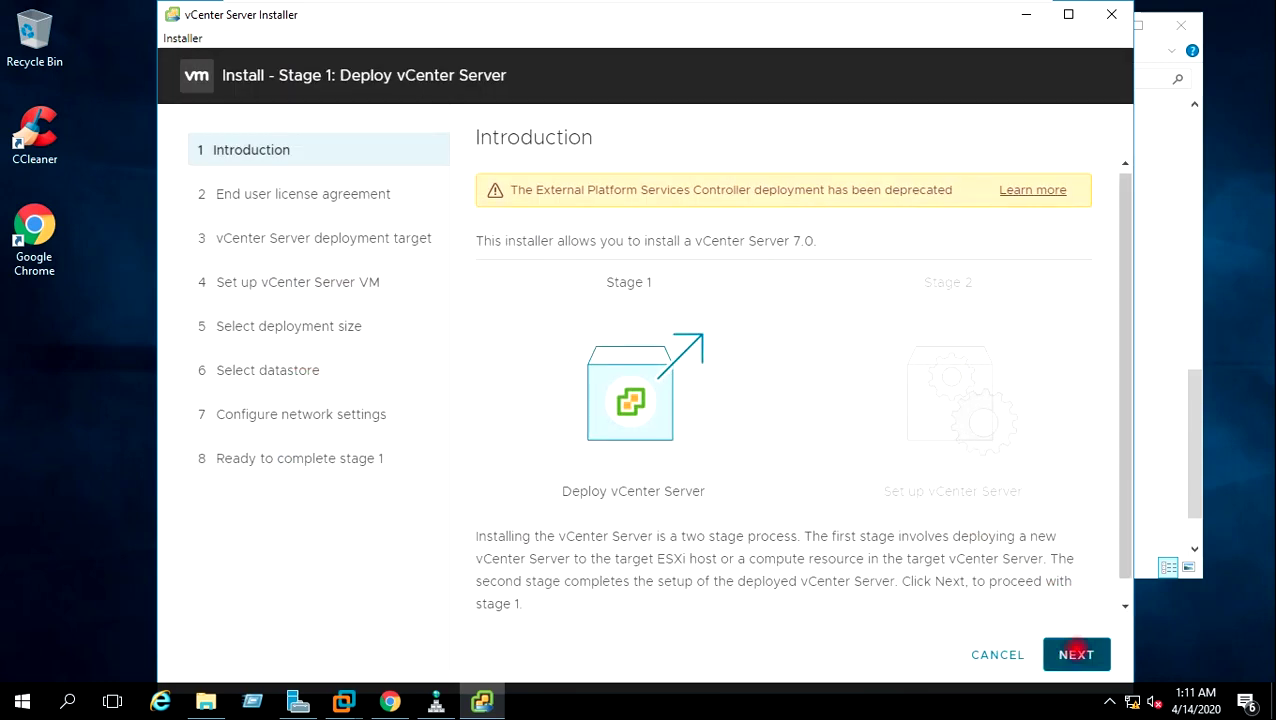
pyautogui.click(485, 512)
pyautogui.click(1090, 651)
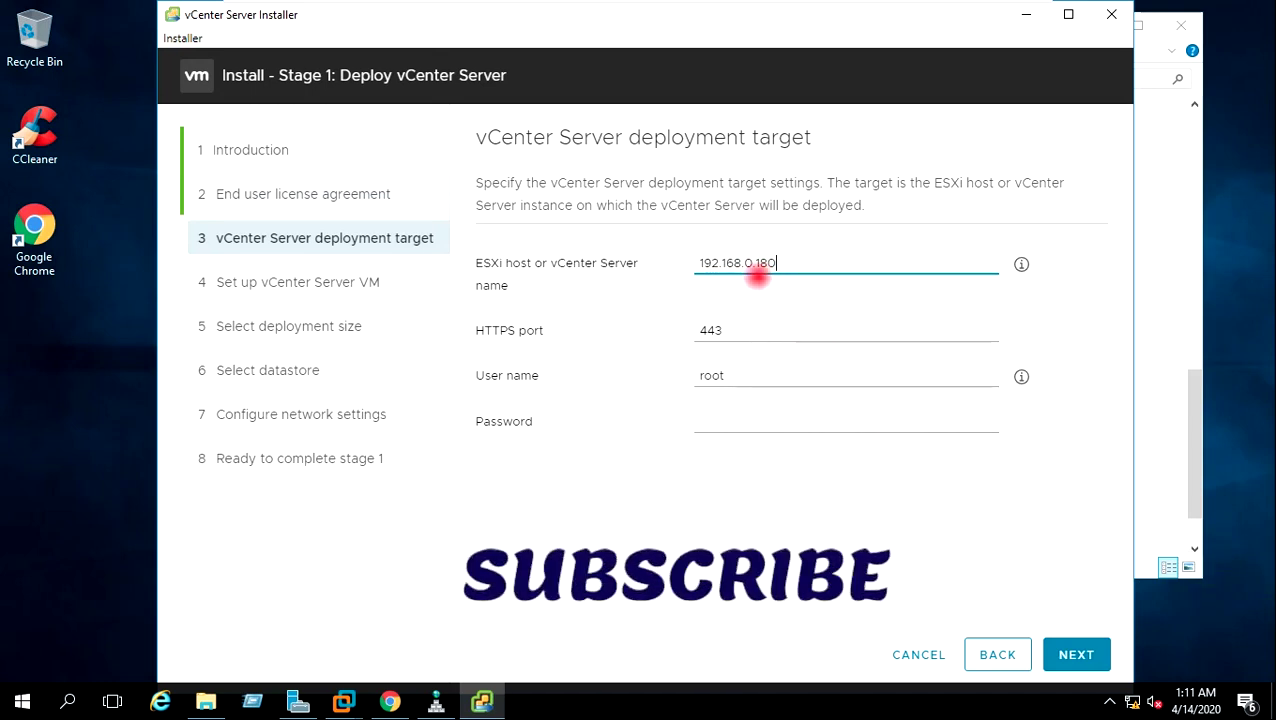
# Enter the root password for ESXi host 192.168.0.180 and submit the deployment target.
pyautogui.click(727, 417)
pyautogui.write('••••••')
pyautogui.press('BackSpace')
pyautogui.press('BackSpace')
pyautogui.press('BackSpace')
pyautogui.press('BackSpace')
pyautogui.press('BackSpace')
pyautogui.press('BackSpace')
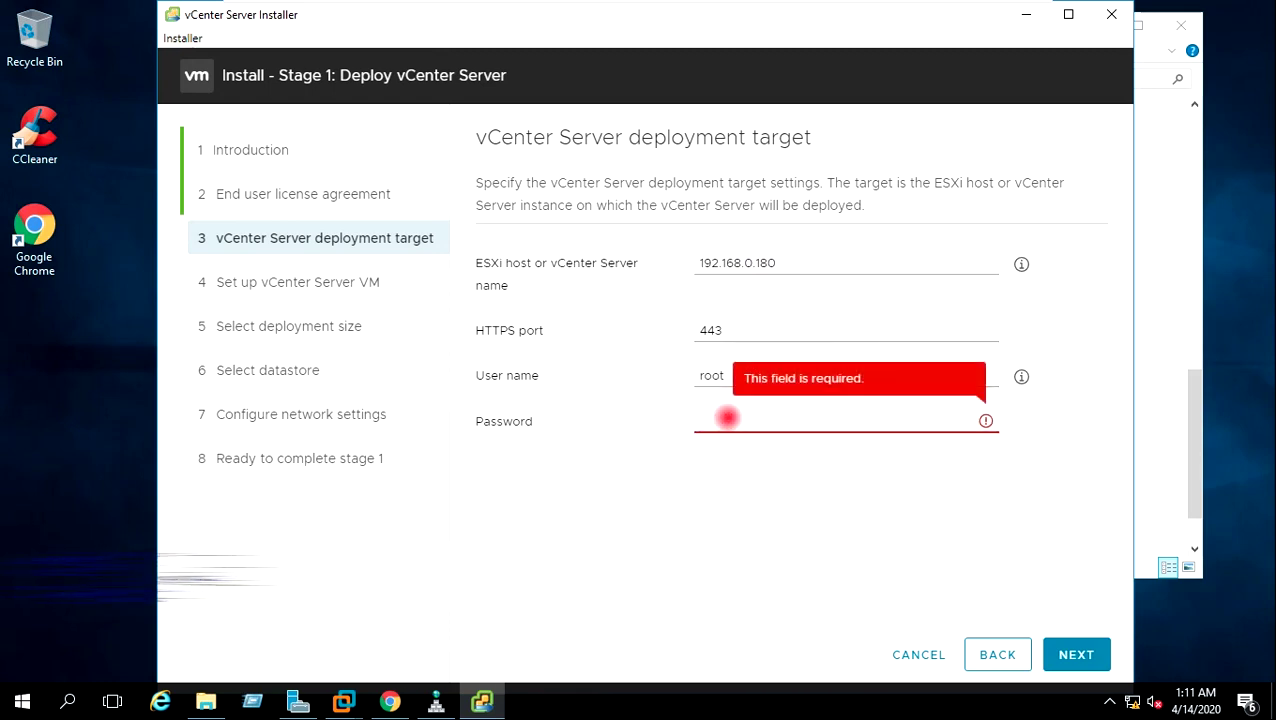
pyautogui.write('••••••')
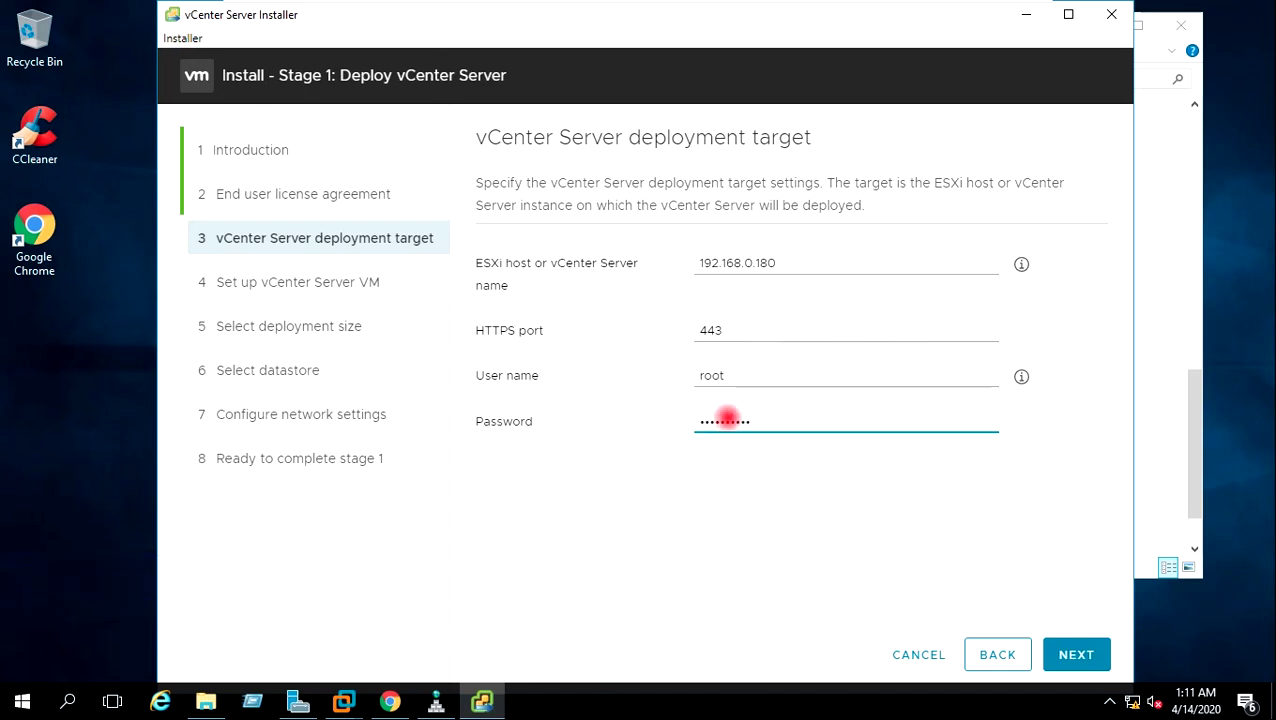
pyautogui.click(1066, 650)
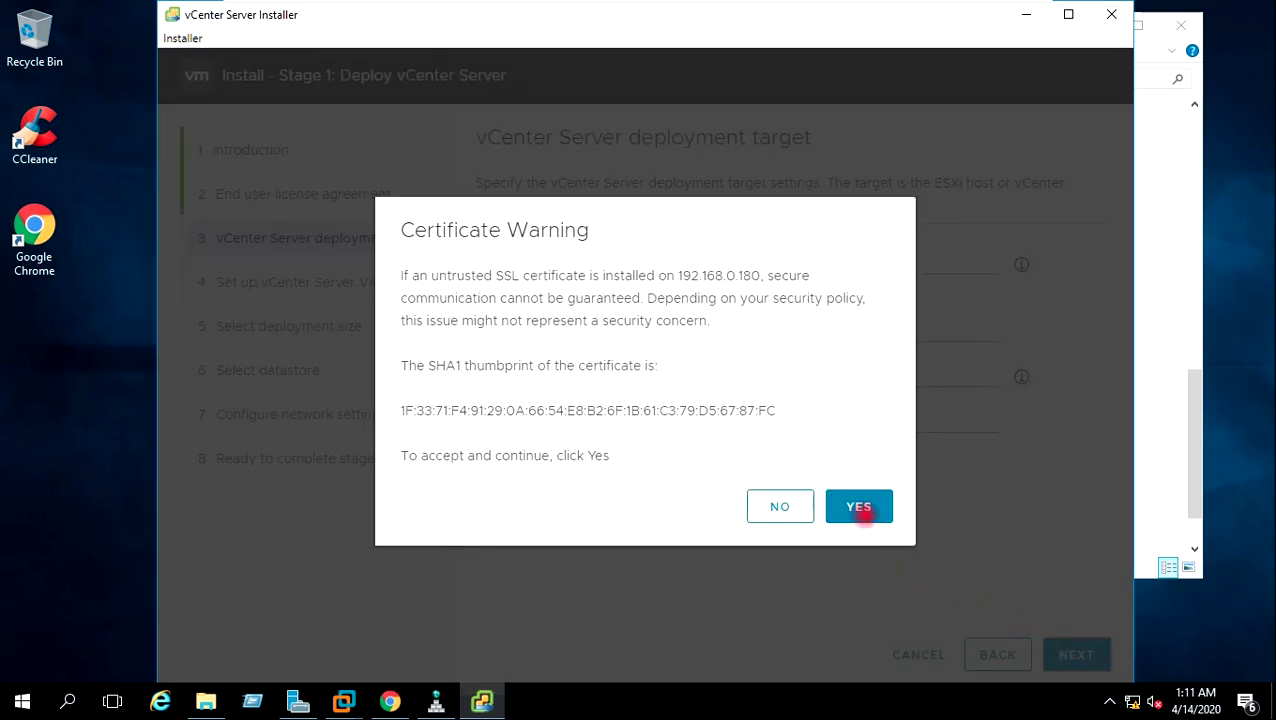
# Trust the ESXi host certificate and name the appliance VM VCSA7.
pyautogui.click(859, 506)
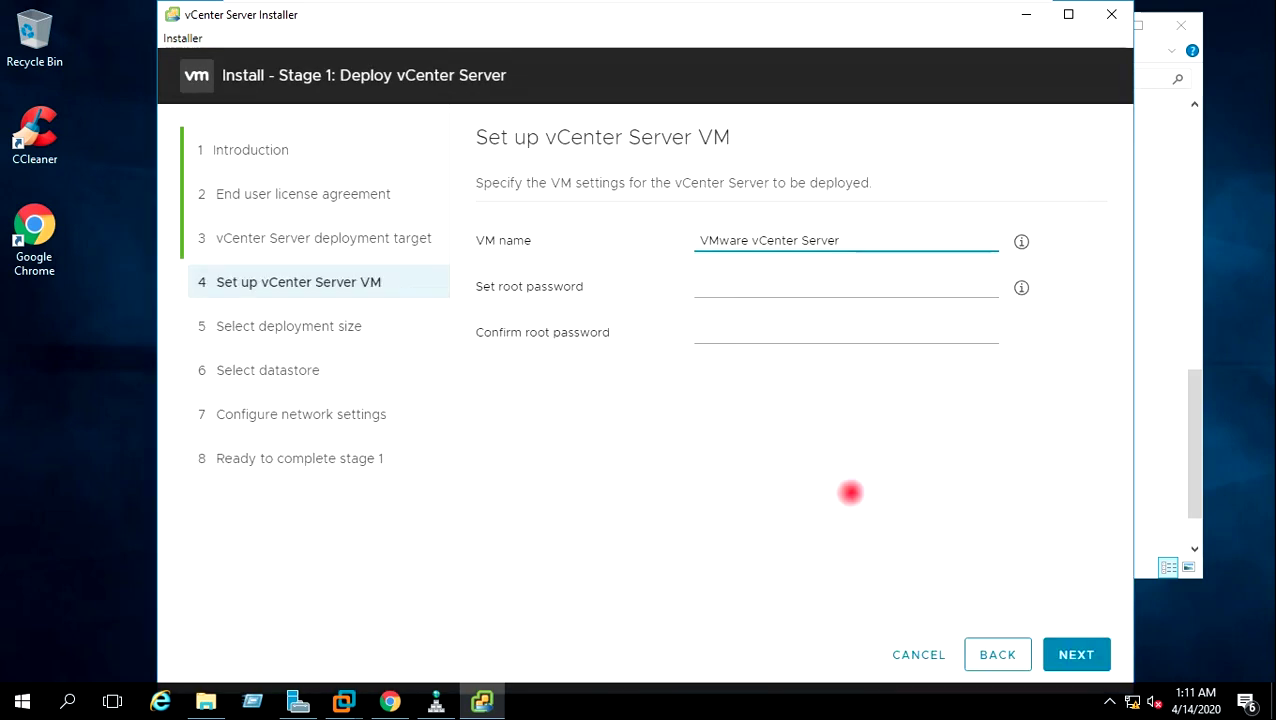
pyautogui.moveTo(845, 241); pyautogui.dragTo(711, 233)
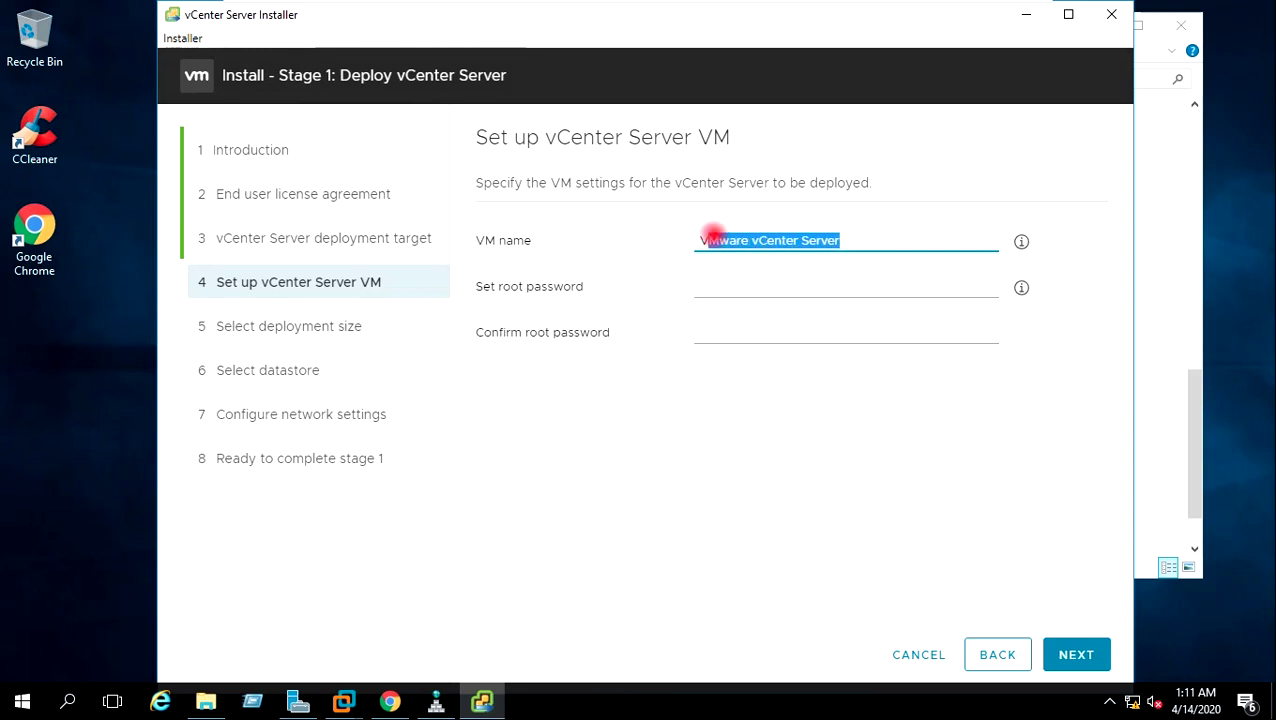
pyautogui.write('CSA7')
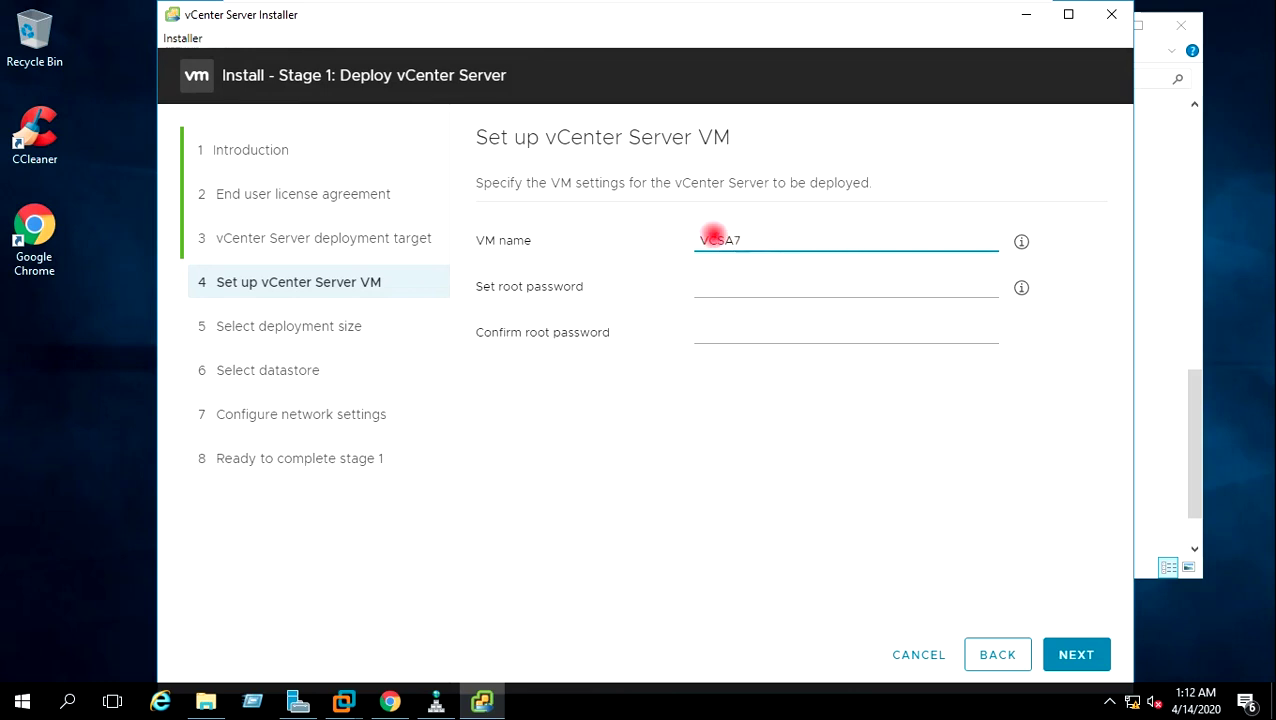
# Set and confirm the appliance root password, keep Tiny size, and use Datastore-2 with thin disk.
pyautogui.click(718, 286)
pyautogui.write('VM')
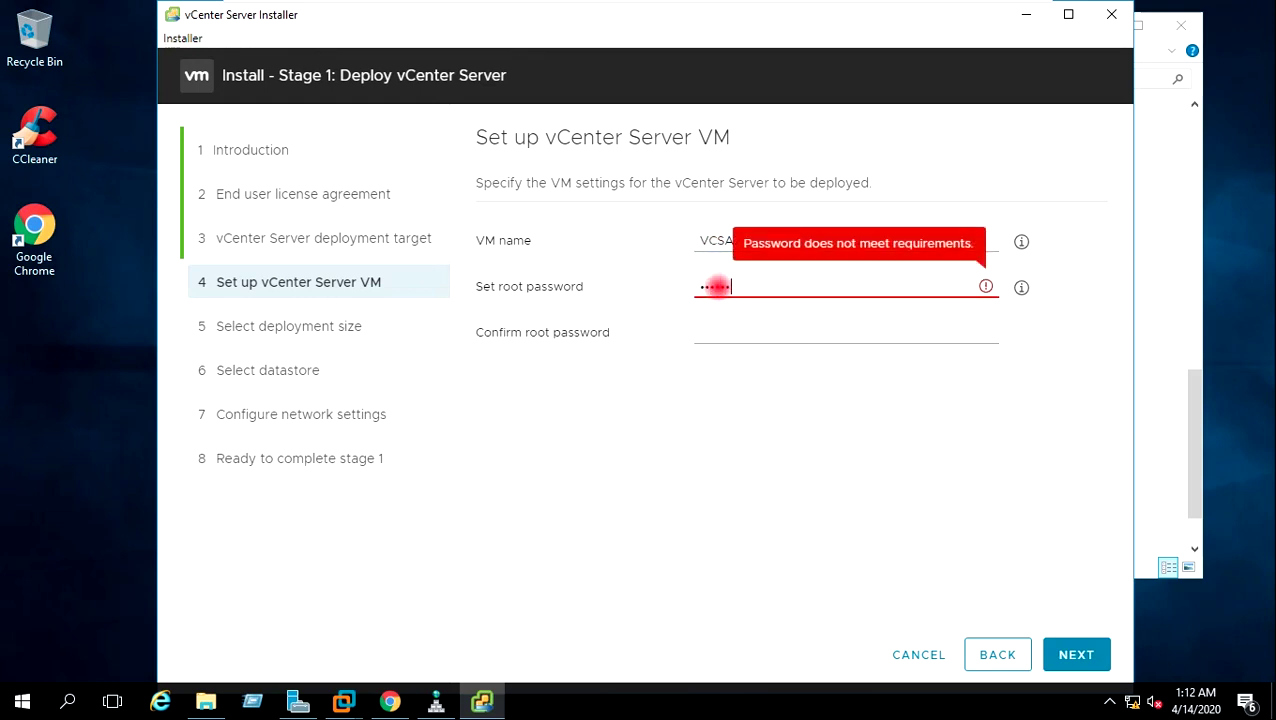
pyautogui.write('1!')
pyautogui.press('Tab')
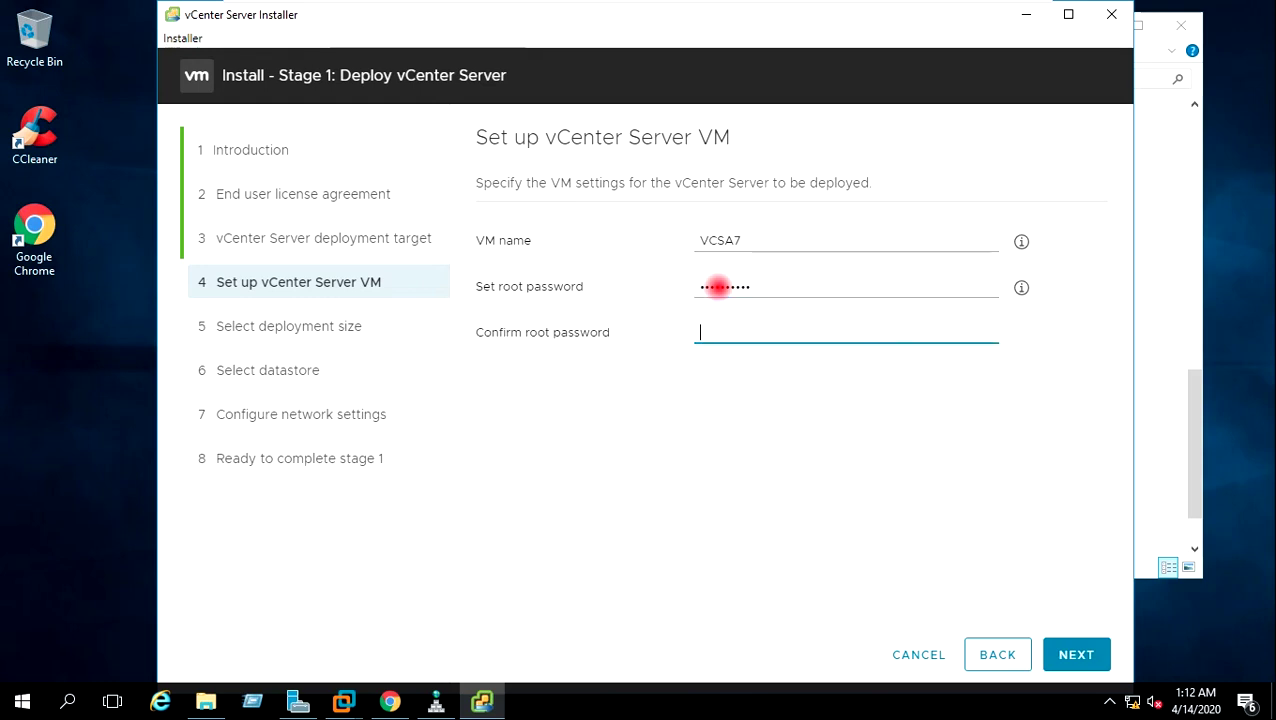
pyautogui.write('VMw')
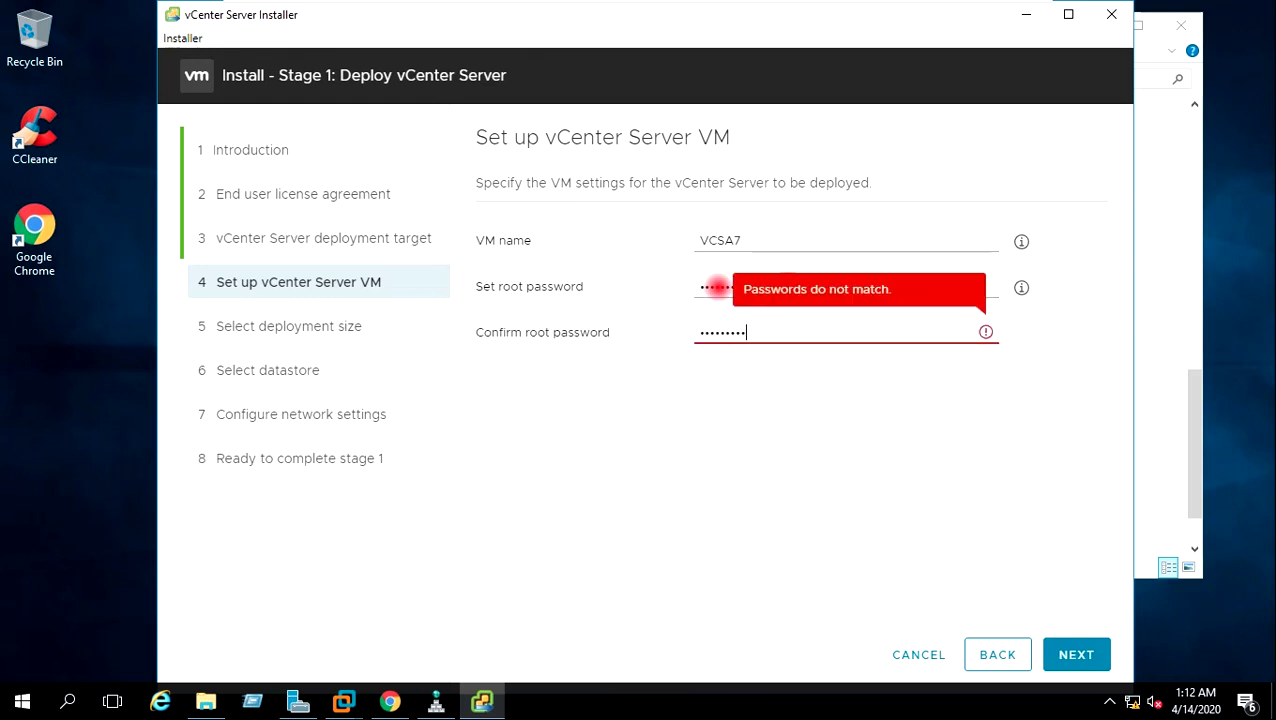
pyautogui.write('!')
pyautogui.click(1075, 655)
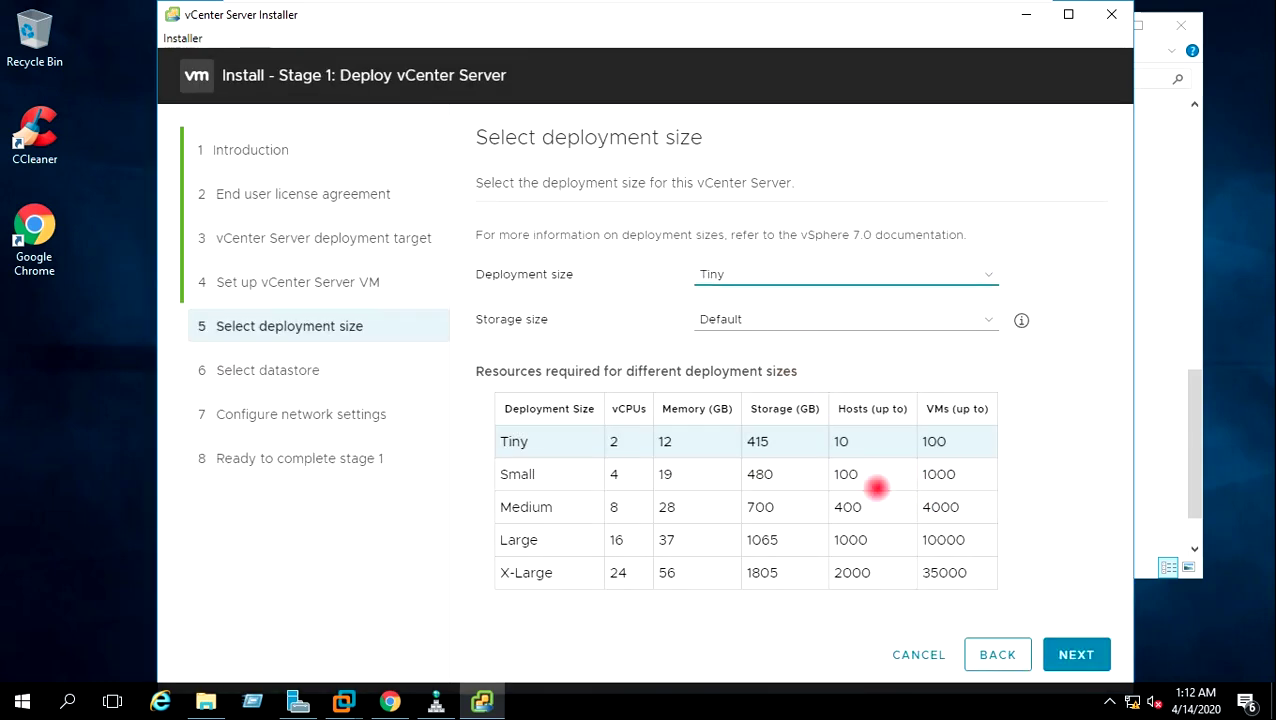
pyautogui.click(1068, 653)
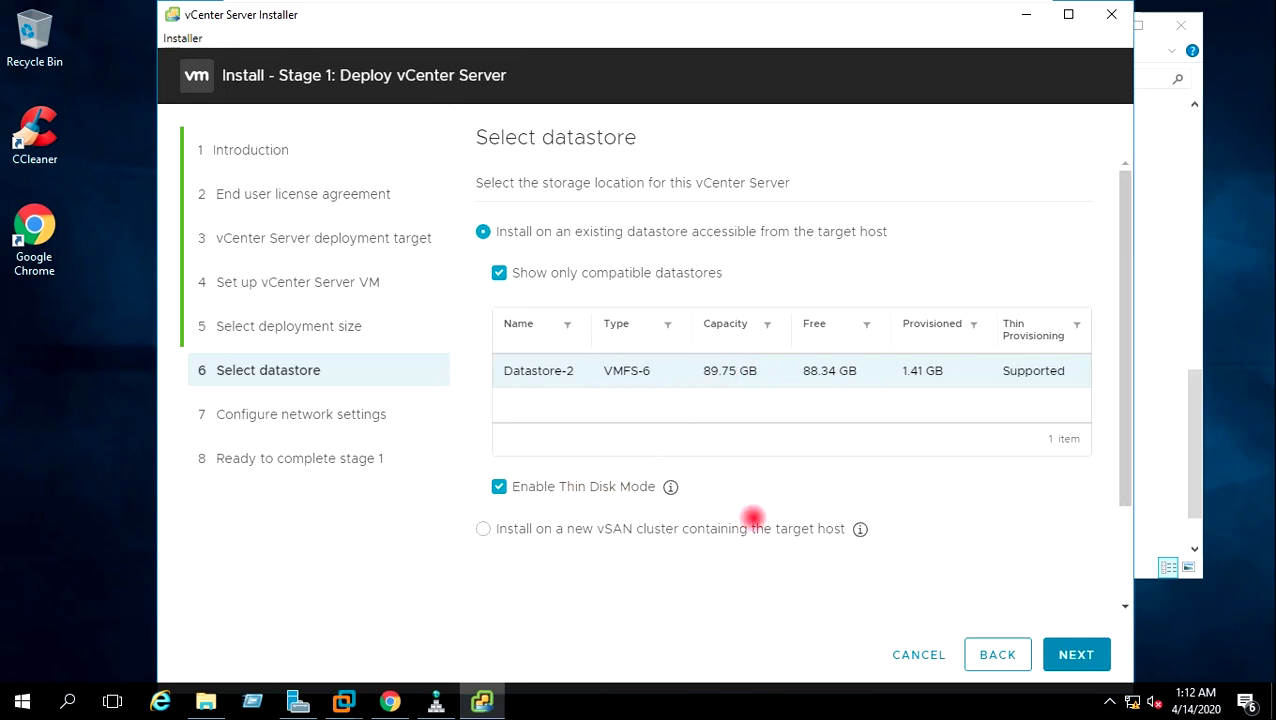
pyautogui.click(1076, 654)
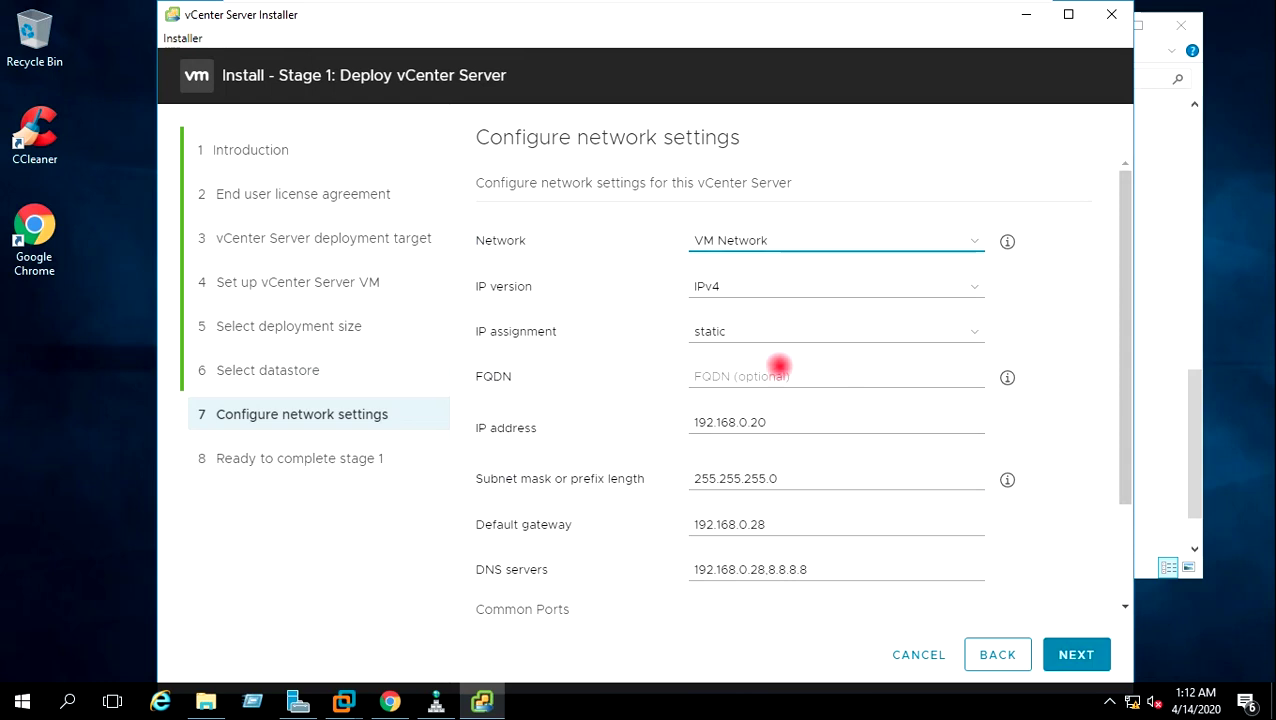
# Confirm static IP 192.168.0.20 with DNS 192.168.0.28,8.8.8.8 and review the stage 1 summary.
pyautogui.click(772, 421)
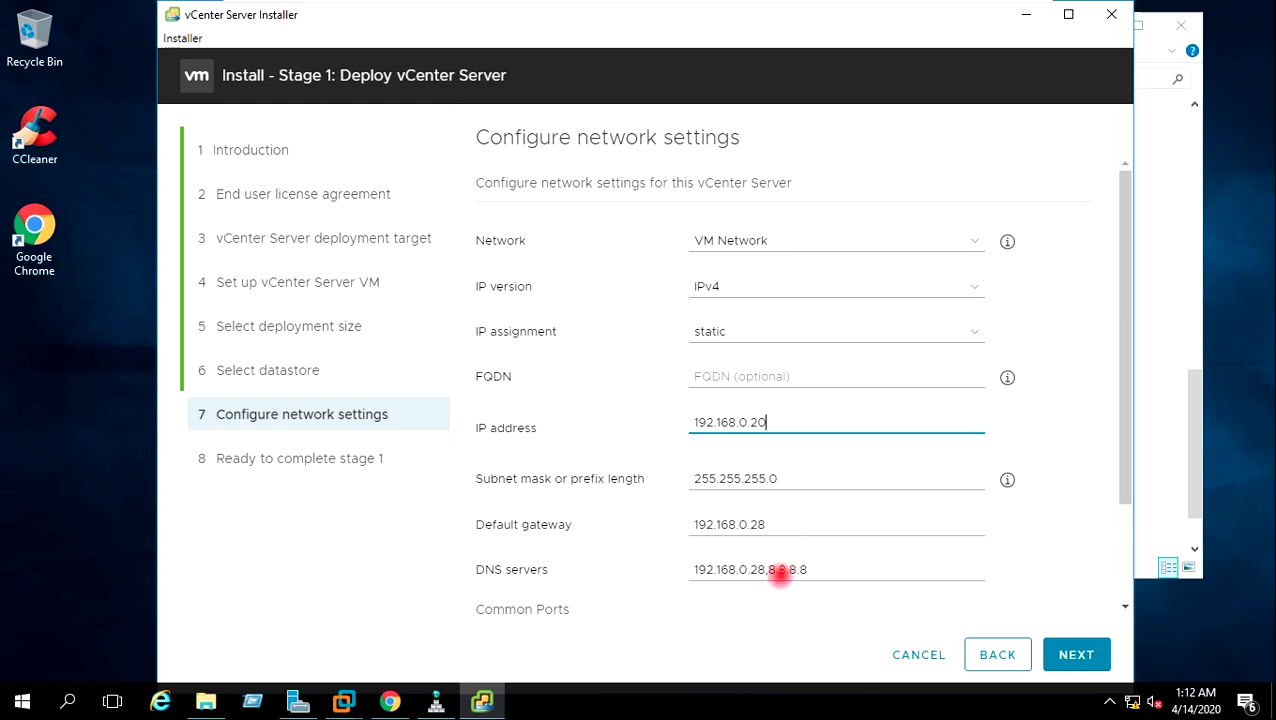
pyautogui.click(852, 566)
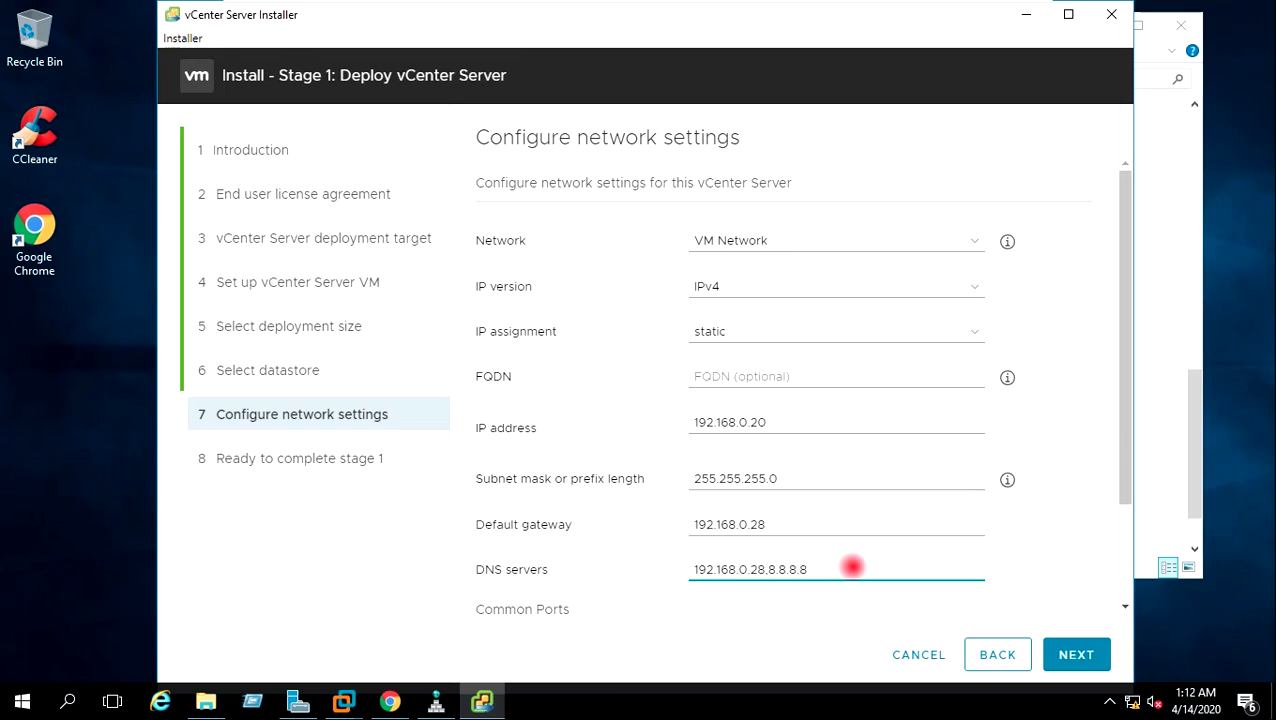
pyautogui.click(1076, 654)
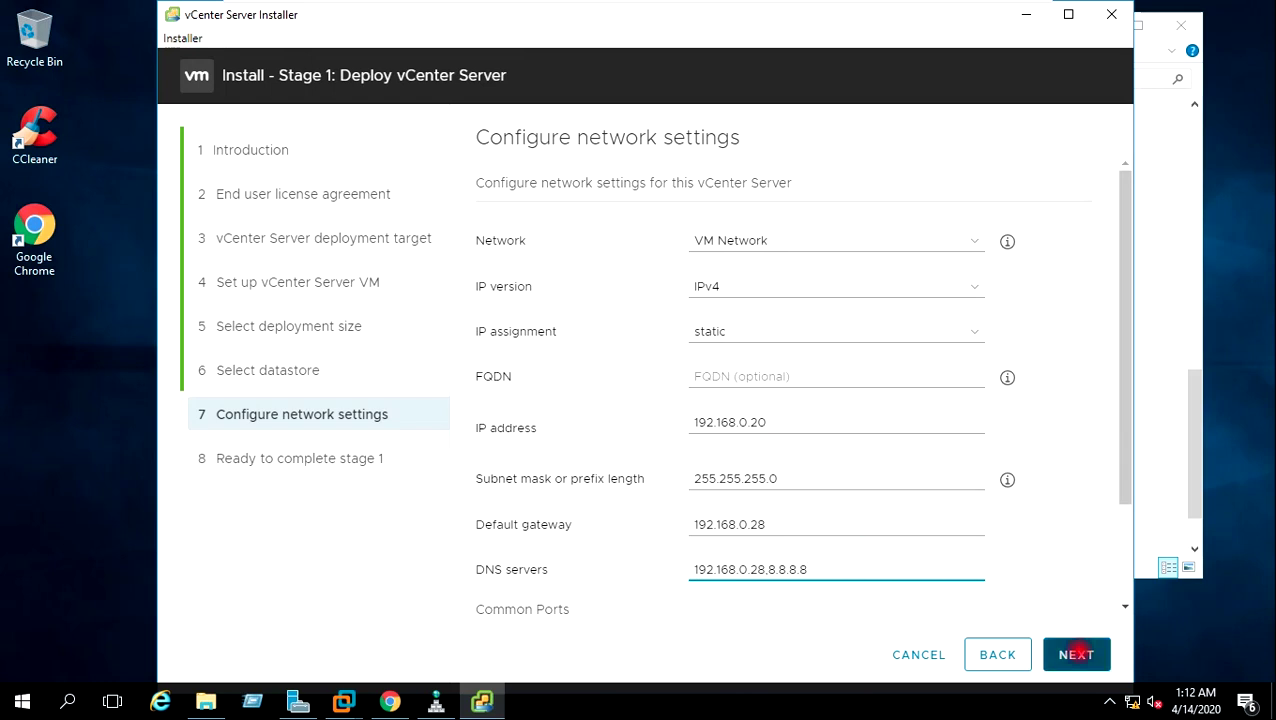
pyautogui.click(1076, 654)
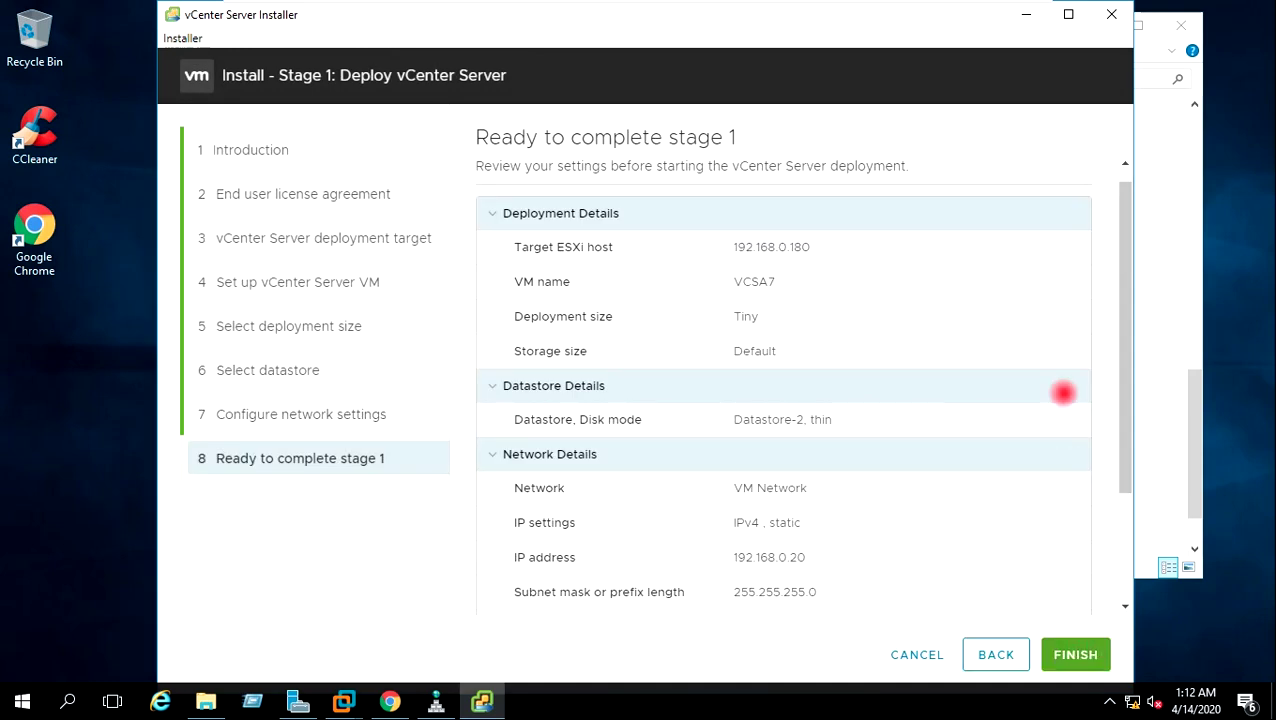
pyautogui.moveTo(1124, 314)
pyautogui.mouseDown()
pyautogui.moveTo(1134, 492)
pyautogui.moveTo(1119, 222)
pyautogui.mouseUp()
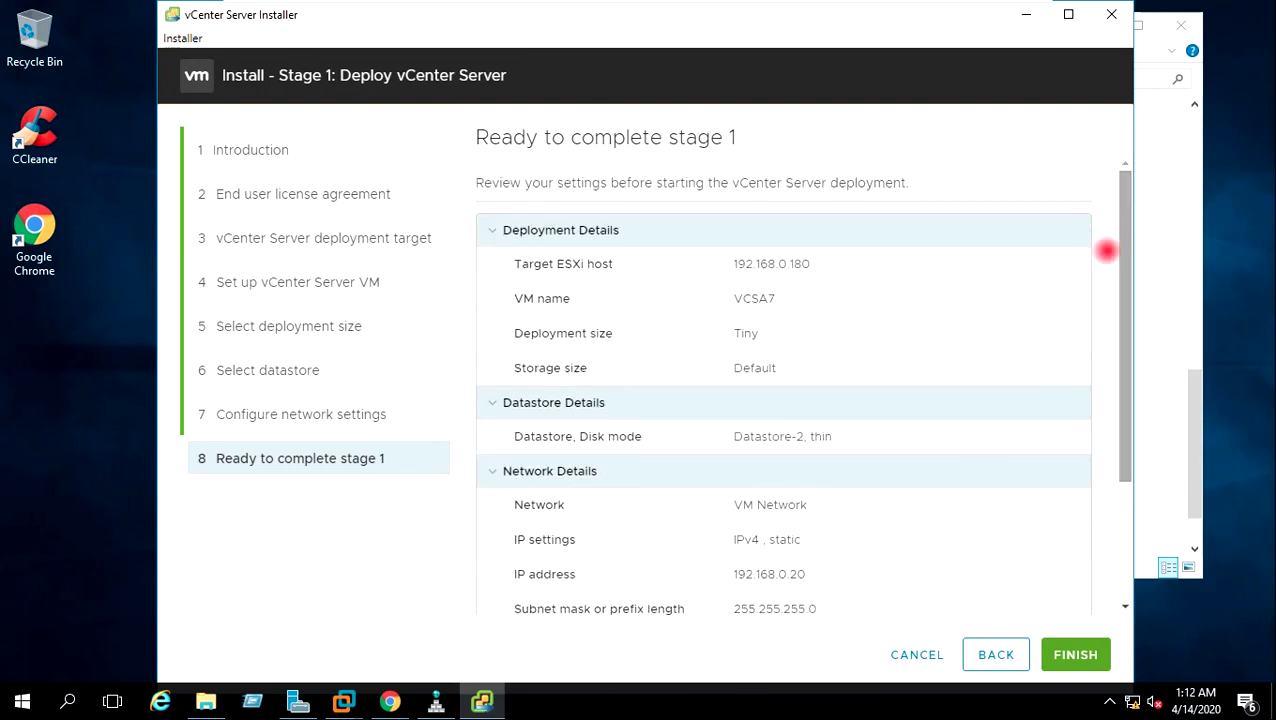
# Finish the stage 1 deployment and continue to stage 2 once it succeeds.
pyautogui.click(1075, 655)
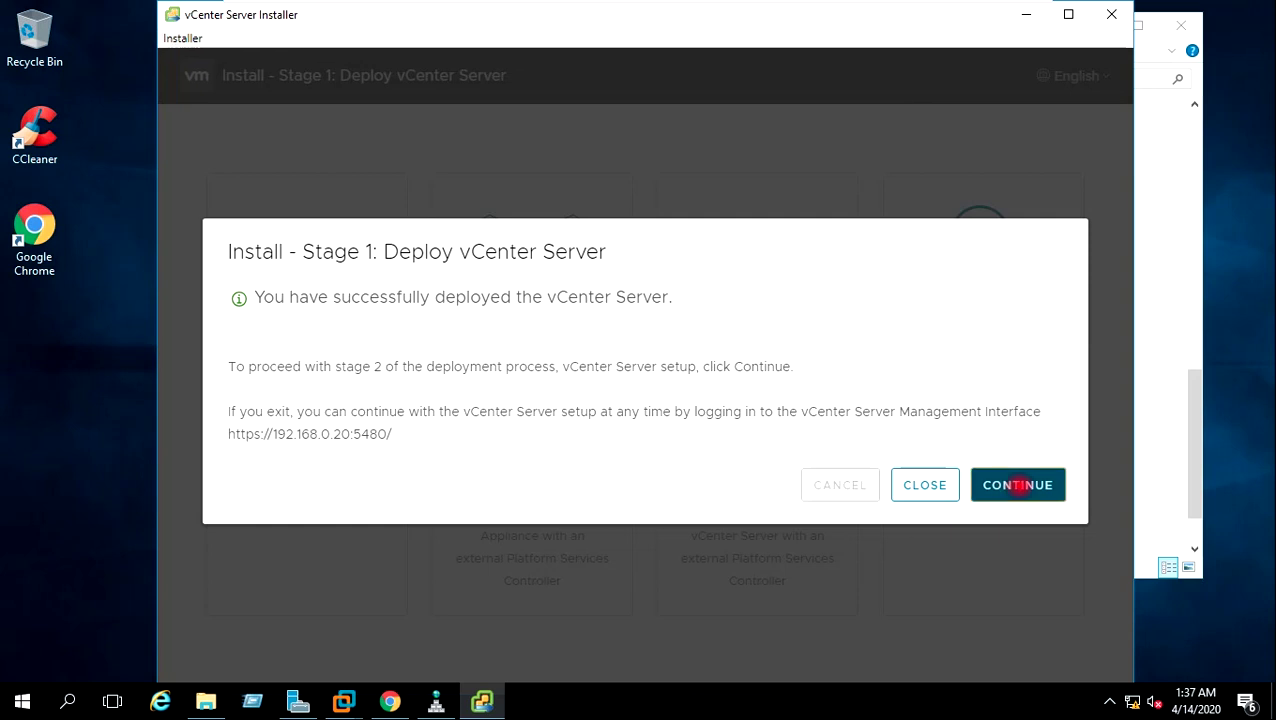
pyautogui.click(1018, 485)
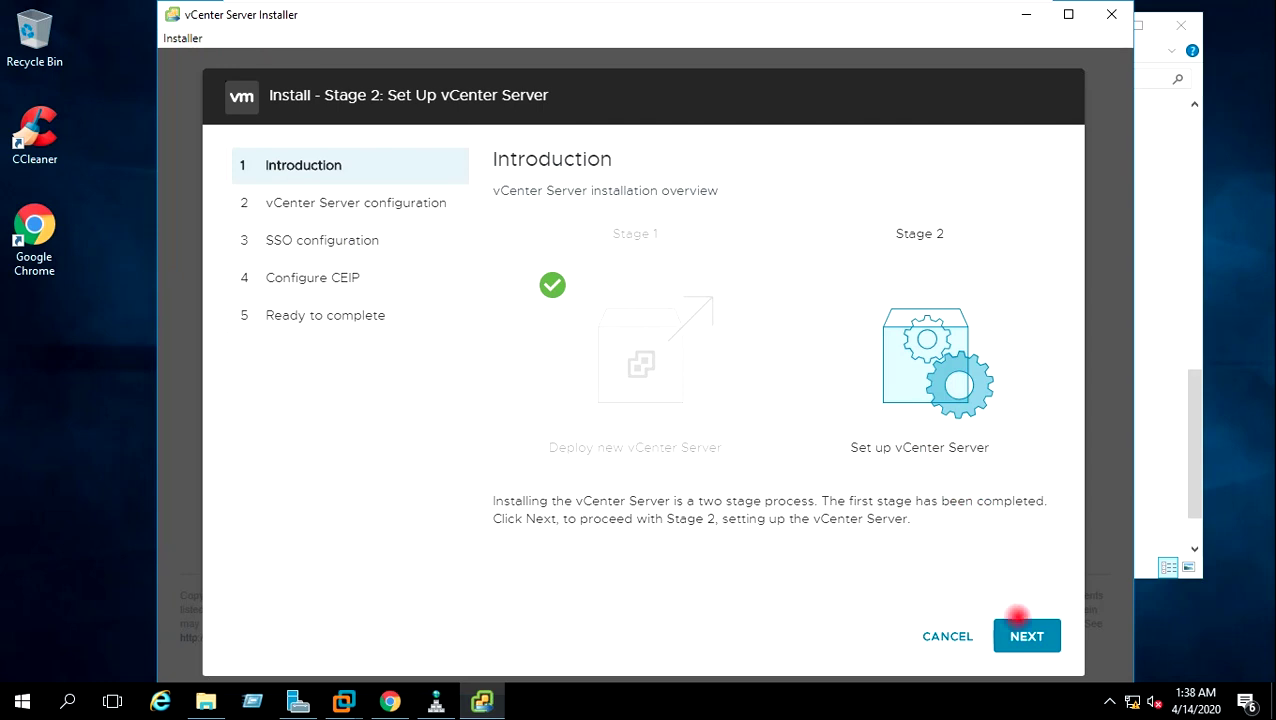
# Keep time sync with the ESXi host, set SSH access to Enabled, and save.
pyautogui.click(1026, 633)
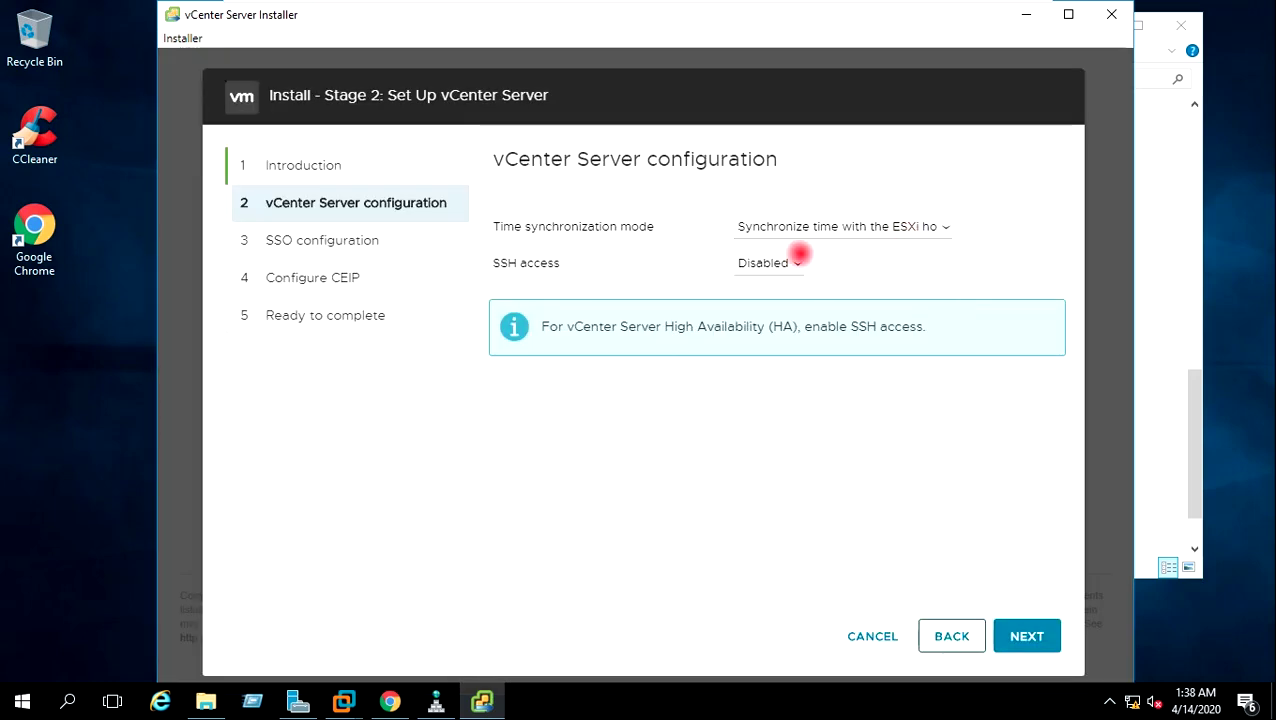
pyautogui.click(797, 258)
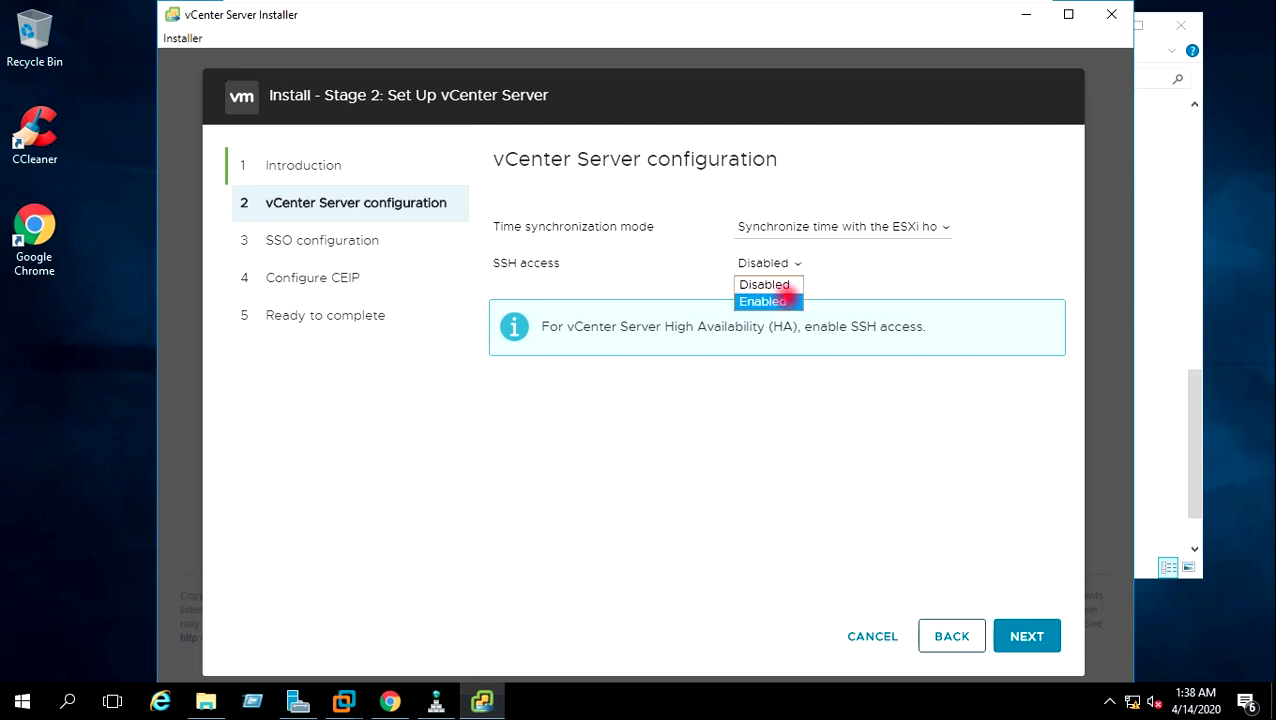
pyautogui.click(786, 300)
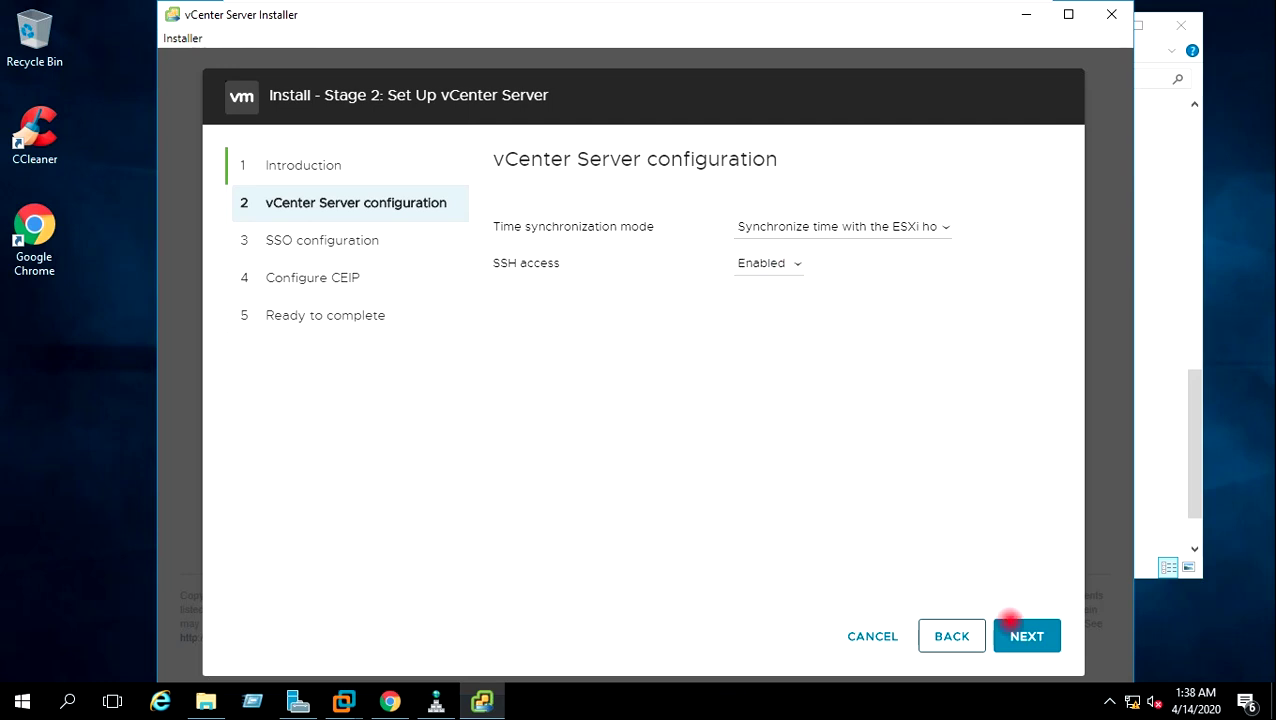
pyautogui.click(1017, 635)
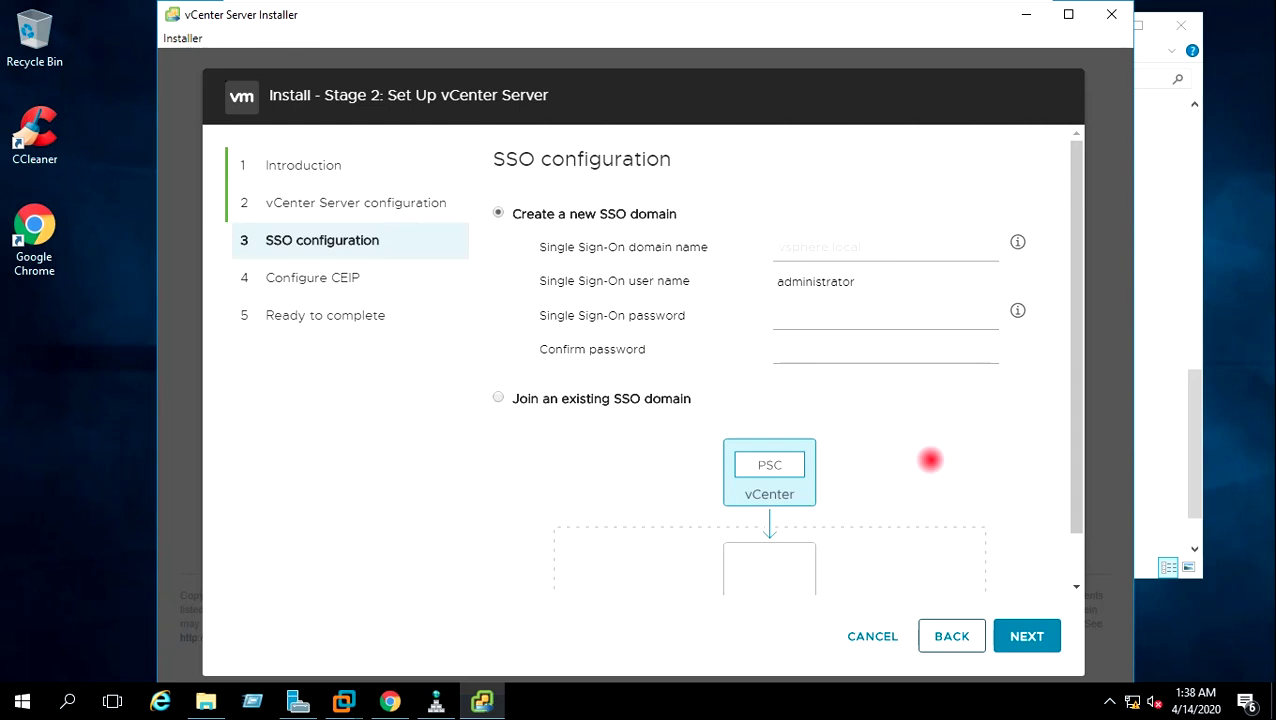
# Enter vsphere.local as the SSO domain, set and confirm the administrator password, and save.
pyautogui.write('sphere.local')
pyautogui.click(840, 322)
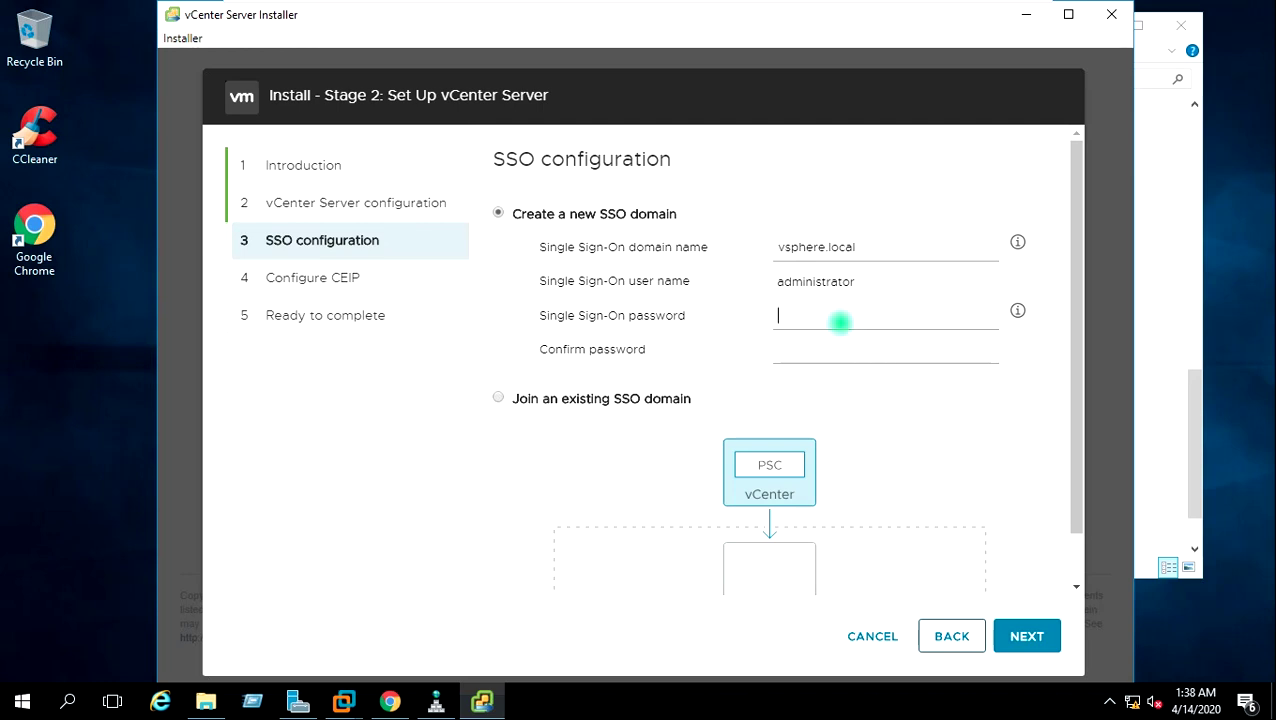
pyautogui.write('VMware@123')
pyautogui.press('Tab')
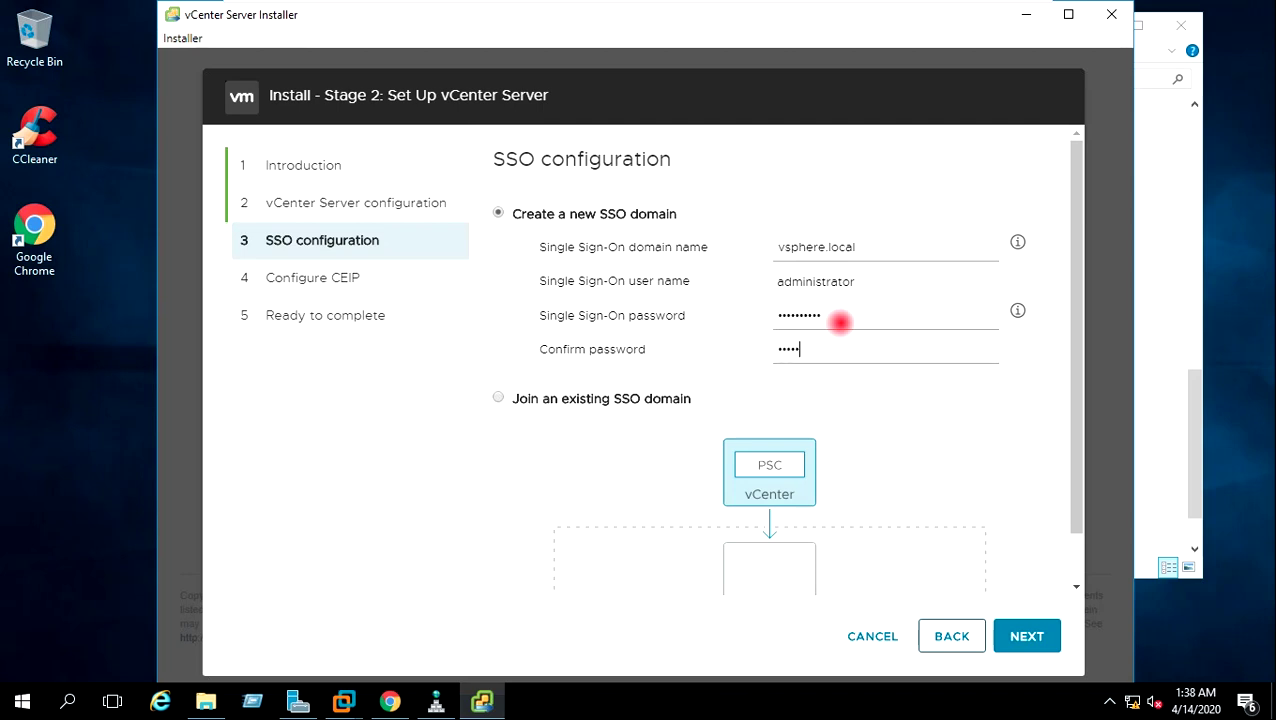
pyautogui.write('V')
pyautogui.press('BackSpace')
pyautogui.write('1!')
pyautogui.moveTo(1074, 367); pyautogui.dragTo(1071, 482)
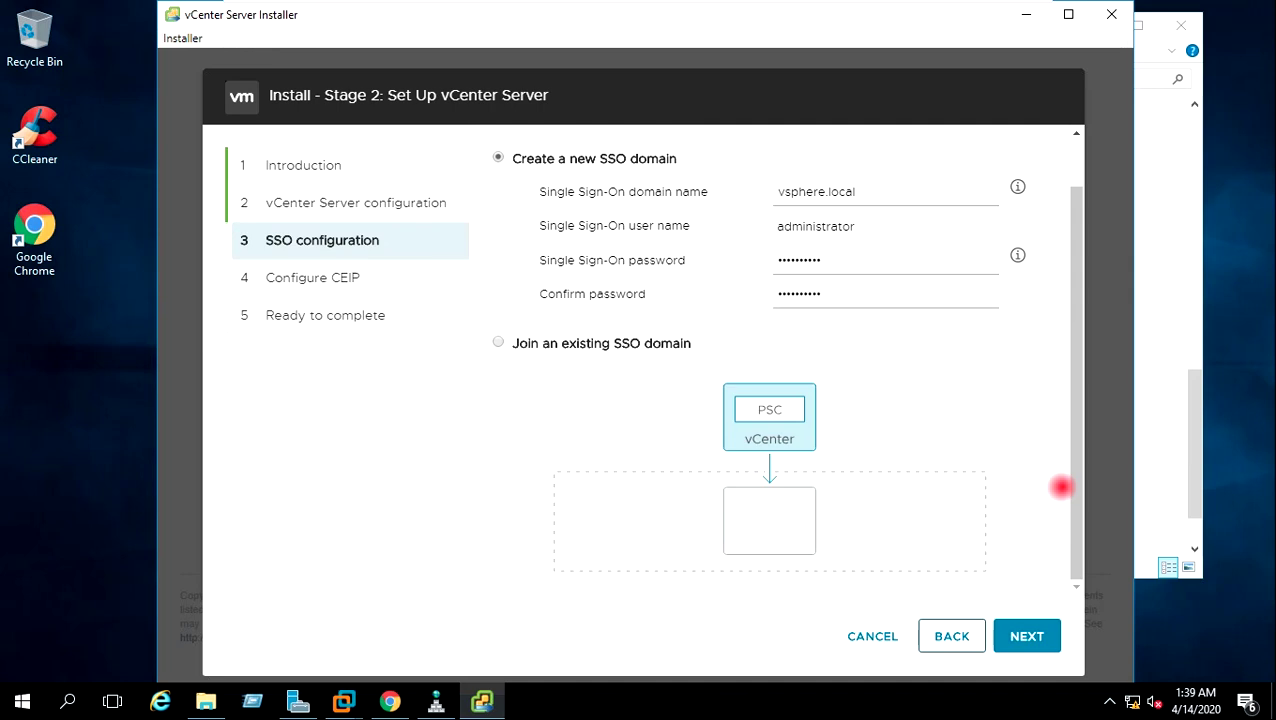
pyautogui.click(1025, 636)
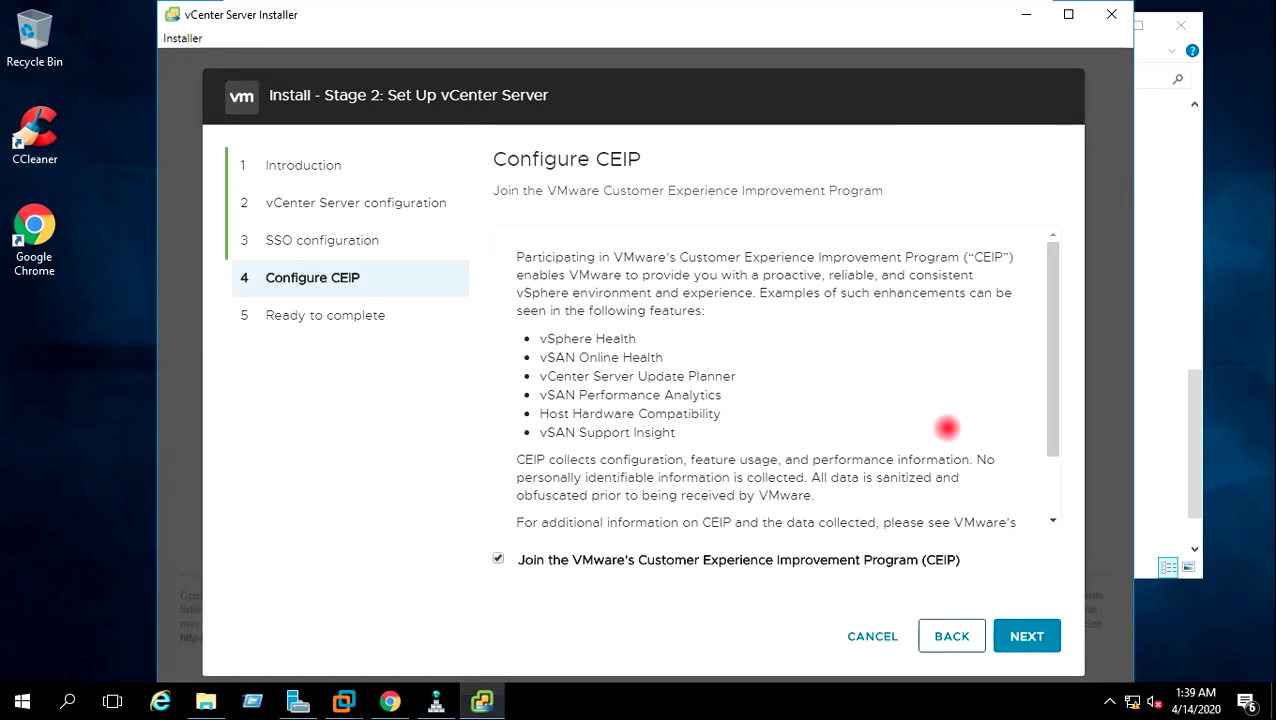
pyautogui.moveTo(1055, 387); pyautogui.dragTo(1062, 484)
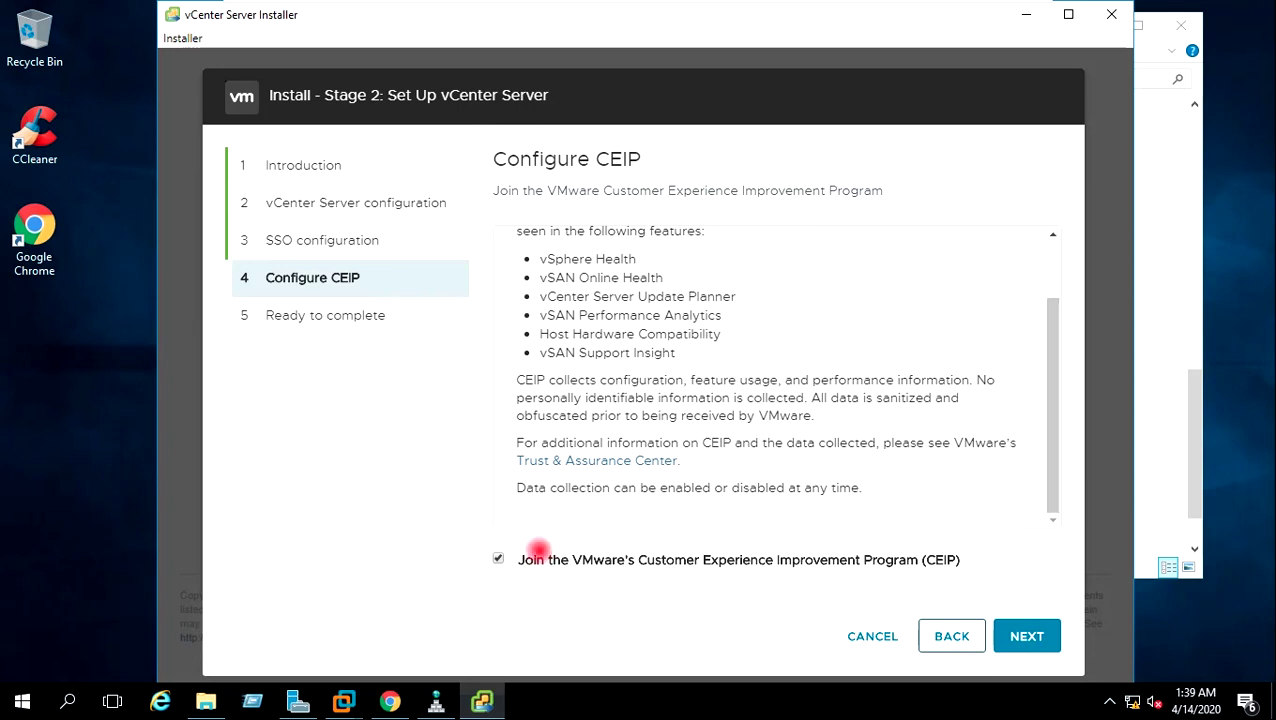
# Opt out of CEIP, review the VCSA7.virtualtechbox.com summary, and start the stage 2 setup.
pyautogui.click(497, 559)
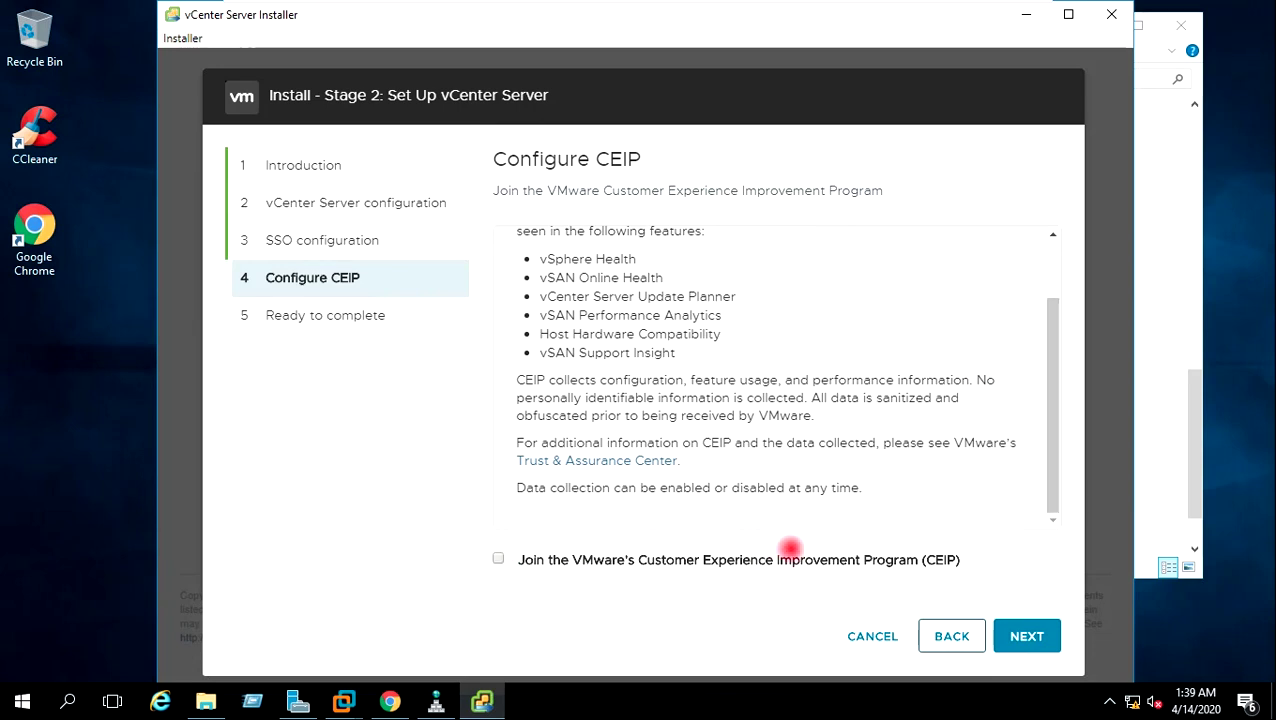
pyautogui.click(1026, 636)
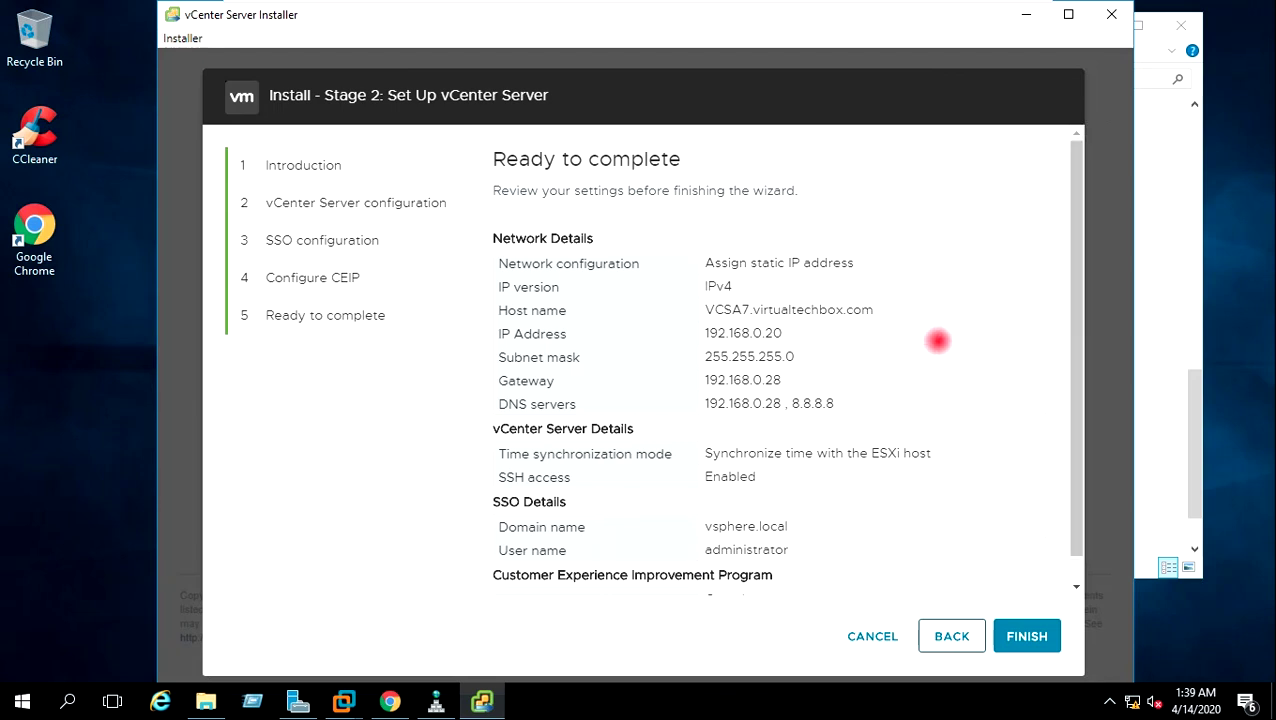
pyautogui.moveTo(903, 311); pyautogui.dragTo(692, 312)
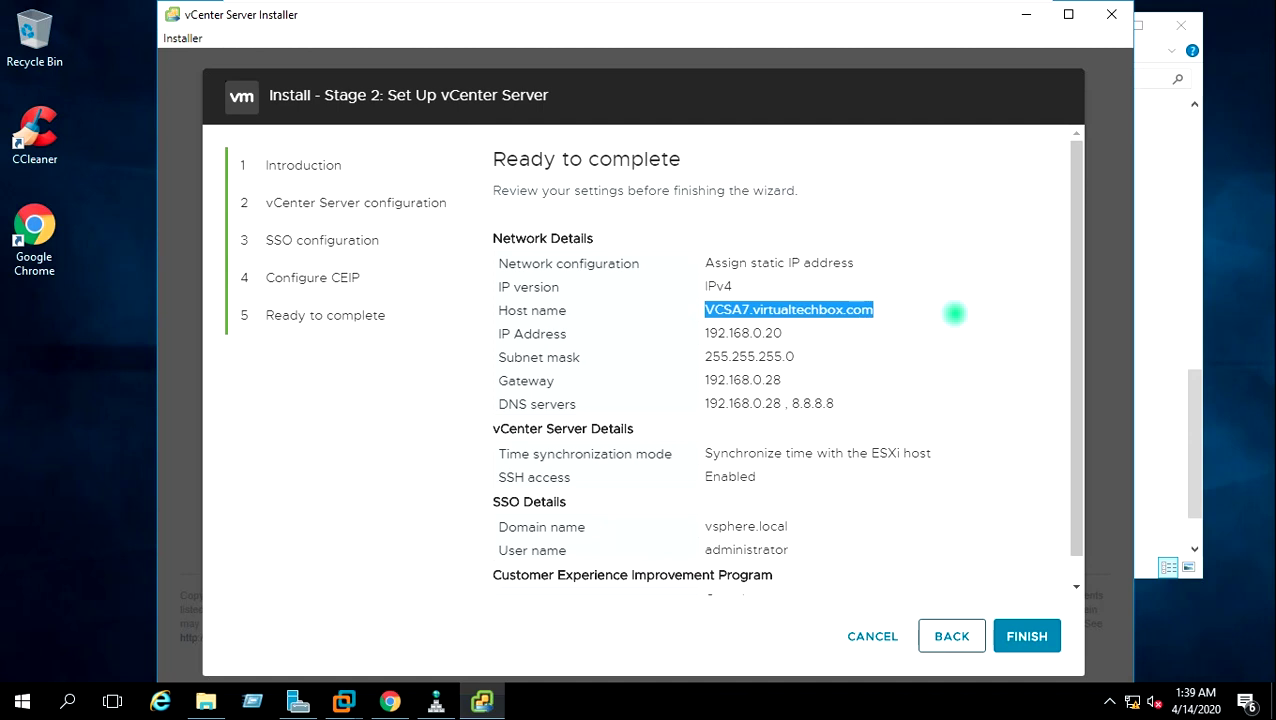
pyautogui.click(952, 312)
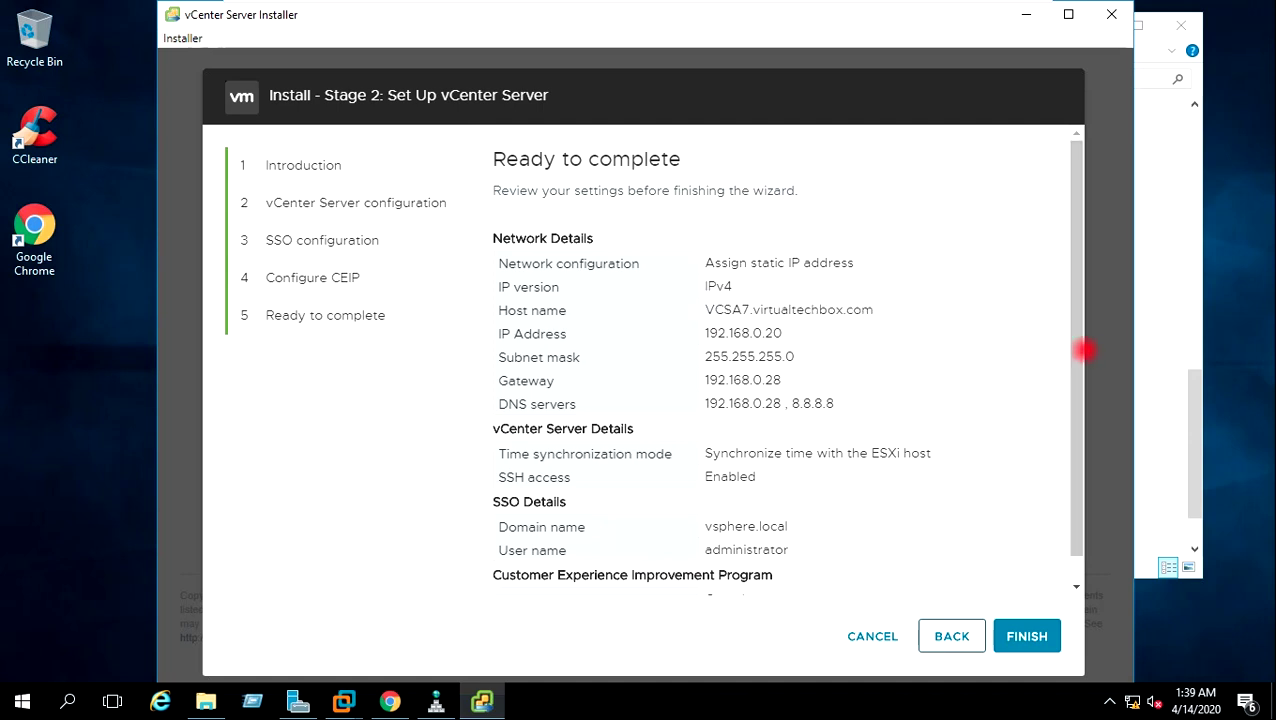
pyautogui.moveTo(1082, 351); pyautogui.dragTo(1077, 450)
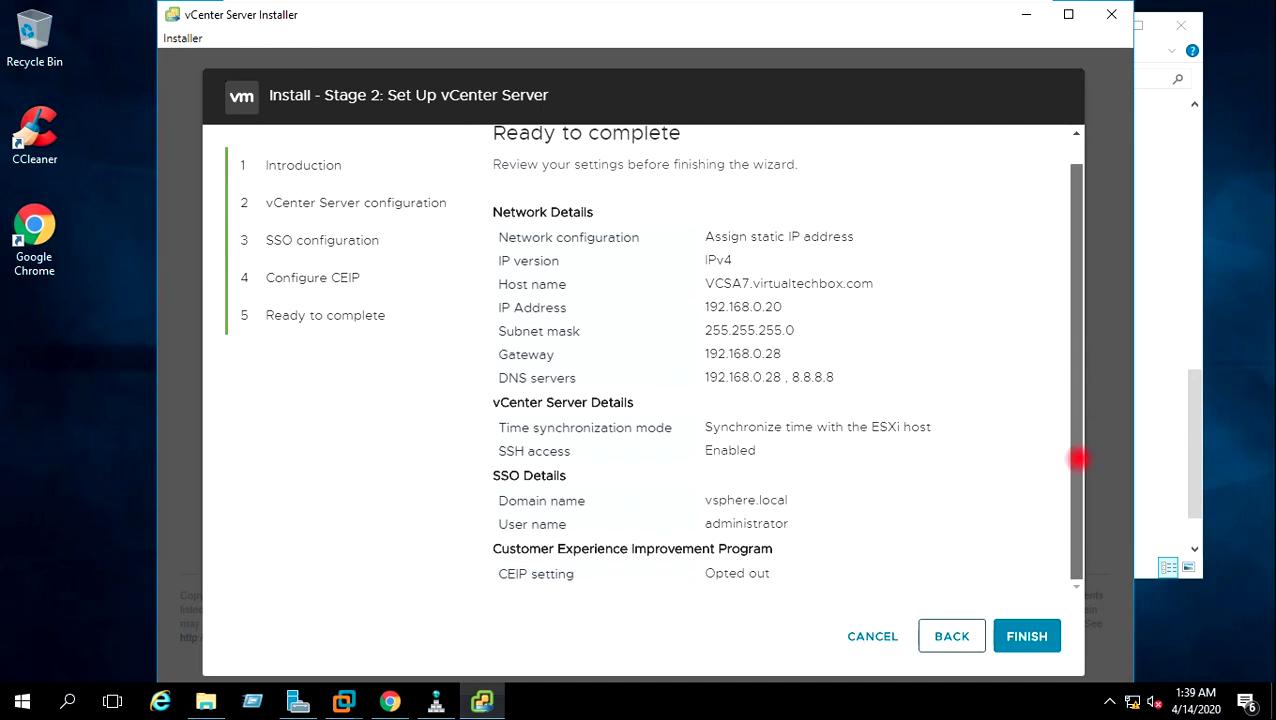
pyautogui.click(1030, 642)
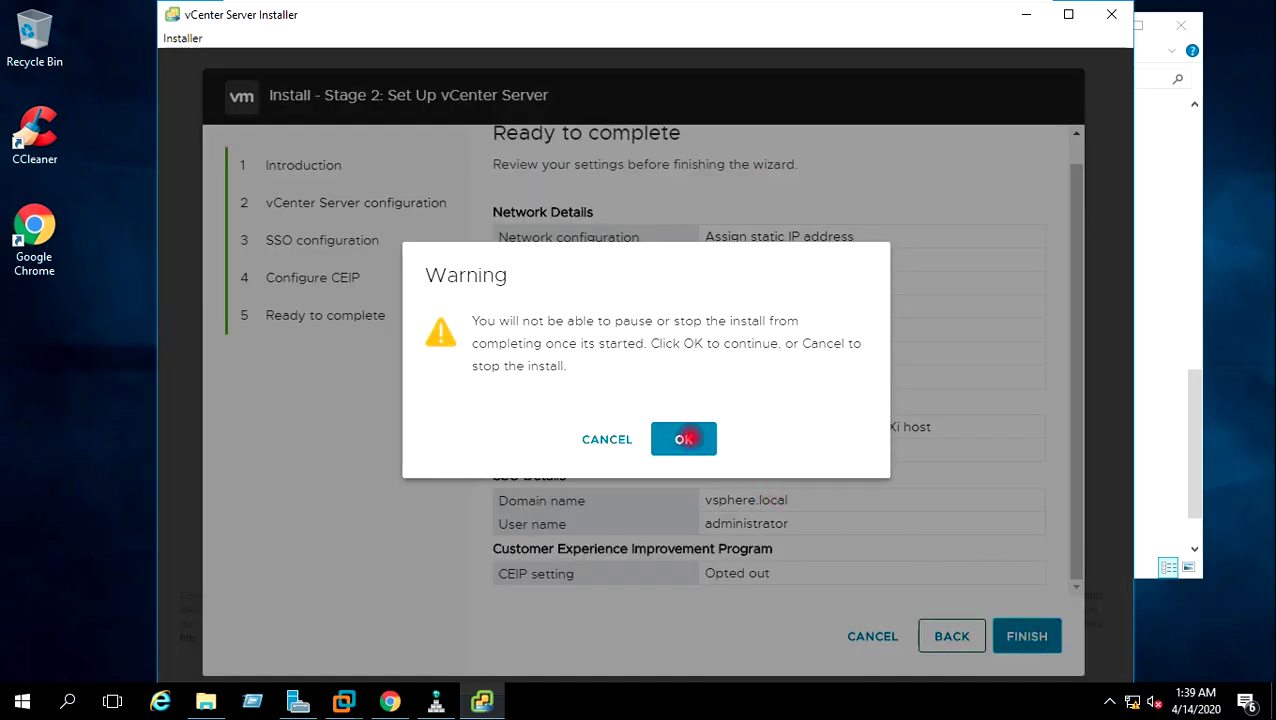
pyautogui.click(684, 439)
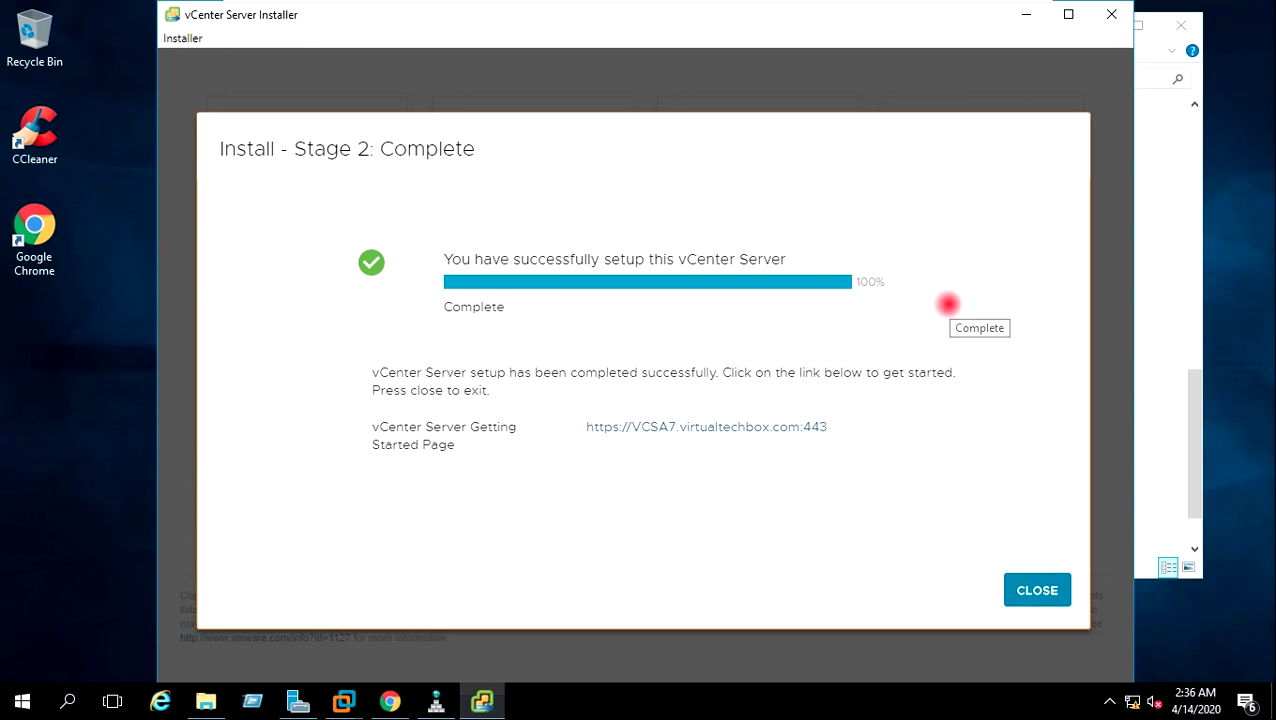
# Close the completed installer after viewing its Getting Started address, then minimize the win32 folder.
pyautogui.moveTo(836, 427); pyautogui.dragTo(575, 430)
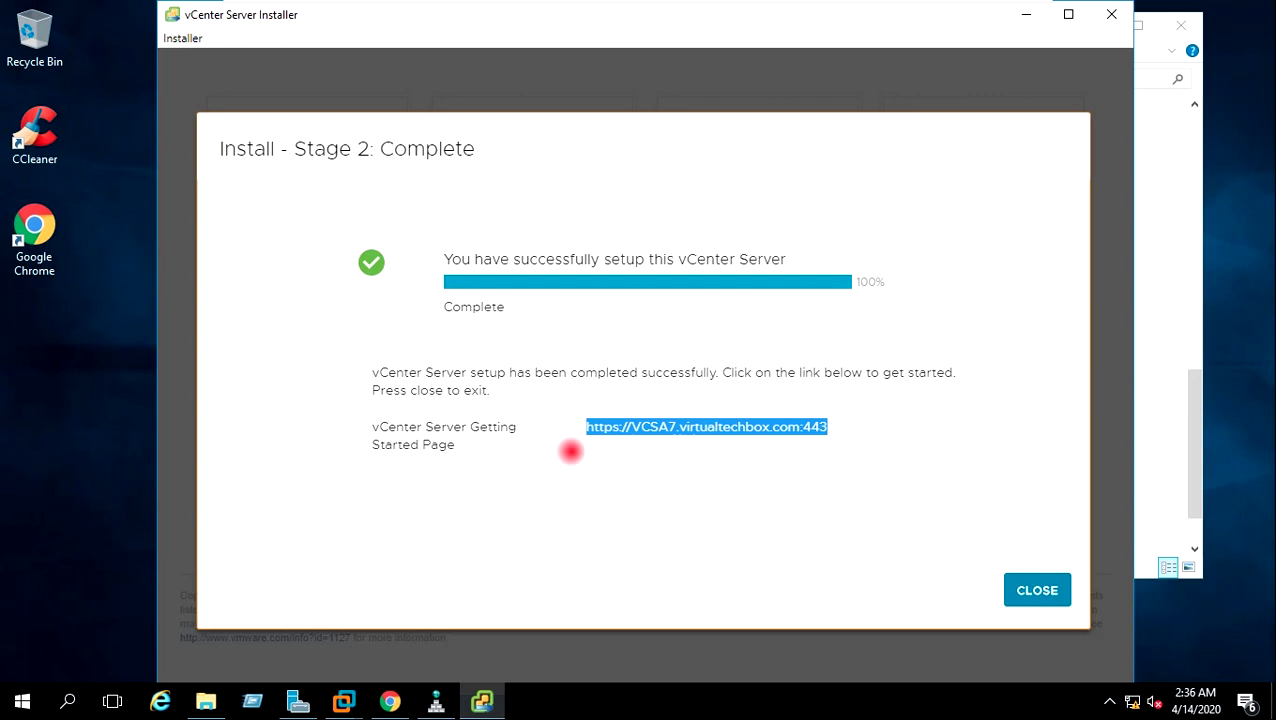
pyautogui.click(978, 418)
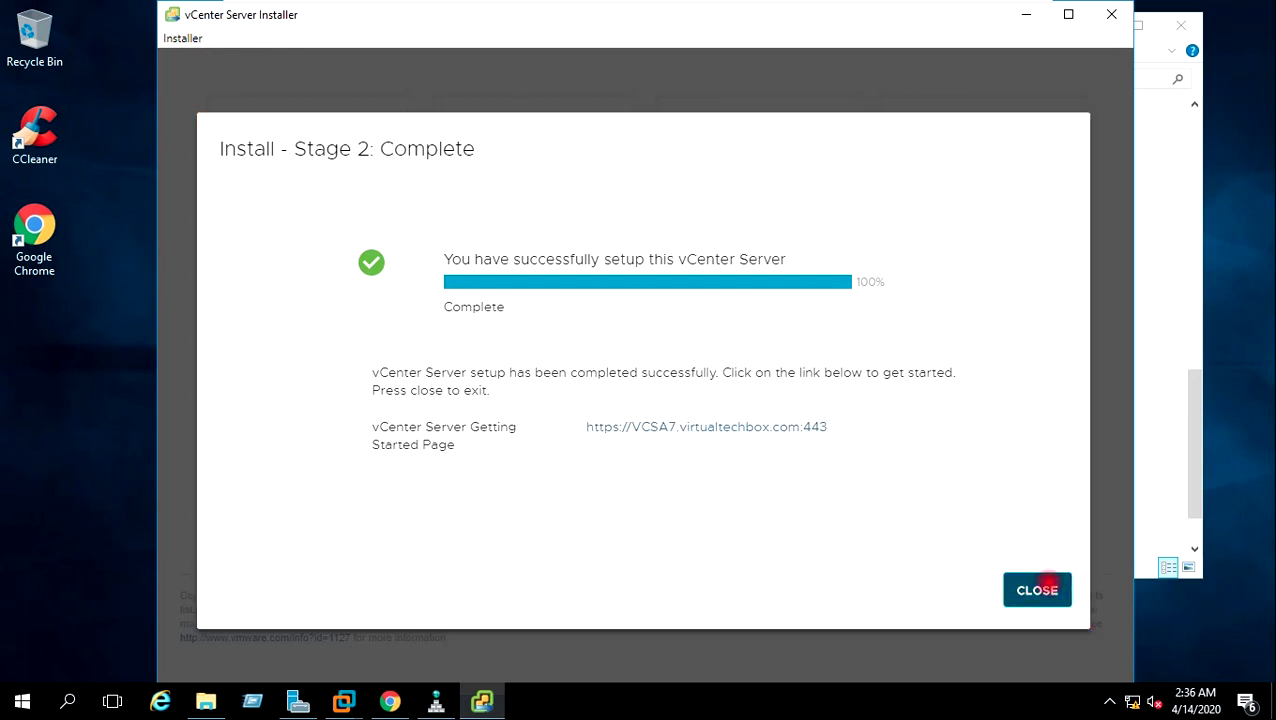
pyautogui.hotkey('alt', 'F4')
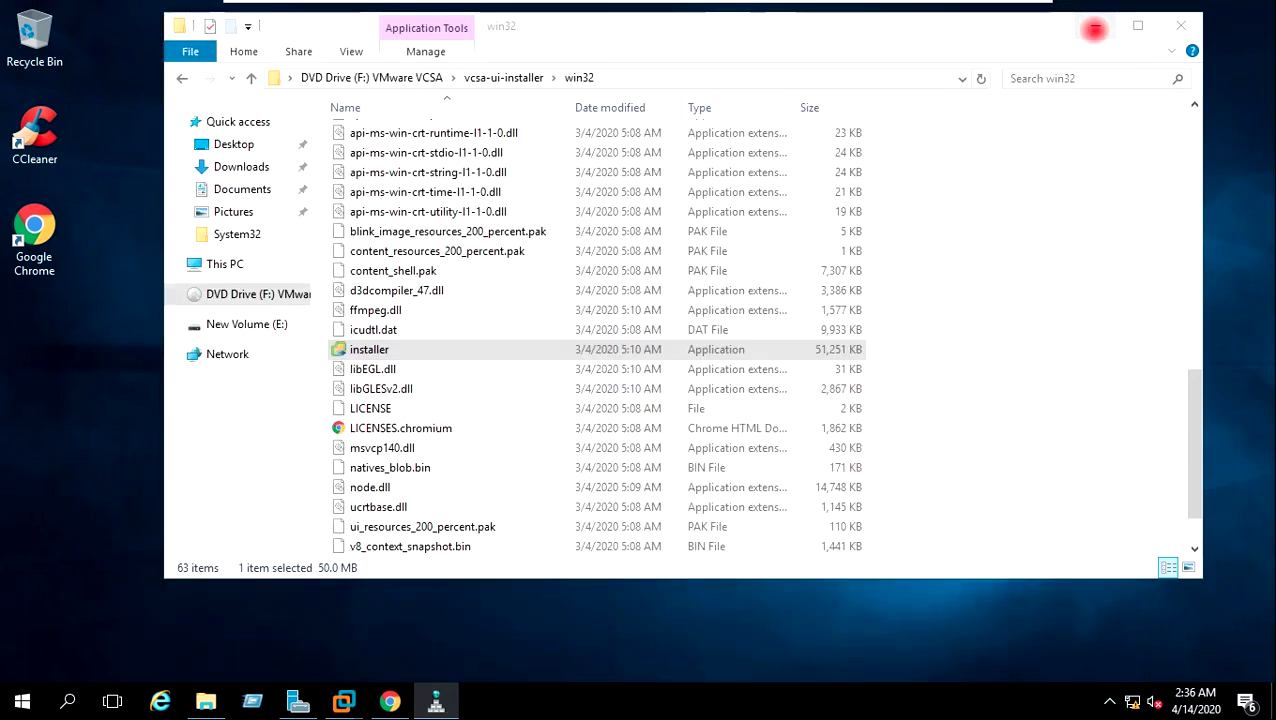
pyautogui.click(1095, 26)
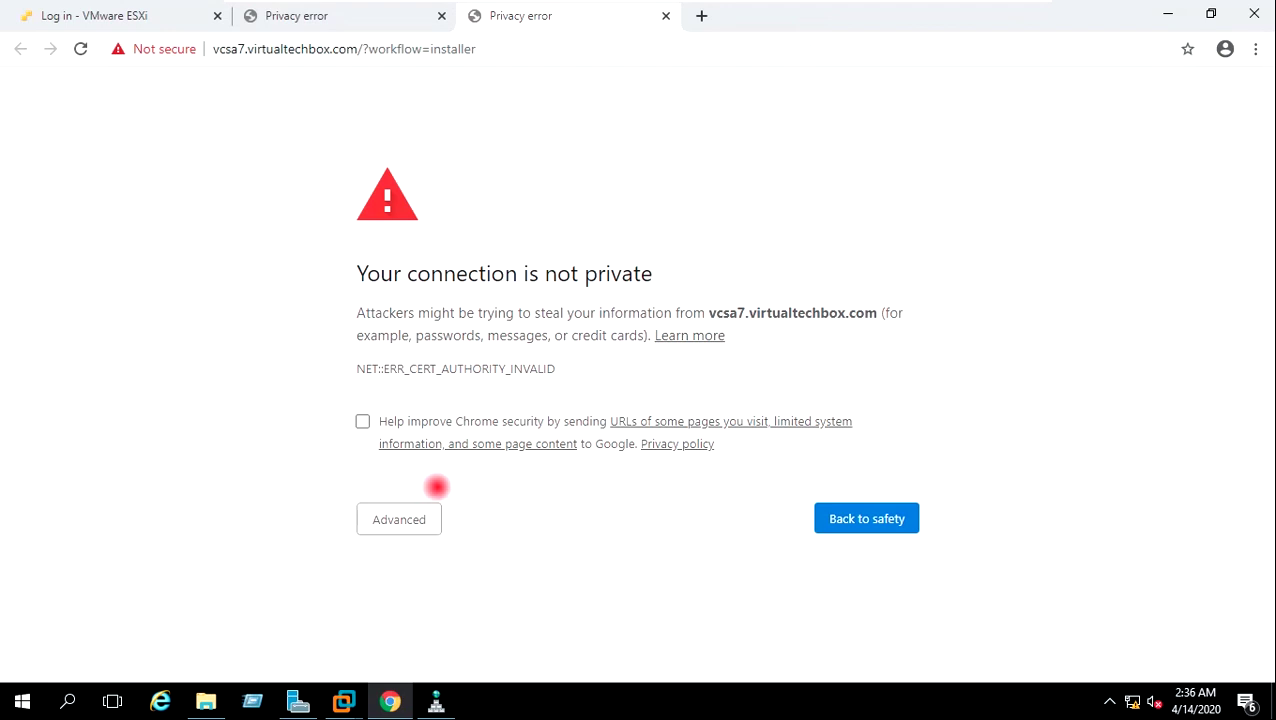
# Bypass Chrome's certificate warning to reach the vSphere welcome page at vcsa7.virtualtechbox.com.
pyautogui.click(416, 519)
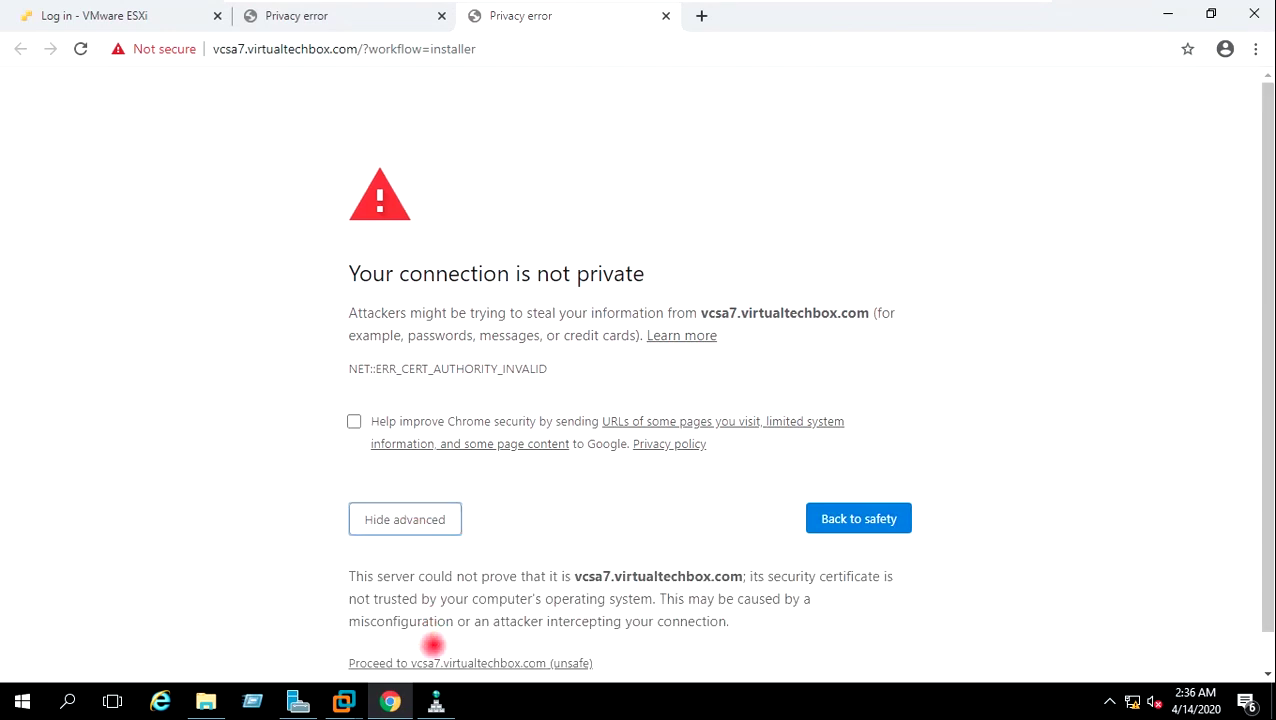
pyautogui.click(434, 661)
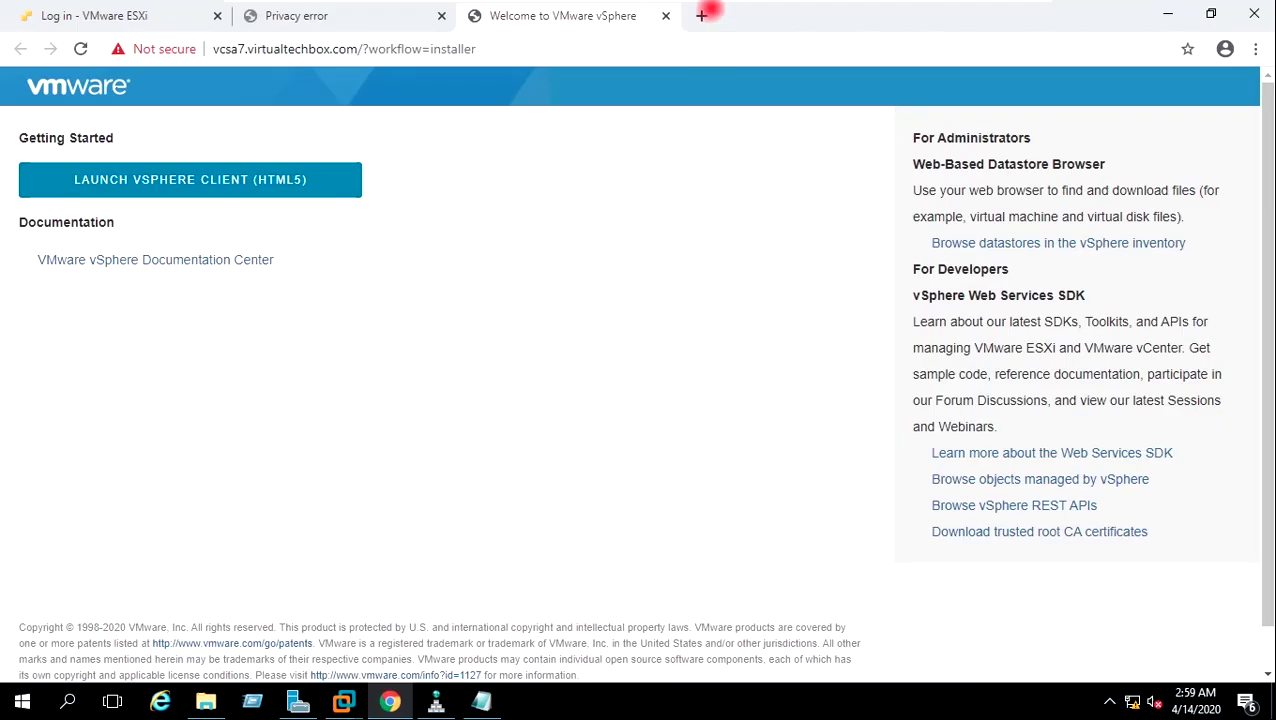
pyautogui.click(701, 15)
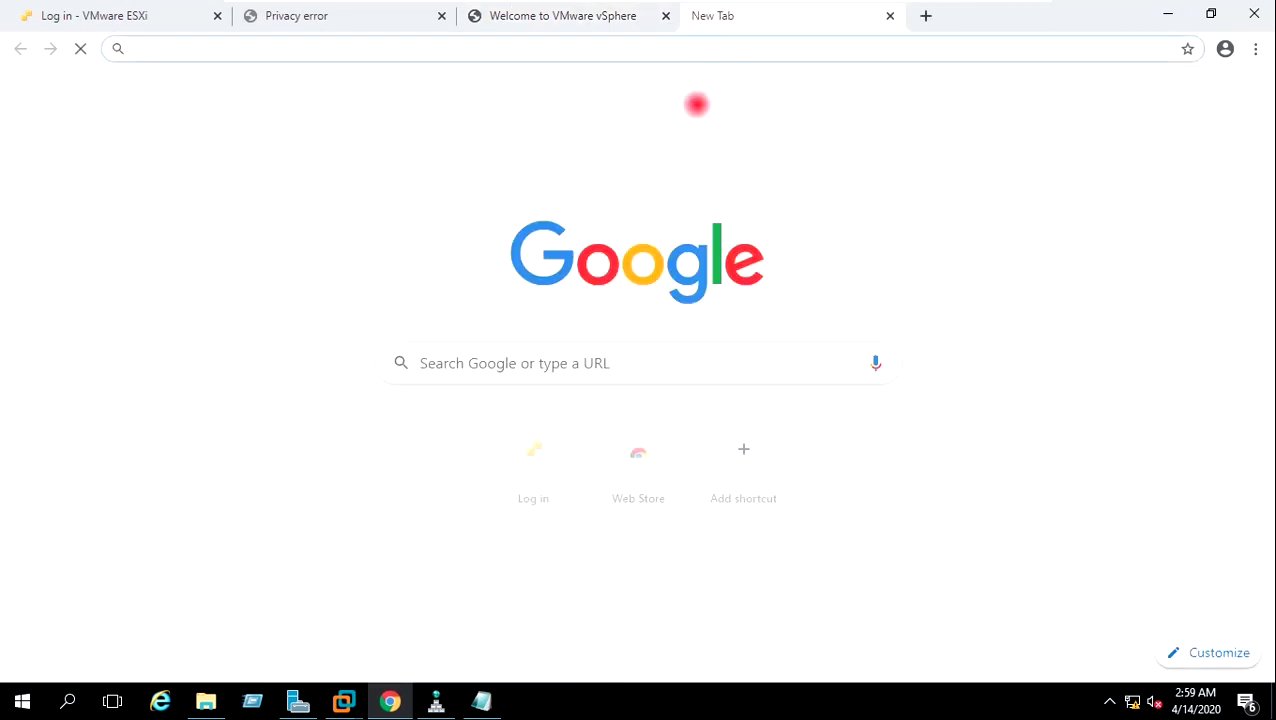
pyautogui.write('https')
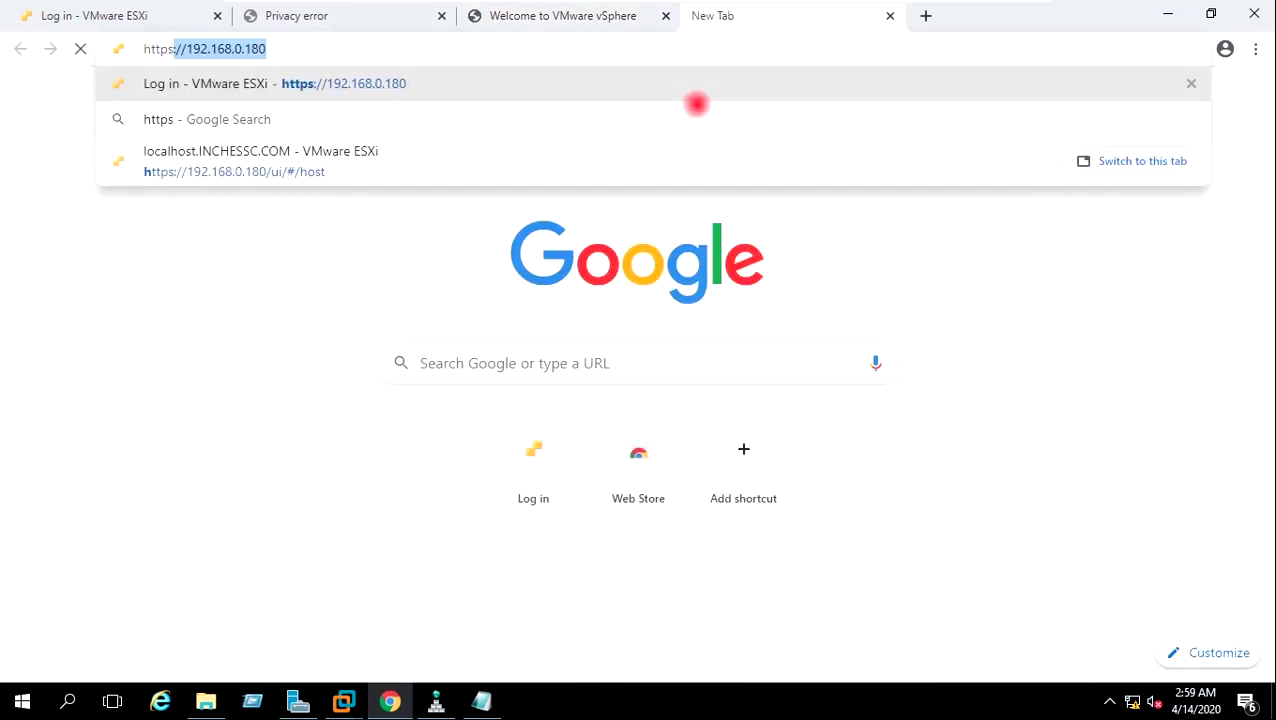
pyautogui.write('://')
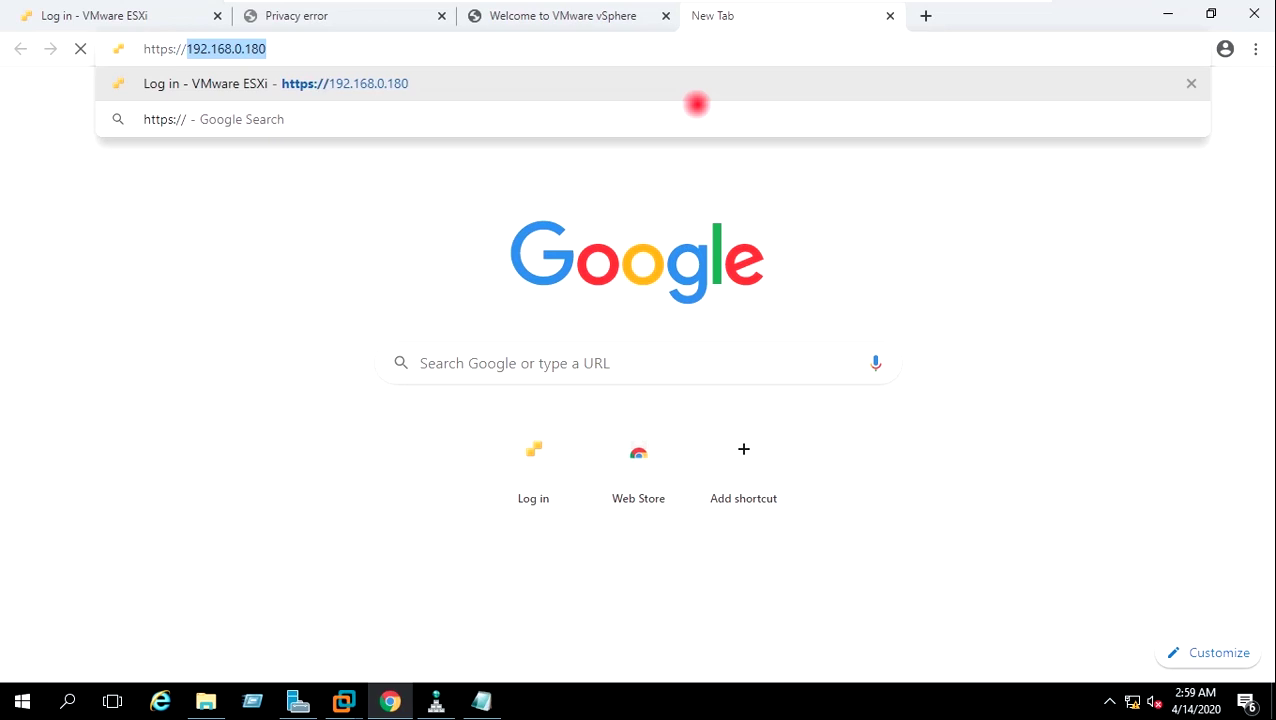
pyautogui.press('Right')
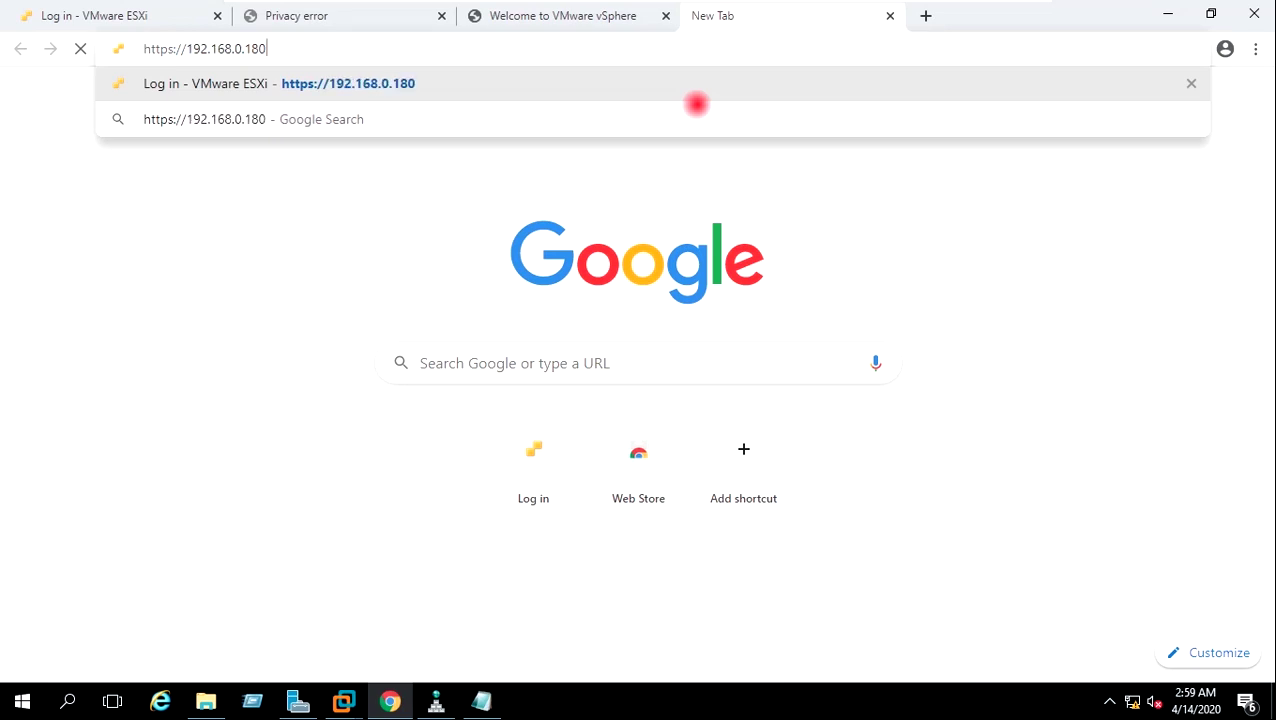
pyautogui.press('BackSpace')
pyautogui.press('BackSpace')
pyautogui.press('BackSpace')
pyautogui.write('20:5480')
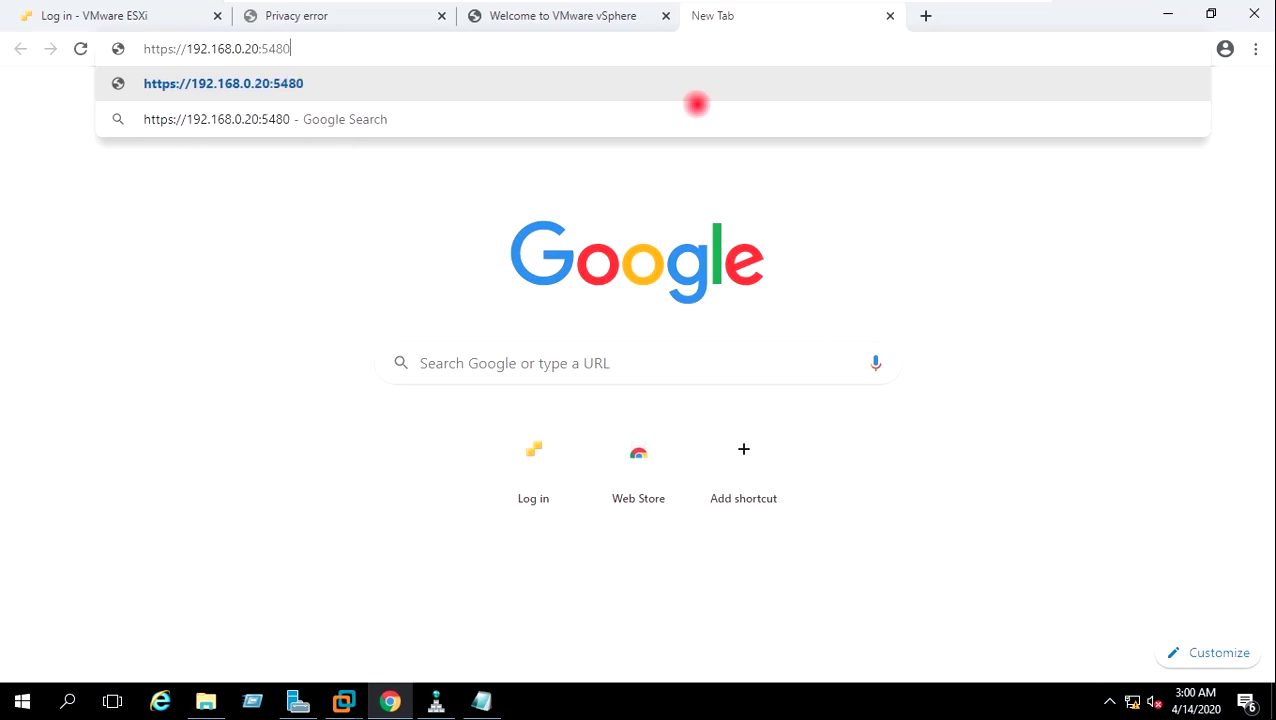
pyautogui.press('Return')
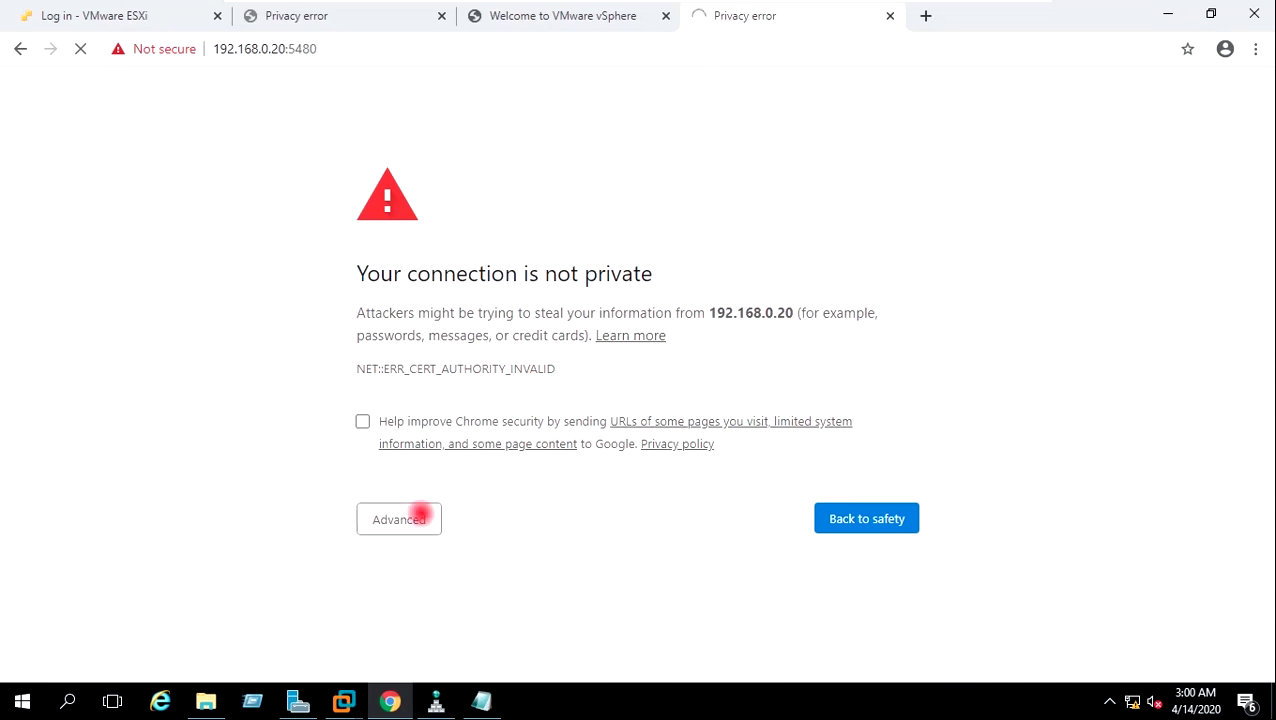
pyautogui.click(420, 518)
pyautogui.scroll(-1, 490, 629)
pyautogui.click(490, 624)
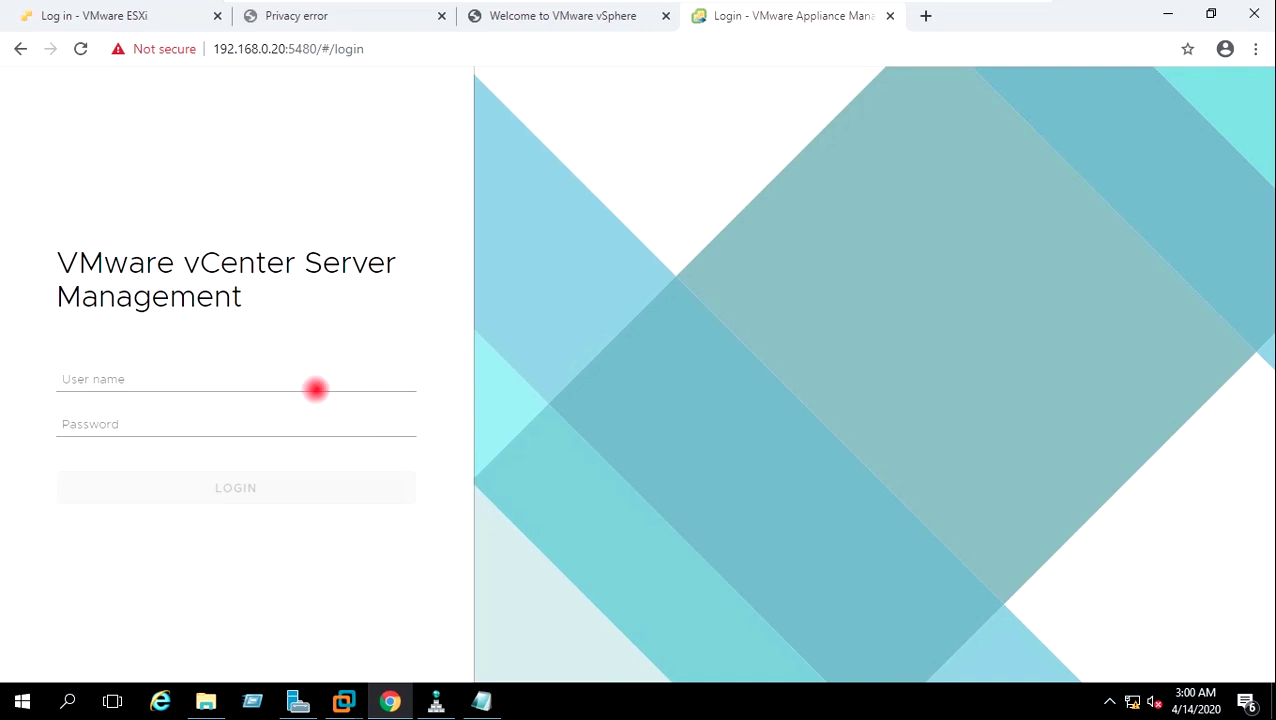
# Log in to appliance management as root with the root password.
pyautogui.click(298, 379)
pyautogui.click(298, 379)
pyautogui.write('root')
pyautogui.press('Tab')
pyautogui.write('V')
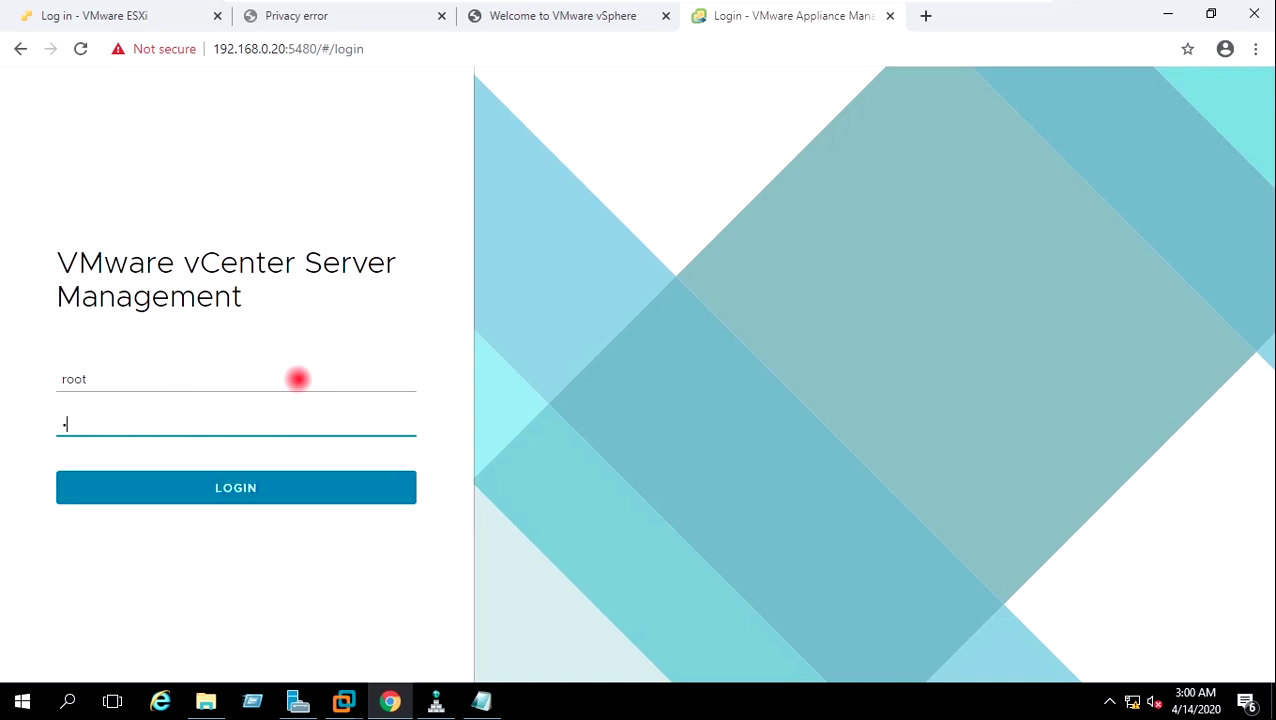
pyautogui.write('Mware')
pyautogui.click(270, 489)
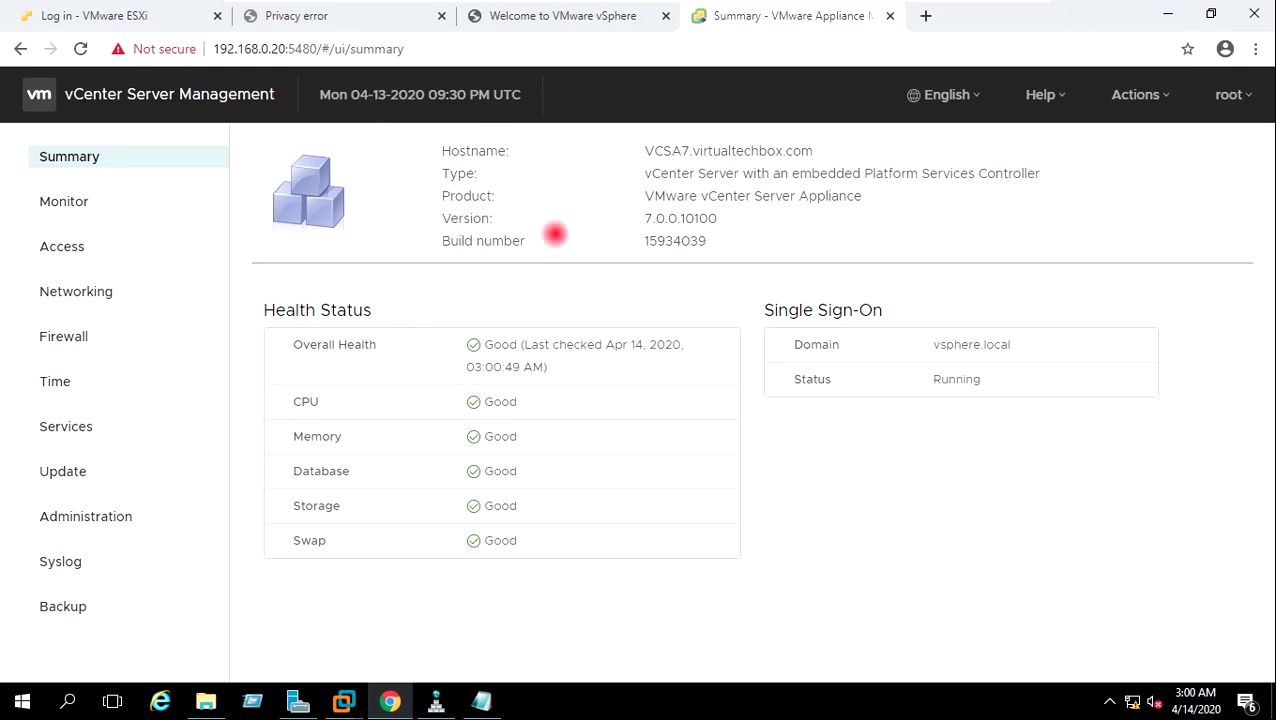
# Check the appliance version 7.0.0.10100 and build 15934039 on the Summary page.
pyautogui.moveTo(719, 218); pyautogui.dragTo(618, 214)
pyautogui.click(614, 212)
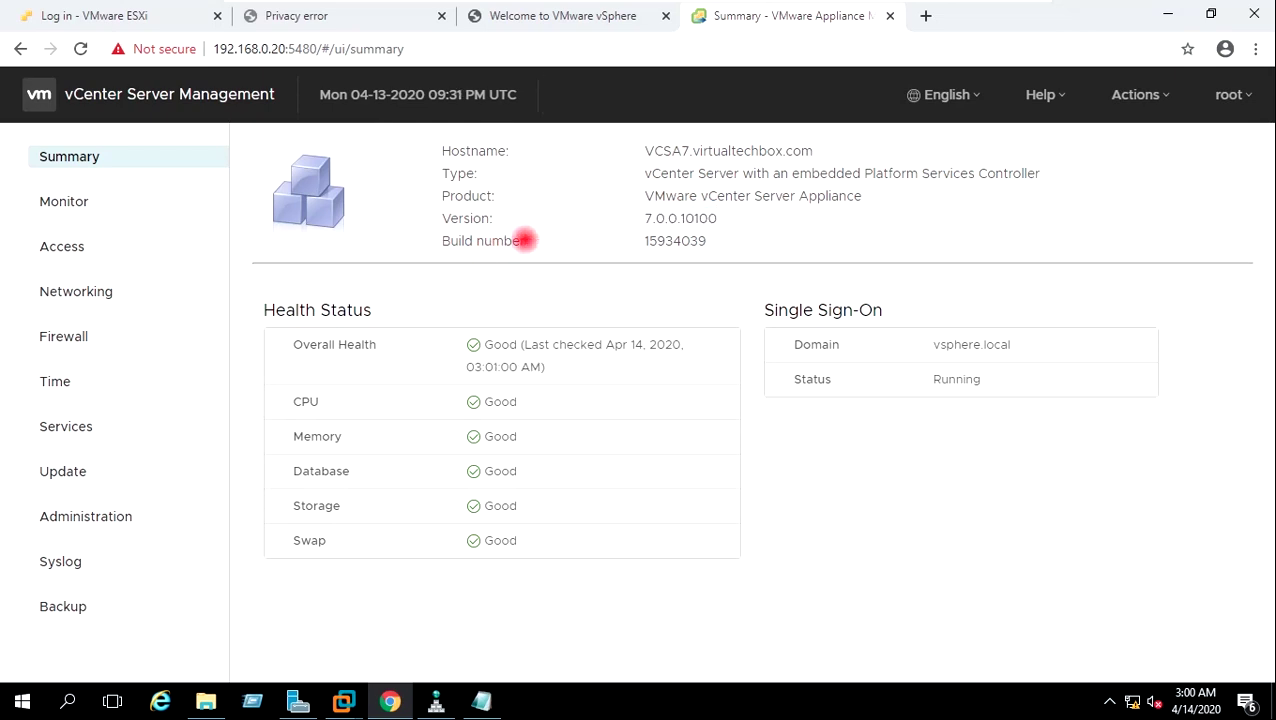
pyautogui.moveTo(638, 248); pyautogui.dragTo(752, 244)
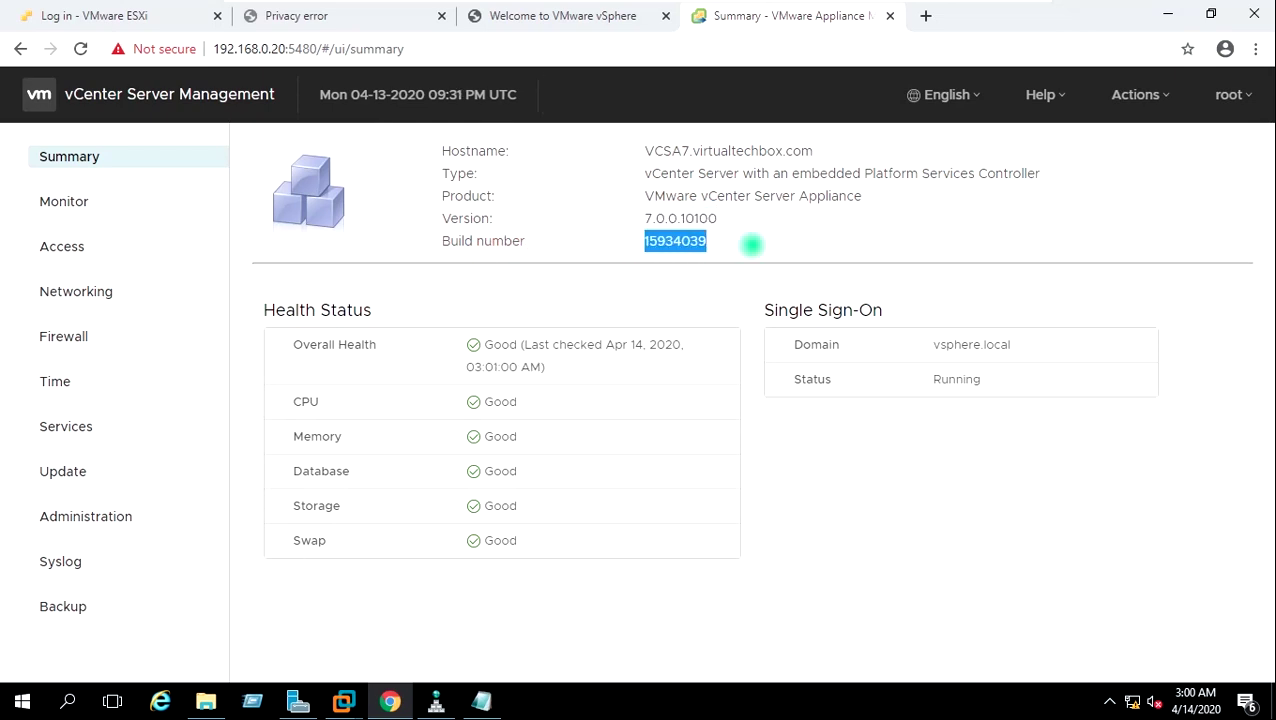
pyautogui.click(752, 244)
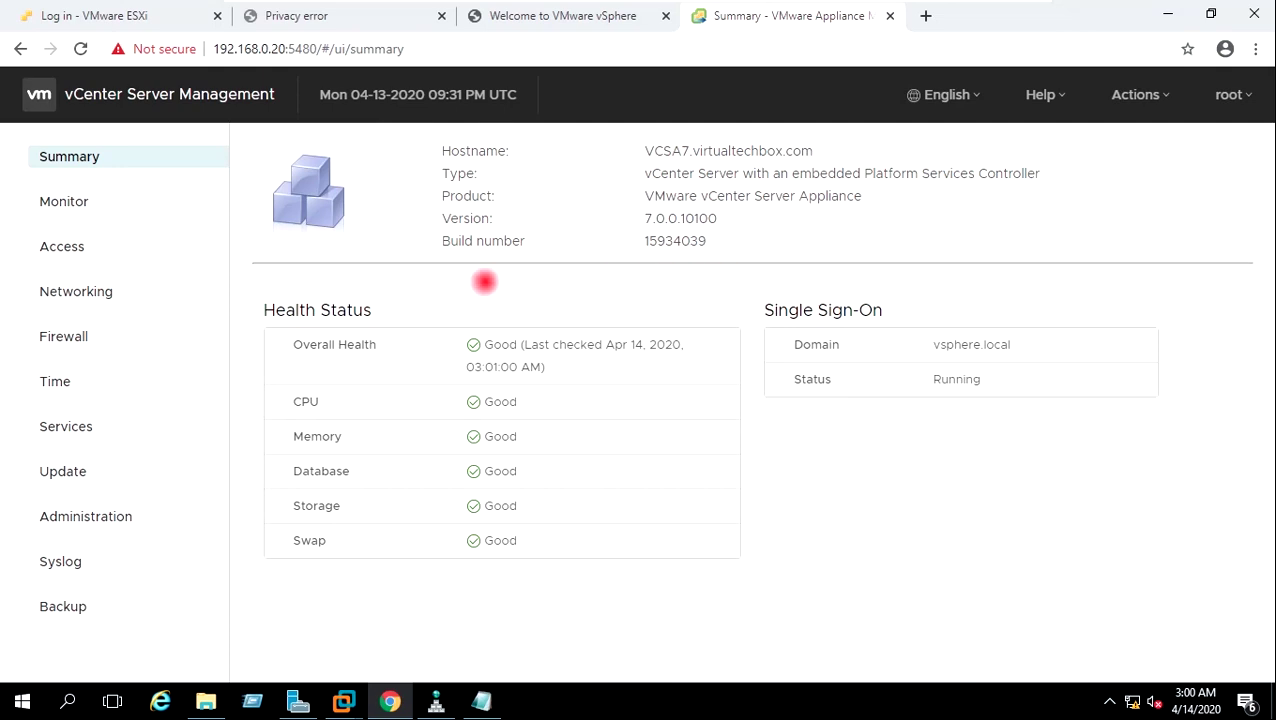
# Review the Monitor charts for CPU & Memory, Disks, Network and Database, ending on Access settings.
pyautogui.click(79, 197)
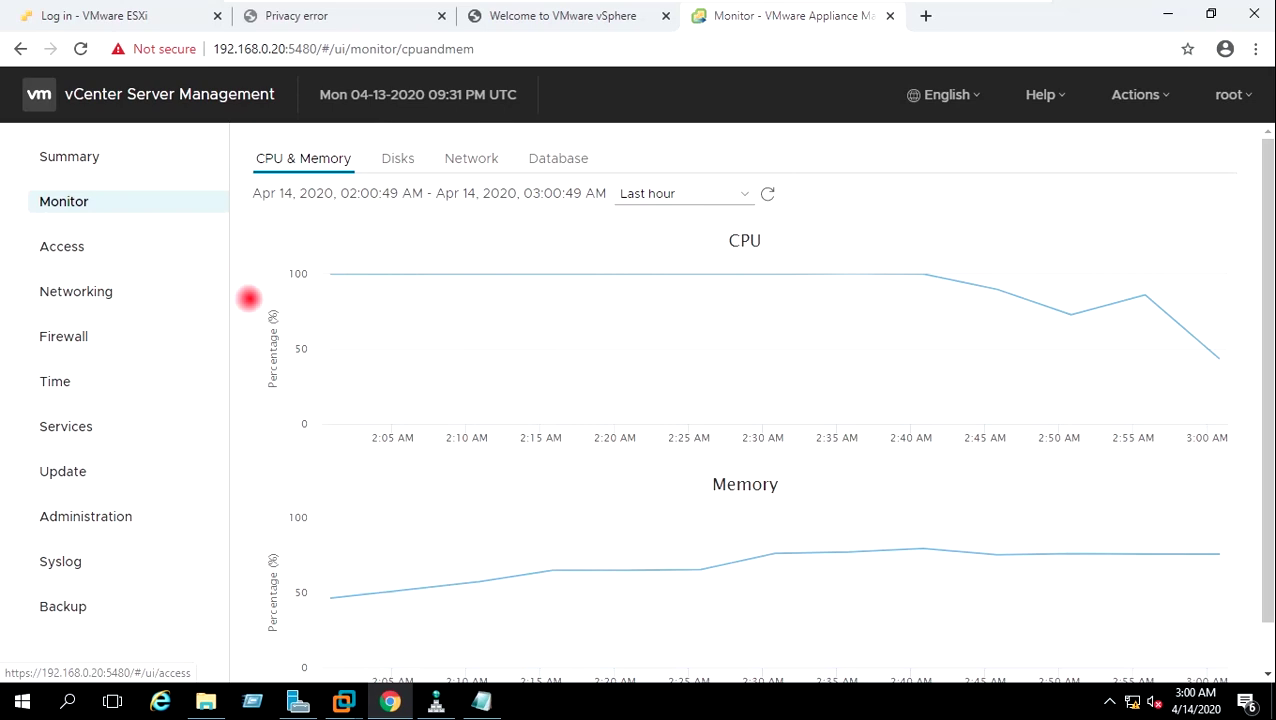
pyautogui.moveTo(601, 356)
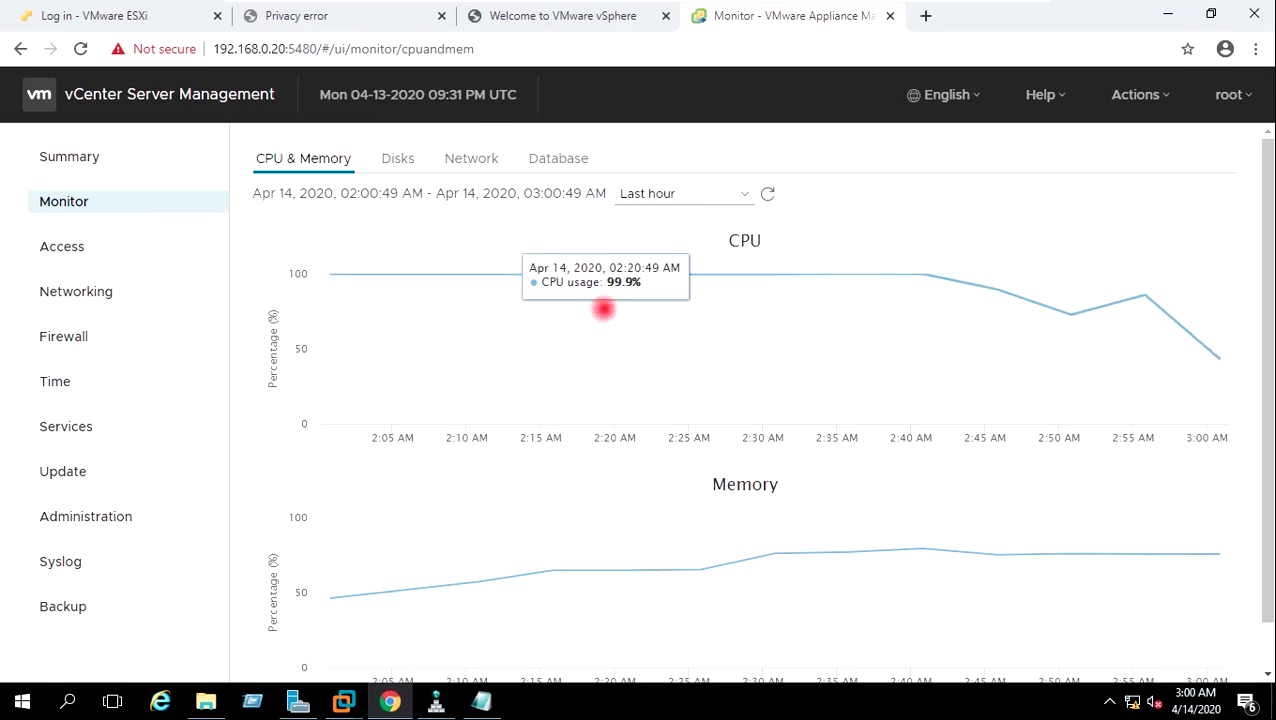
pyautogui.click(398, 152)
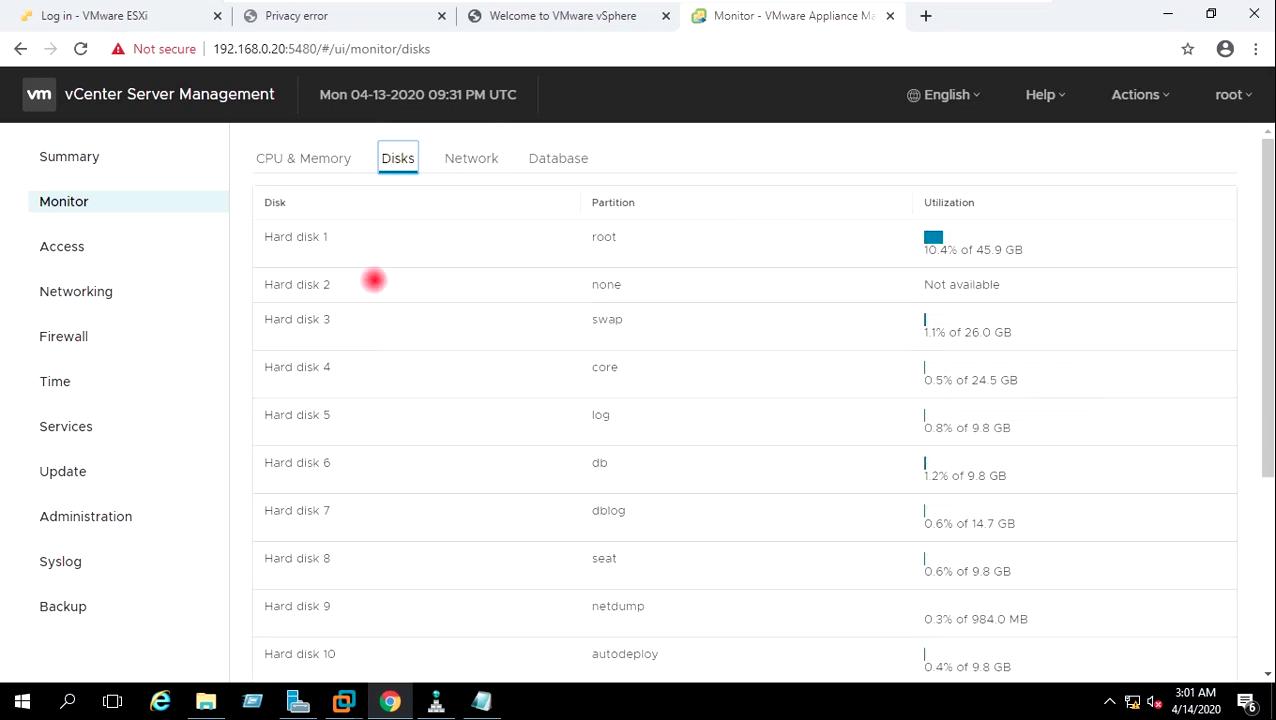
pyautogui.click(470, 158)
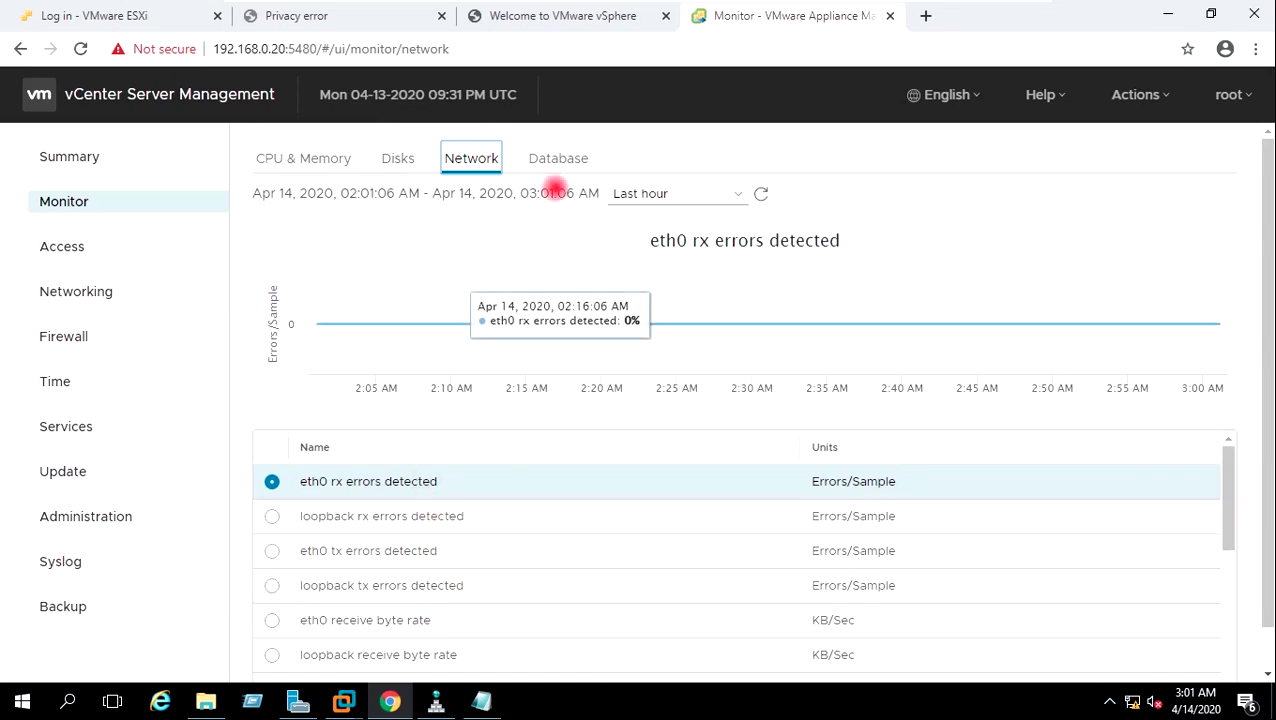
pyautogui.click(557, 160)
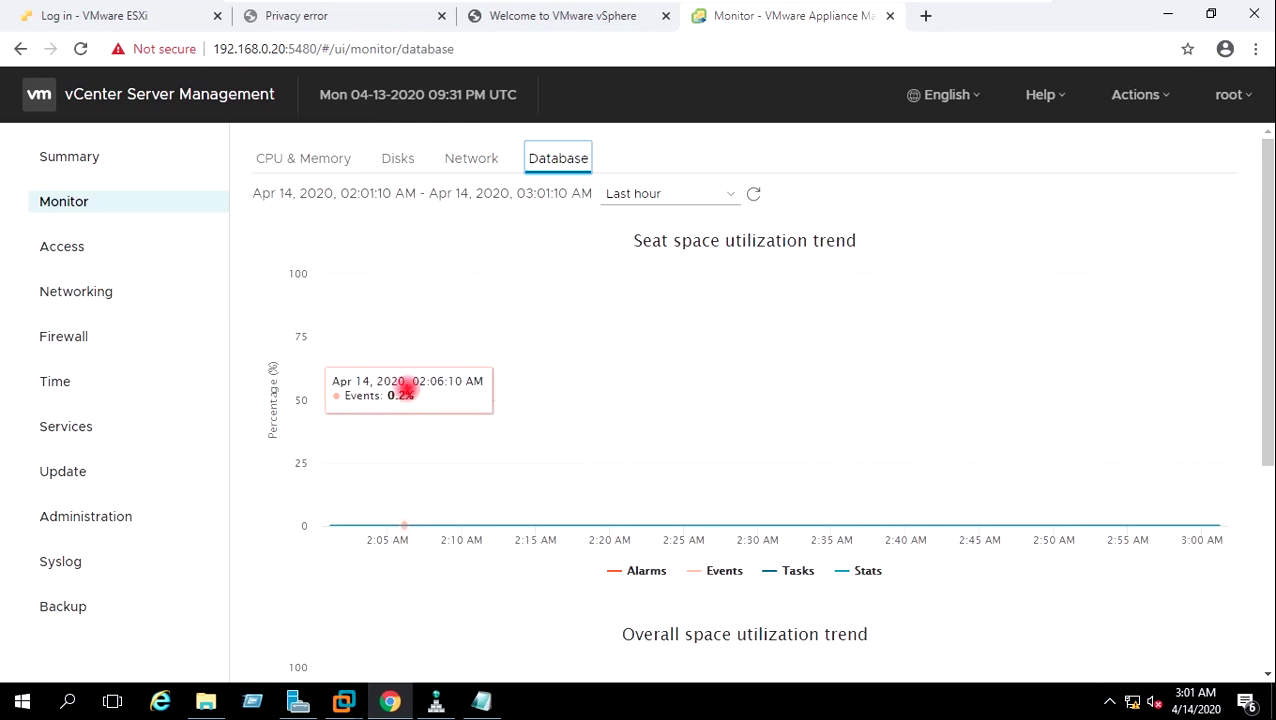
pyautogui.click(62, 246)
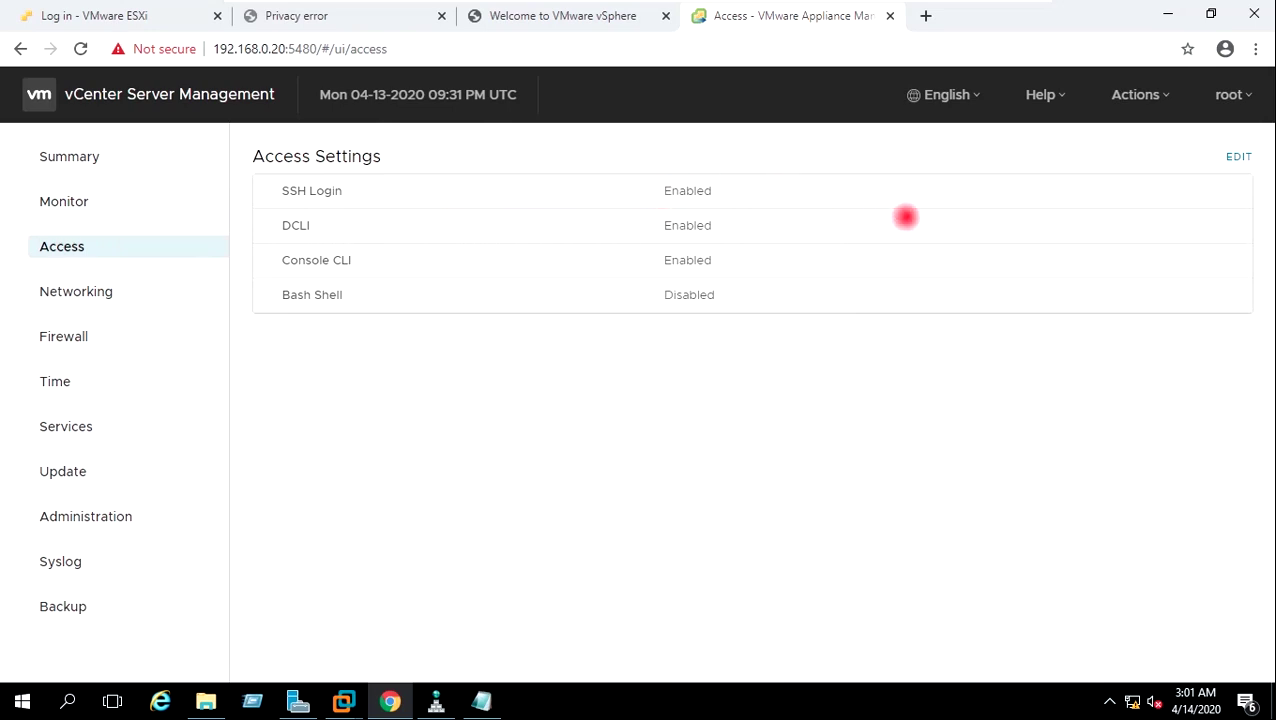
# Open and cancel the Access and Networking editors, noting IPv4 192.168.0.20/24, then view Firewall.
pyautogui.click(1230, 156)
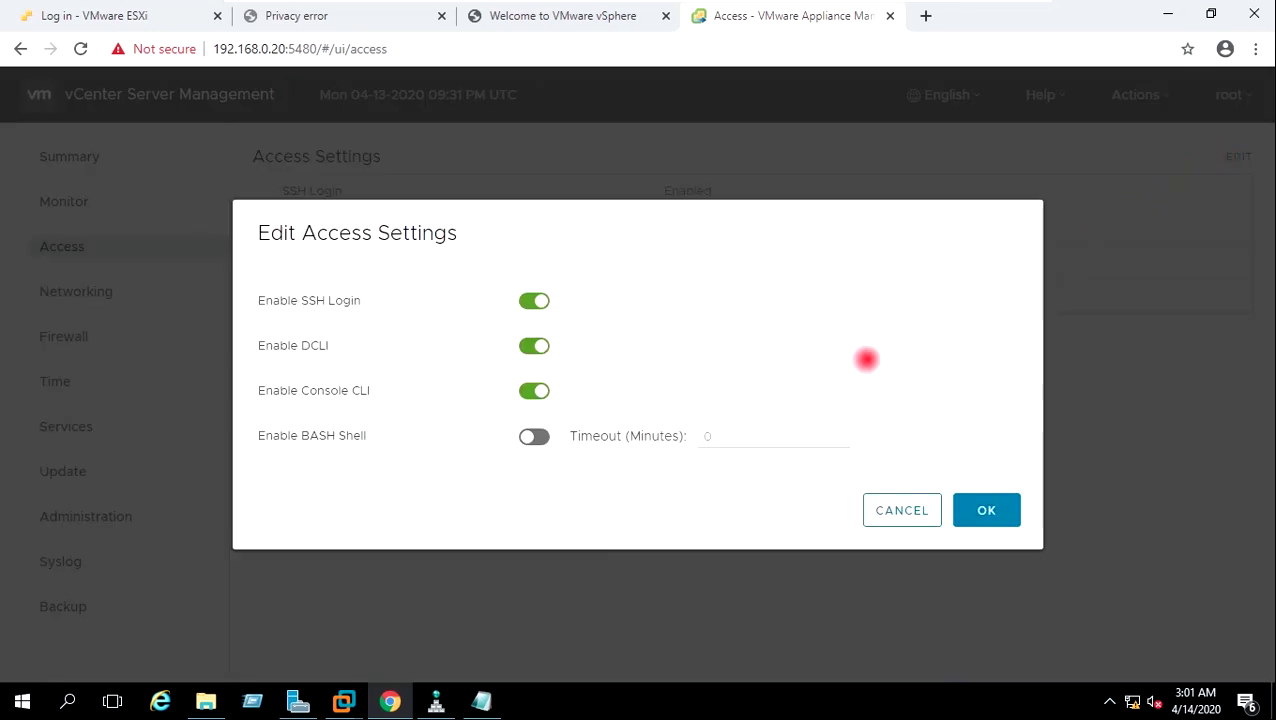
pyautogui.click(905, 508)
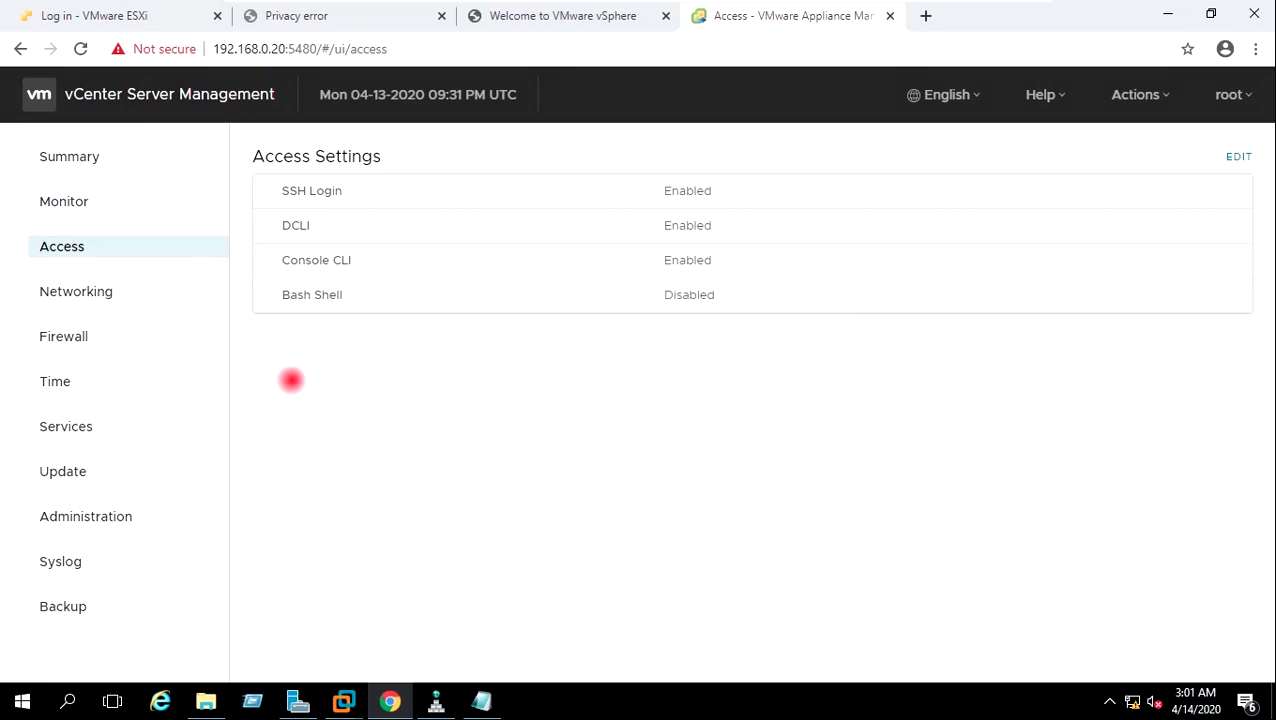
pyautogui.click(92, 291)
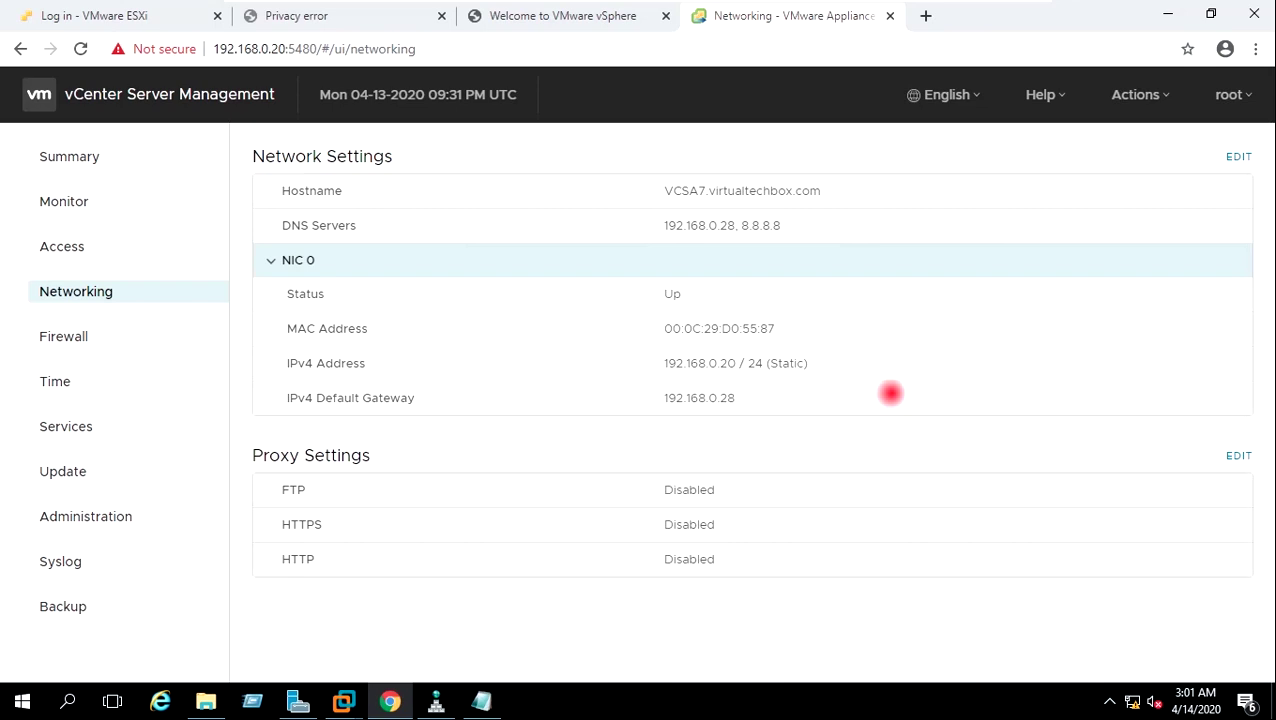
pyautogui.moveTo(843, 364); pyautogui.dragTo(655, 364)
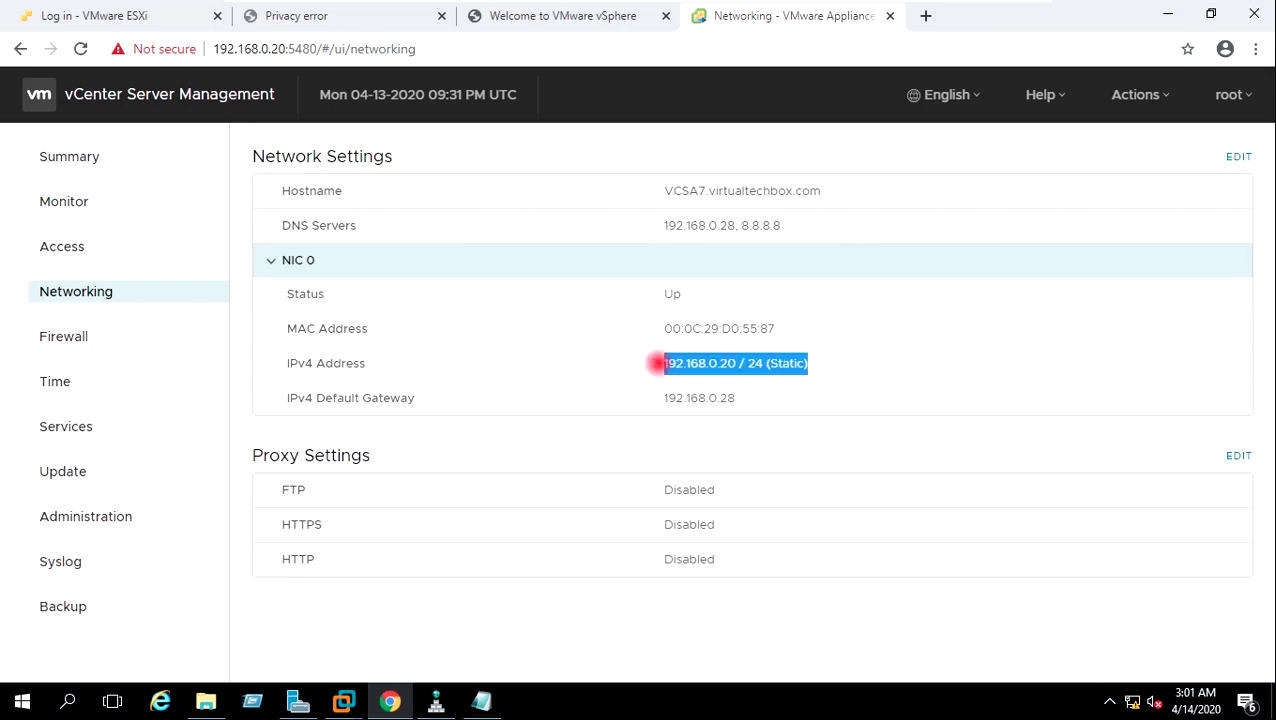
pyautogui.click(910, 369)
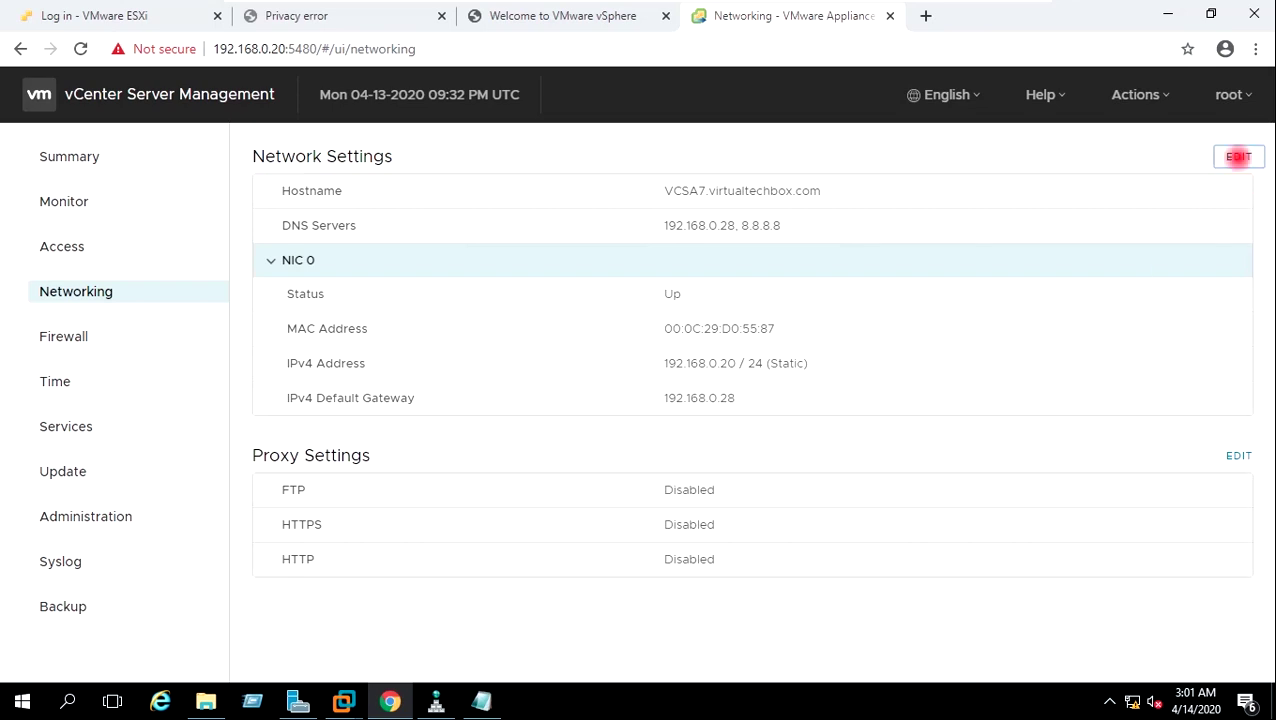
pyautogui.click(1236, 157)
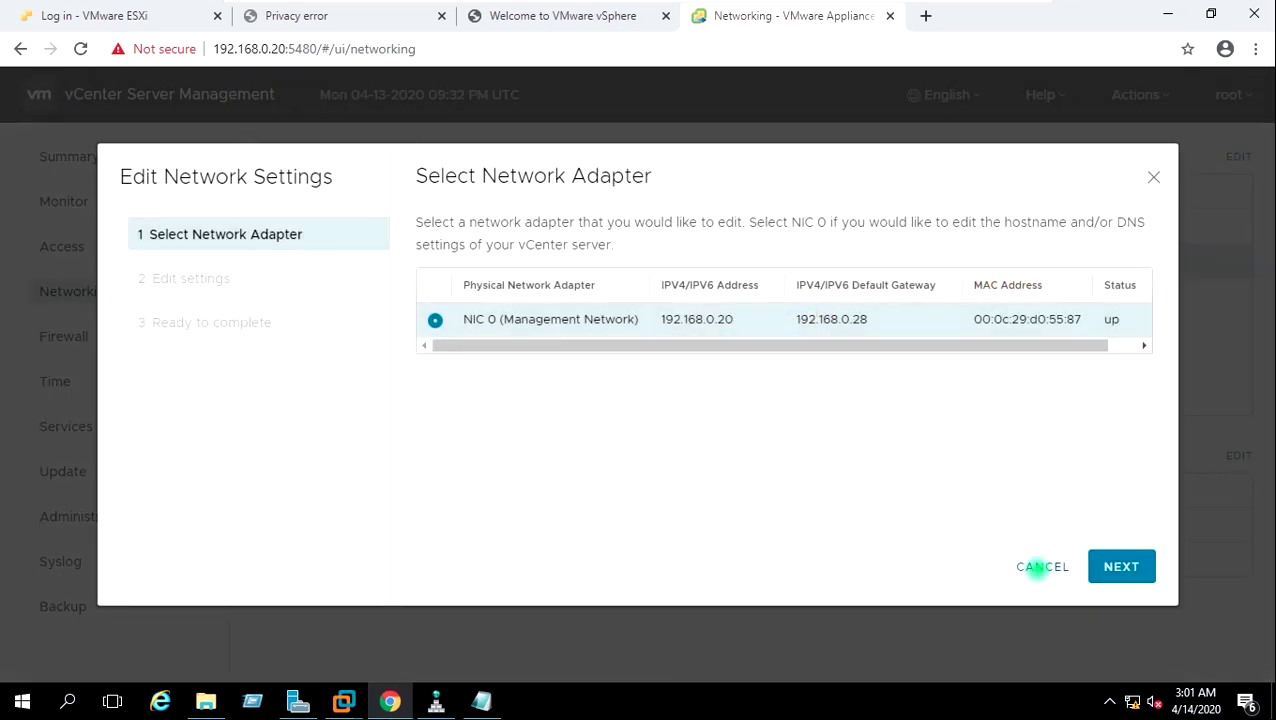
pyautogui.click(1040, 567)
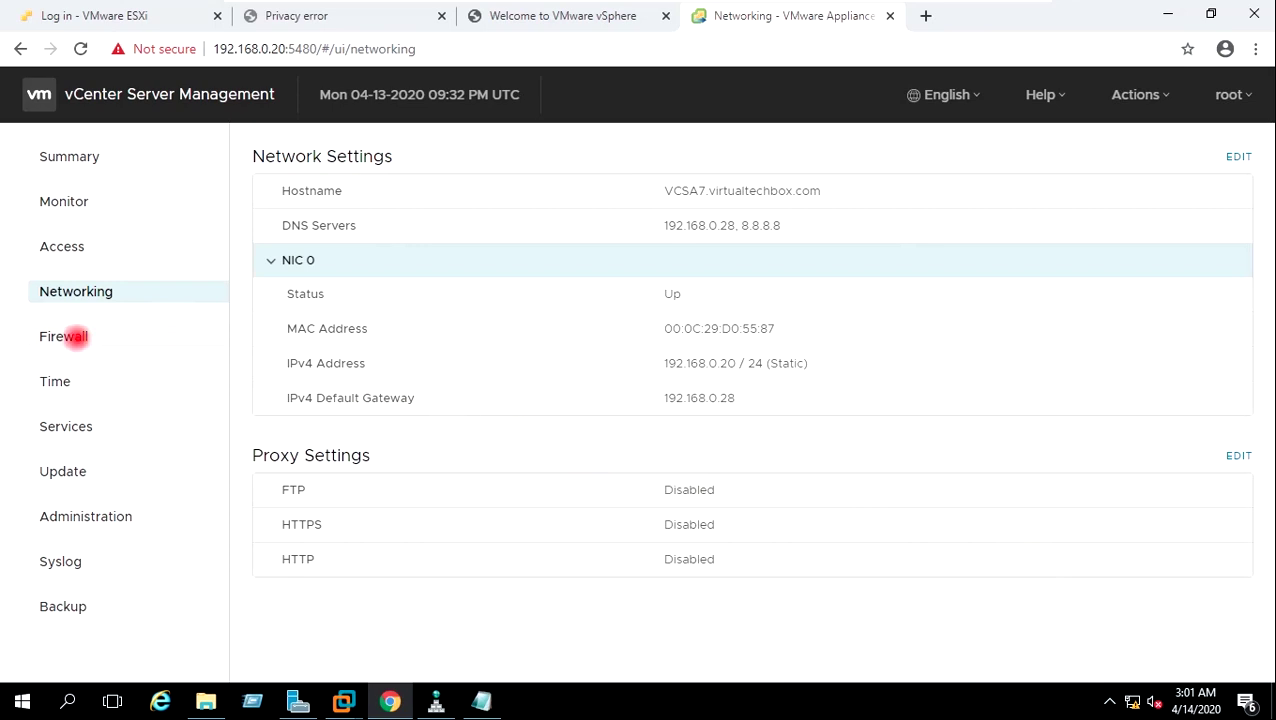
pyautogui.click(73, 337)
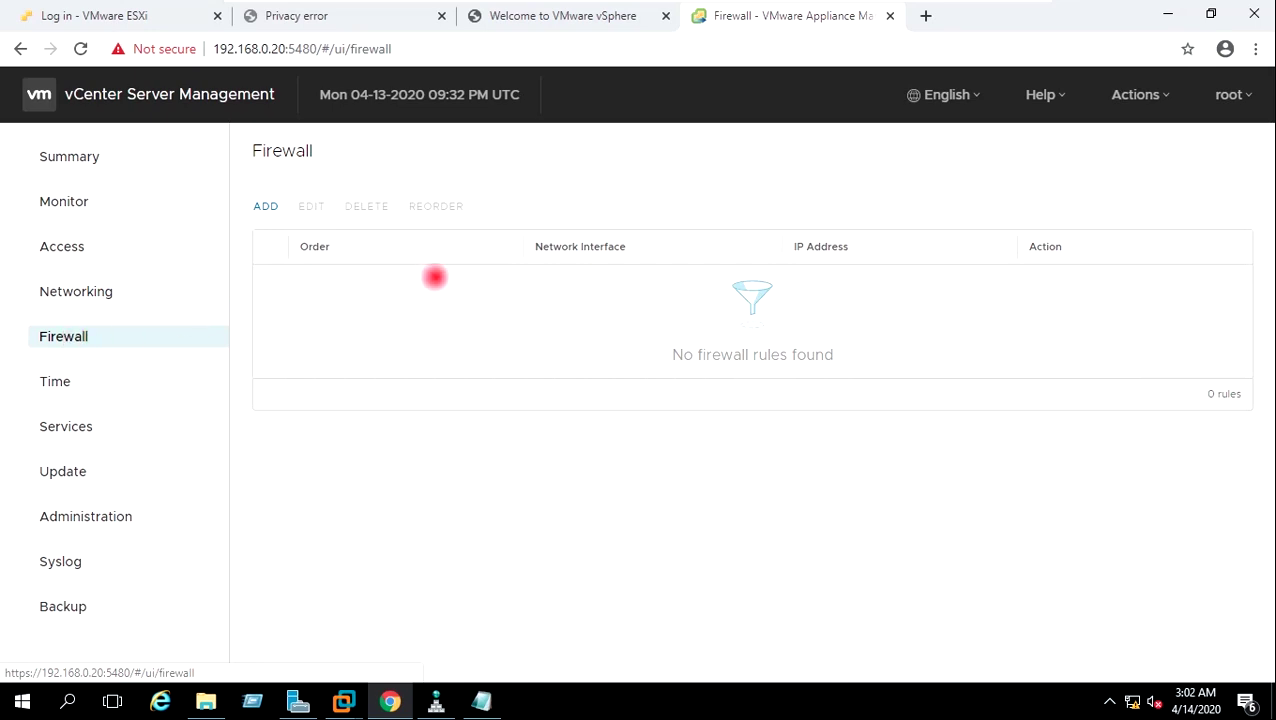
# Change the appliance time zone to Asia/Calcutta under Time and save it.
pyautogui.click(72, 381)
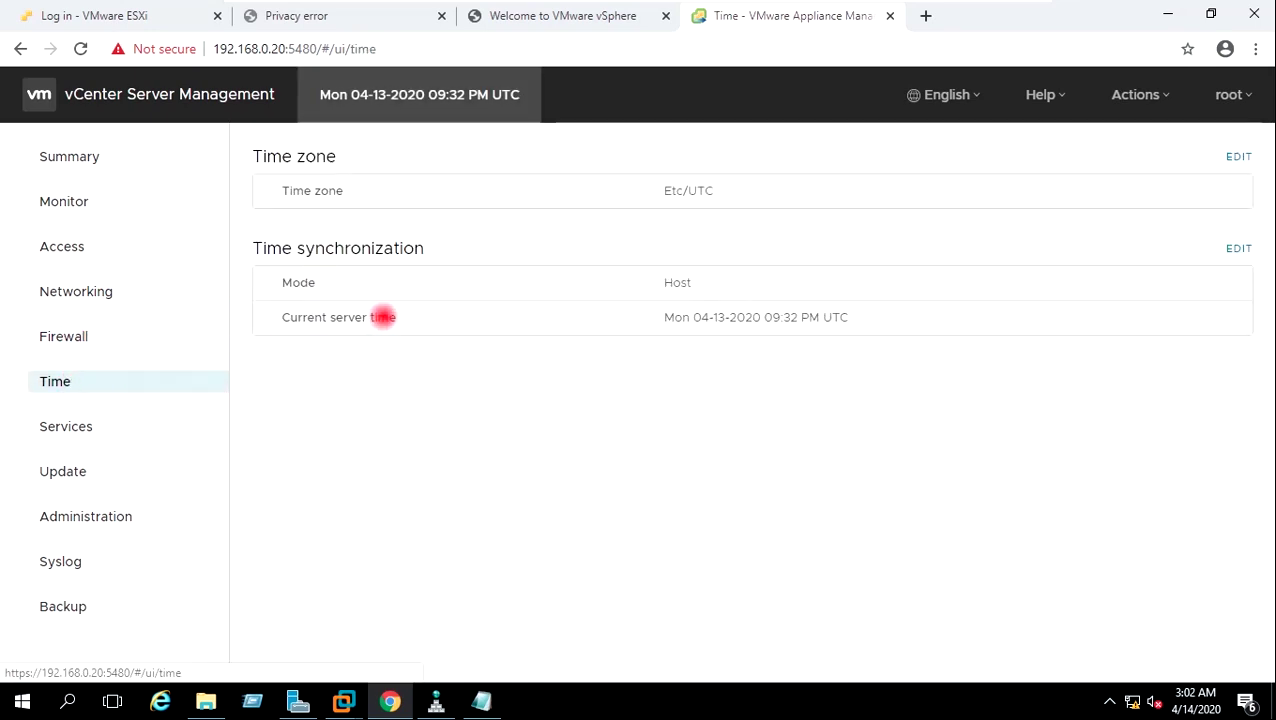
pyautogui.click(1230, 157)
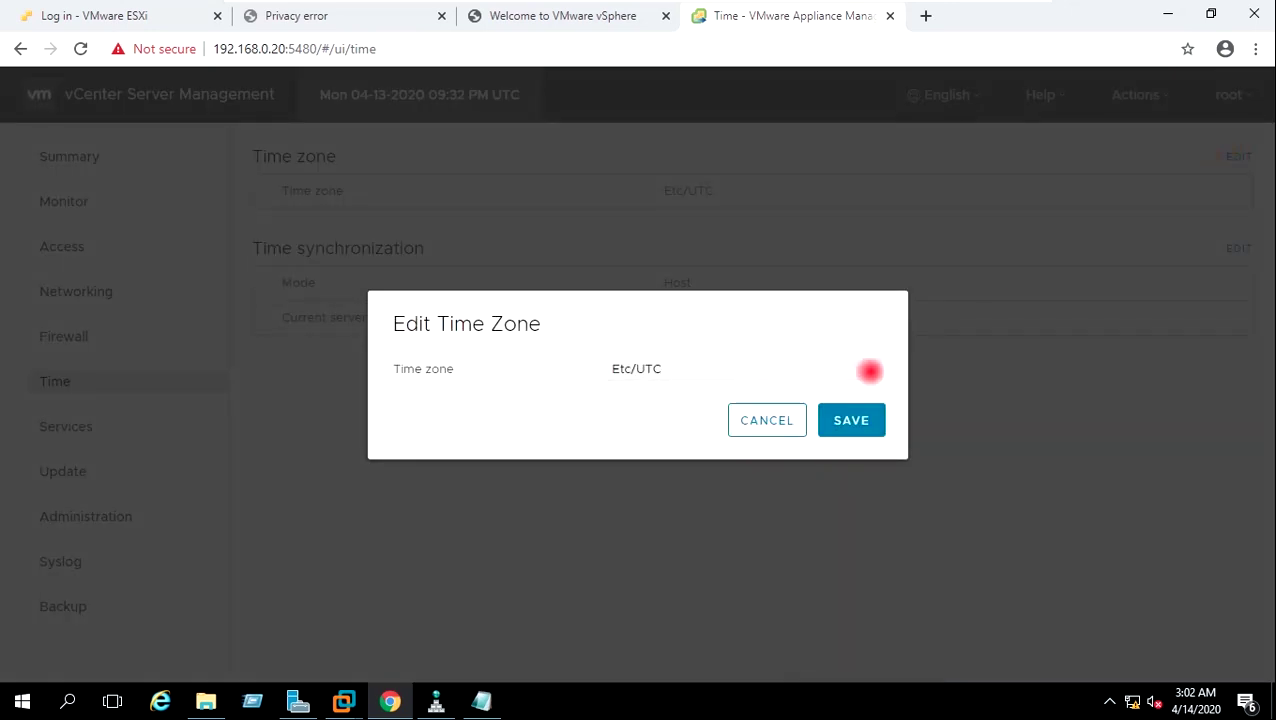
pyautogui.click(869, 369)
pyautogui.scroll(20, 810, 172)
pyautogui.click(810, 167)
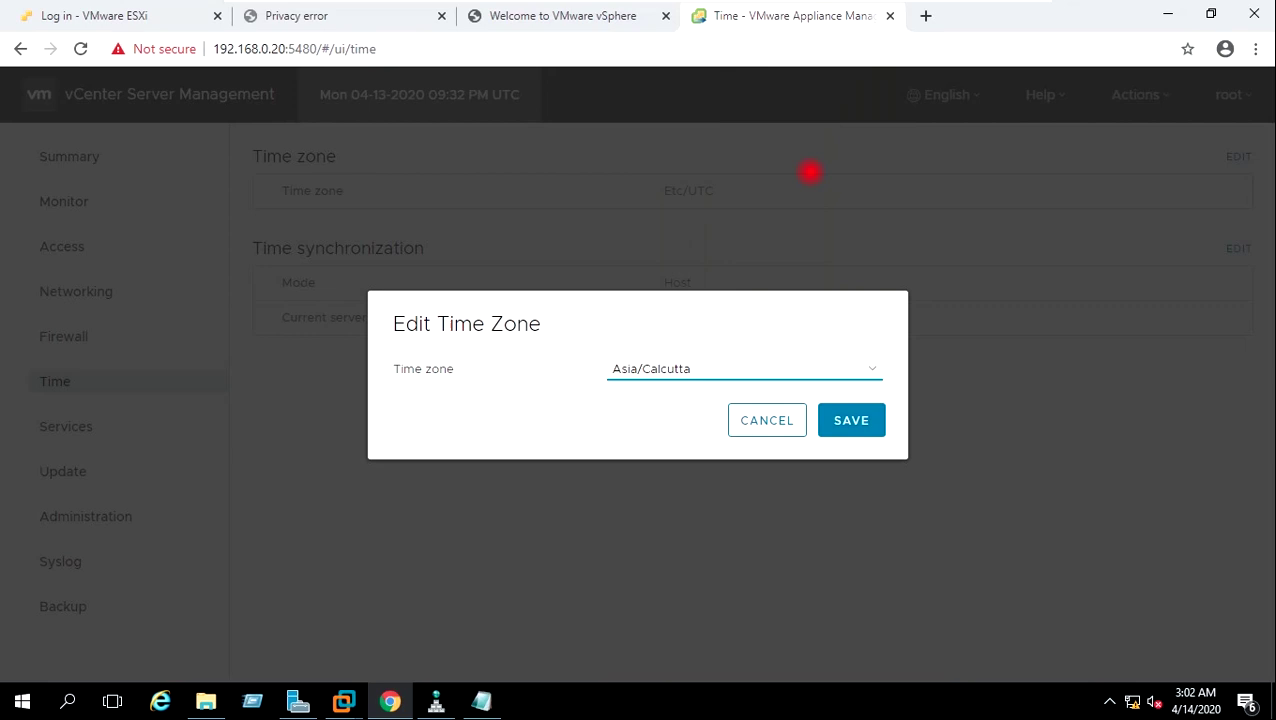
pyautogui.click(850, 418)
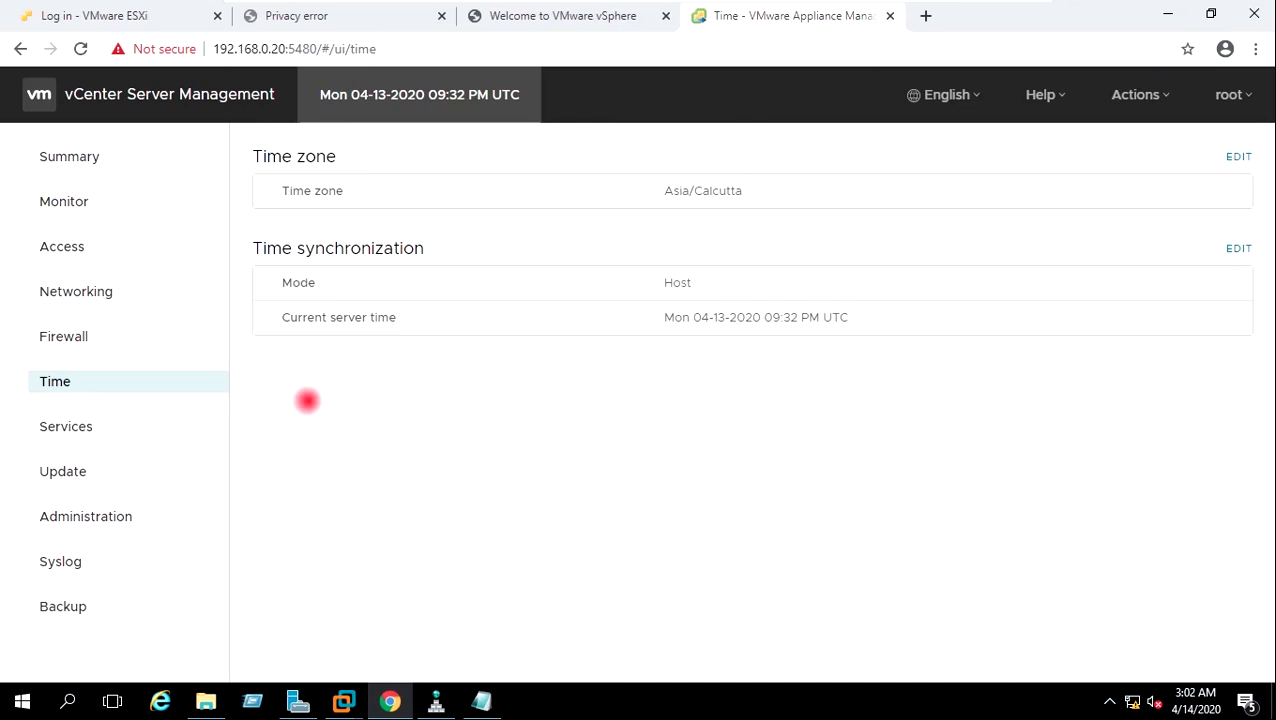
pyautogui.click(120, 429)
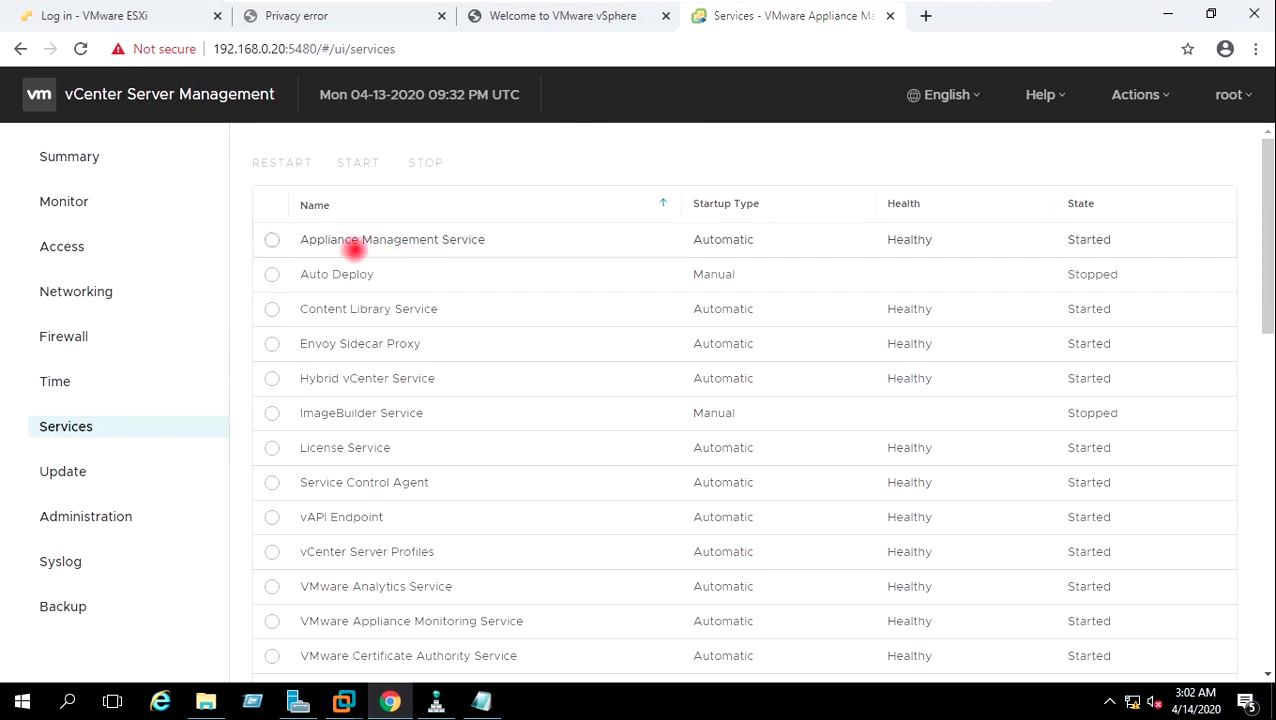
# Select Appliance Management Service, check Update, and reach the Administration password settings.
pyautogui.click(268, 238)
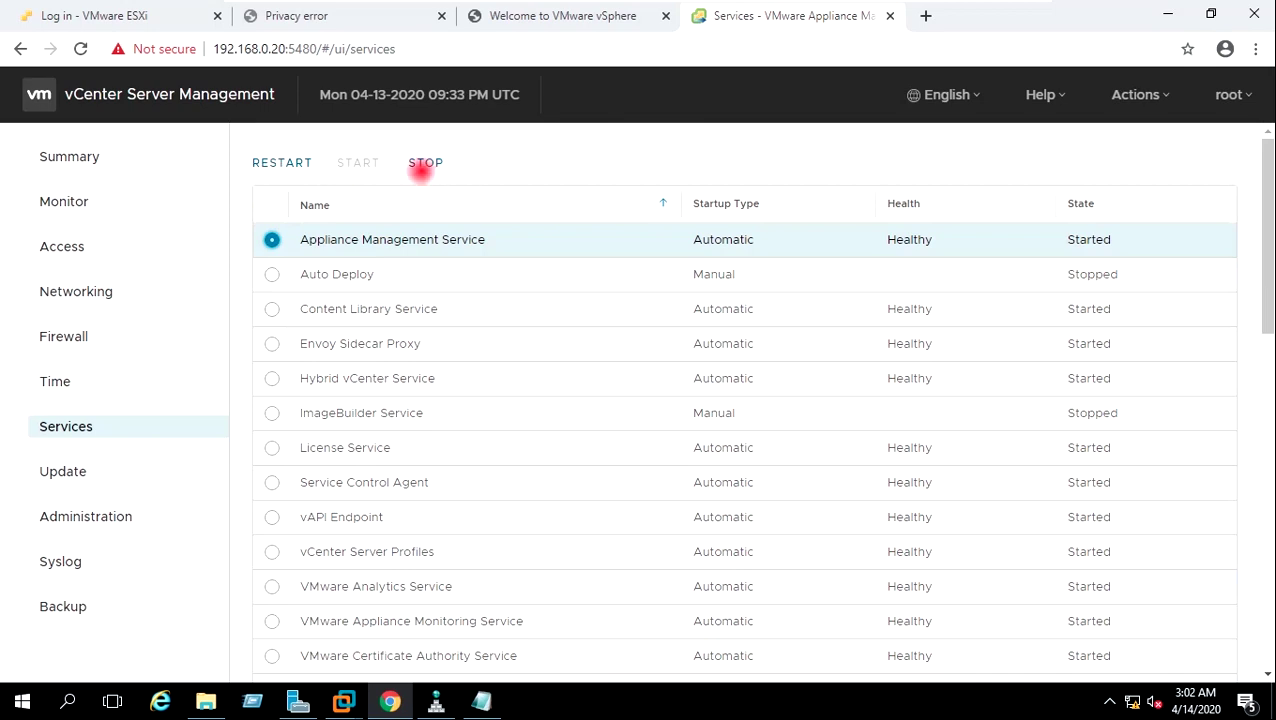
pyautogui.click(110, 467)
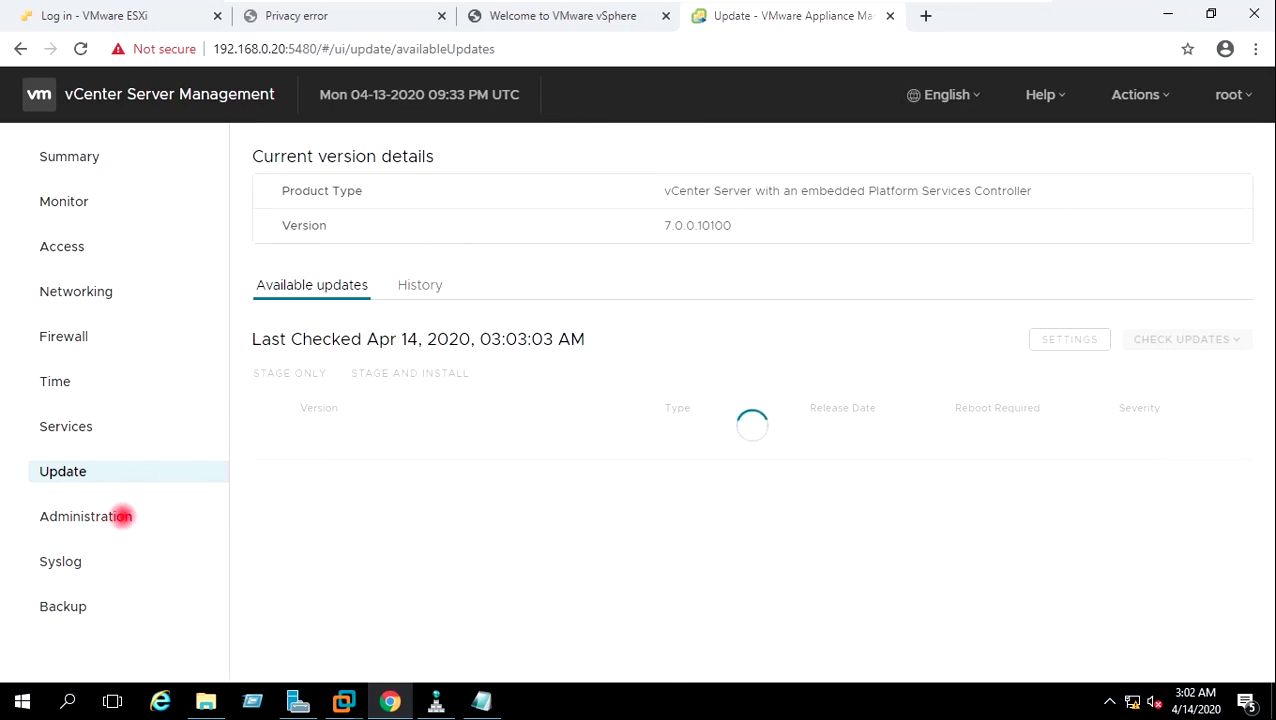
pyautogui.click(117, 516)
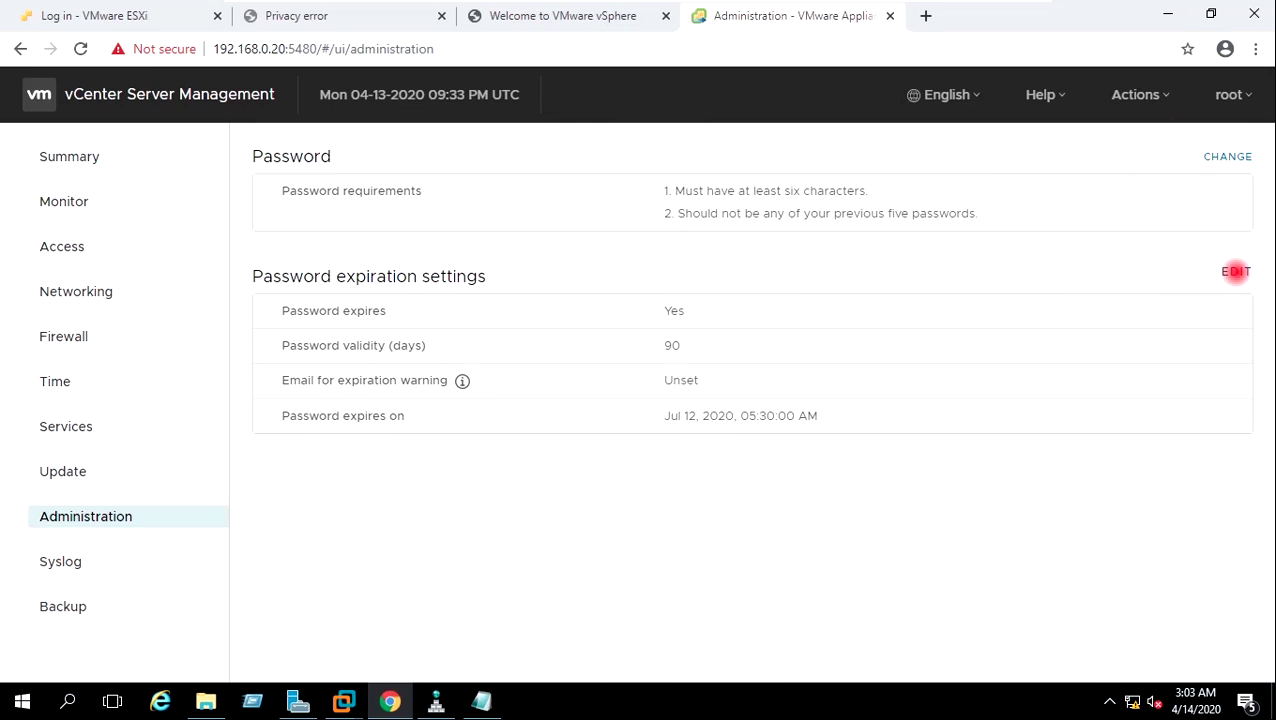
# Set root password expiration to No and save, then go to Syslog.
pyautogui.click(1236, 271)
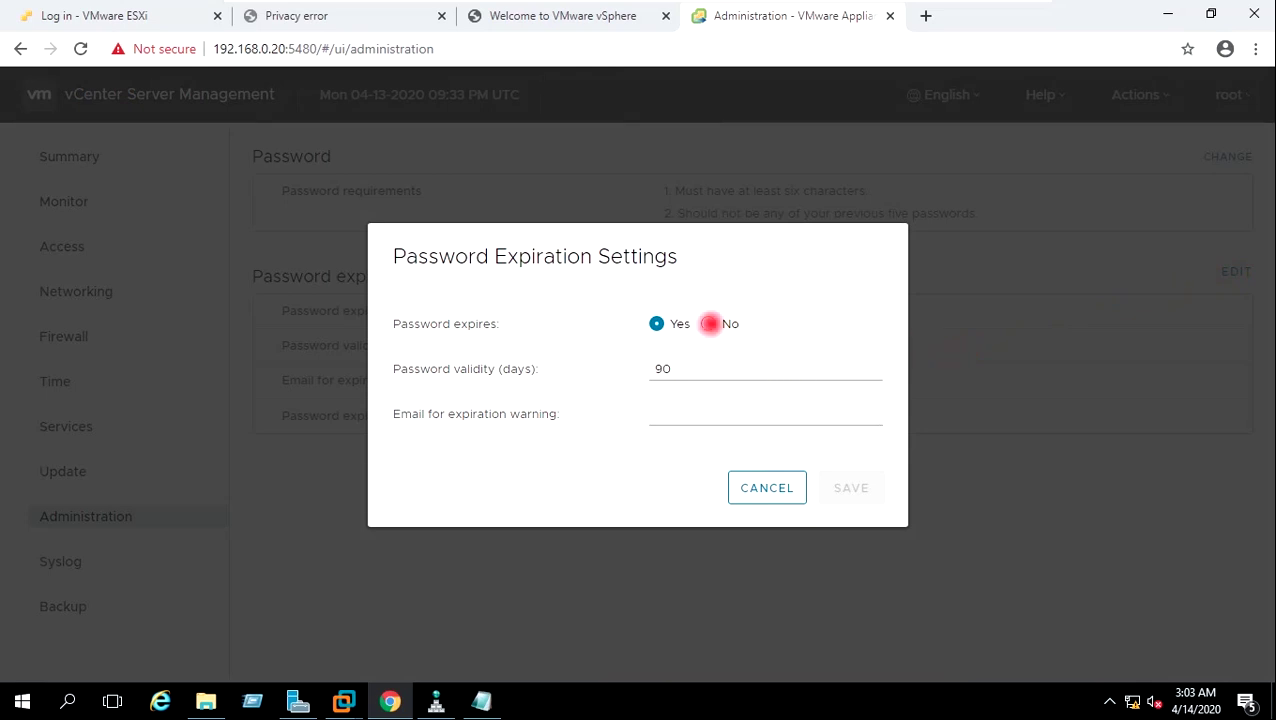
pyautogui.click(708, 322)
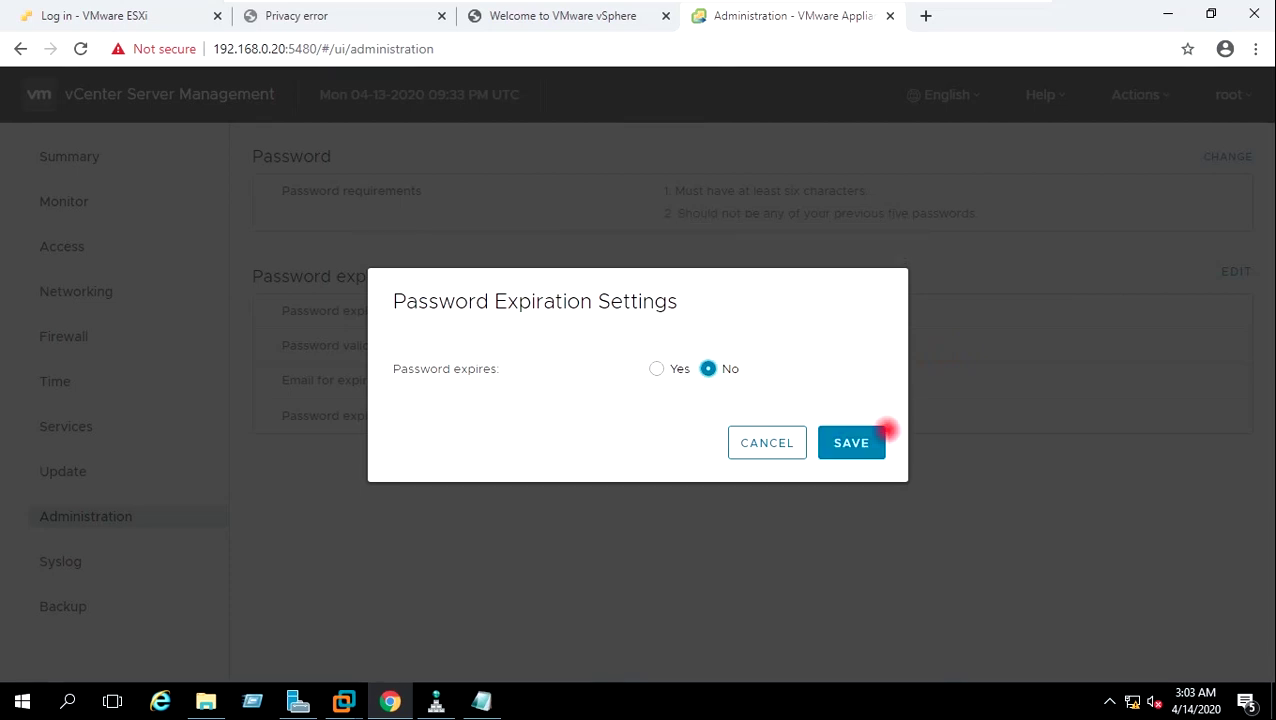
pyautogui.click(857, 442)
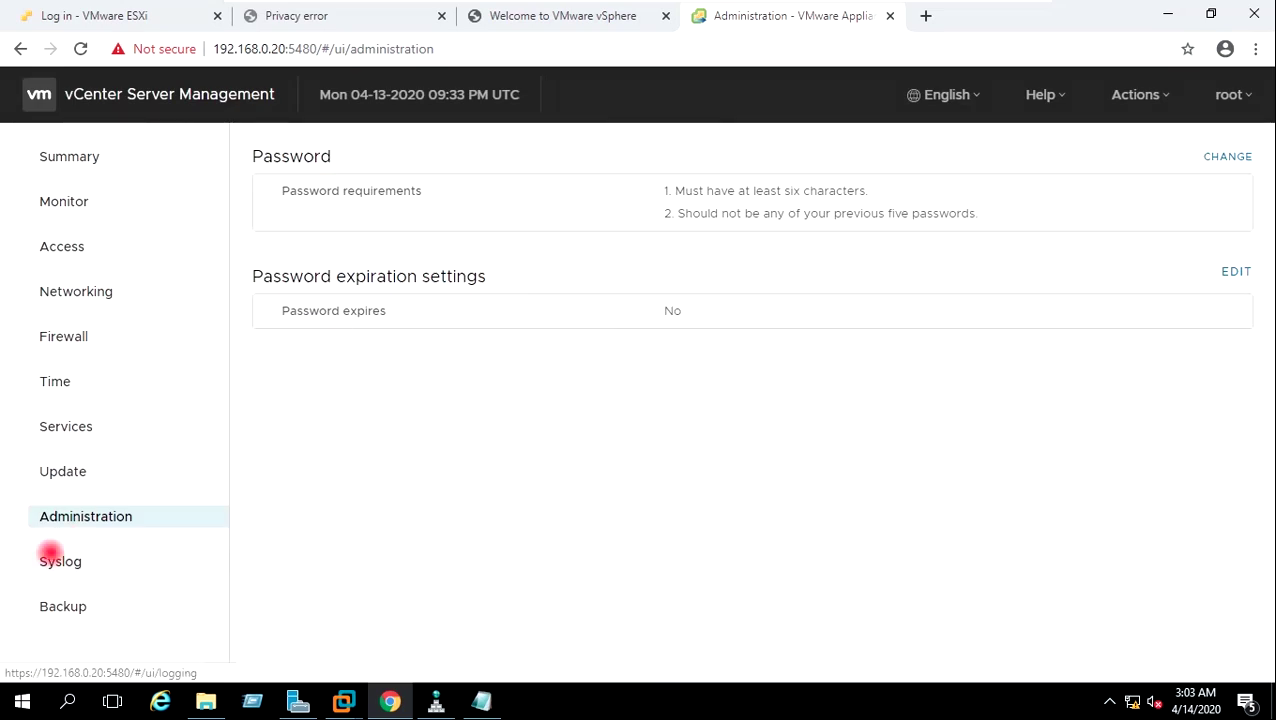
pyautogui.click(50, 552)
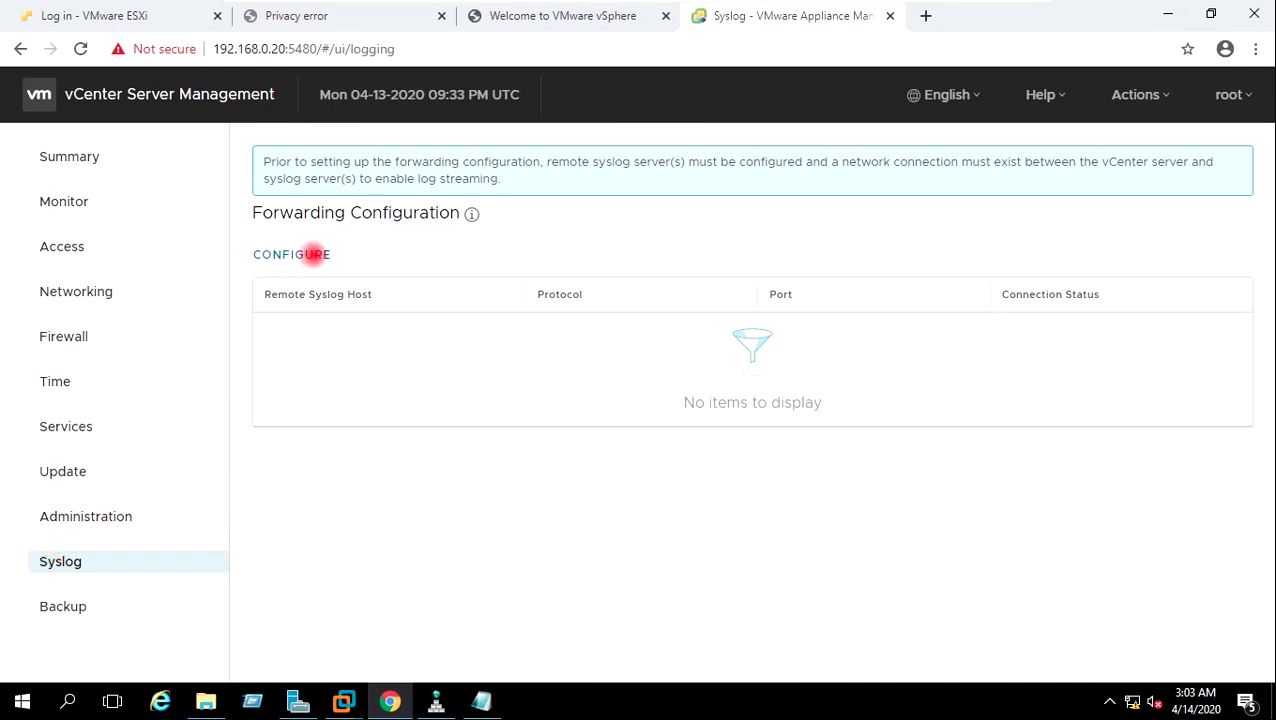
# Cancel the syslog forwarding configuration dialog unchanged and go to the Backup page.
pyautogui.click(314, 254)
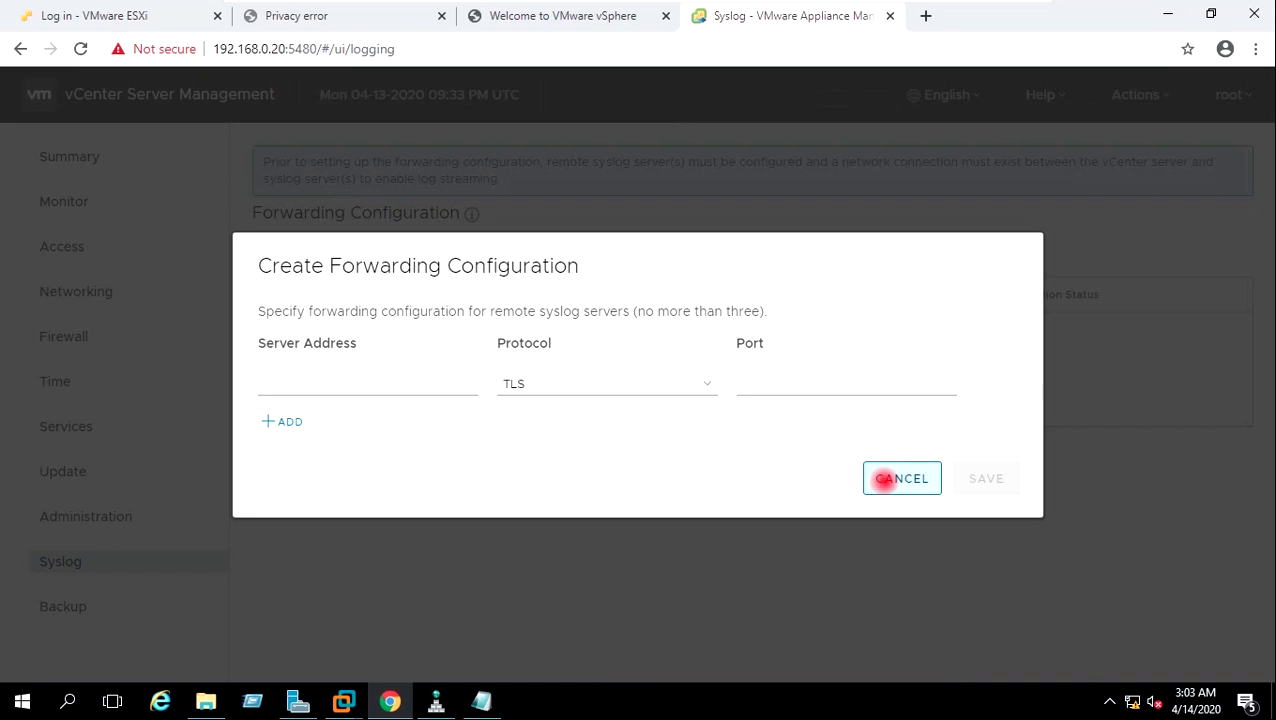
pyautogui.click(884, 478)
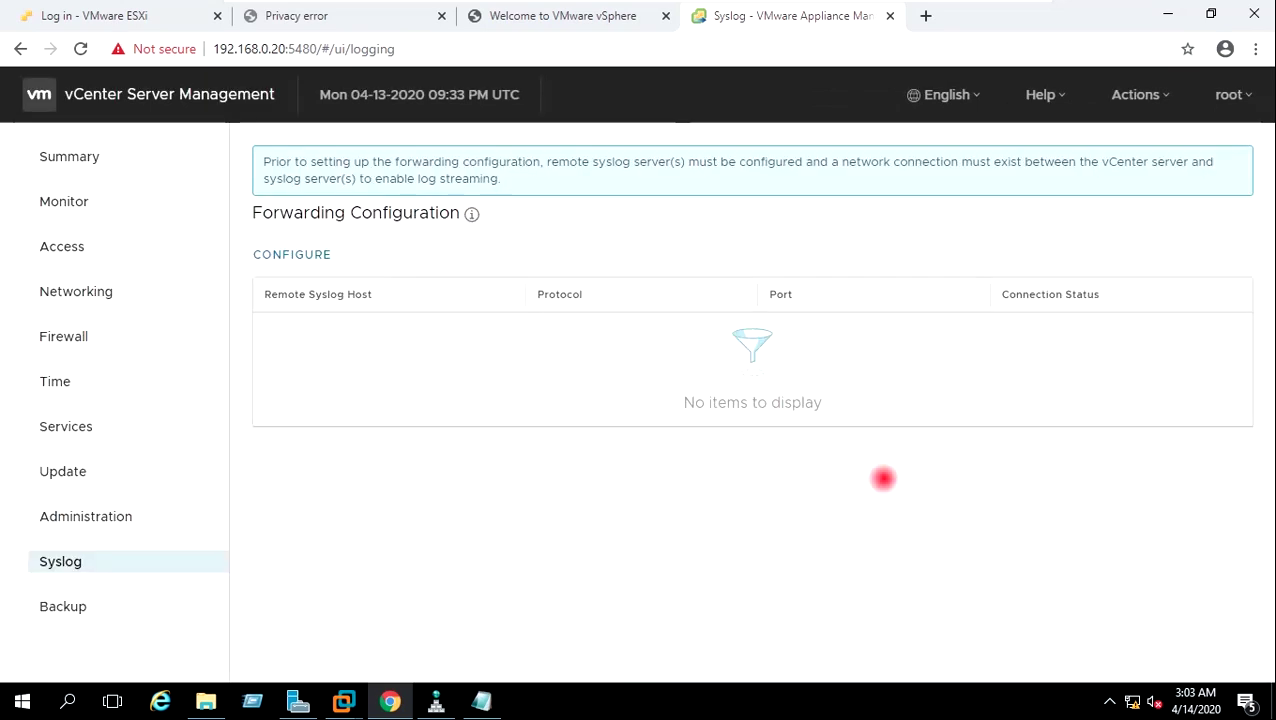
pyautogui.click(88, 606)
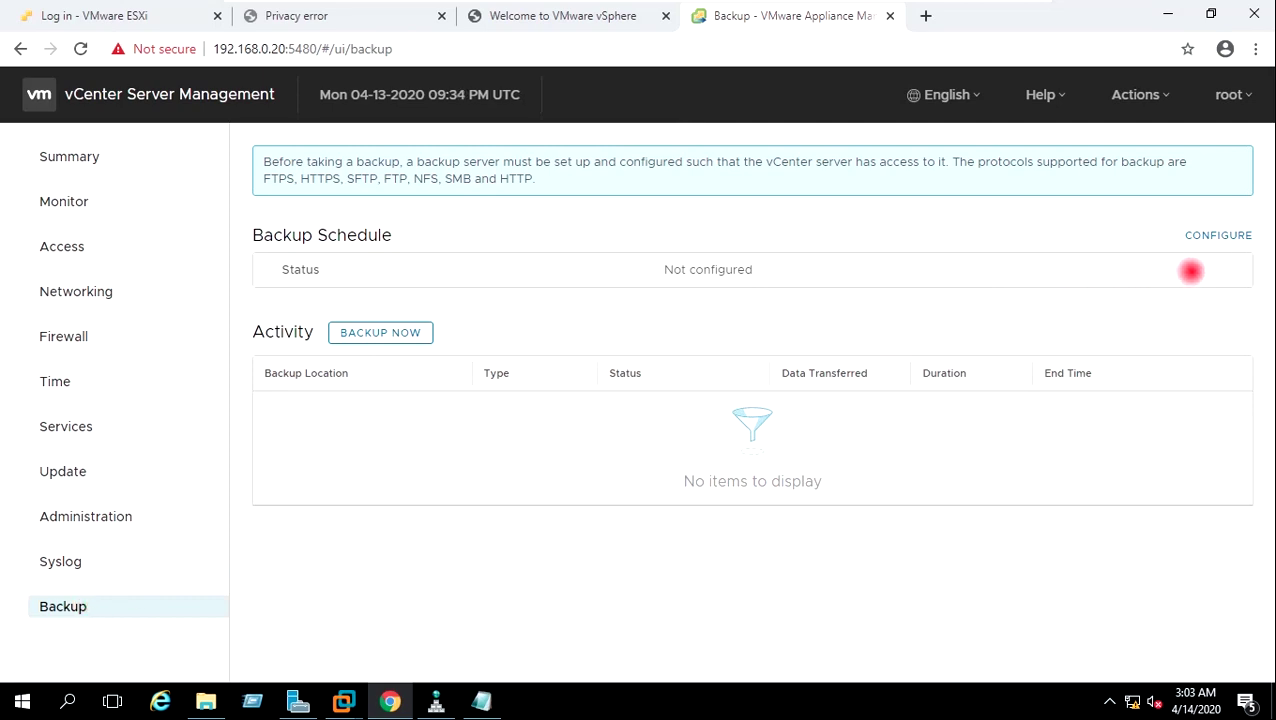
# Look through the Create Backup Schedule form, cancel it, and start Backup Now.
pyautogui.click(1207, 235)
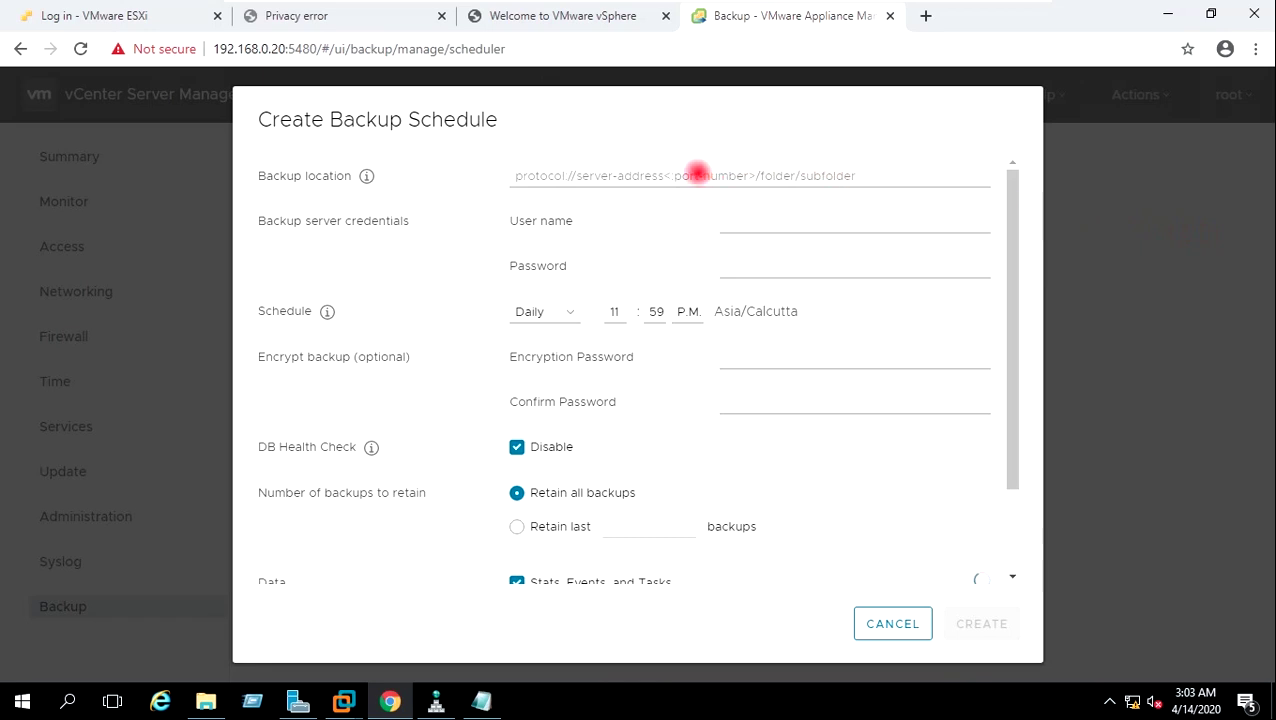
pyautogui.click(697, 172)
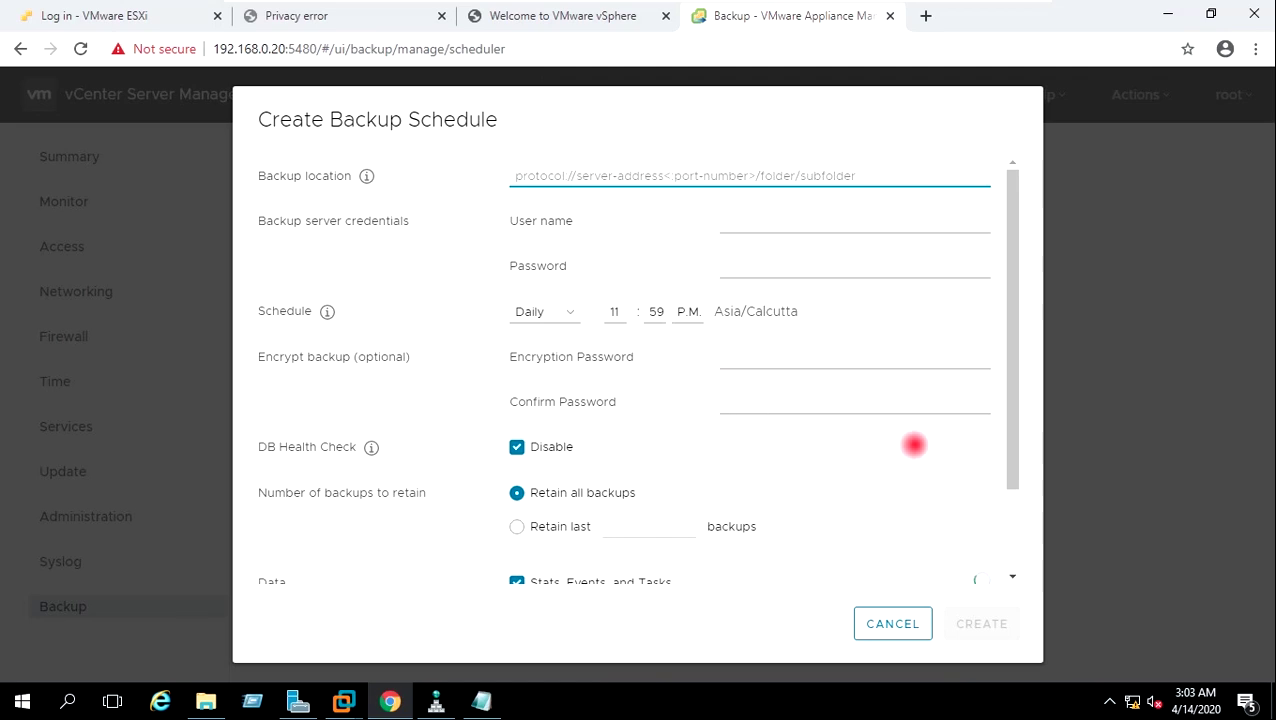
pyautogui.moveTo(1012, 446); pyautogui.dragTo(1011, 501)
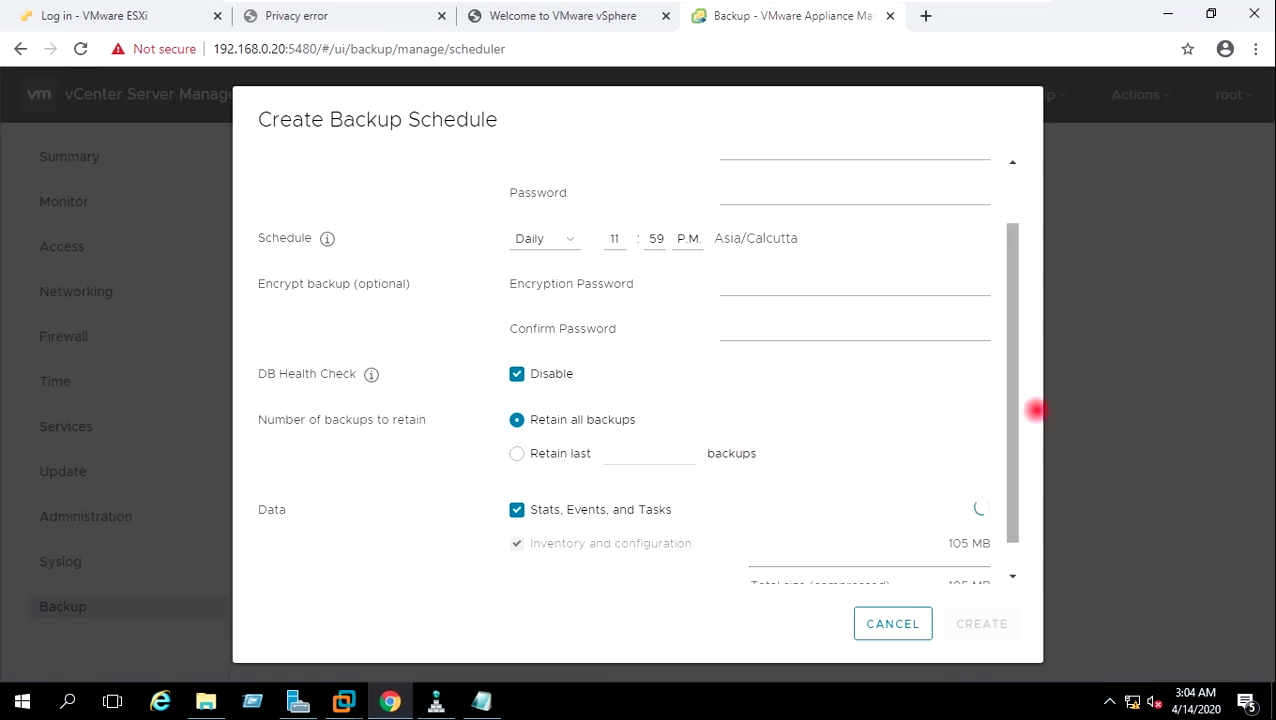
pyautogui.moveTo(1015, 420); pyautogui.dragTo(1011, 461)
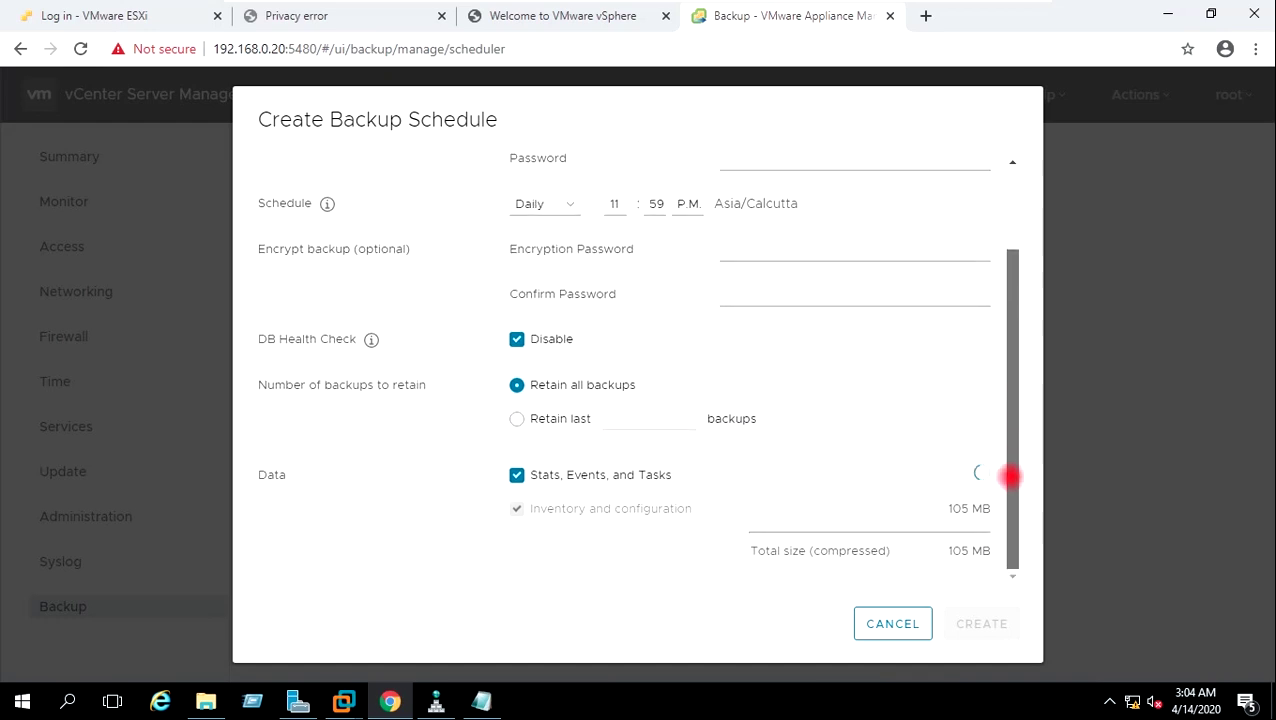
pyautogui.click(890, 618)
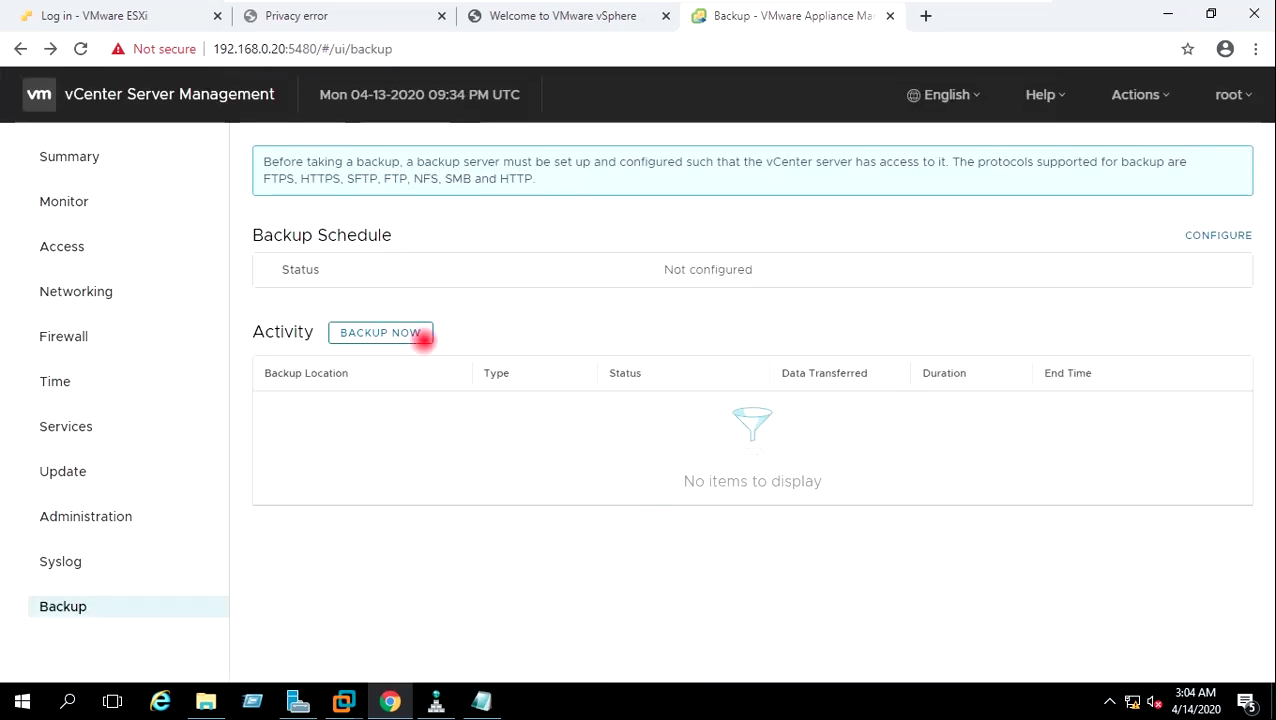
pyautogui.click(408, 333)
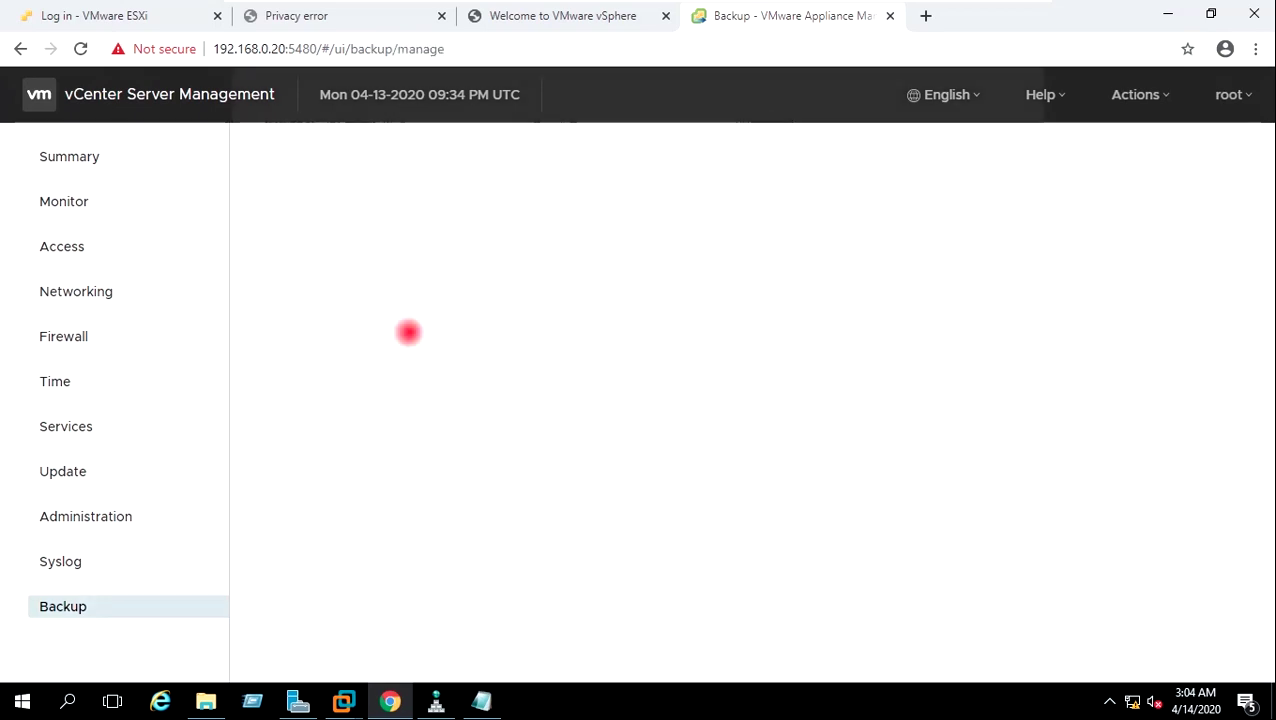
# Step through the Backup Now location, user name and password fields, then cancel without backing up.
pyautogui.click(548, 198)
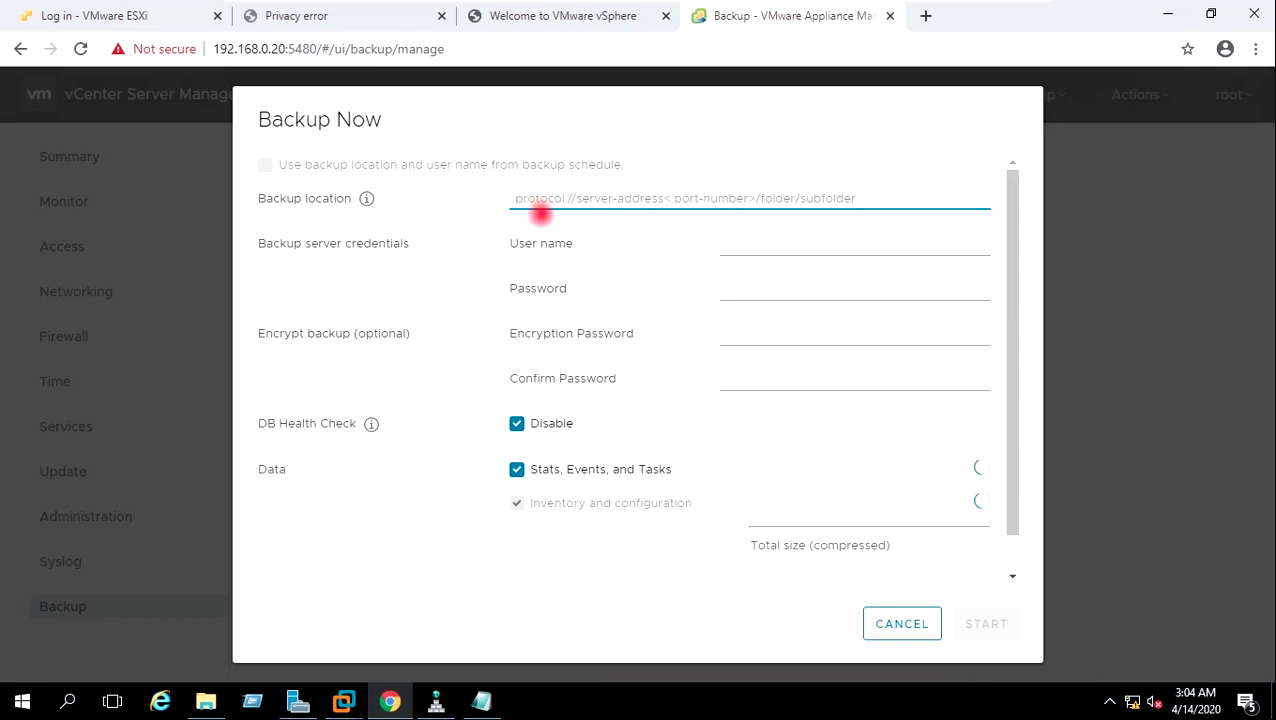
pyautogui.click(750, 249)
pyautogui.click(745, 284)
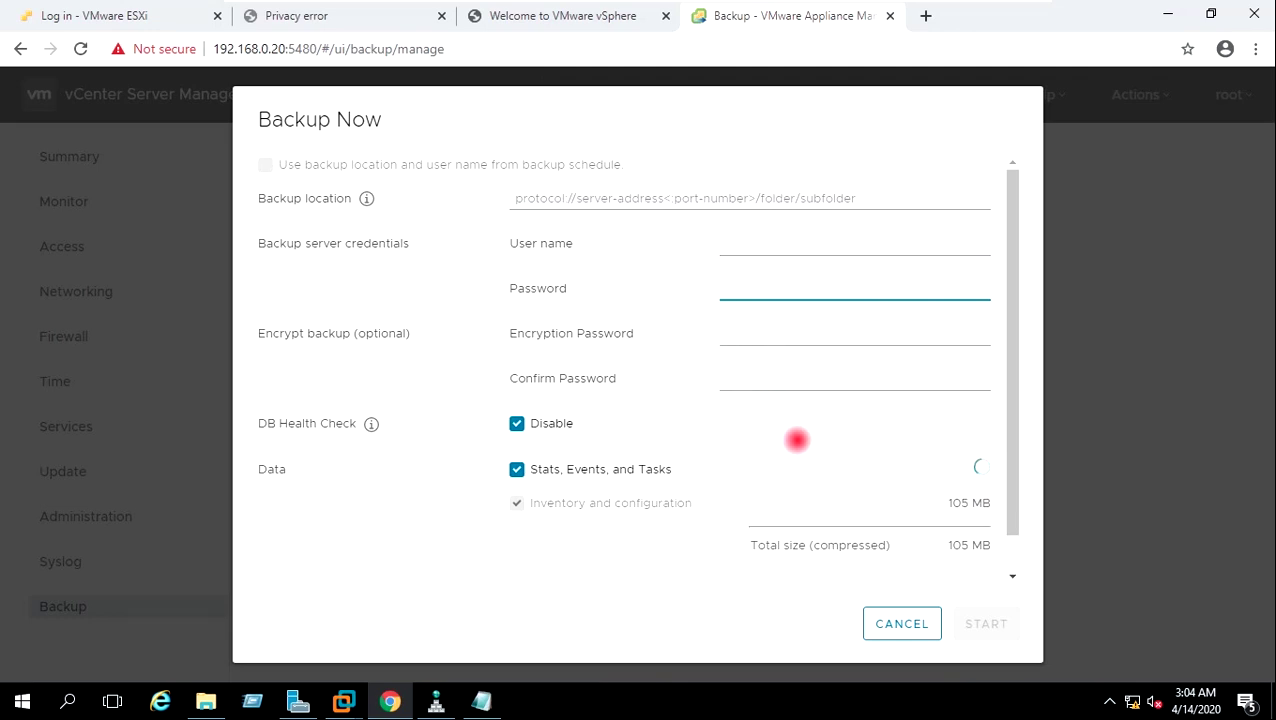
pyautogui.moveTo(1015, 471); pyautogui.dragTo(1014, 505)
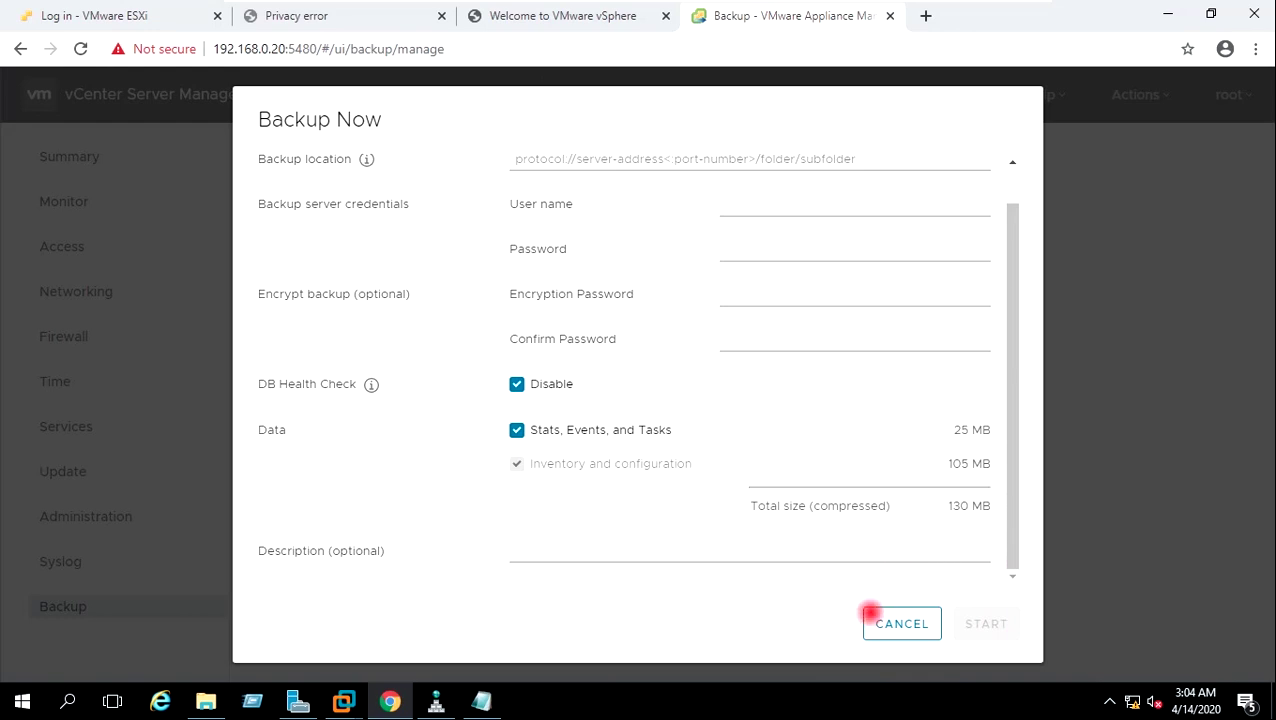
pyautogui.click(876, 619)
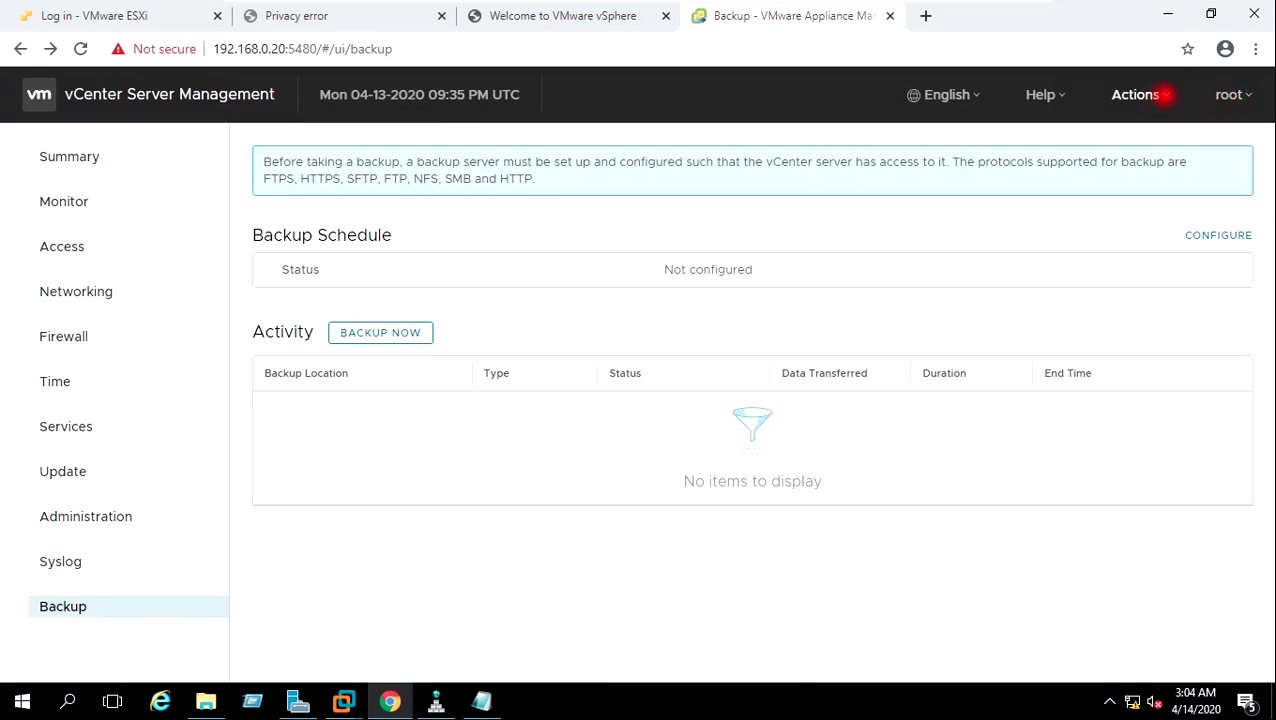
# Log the root user out of the appliance management interface and return to the Welcome to VMware vSphere tab.
pyautogui.click(1166, 95)
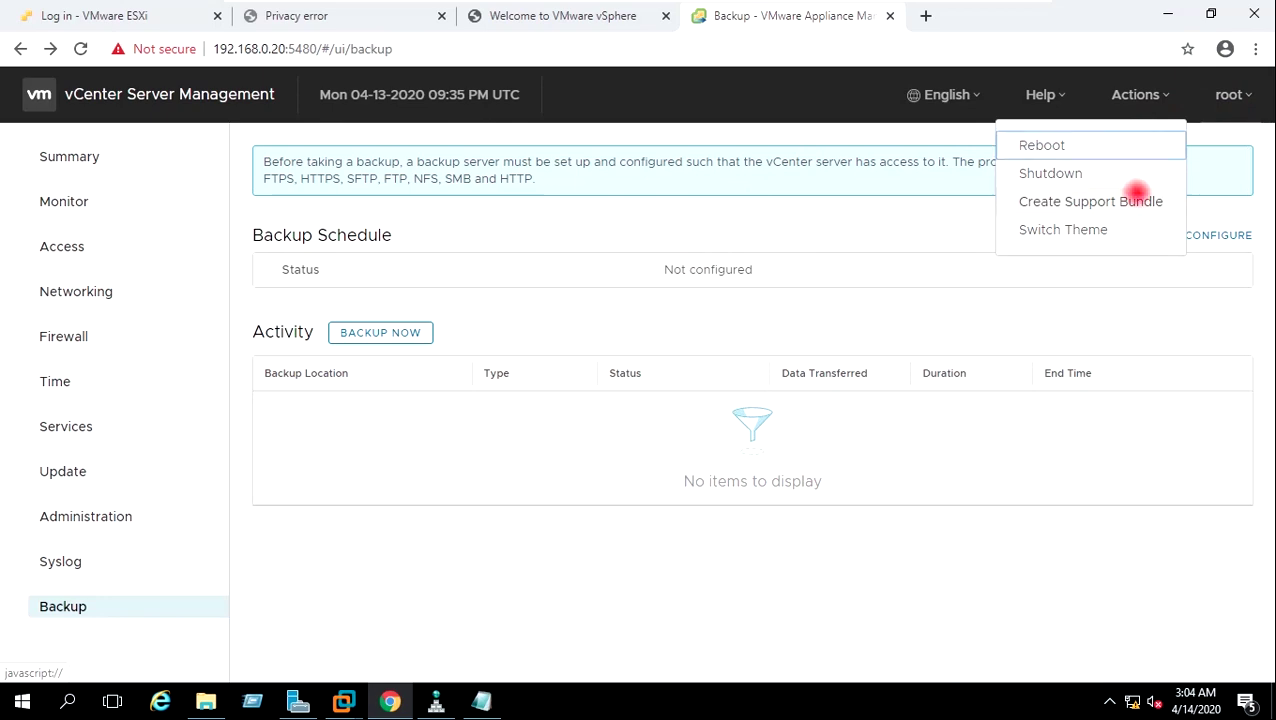
pyautogui.click(1232, 97)
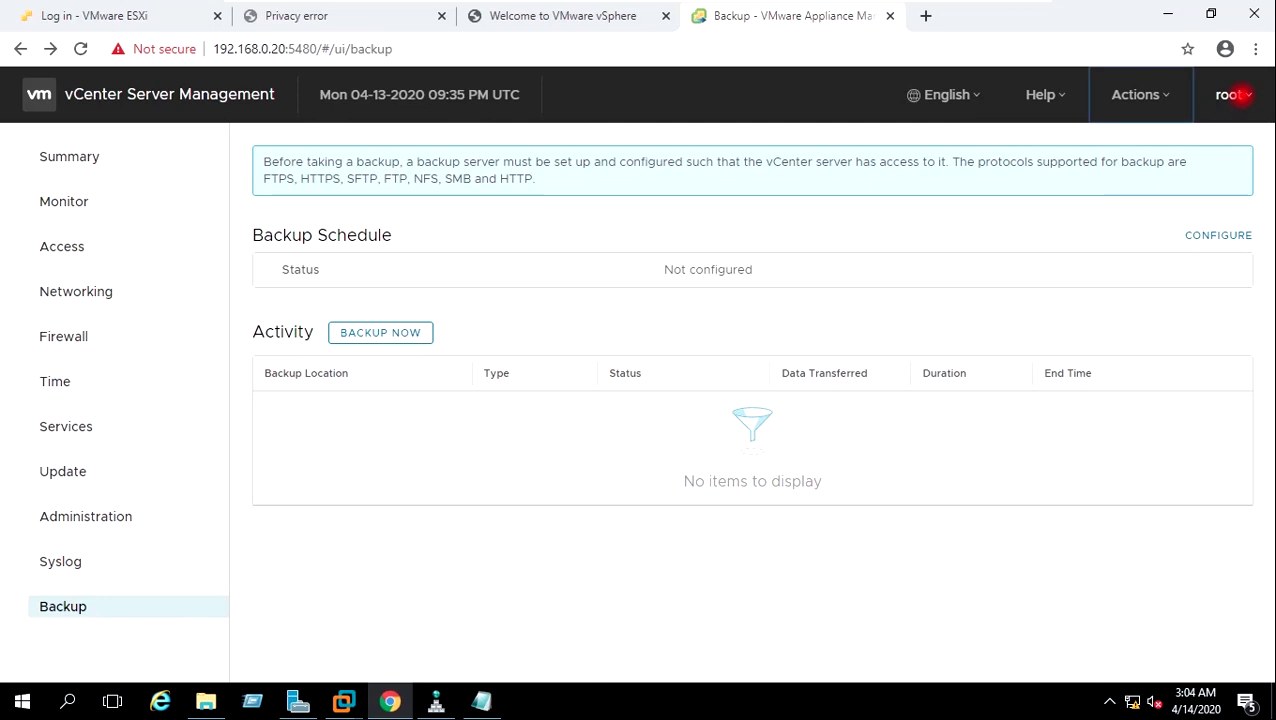
pyautogui.click(1240, 94)
pyautogui.click(1206, 143)
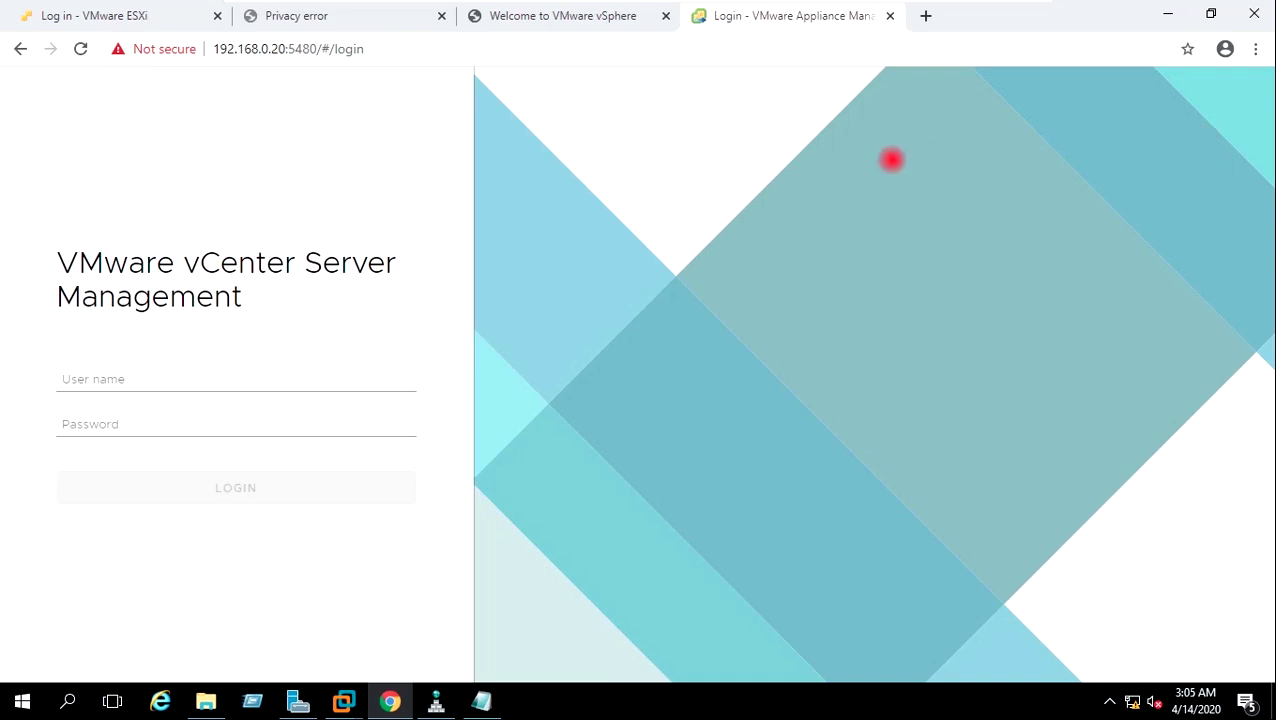
pyautogui.click(579, 16)
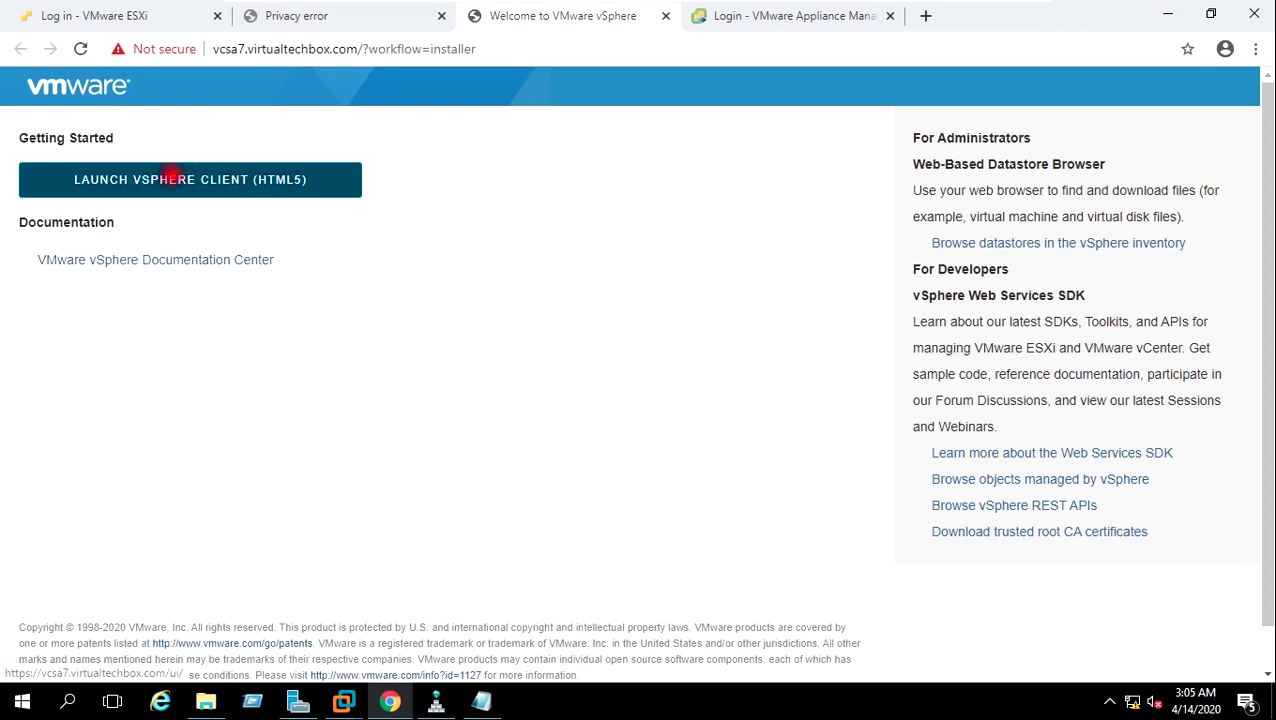
# Launch the HTML5 vSphere Client and sign in with the SSO administrator username and password.
pyautogui.click(172, 177)
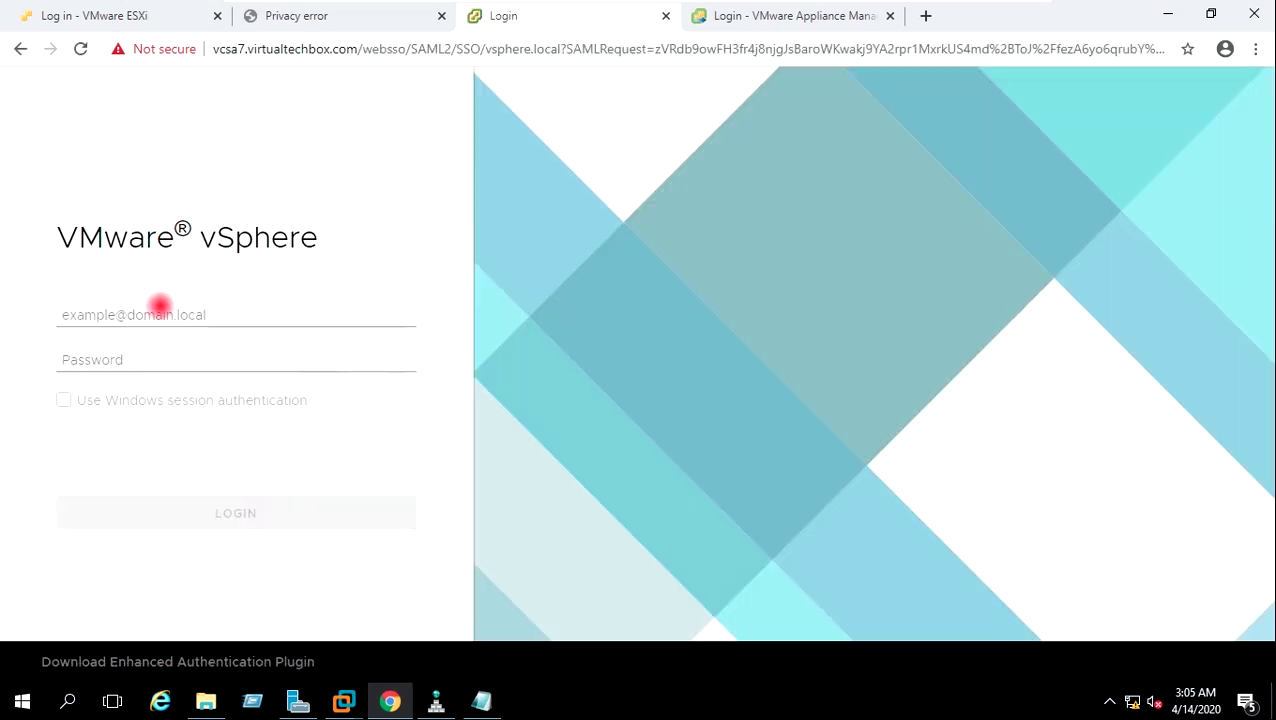
pyautogui.click(160, 305)
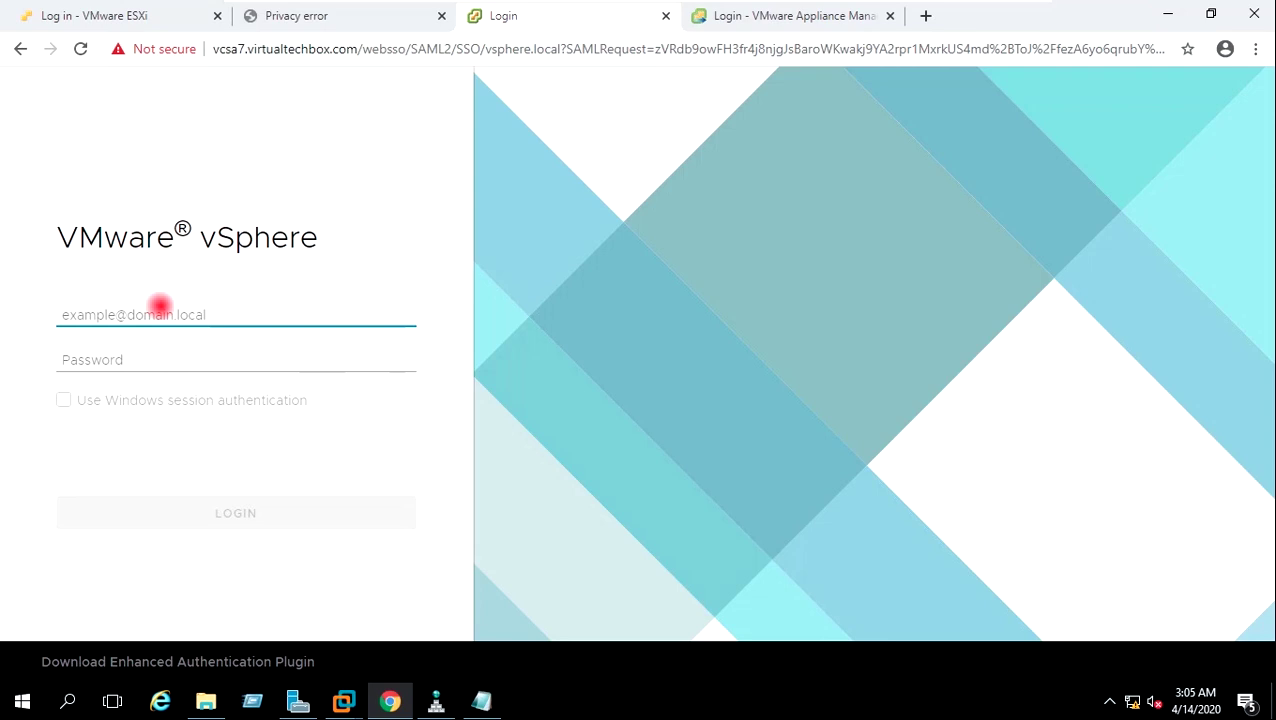
pyautogui.write('administrator@vsphere.local')
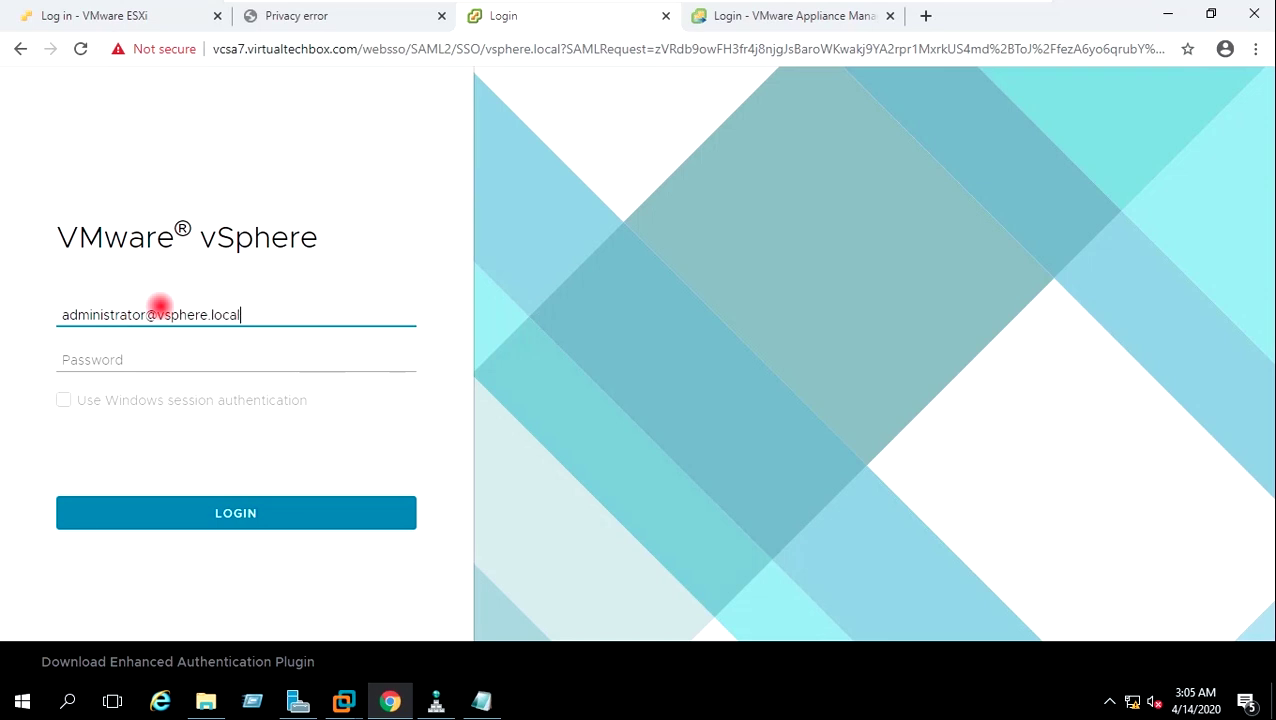
pyautogui.press('Tab')
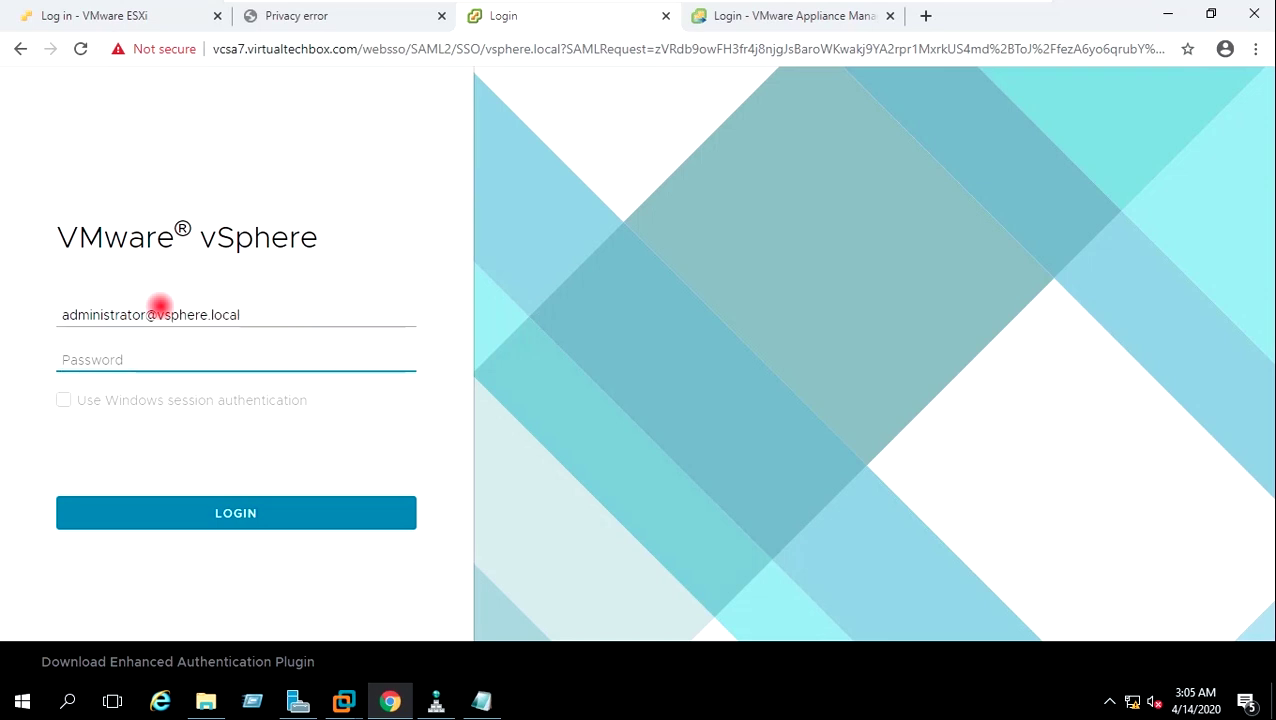
pyautogui.write('VMware1!')
pyautogui.click(230, 513)
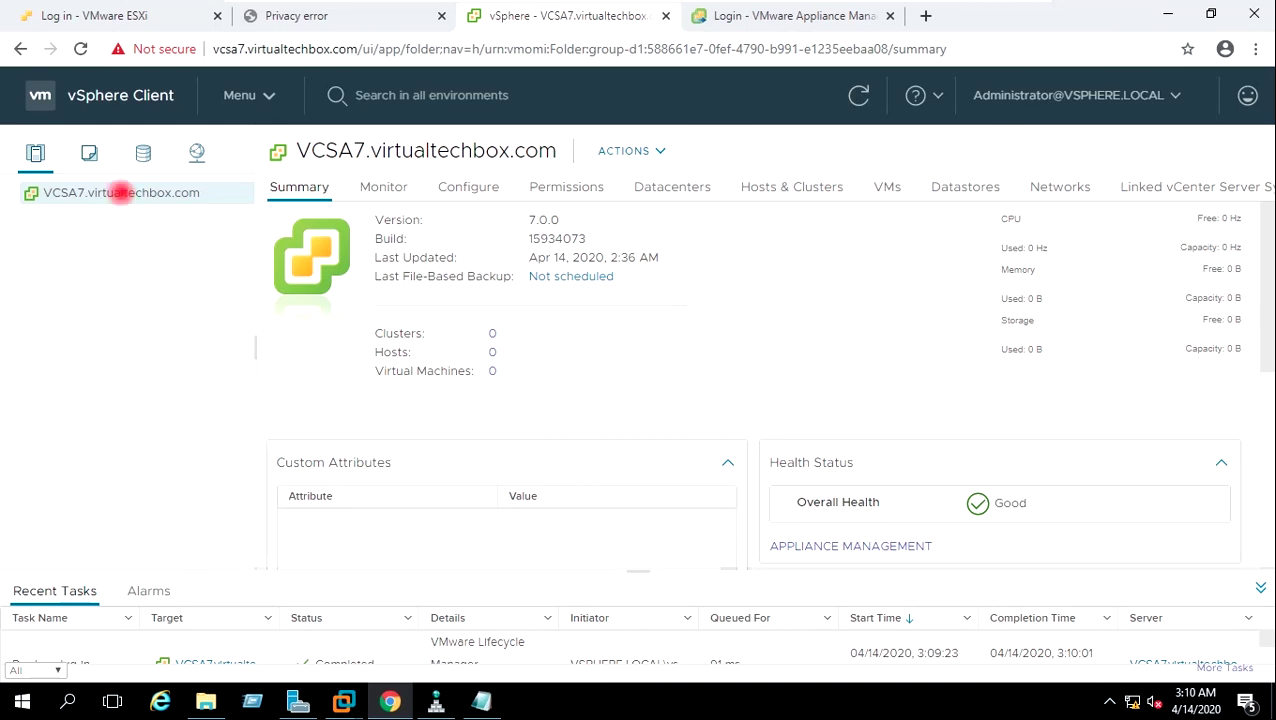
# Add a new datacenter named MYLAB-DC under VCSA7.virtualtechbox.com, replacing the default name, and view its Summary.
pyautogui.rightClick(121, 193)
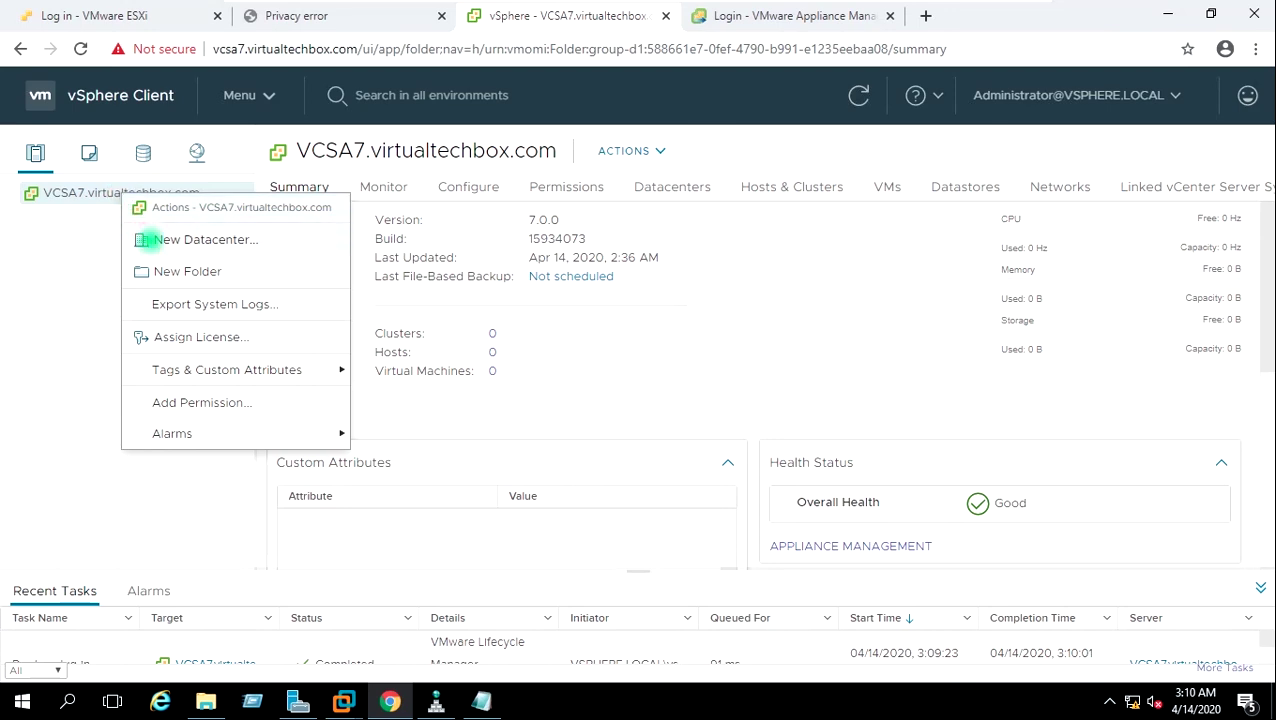
pyautogui.click(145, 240)
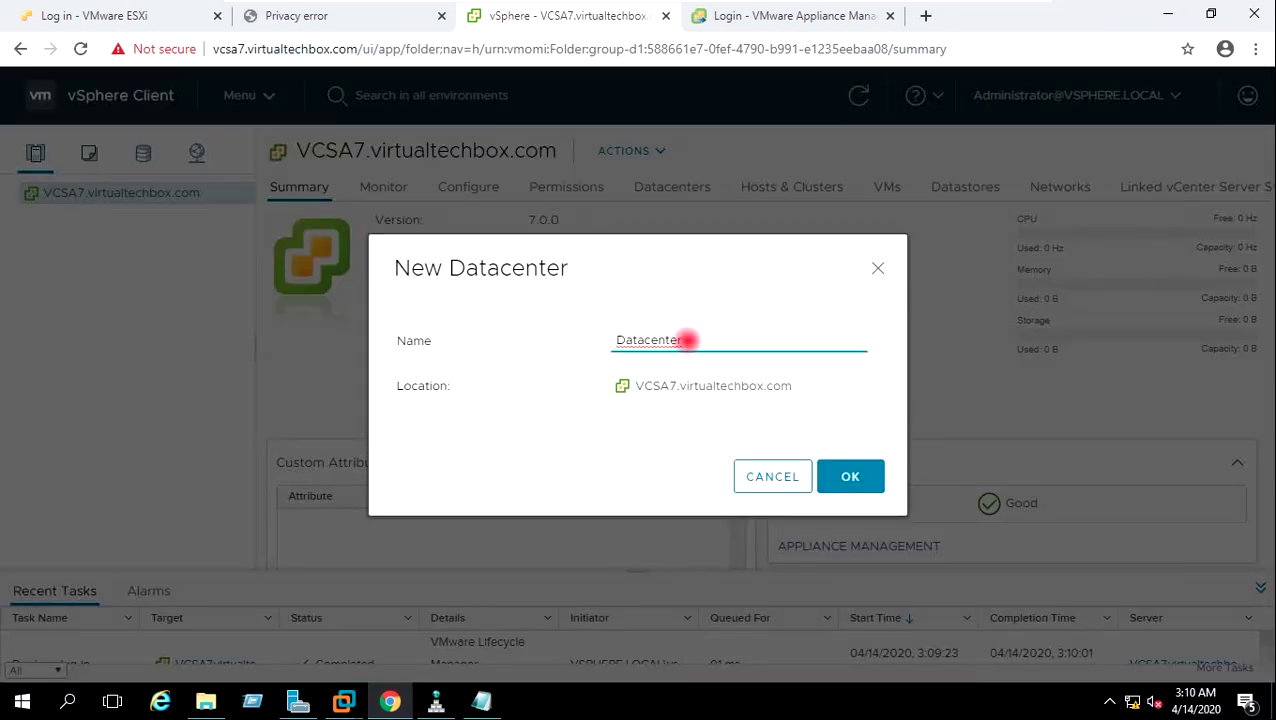
pyautogui.click(688, 341)
pyautogui.moveTo(688, 341); pyautogui.dragTo(601, 342)
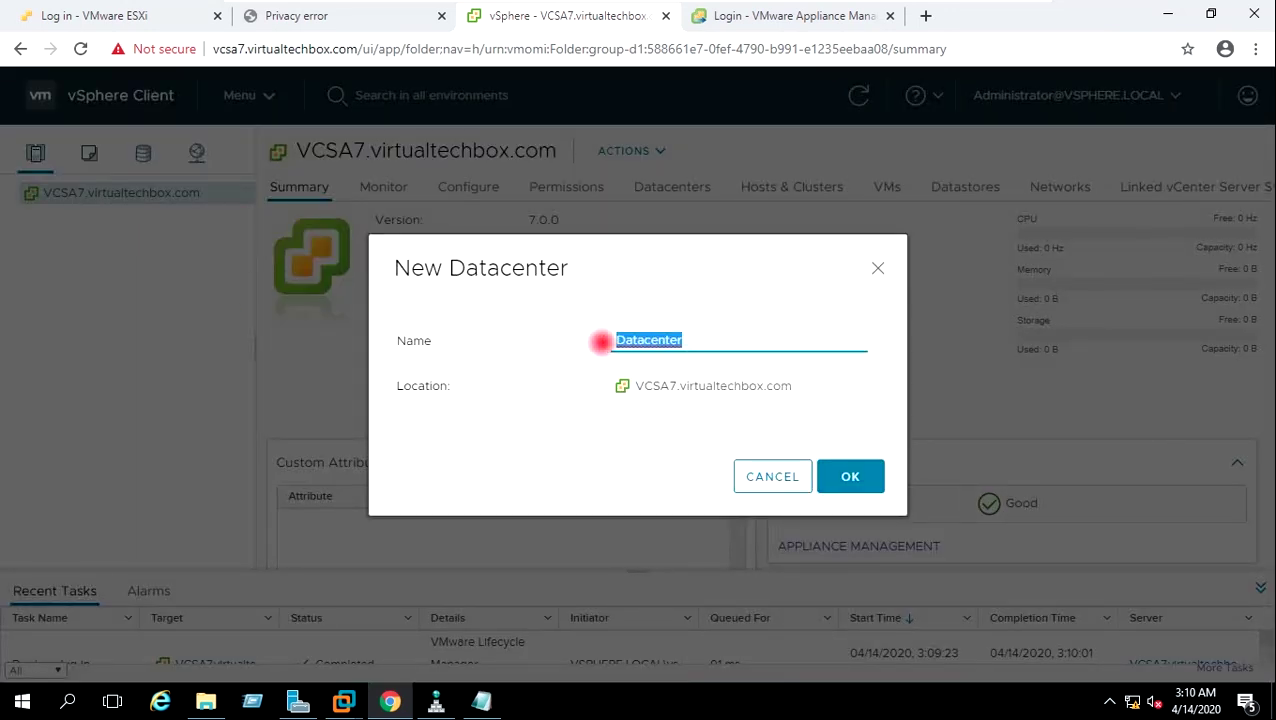
pyautogui.write('MYLAB-DC')
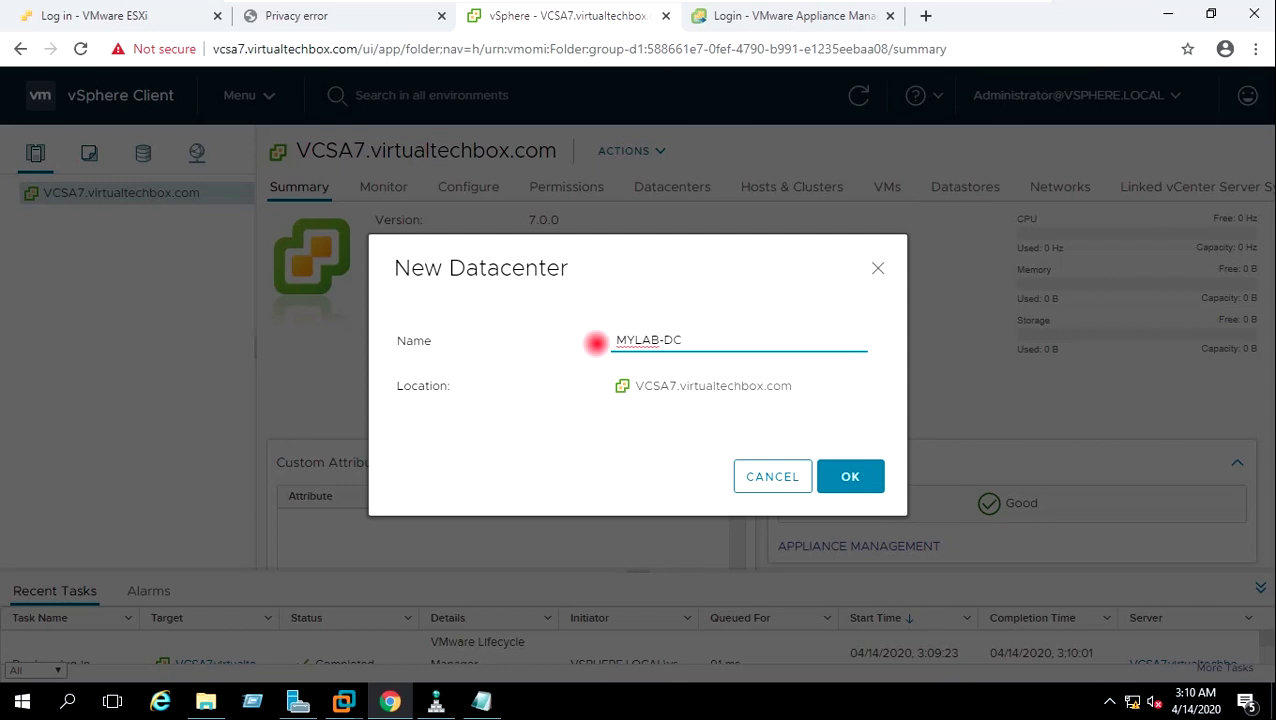
pyautogui.click(869, 476)
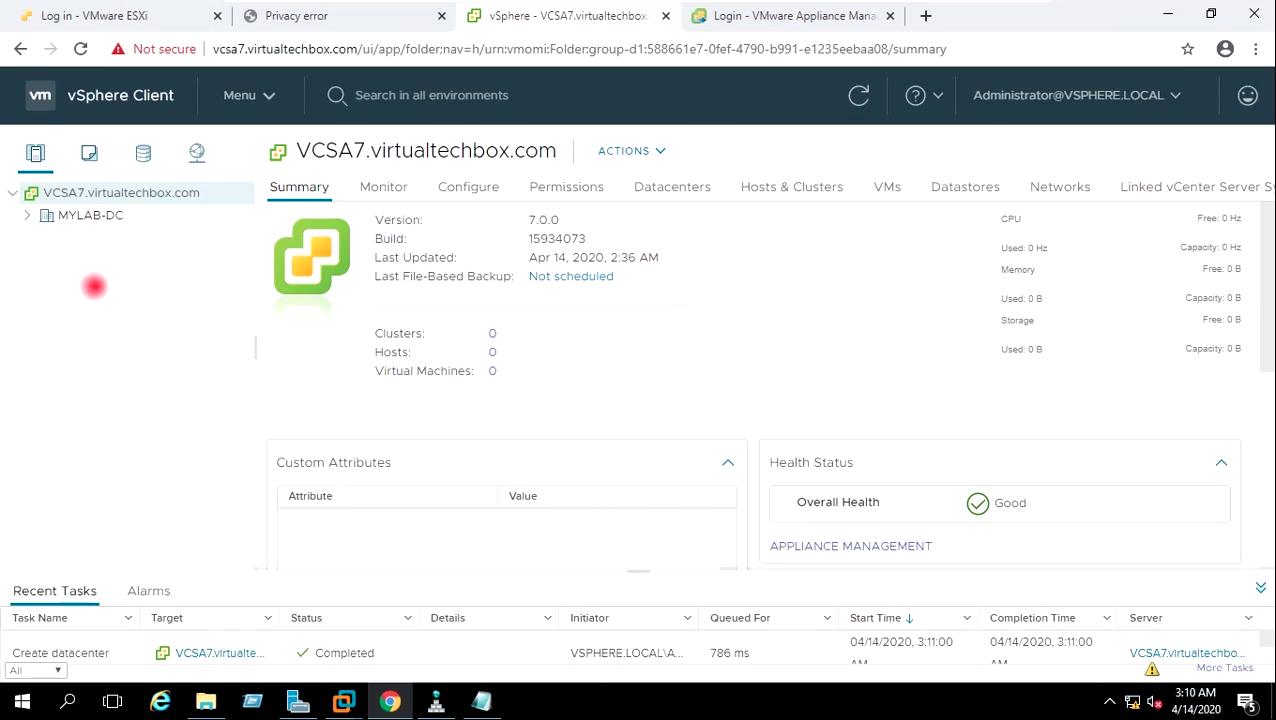
pyautogui.click(72, 217)
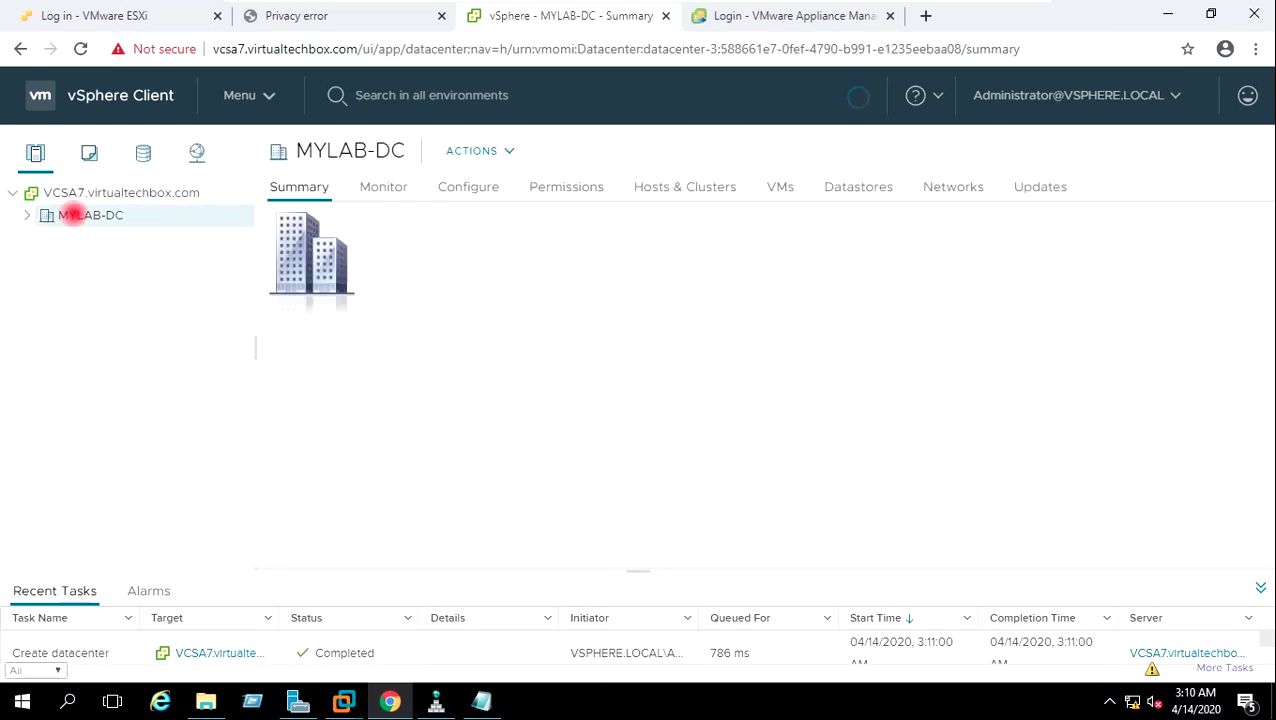
# Add a new cluster named MYLAB-Cluster to MYLAB-DC and dismiss the expiring licenses warning.
pyautogui.rightClick(72, 215)
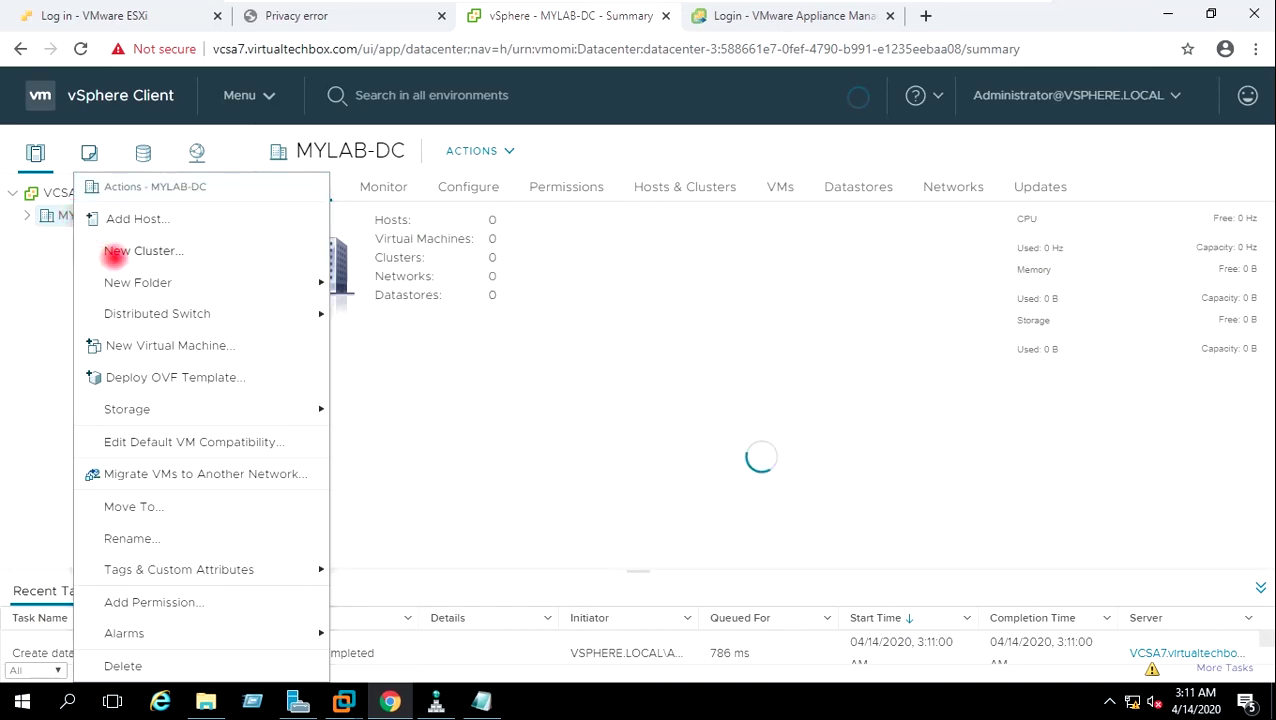
pyautogui.click(115, 252)
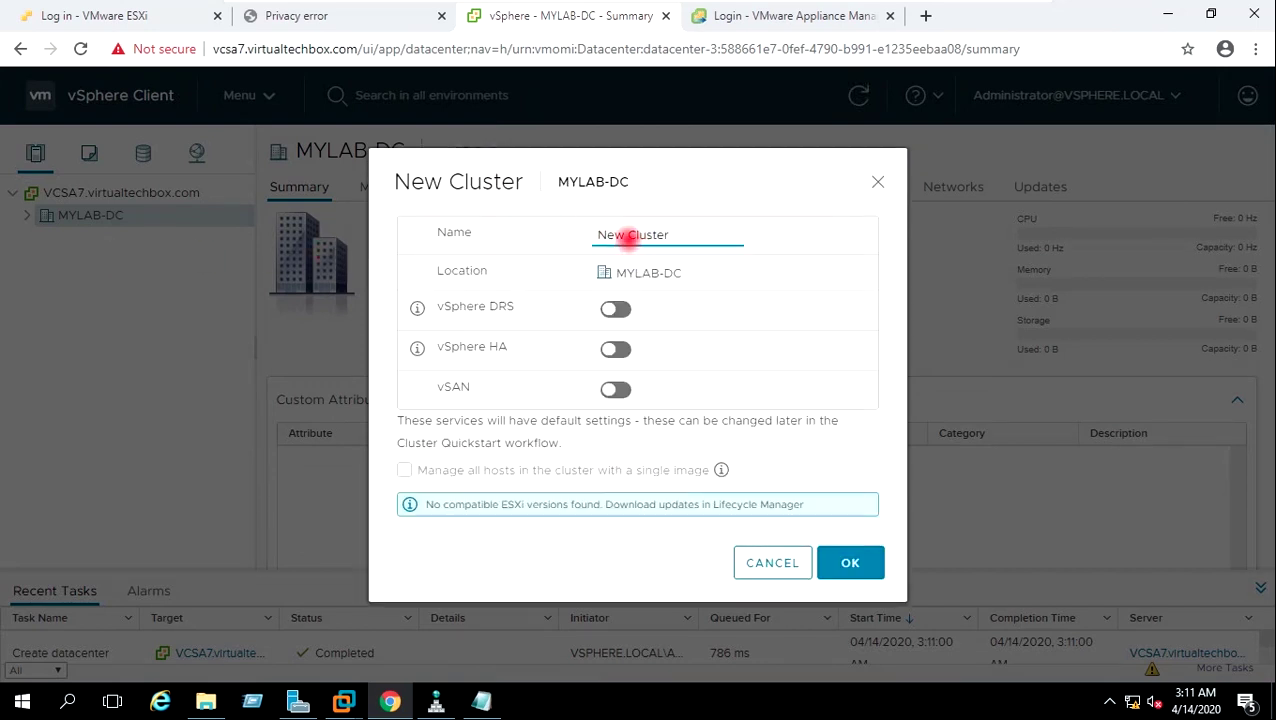
pyautogui.moveTo(626, 234); pyautogui.dragTo(576, 231)
pyautogui.write('MYLAB')
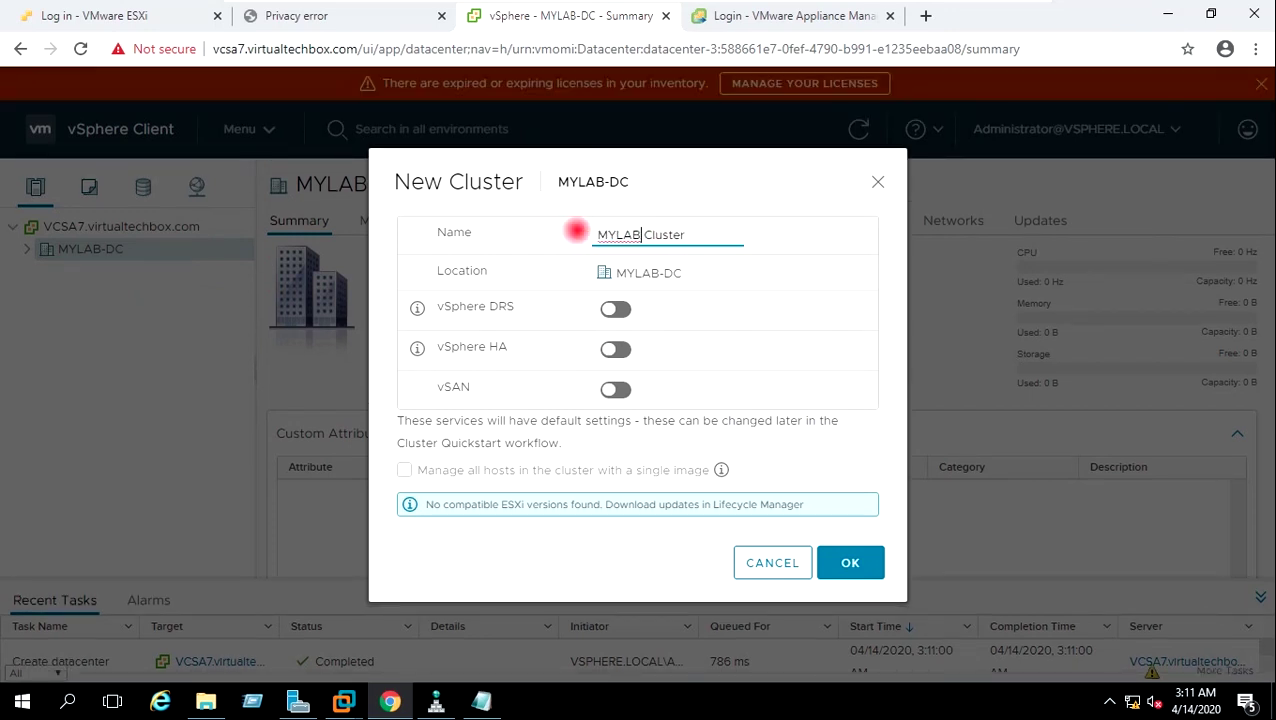
pyautogui.press('BackSpace')
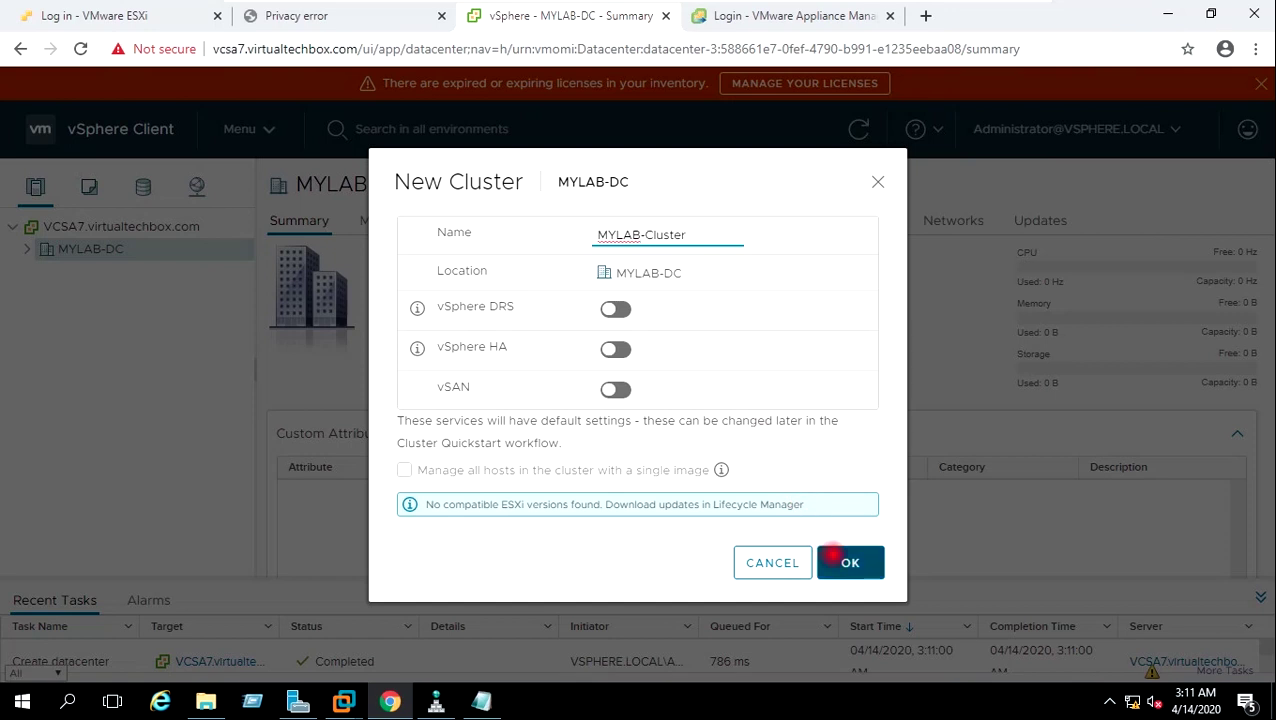
pyautogui.click(848, 562)
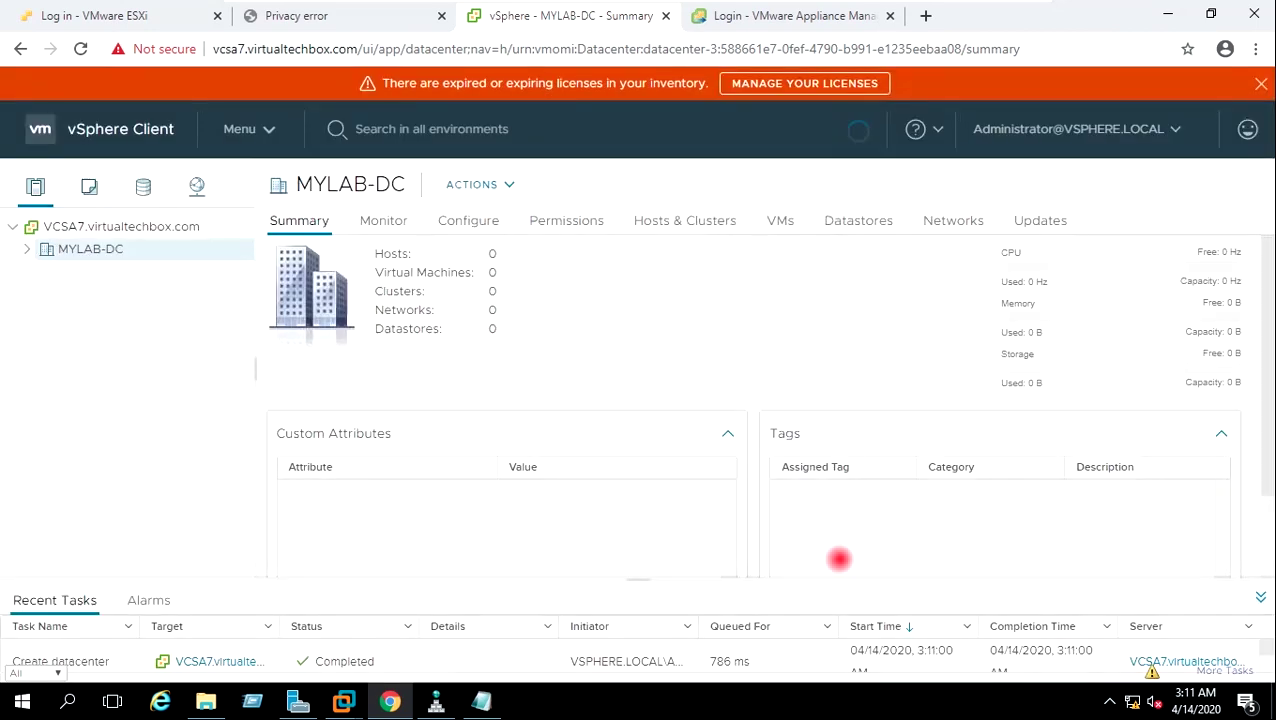
pyautogui.click(1260, 84)
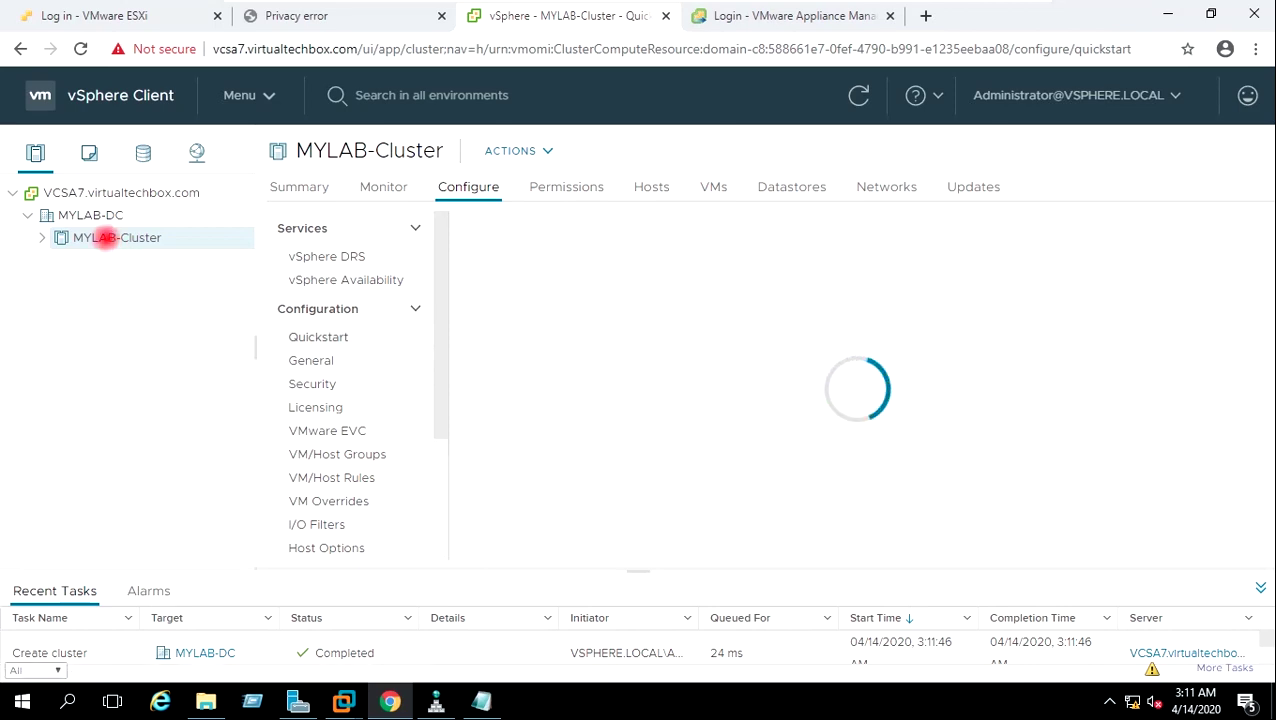
# Start adding a host to MYLAB-Cluster and submit 192.168.0.180 with its root credentials.
pyautogui.rightClick(106, 237)
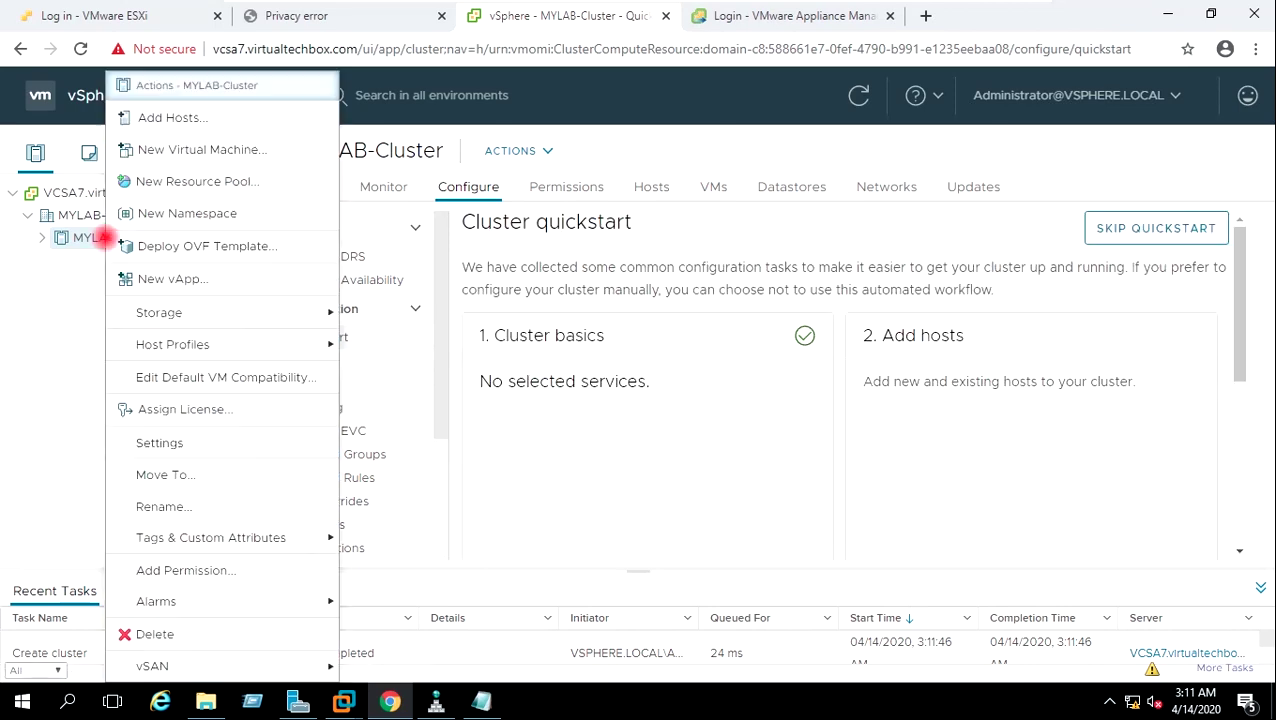
pyautogui.click(160, 117)
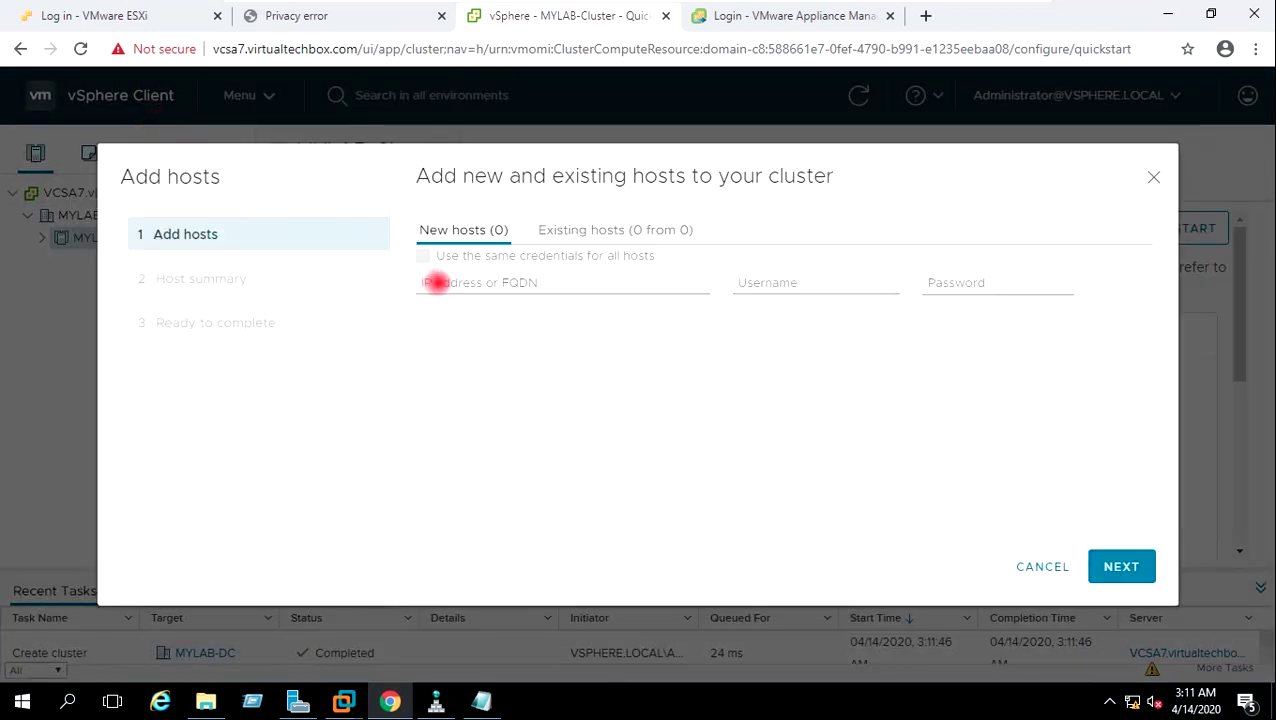
pyautogui.click(436, 282)
pyautogui.write('192.168.0.180')
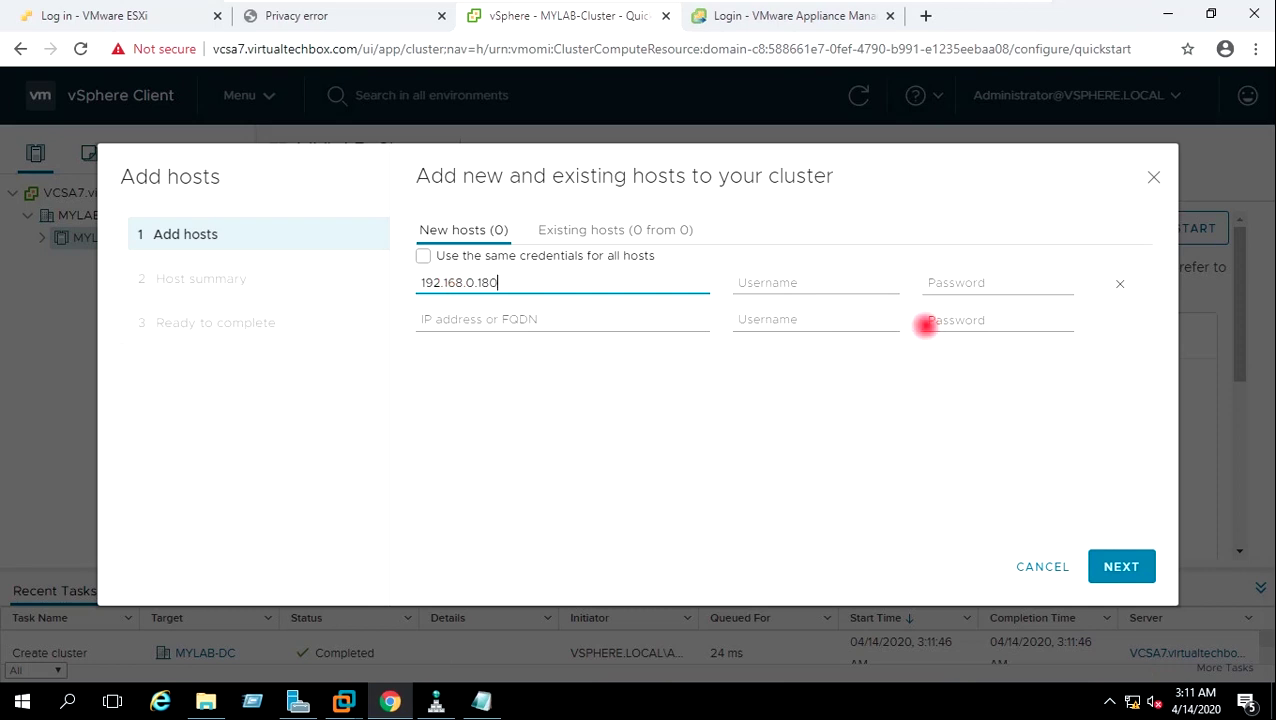
pyautogui.click(860, 286)
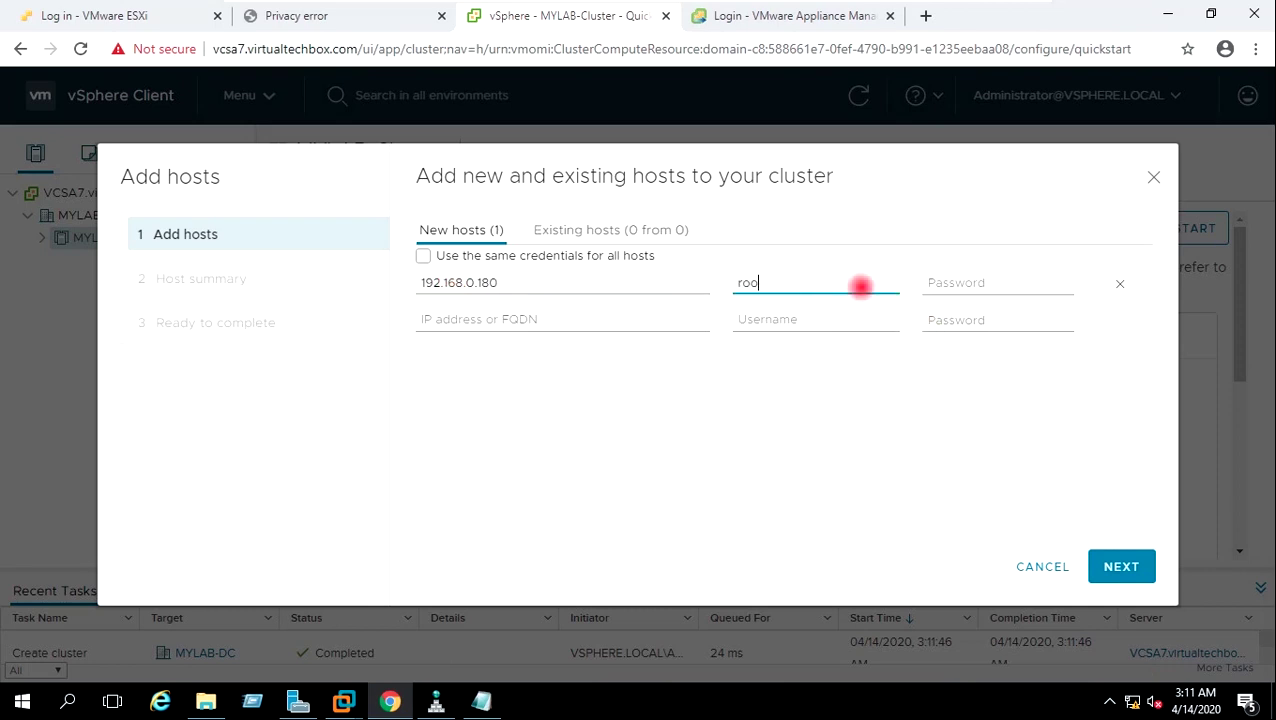
pyautogui.press('Tab')
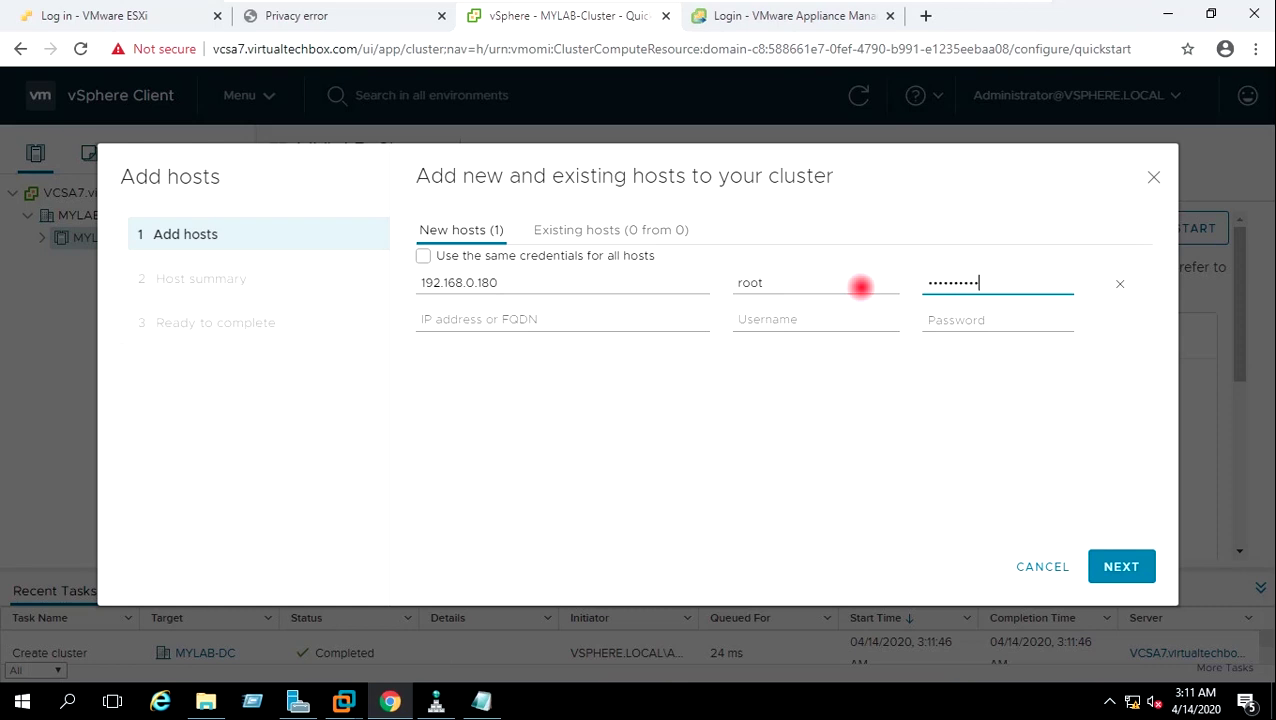
pyautogui.click(1123, 557)
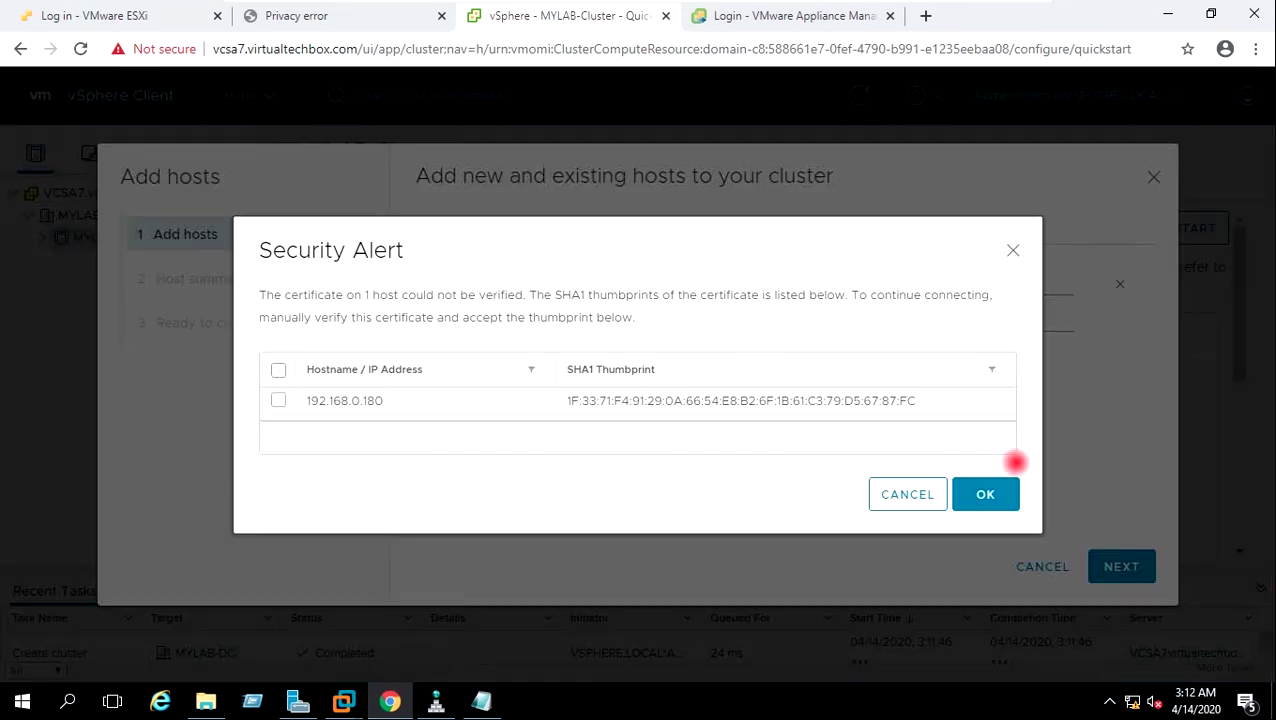
# Trust the host's certificate thumbprint, finish the wizard, and expand MYLAB-Cluster.
pyautogui.click(278, 400)
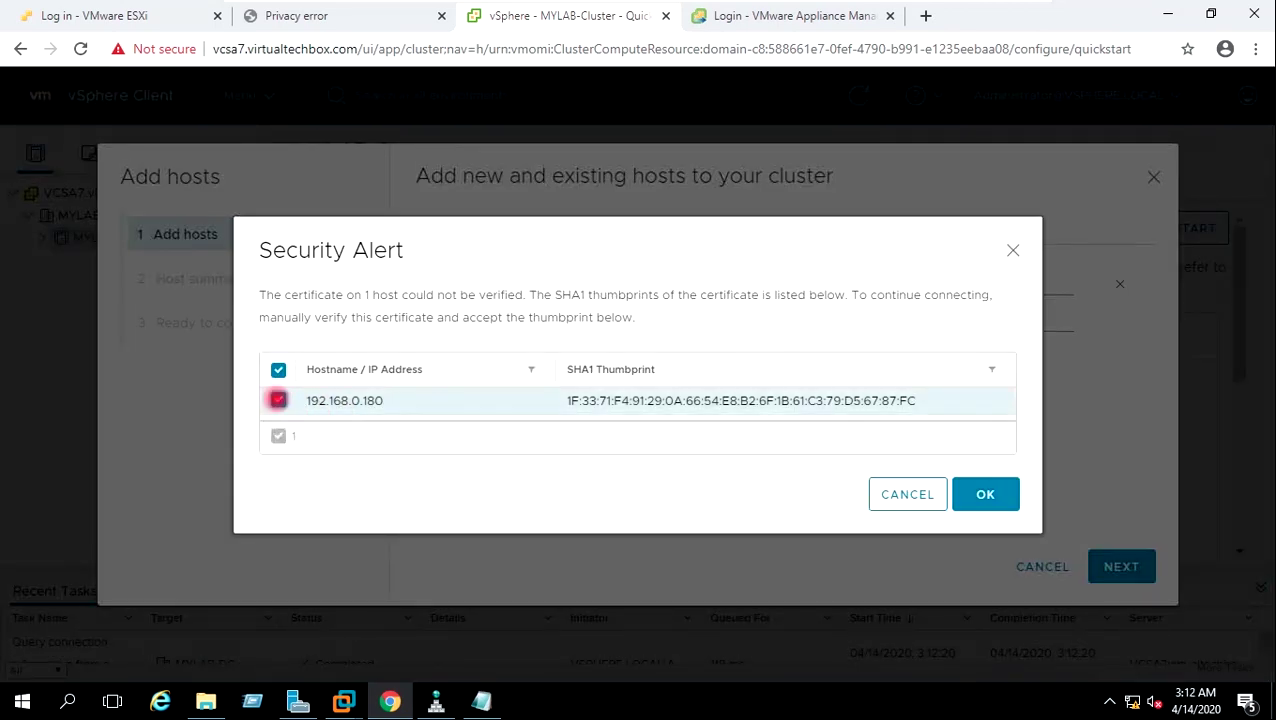
pyautogui.click(990, 491)
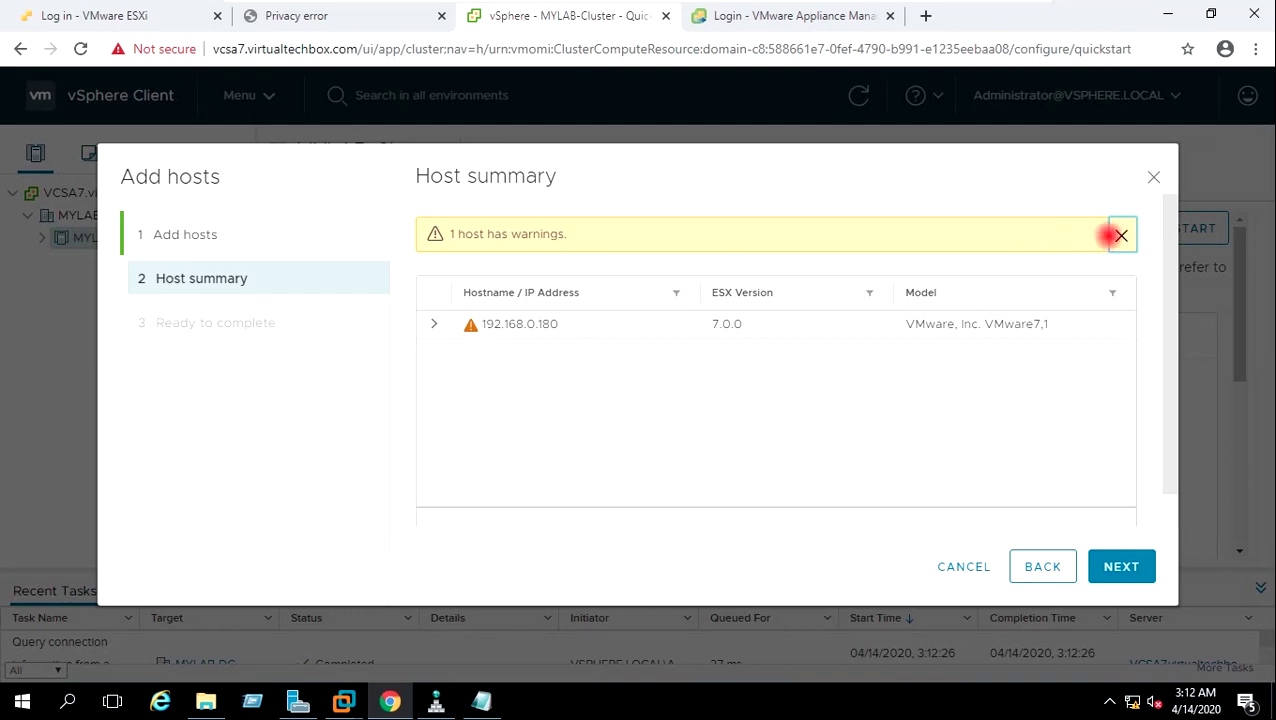
pyautogui.click(1121, 234)
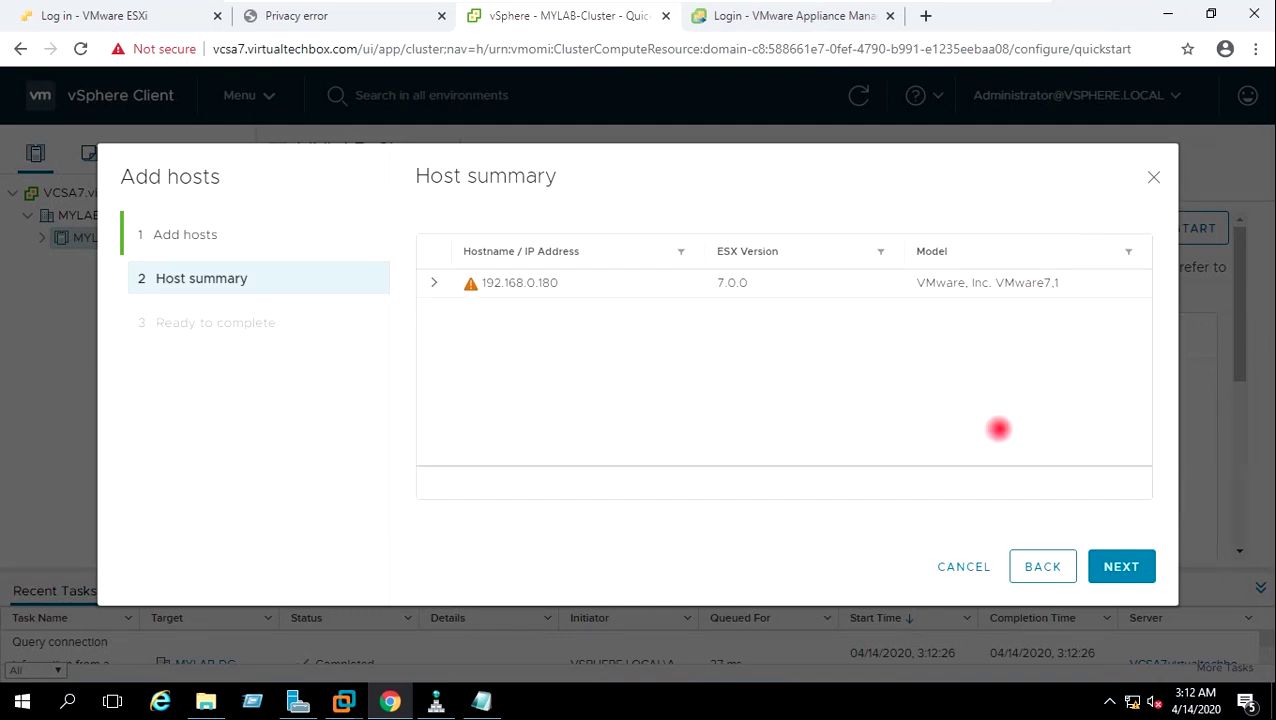
pyautogui.click(1104, 566)
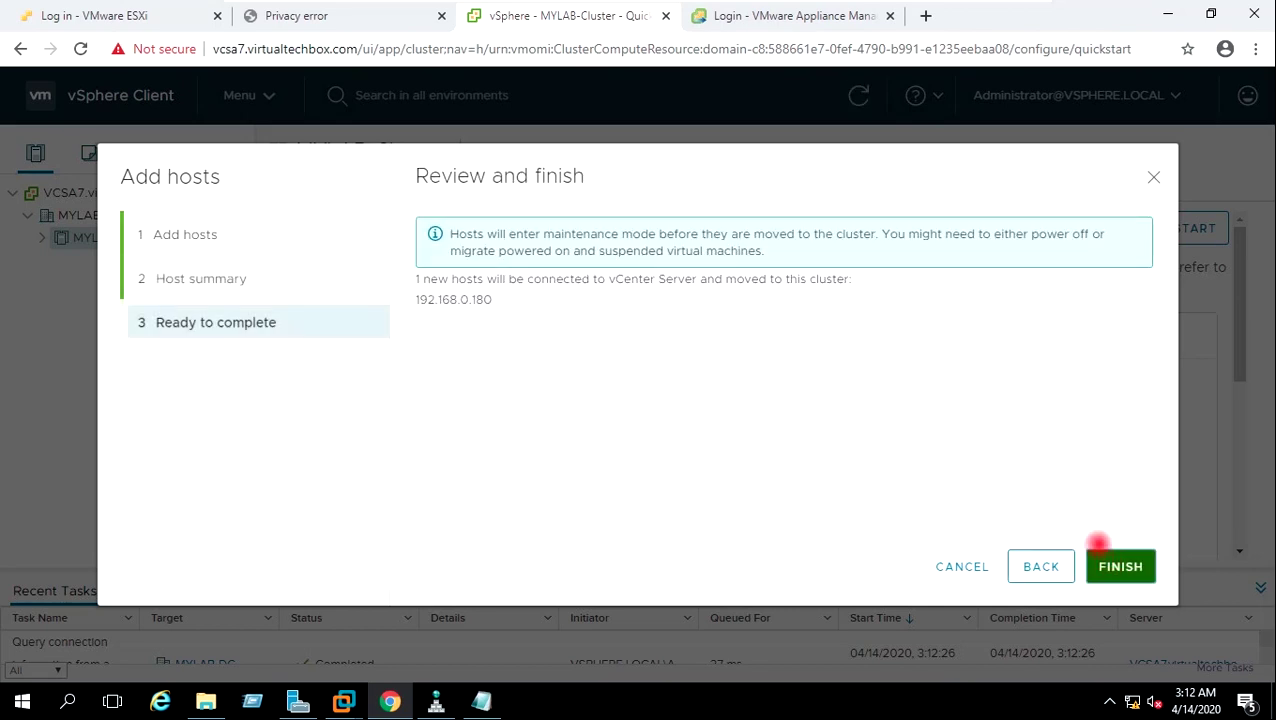
pyautogui.click(1110, 562)
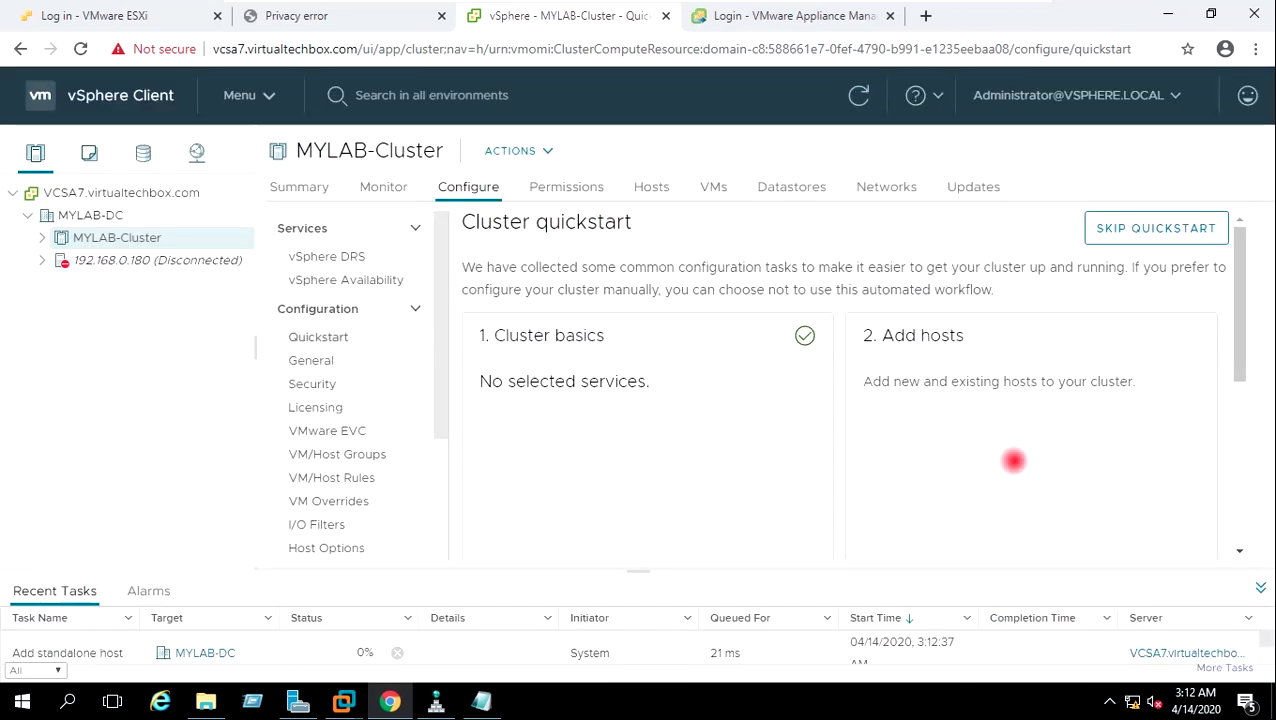
pyautogui.click(177, 260)
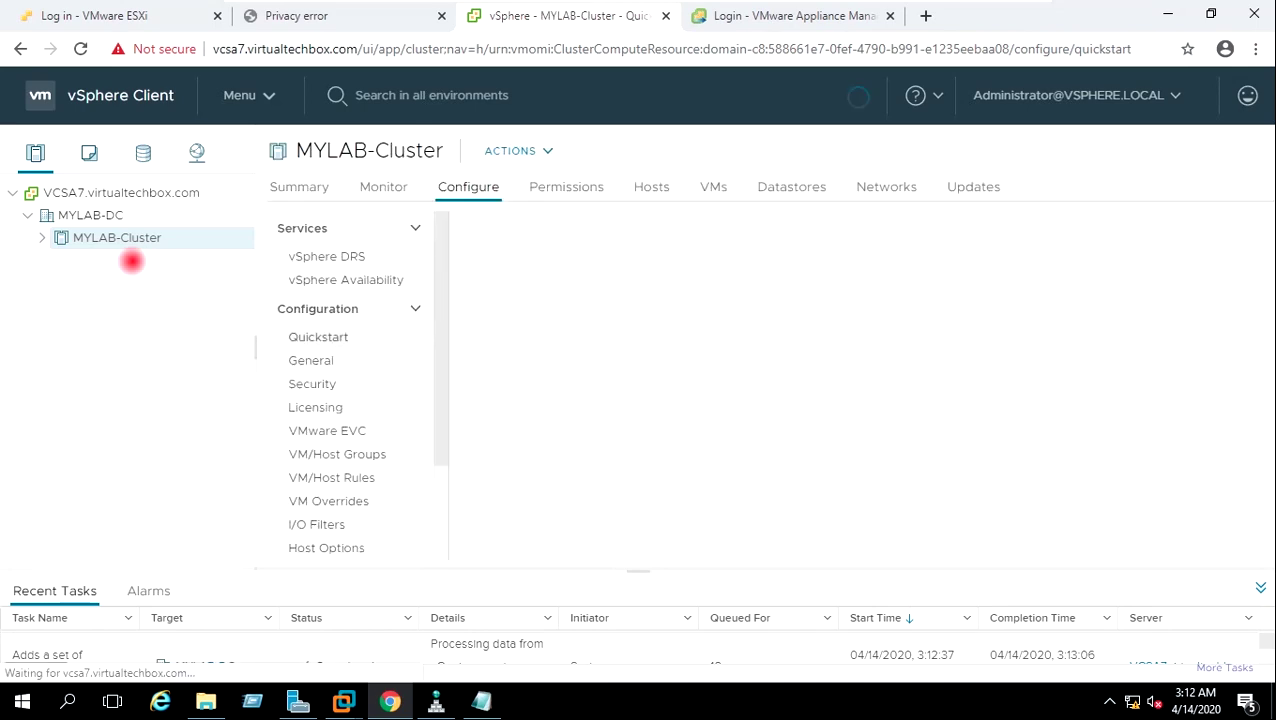
pyautogui.click(38, 238)
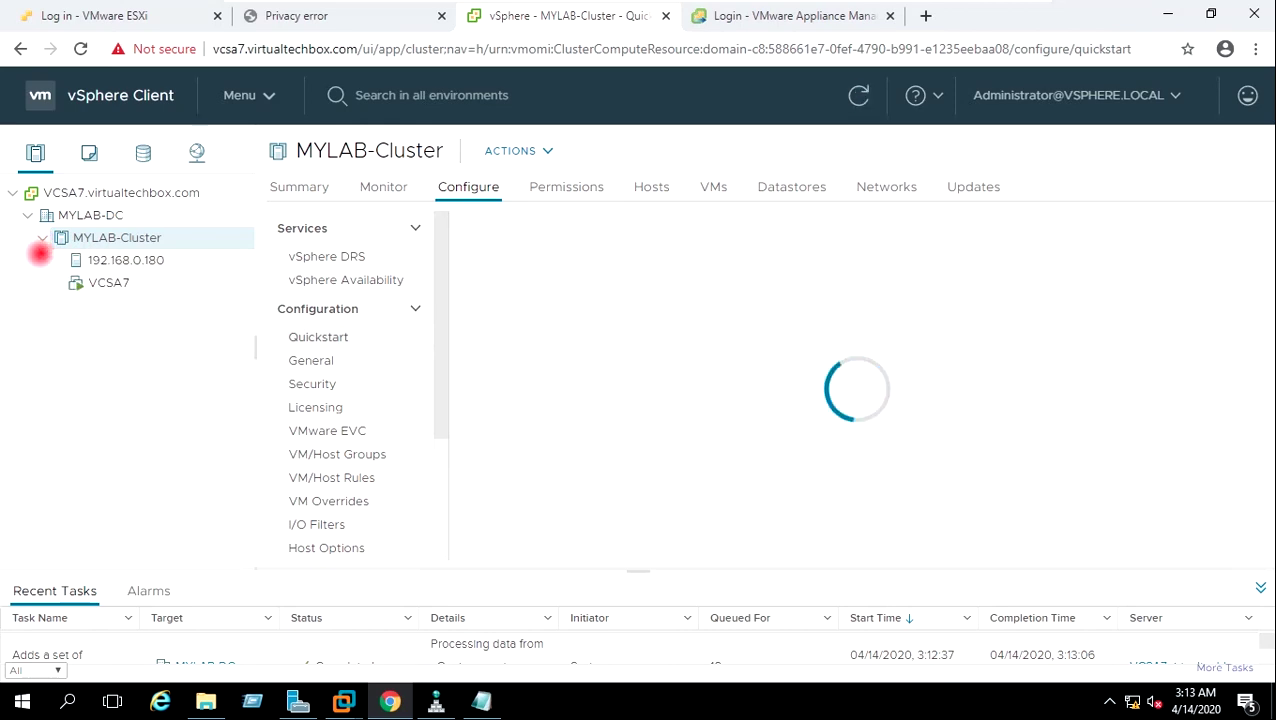
# View host 192.168.0.180's Summary, then return to the VCSA7.virtualtechbox.com Summary.
pyautogui.click(120, 260)
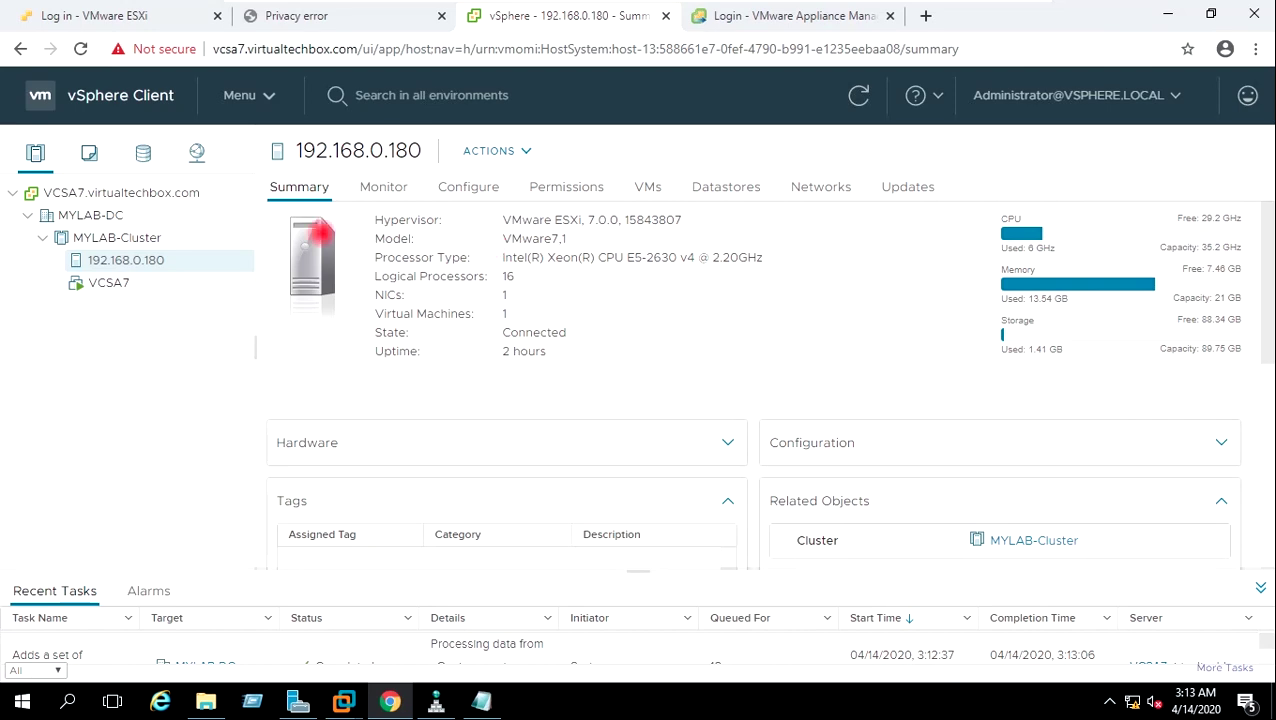
pyautogui.click(208, 195)
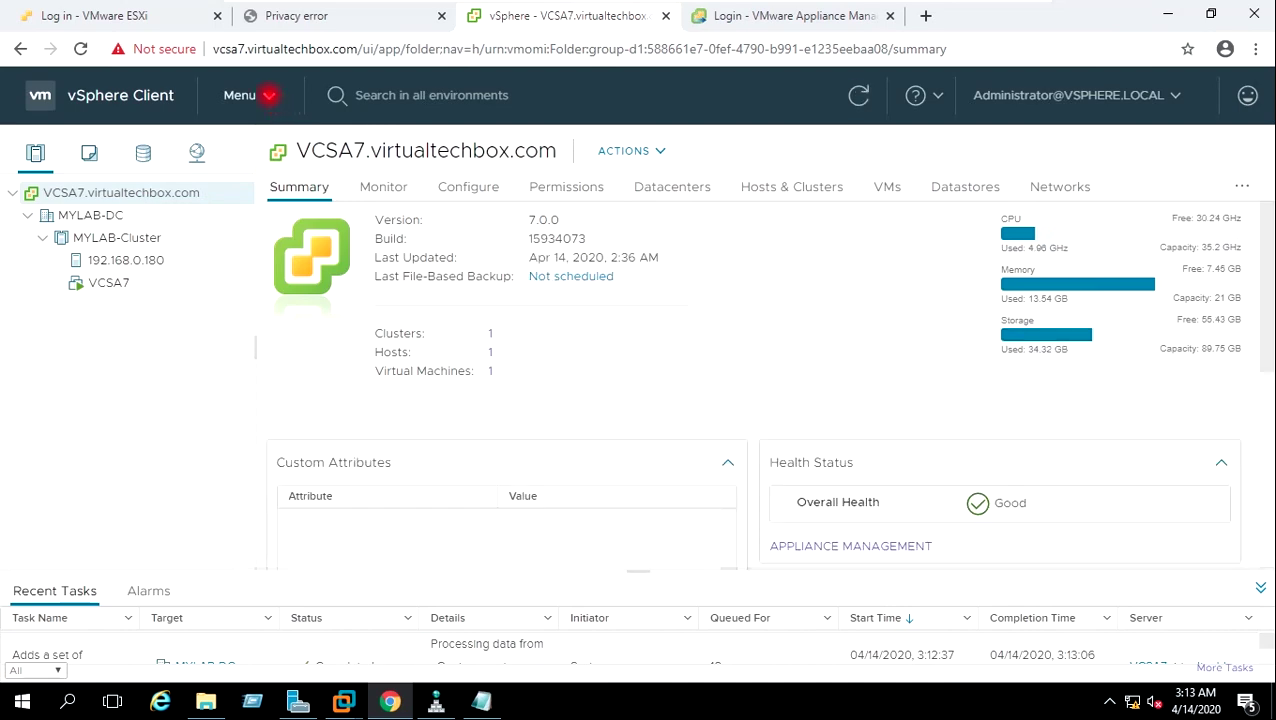
# Go to Administration > Single Sign On > Configuration and show the Active Directory Domain settings.
pyautogui.click(268, 95)
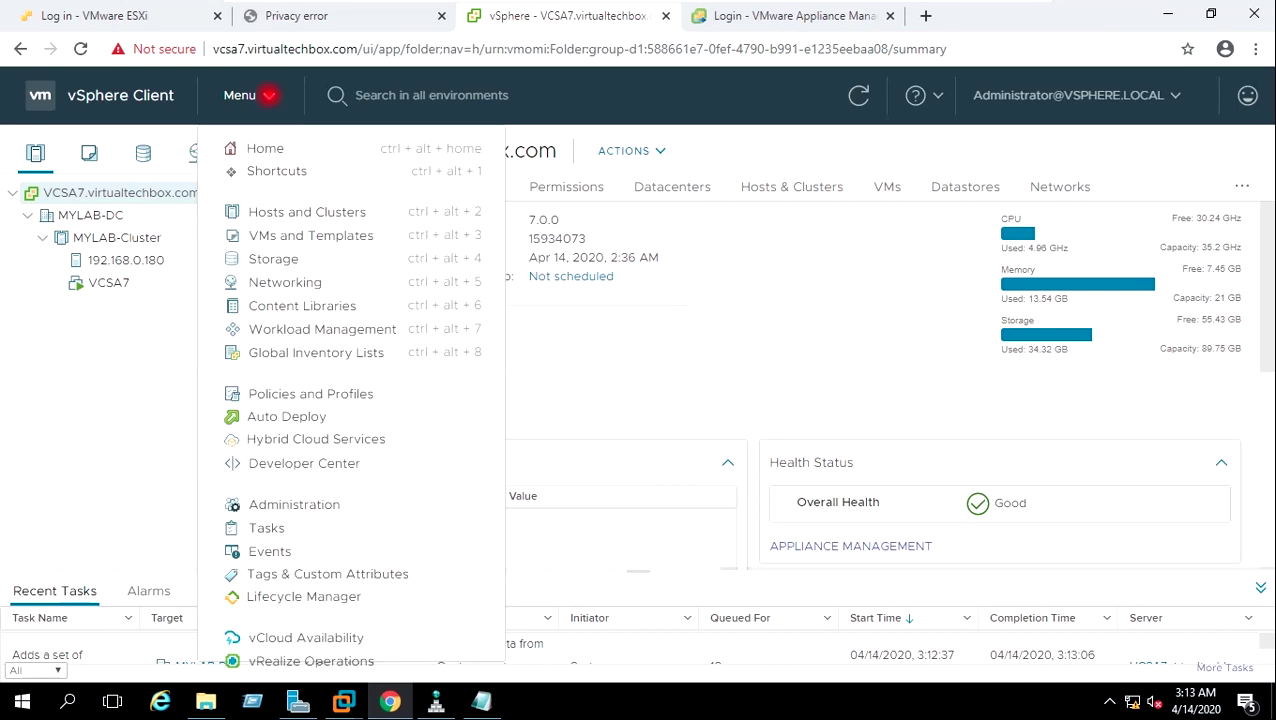
pyautogui.click(276, 500)
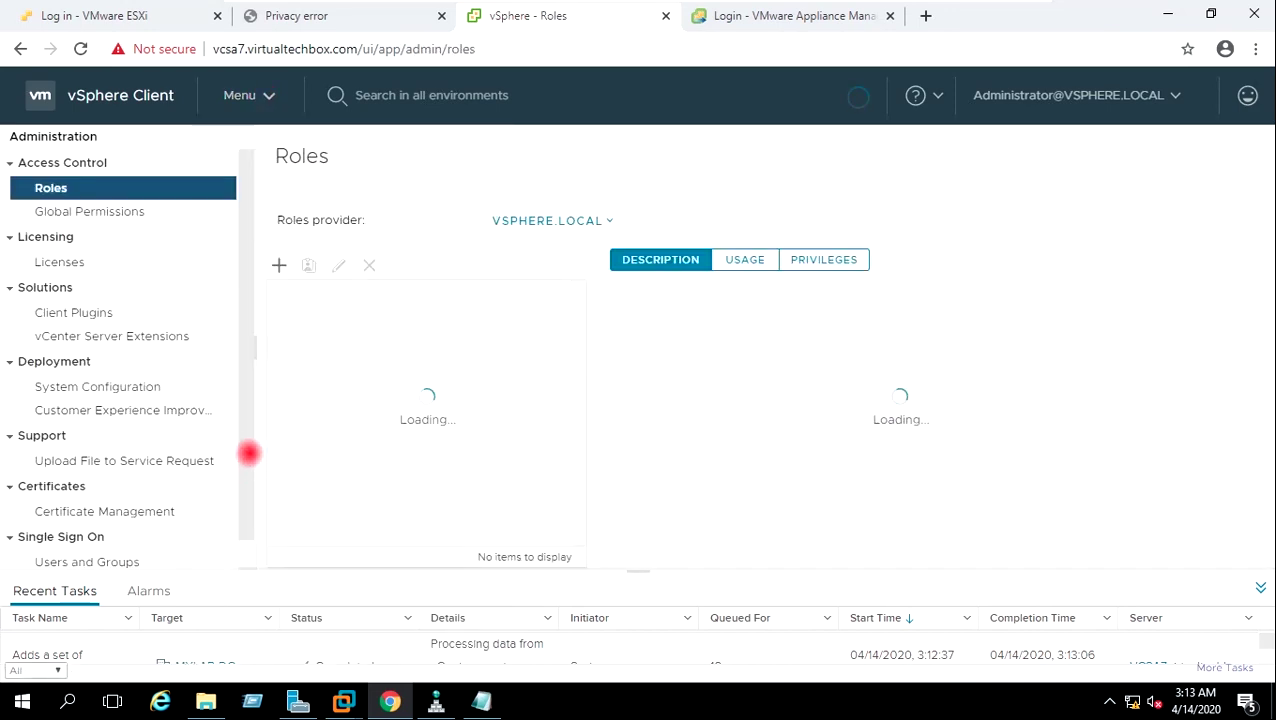
pyautogui.scroll(-1, 246, 405)
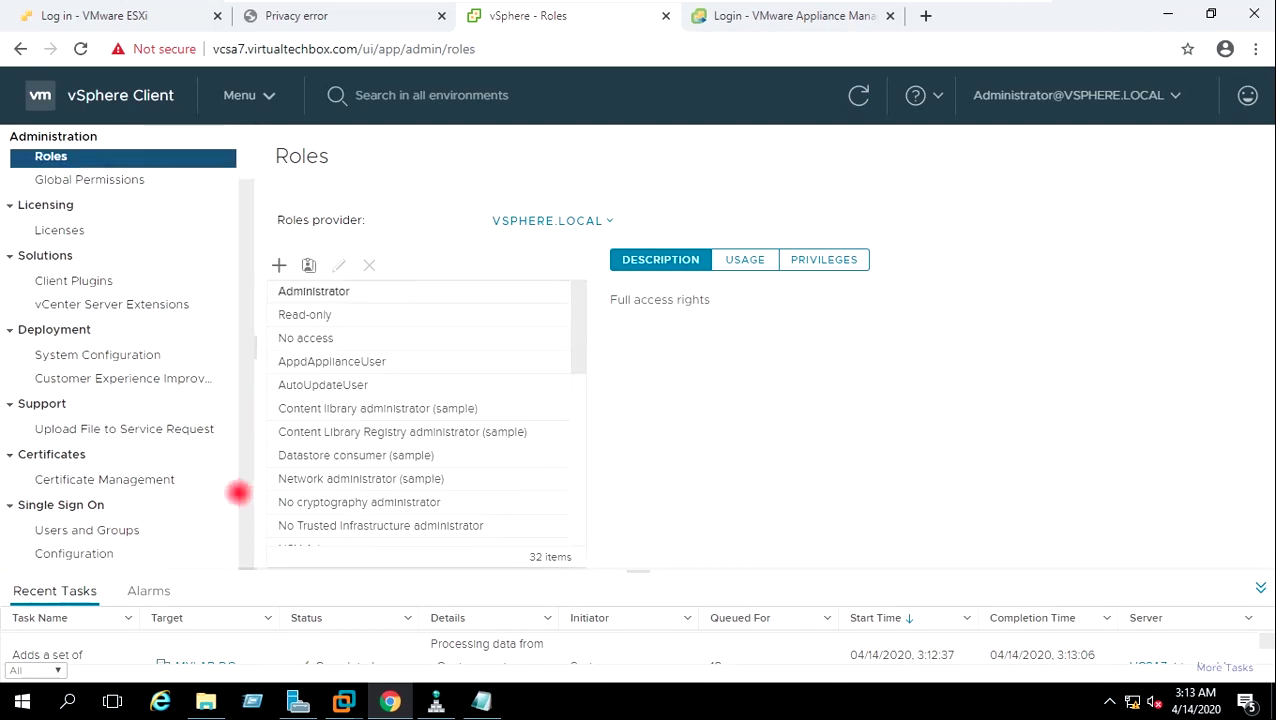
pyautogui.click(112, 555)
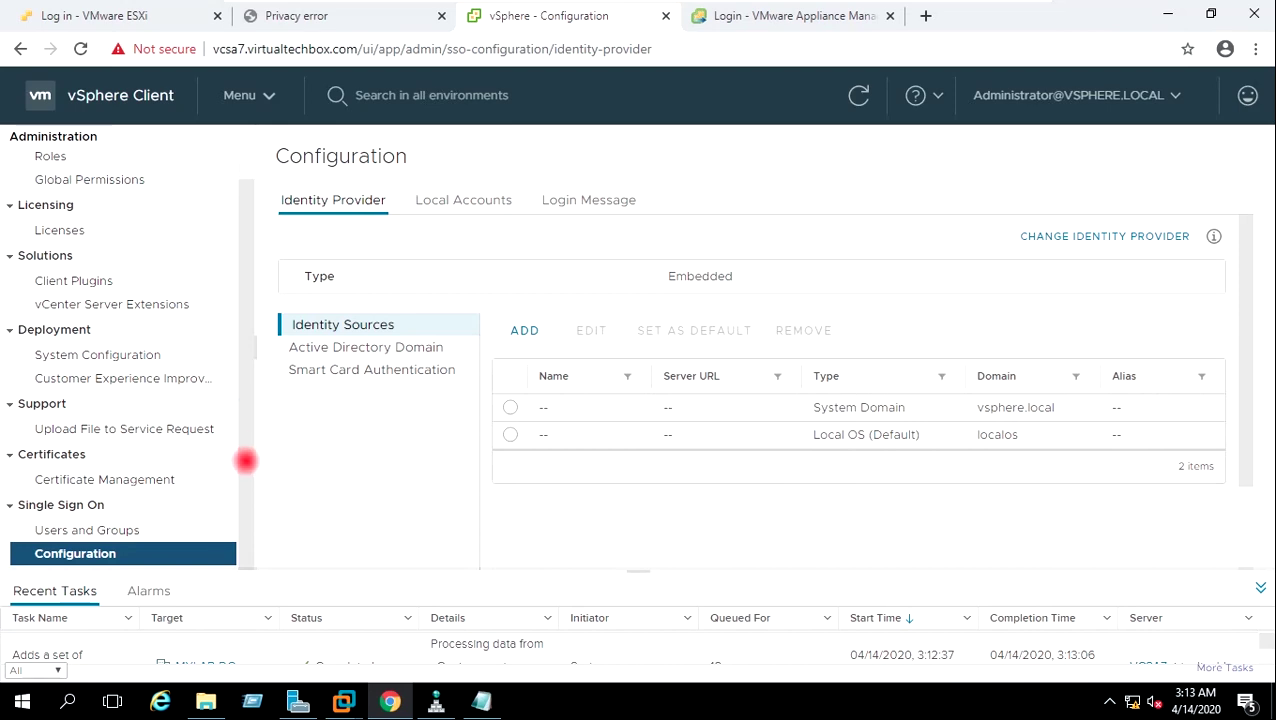
pyautogui.scroll(2, 251, 380)
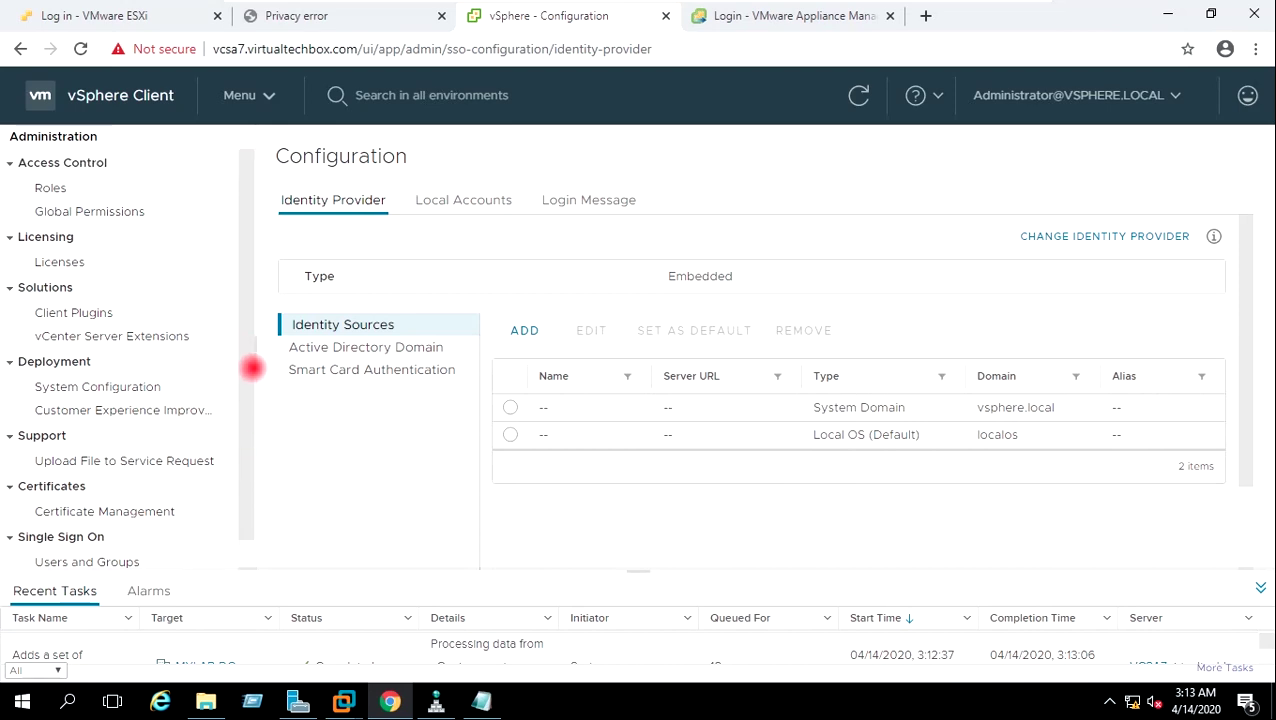
pyautogui.moveTo(251, 363); pyautogui.dragTo(245, 419)
pyautogui.click(313, 347)
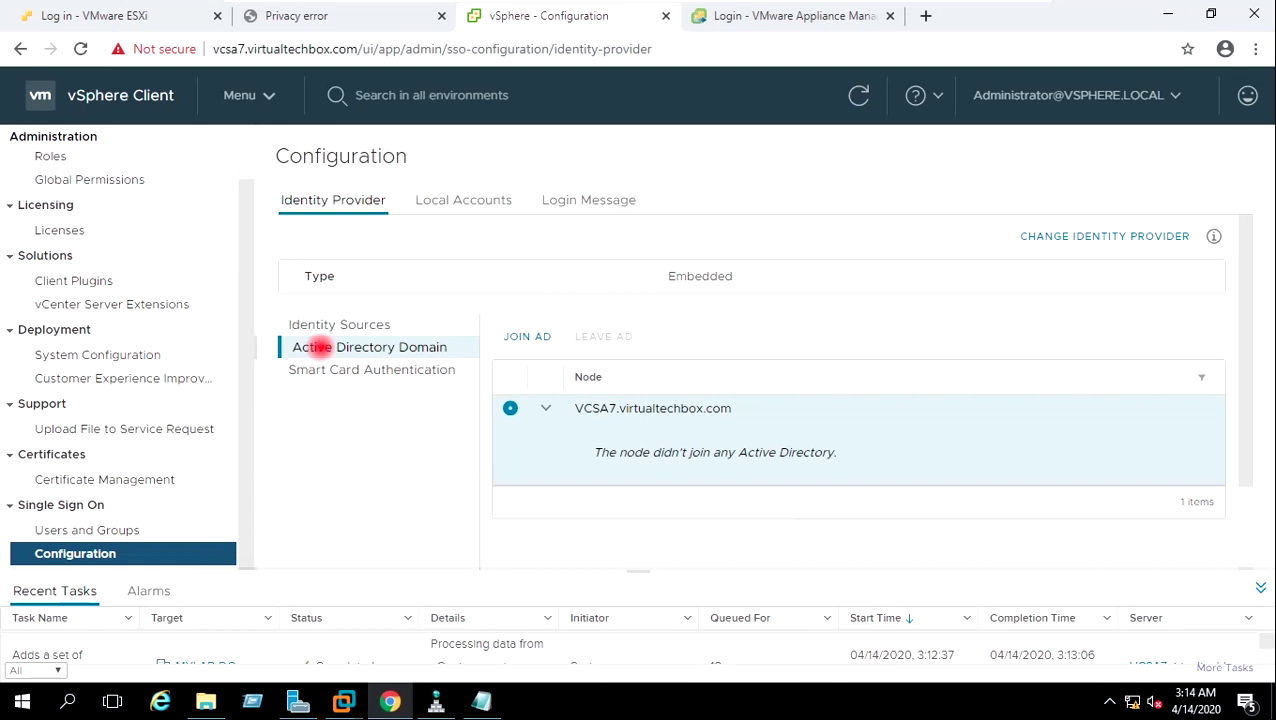
# Open JOIN AD and enter domain VIRTUALTECHBOX.COM with username Administrator.
pyautogui.click(527, 336)
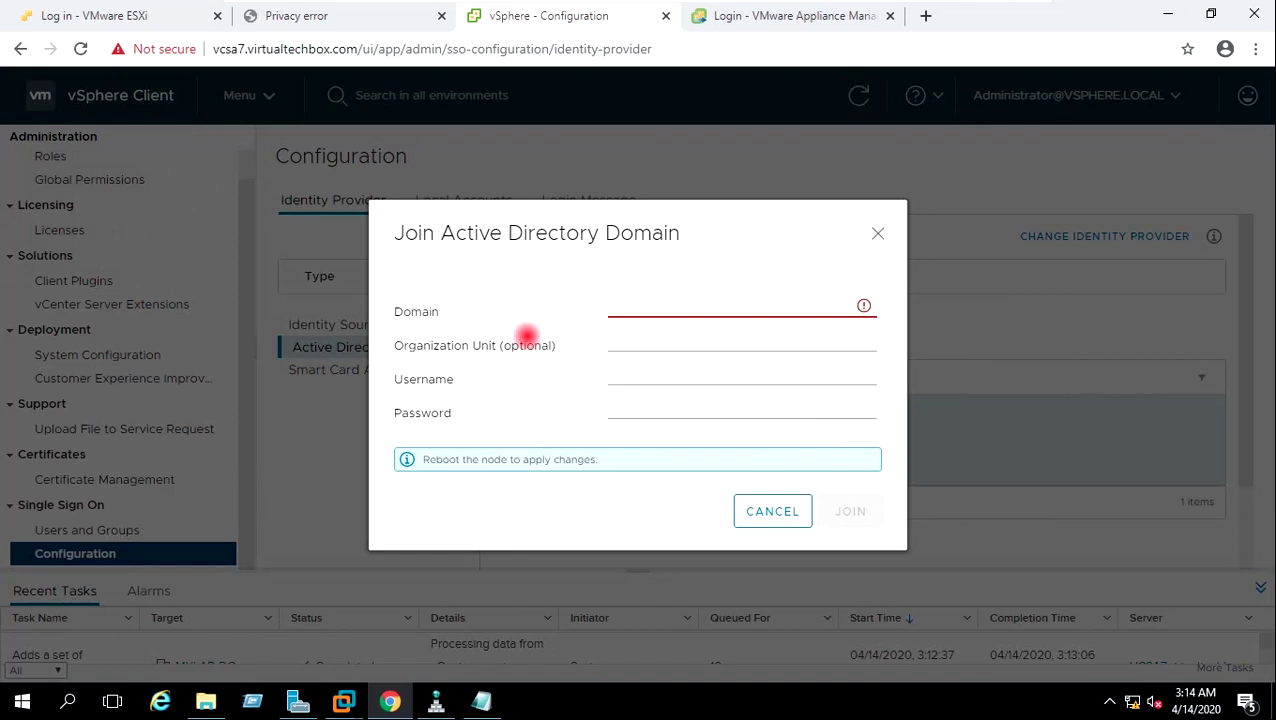
pyautogui.click(643, 307)
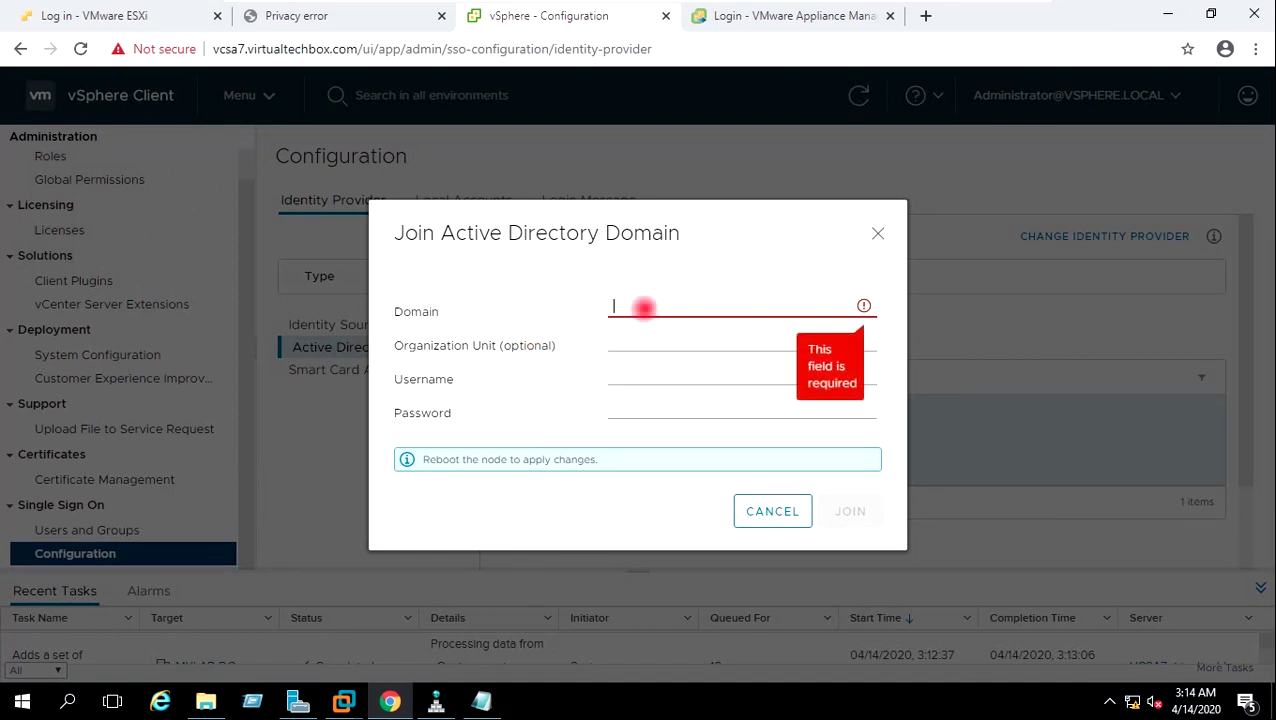
pyautogui.write('vIR')
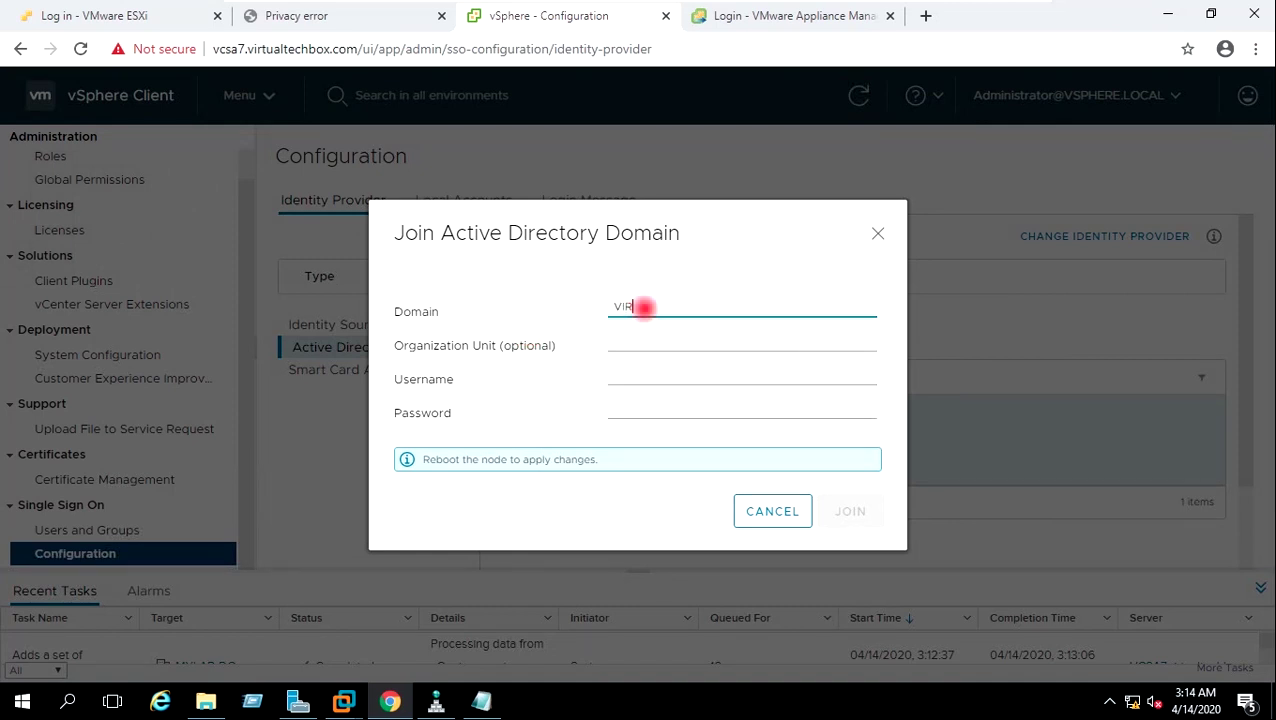
pyautogui.write('TUALTECHBOX.COM')
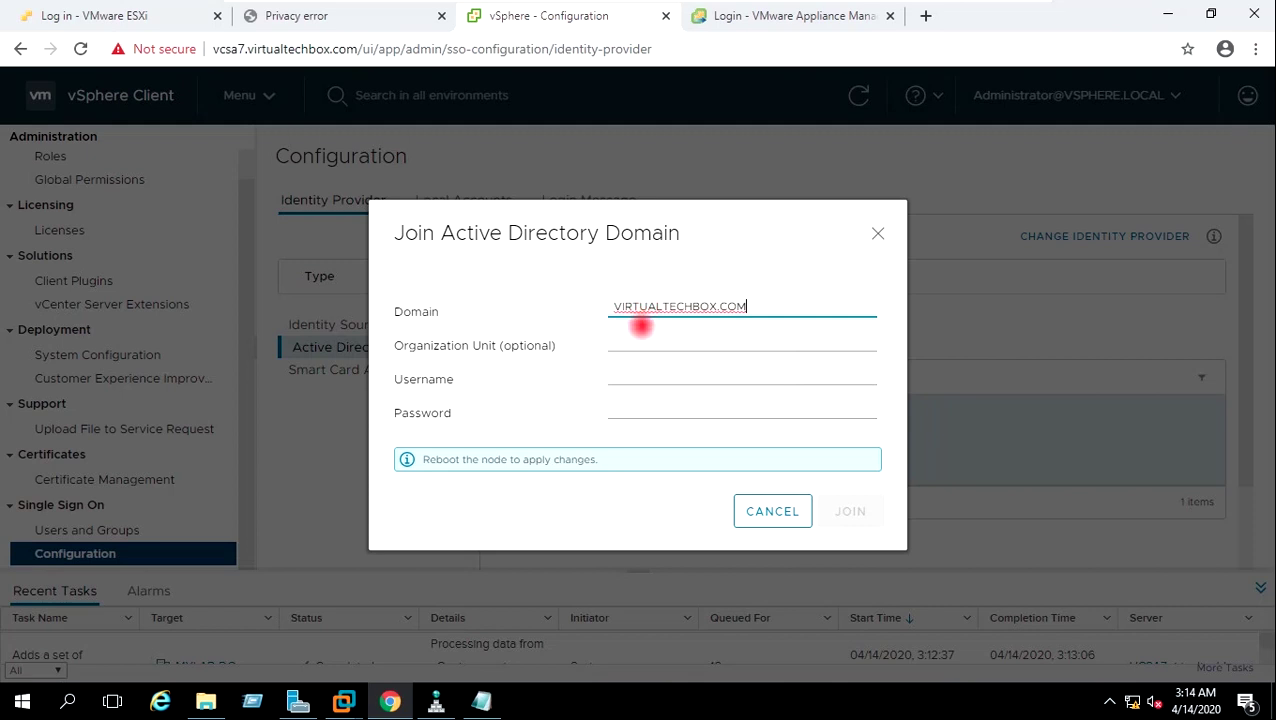
pyautogui.click(637, 339)
pyautogui.click(628, 372)
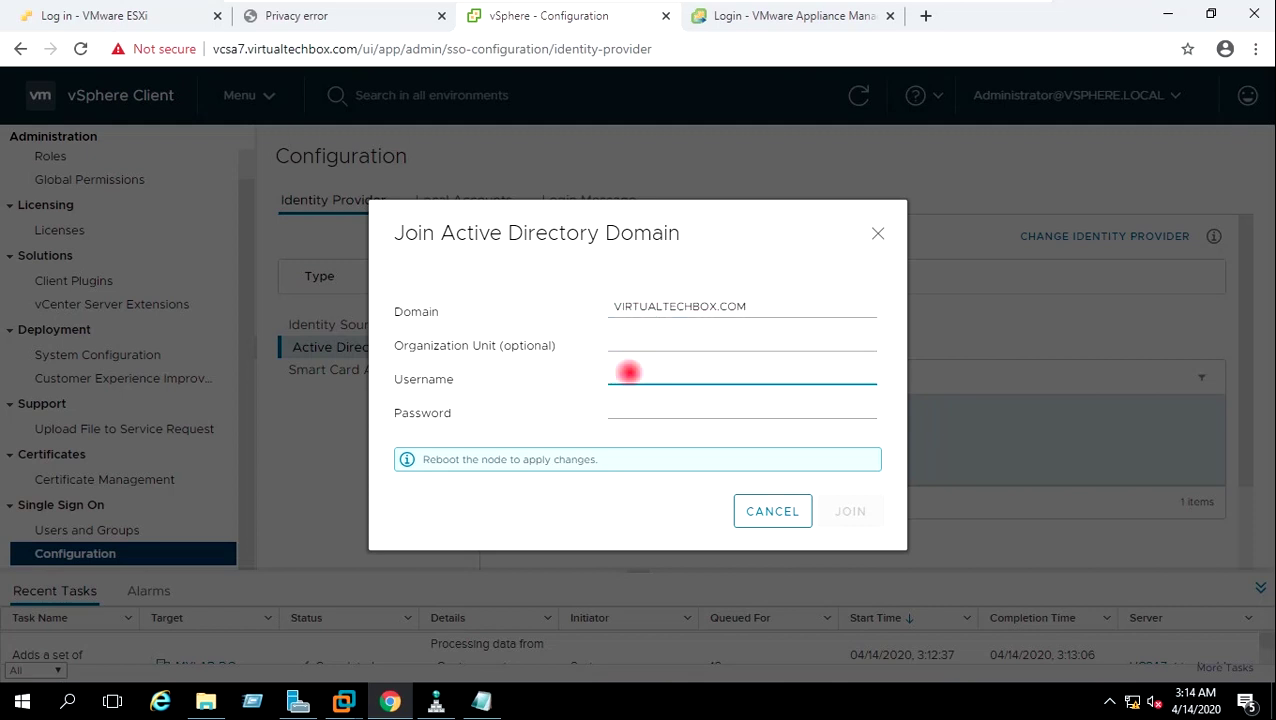
pyautogui.write('a')
pyautogui.press('BackSpace')
pyautogui.write('Administrator')
# Enter the domain account password and join the domain, reviewing the success message.
pyautogui.click(636, 411)
pyautogui.write('P')
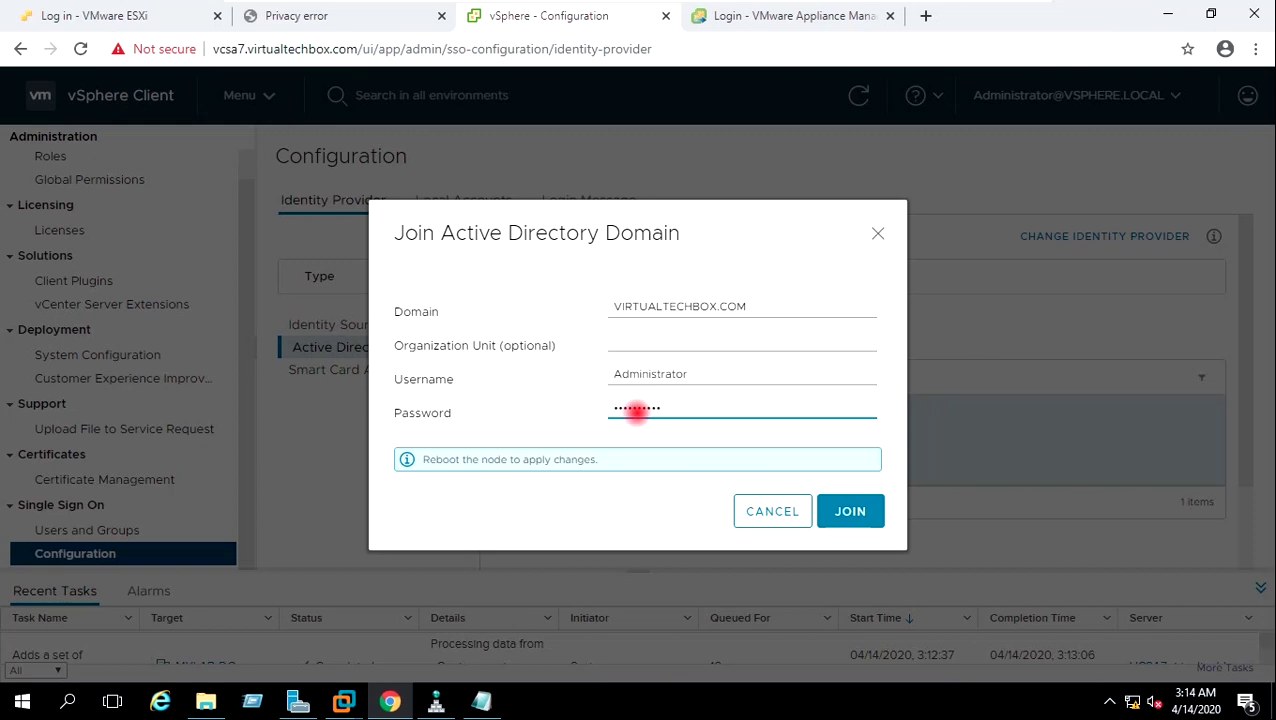
pyautogui.click(848, 510)
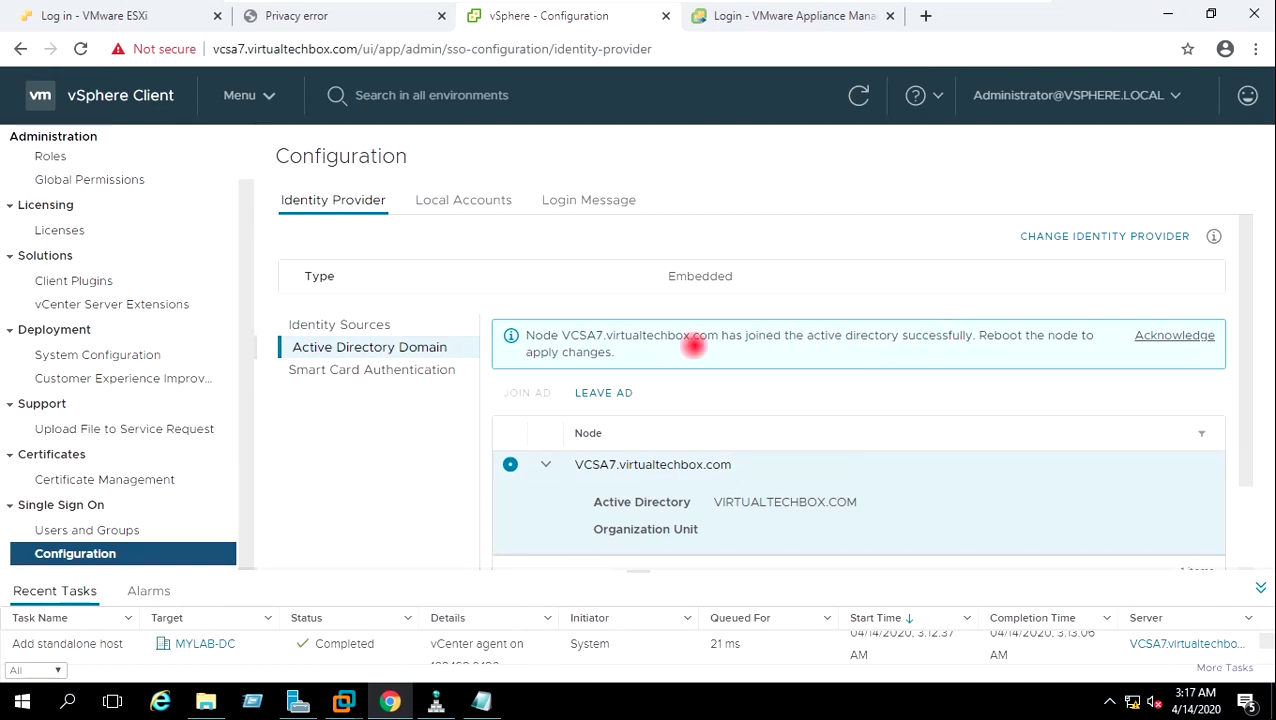
pyautogui.moveTo(612, 337); pyautogui.dragTo(1085, 337)
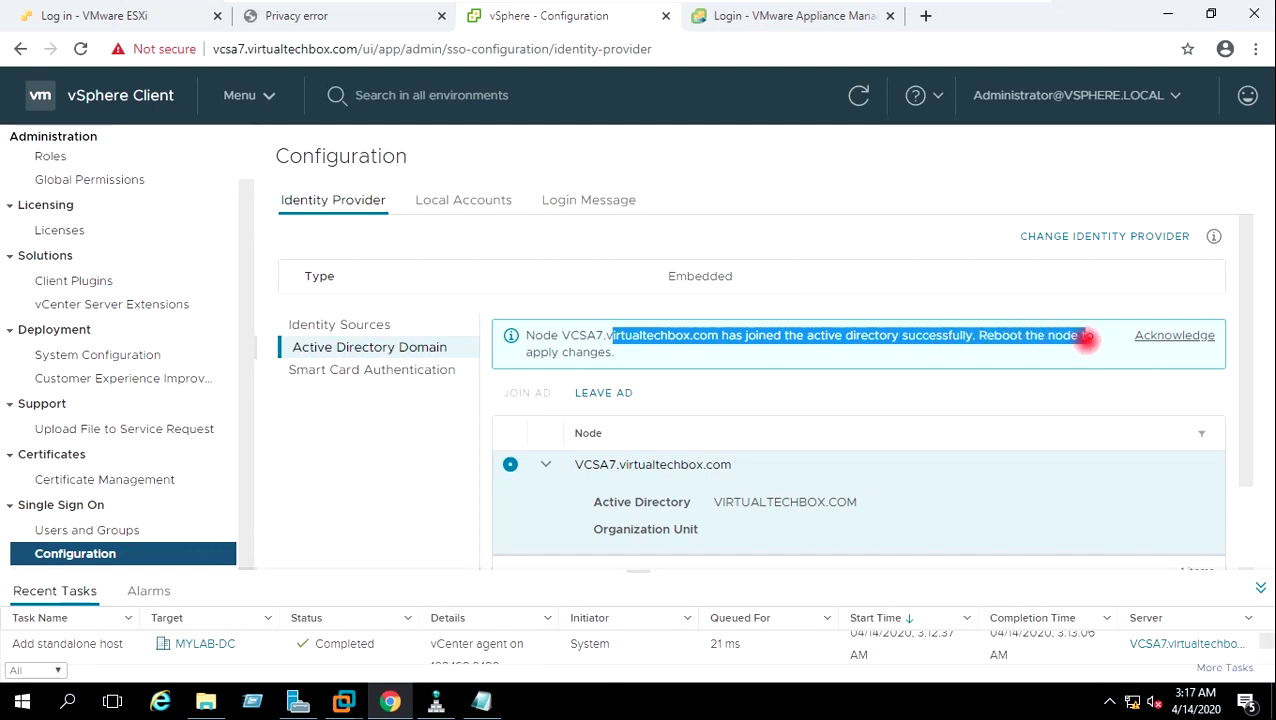
pyautogui.click(1085, 345)
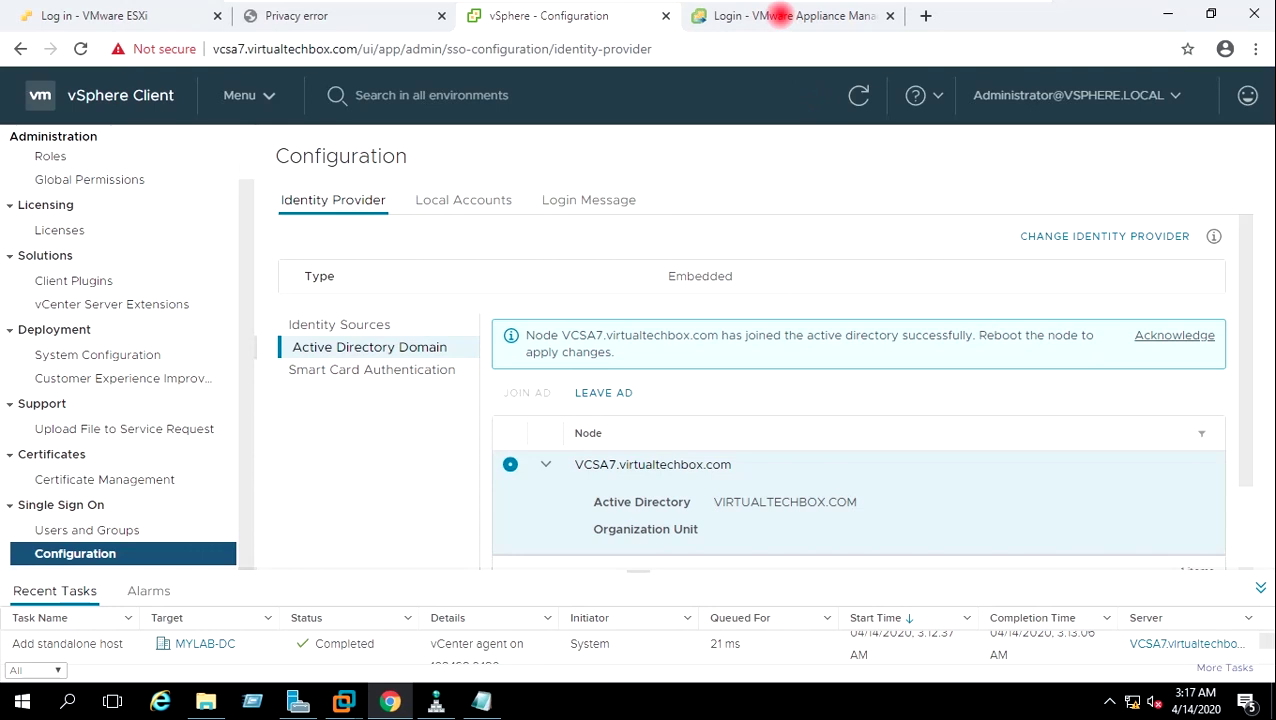
# Sign in to vCenter Server Management as root with the appliance password.
pyautogui.click(780, 16)
pyautogui.click(229, 378)
pyautogui.write('root')
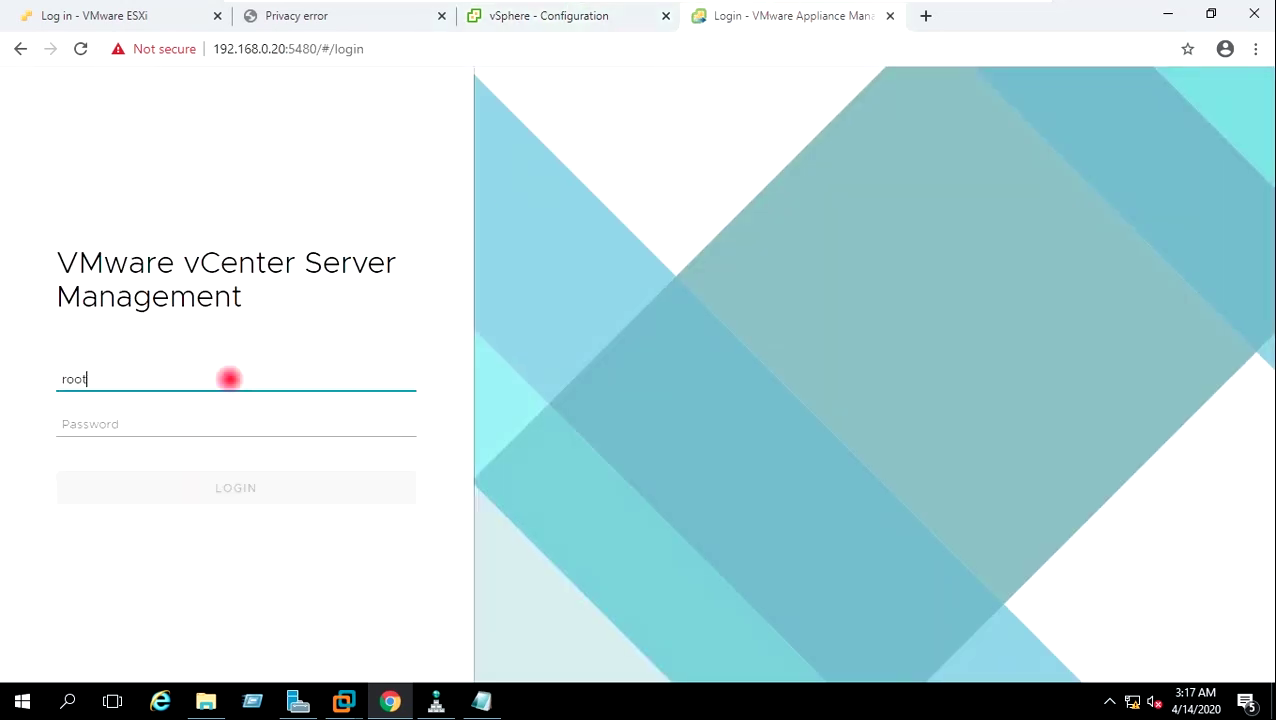
pyautogui.press('Tab')
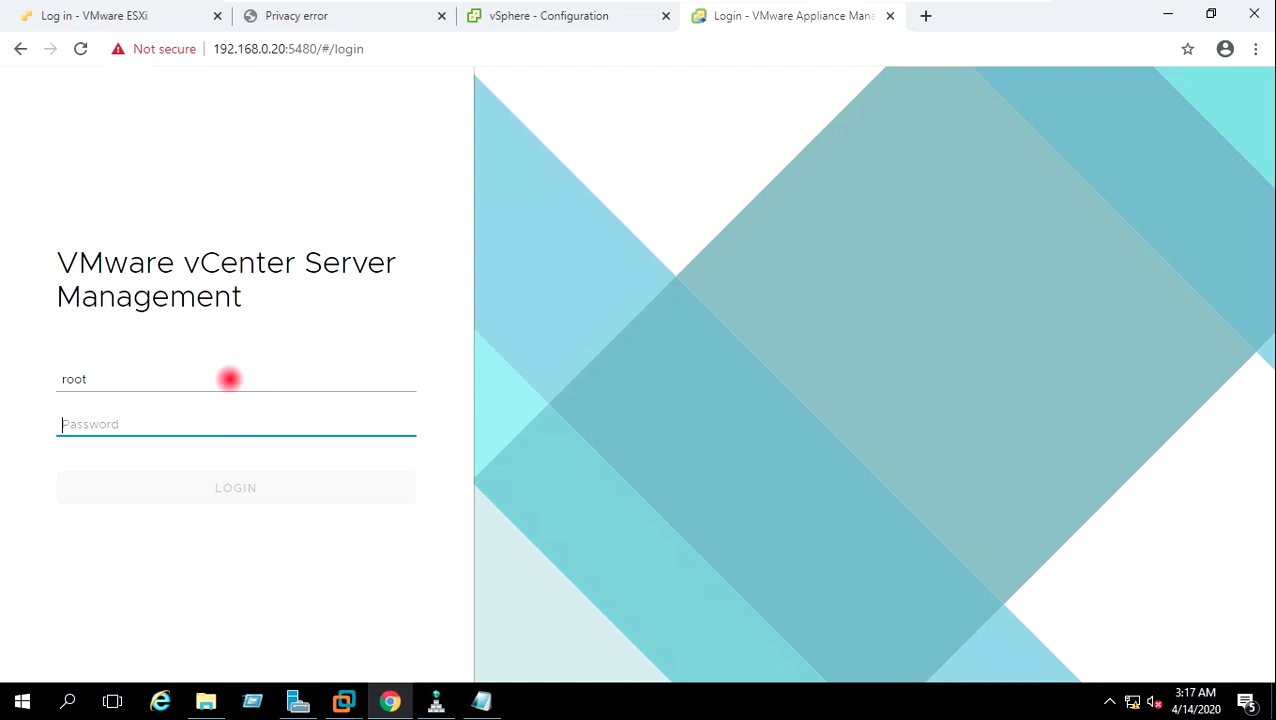
pyautogui.write('******')
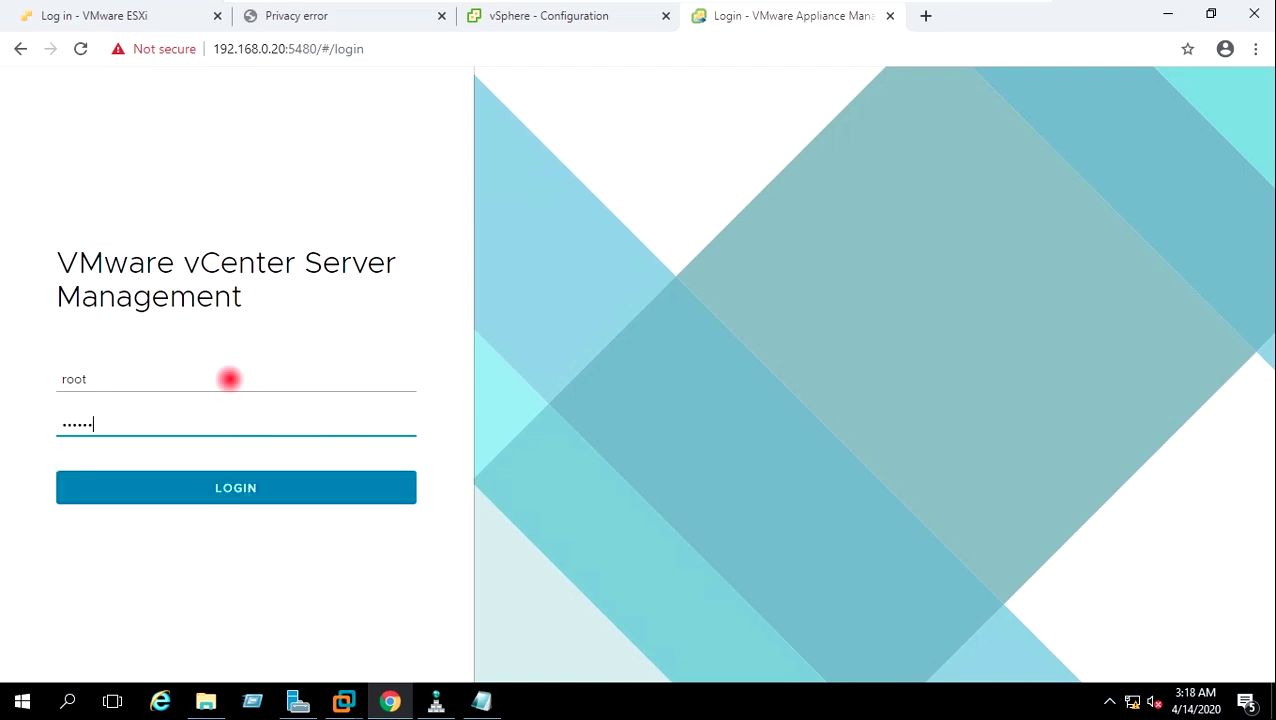
pyautogui.write('***')
pyautogui.click(228, 489)
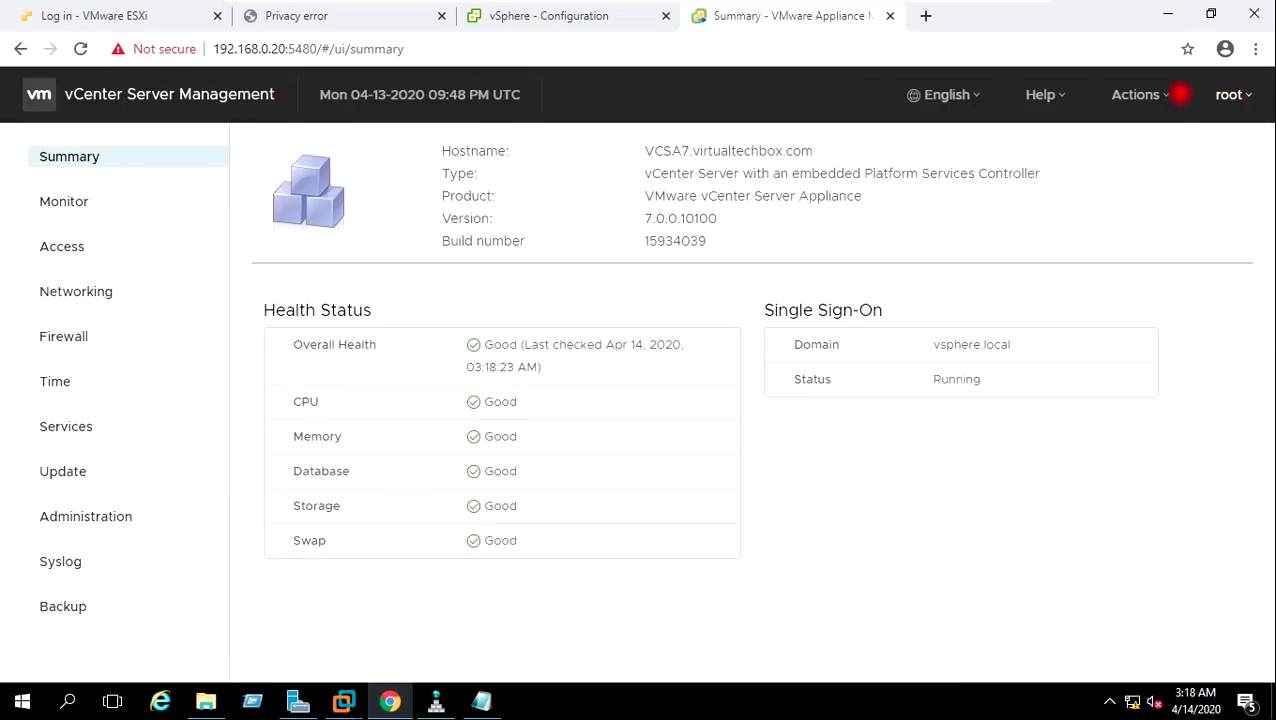
# Reboot the appliance from Actions and confirm with YES.
pyautogui.click(1166, 94)
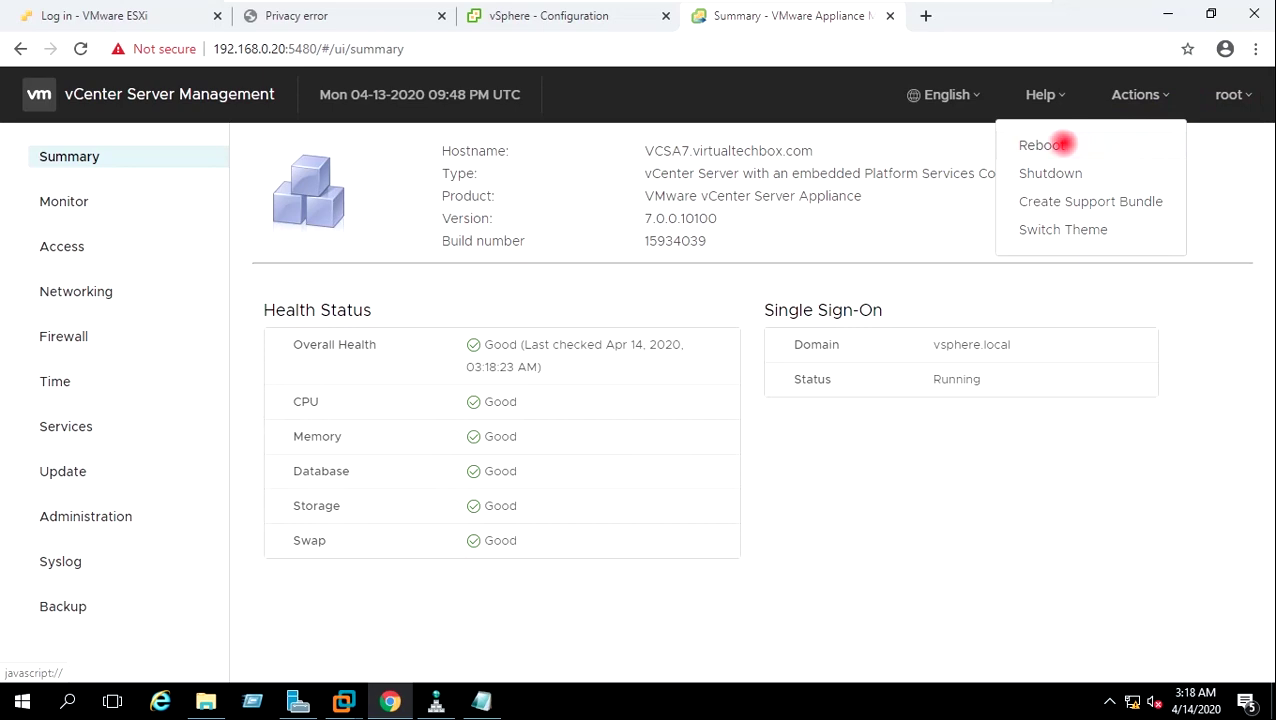
pyautogui.click(1058, 145)
pyautogui.click(851, 420)
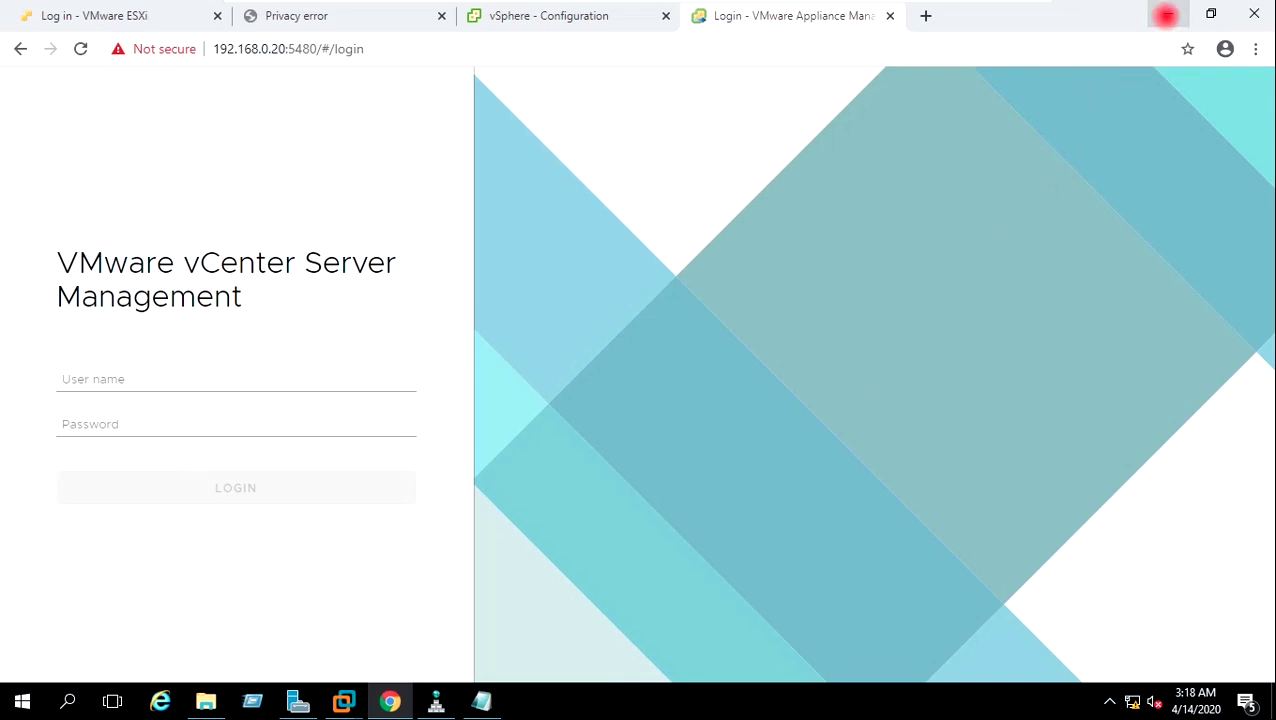
# Run 'ping 192.168.0.20 -t' in a new cmd window until replies return, then minimize it.
pyautogui.click(1165, 15)
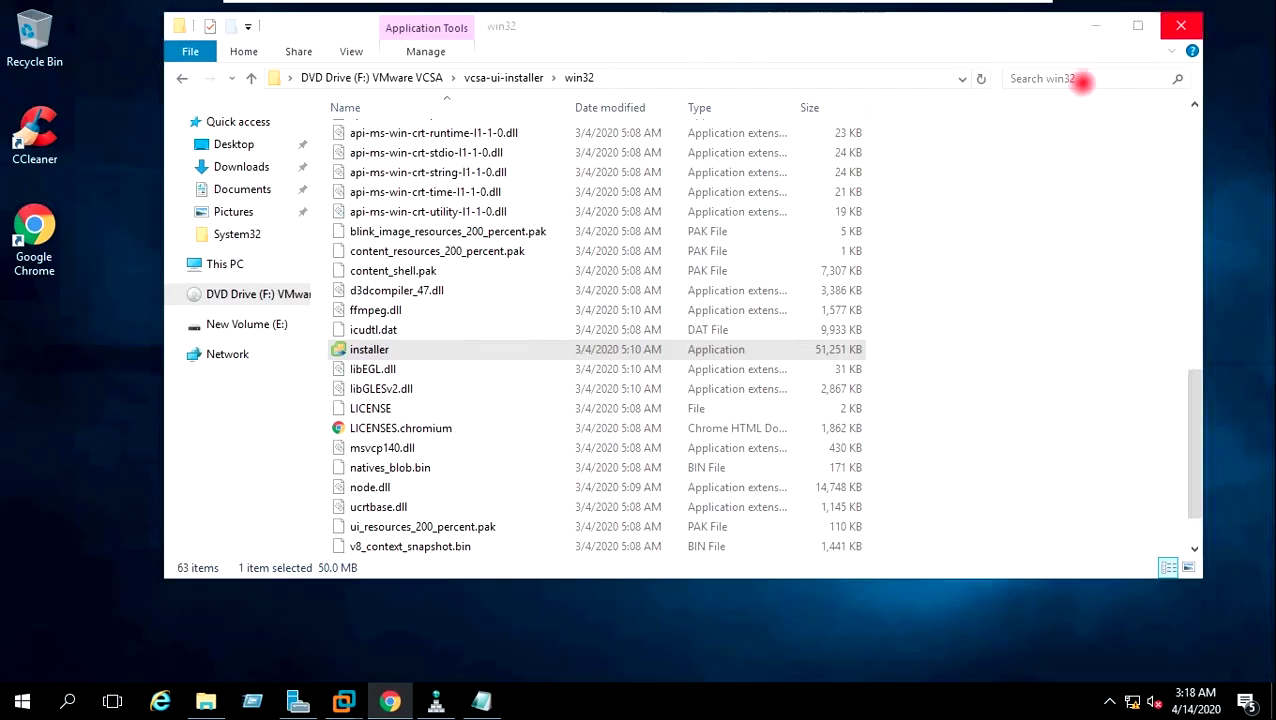
pyautogui.click(1092, 25)
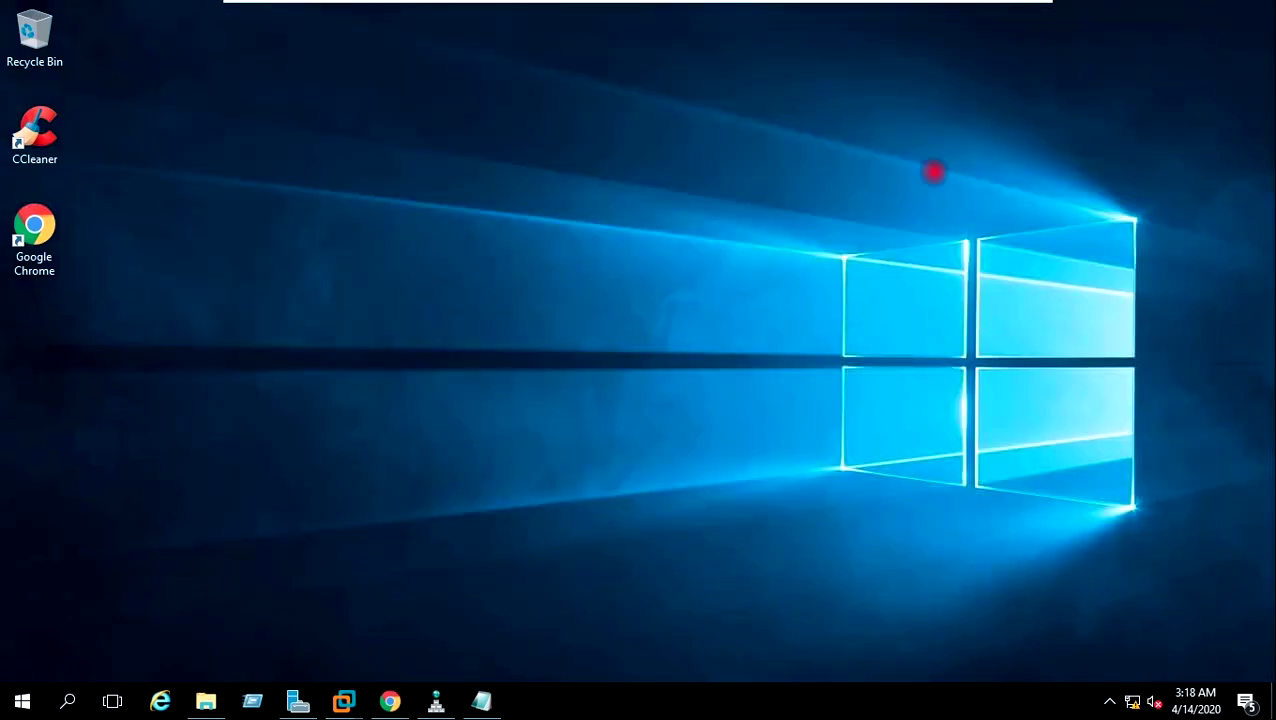
pyautogui.press('super+r')
pyautogui.write('cmd')
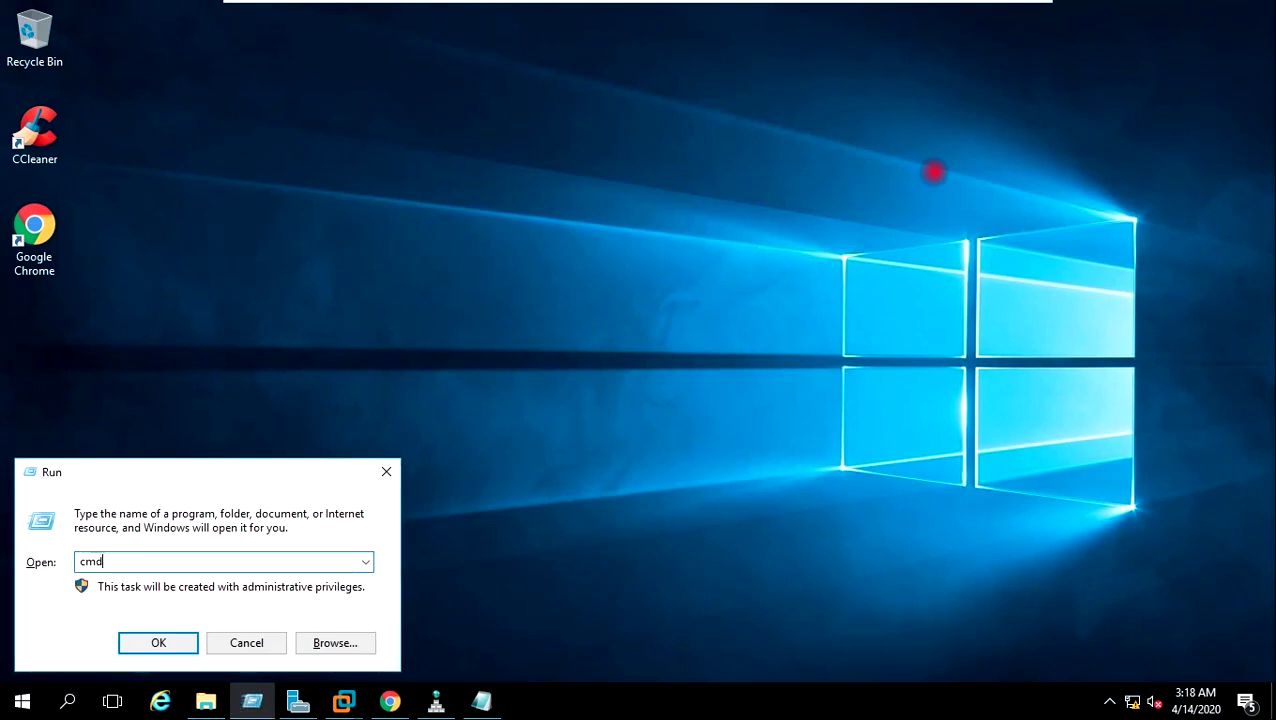
pyautogui.press('Return')
pyautogui.write('ping 19')
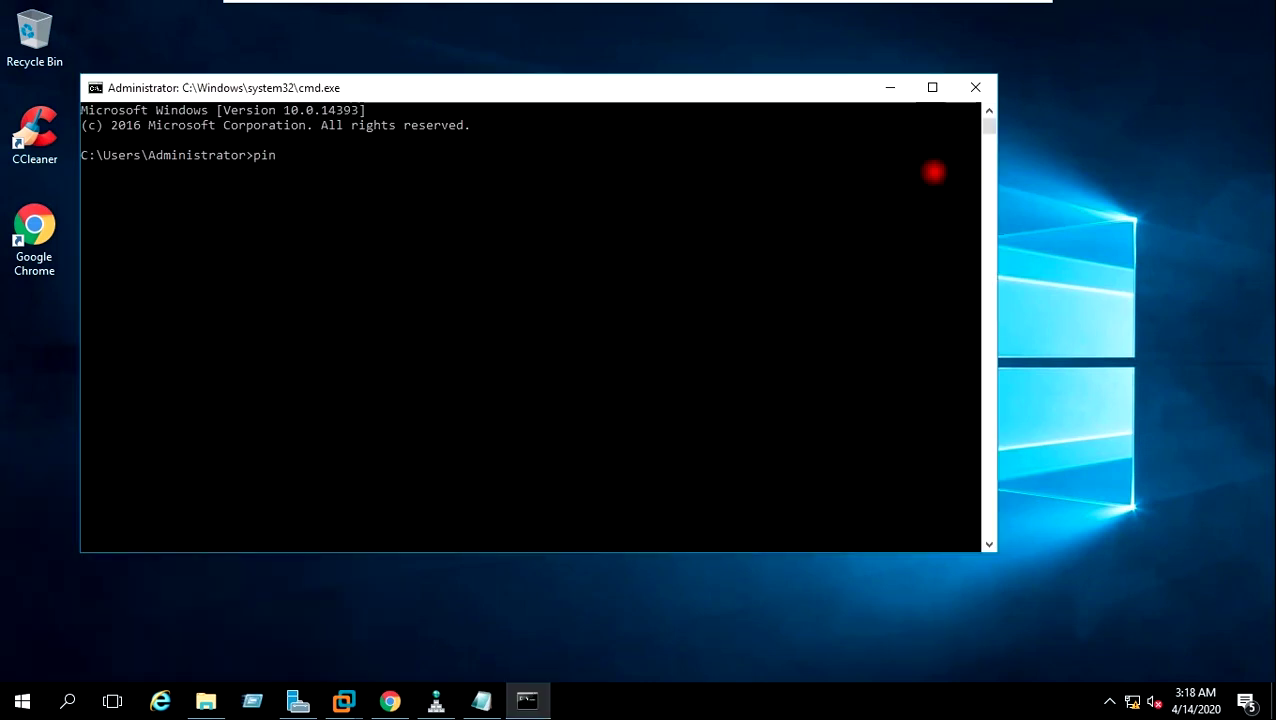
pyautogui.write('2.168.0.20 -t')
pyautogui.press('Return')
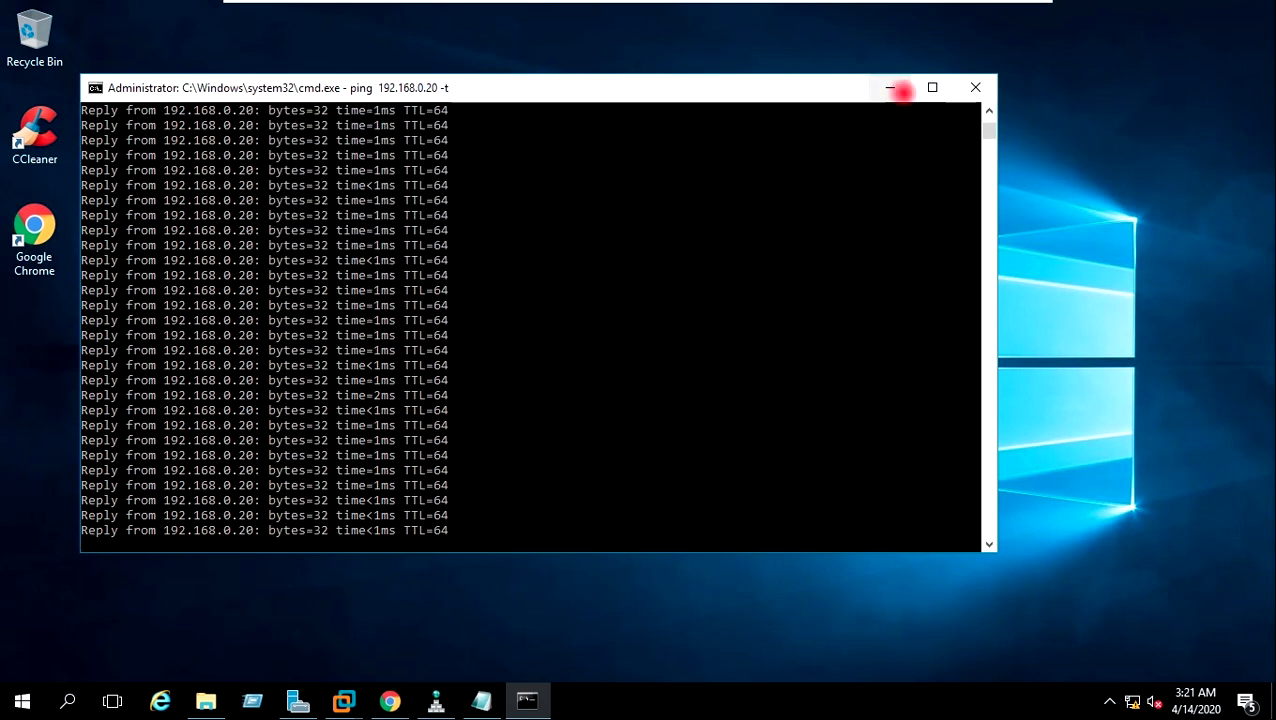
pyautogui.click(895, 90)
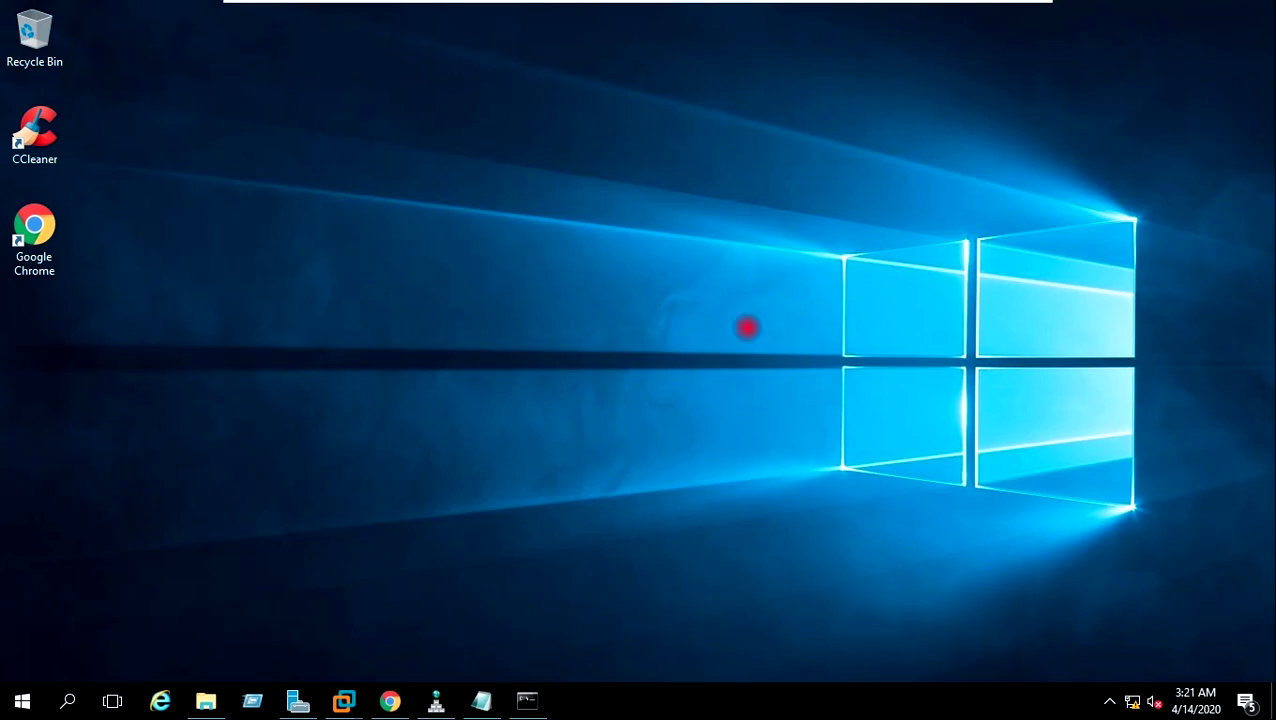
# Launch Active Directory Users and Computers from the Server Manager tools, then minimize Server Manager.
pyautogui.click(299, 700)
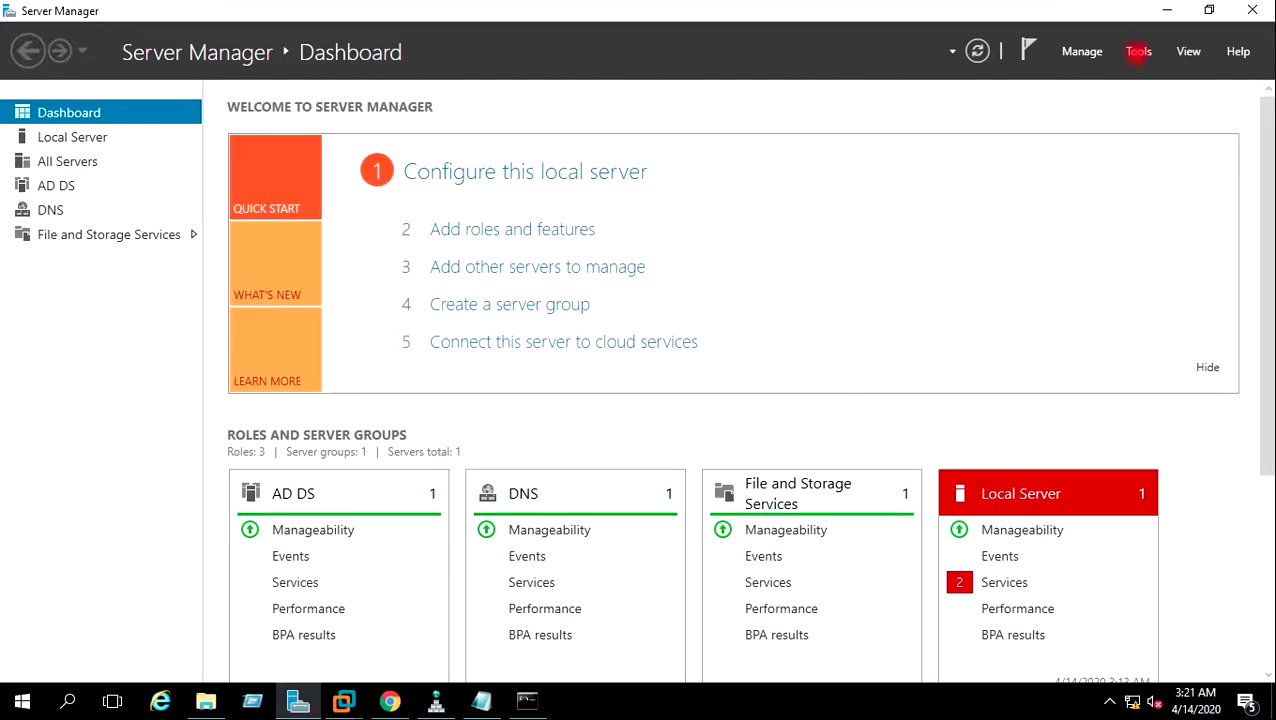
pyautogui.click(1138, 52)
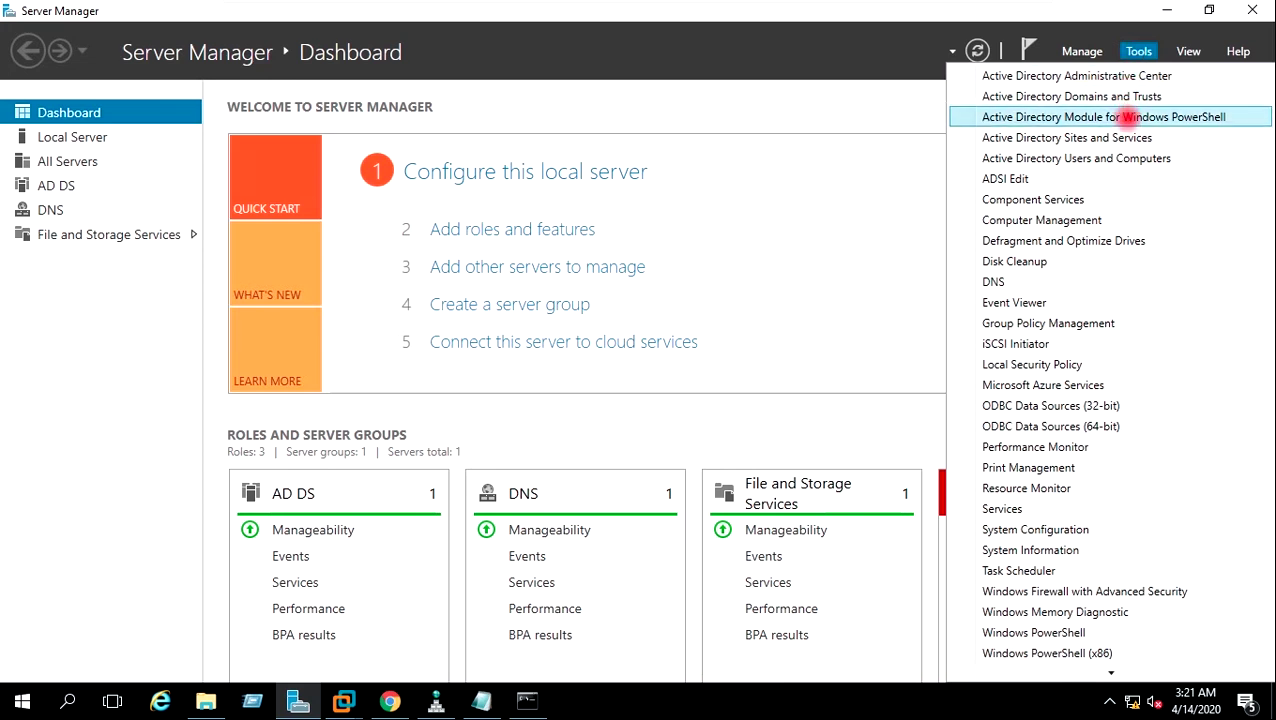
pyautogui.click(1126, 158)
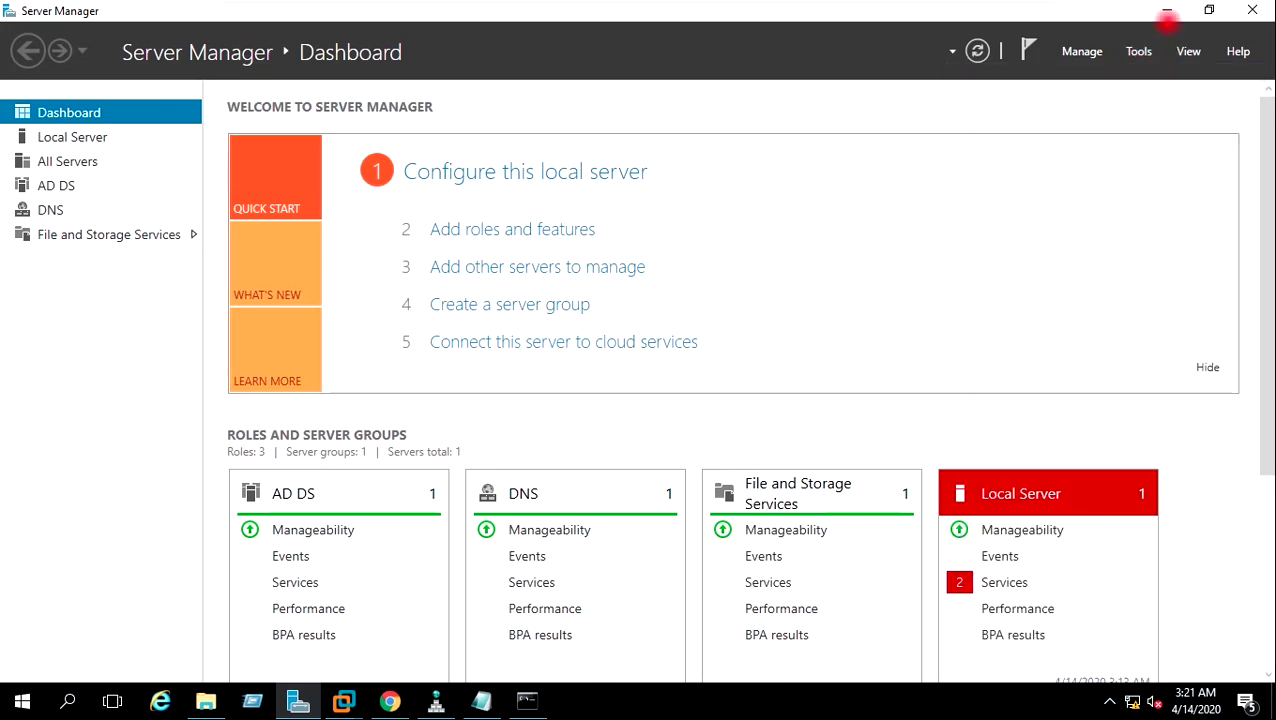
pyautogui.click(1167, 10)
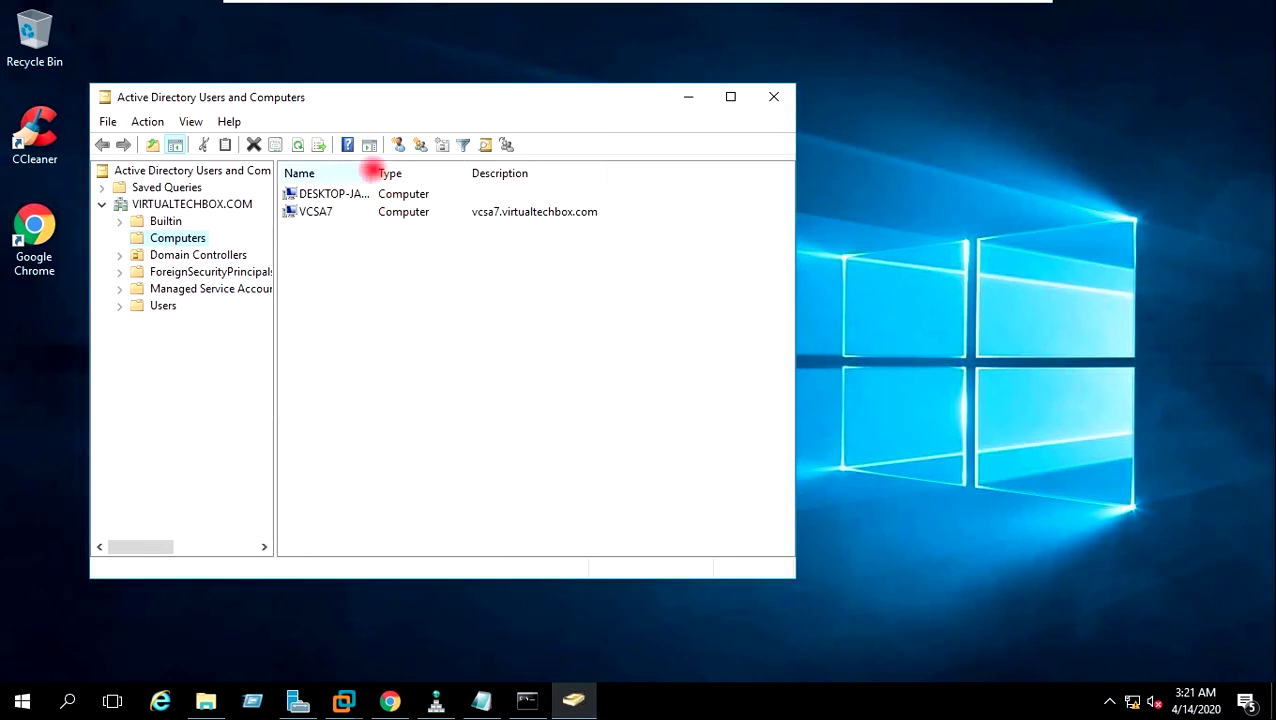
# Widen the Computers list columns to show VCSA7's full entry, then minimize the console.
pyautogui.moveTo(374, 173); pyautogui.dragTo(411, 170)
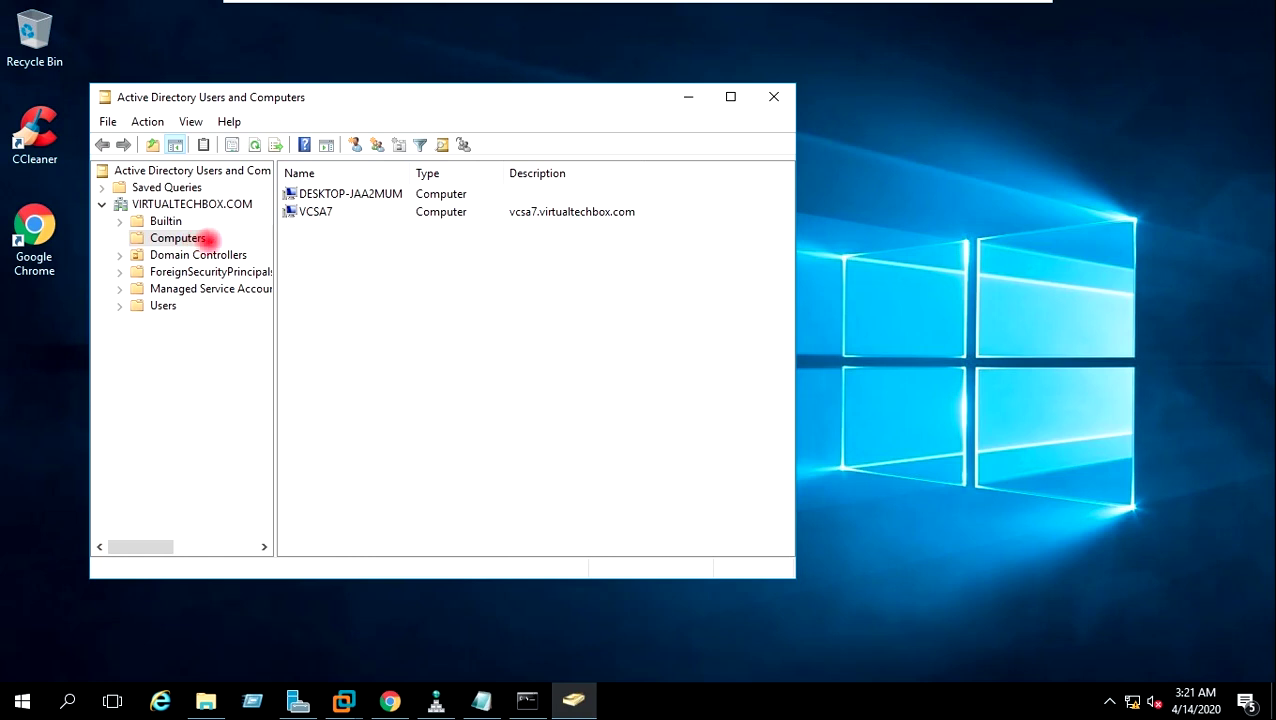
pyautogui.click(326, 211)
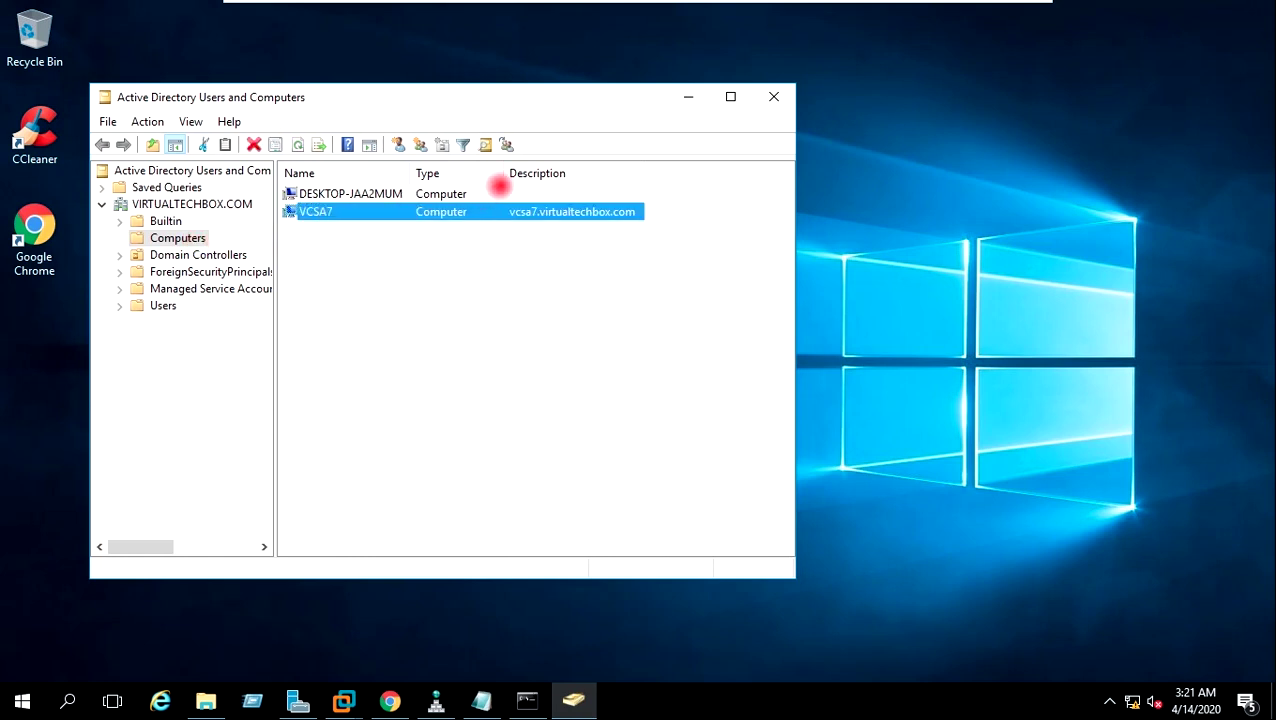
pyautogui.moveTo(505, 173); pyautogui.dragTo(529, 173)
pyautogui.moveTo(413, 172); pyautogui.dragTo(440, 175)
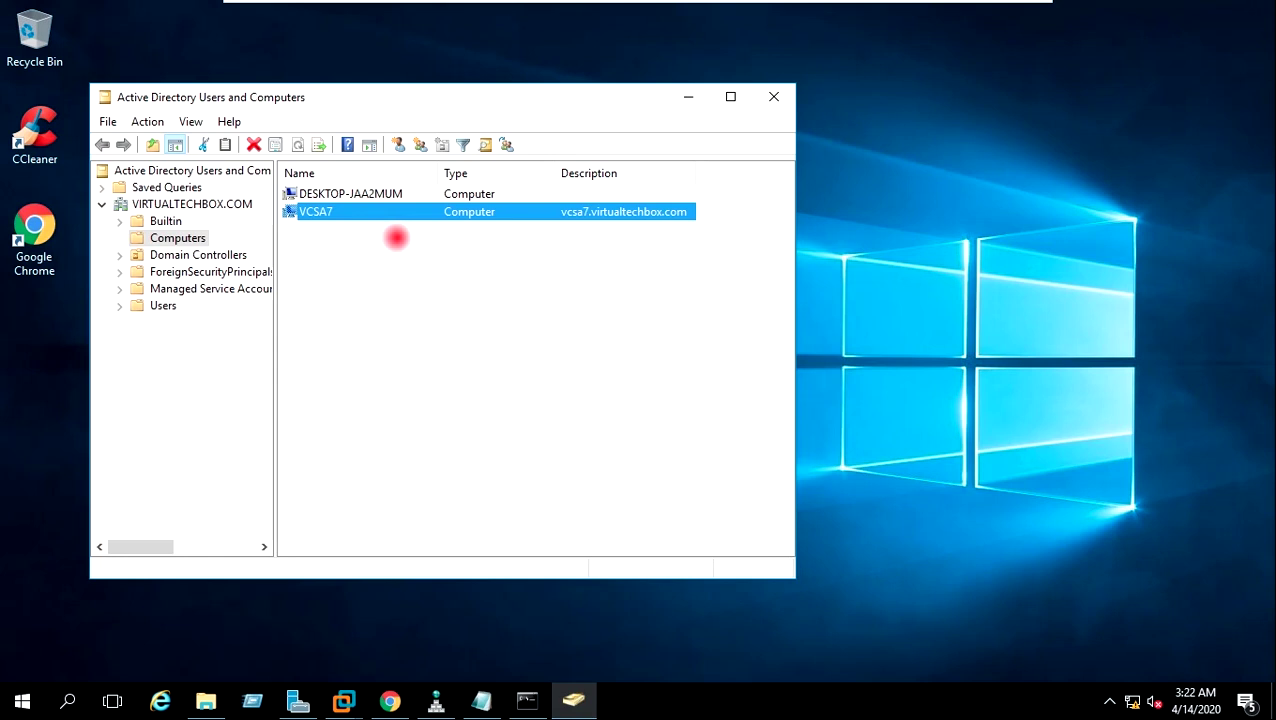
pyautogui.click(688, 101)
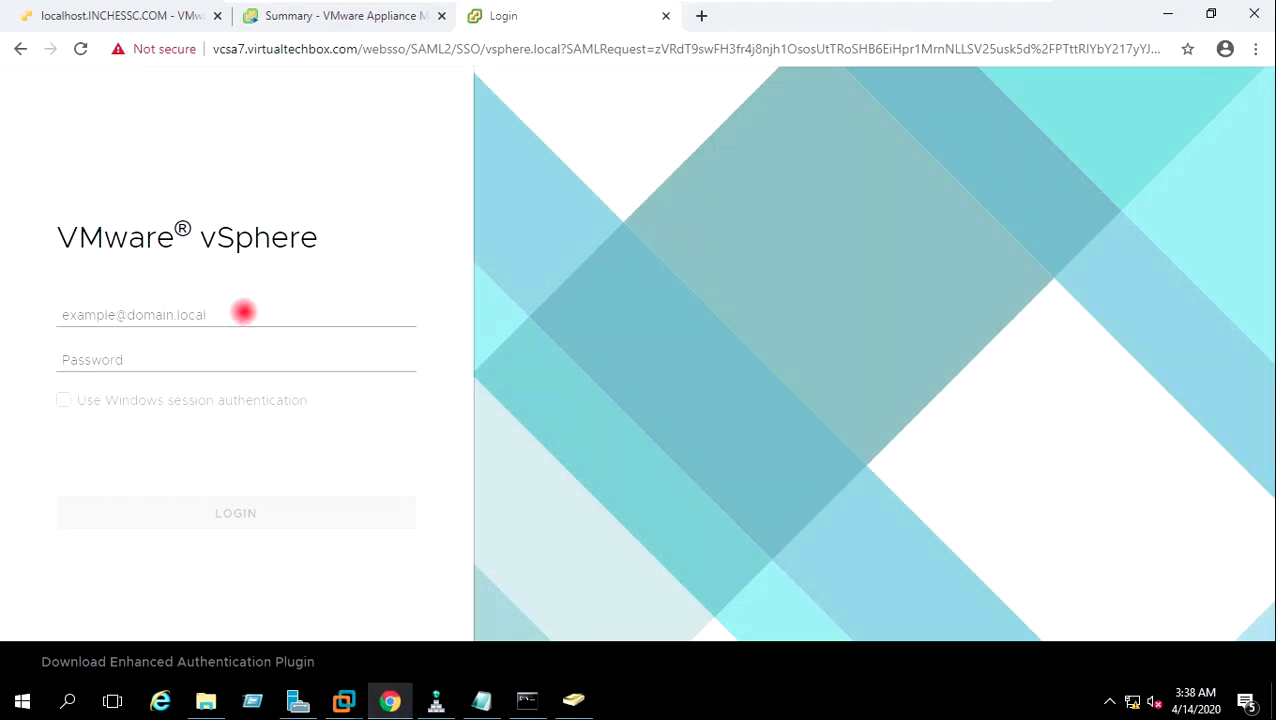
# Log into vSphere Client with the vsphere.local SSO administrator account and its password.
pyautogui.click(243, 312)
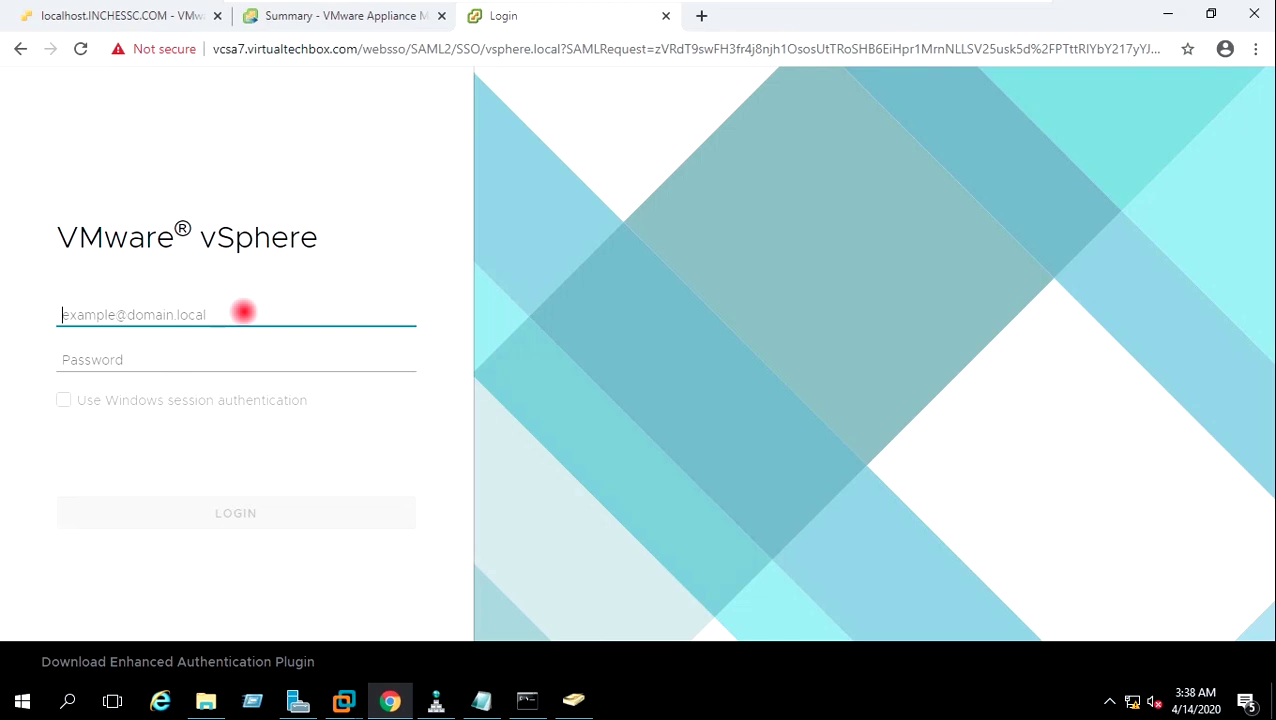
pyautogui.write('administrator@vsphere.local')
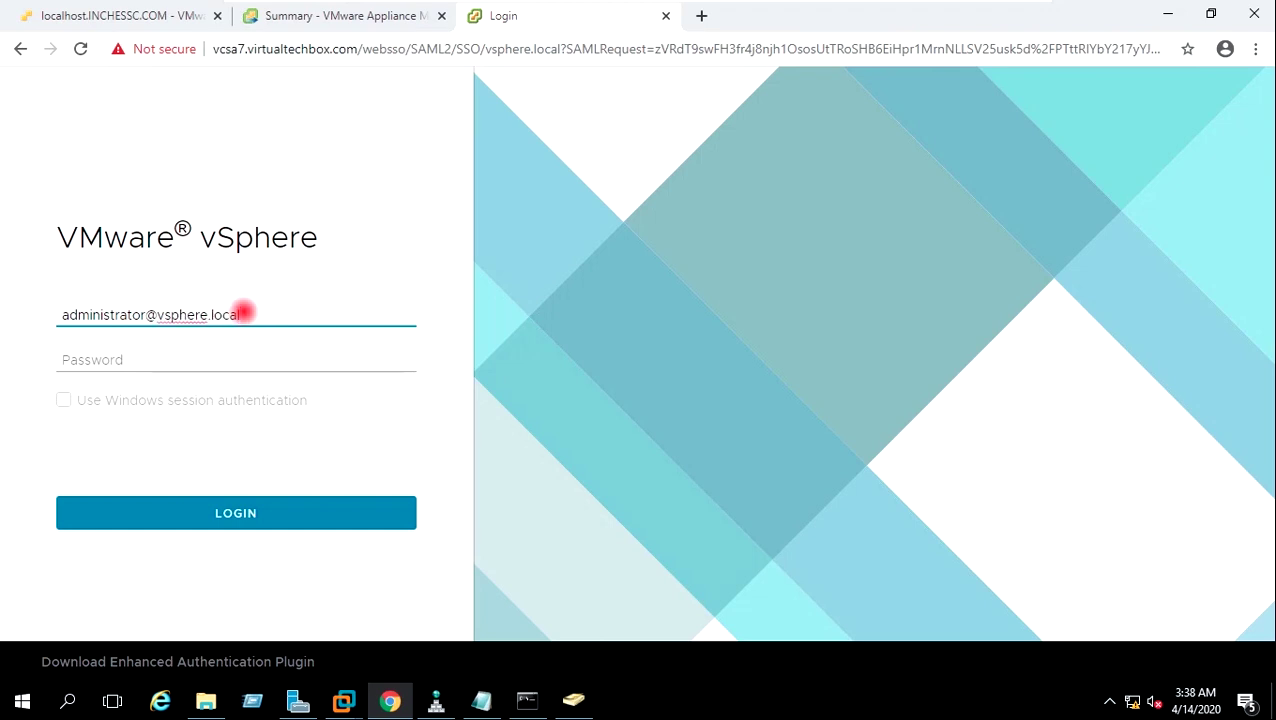
pyautogui.press('Tab')
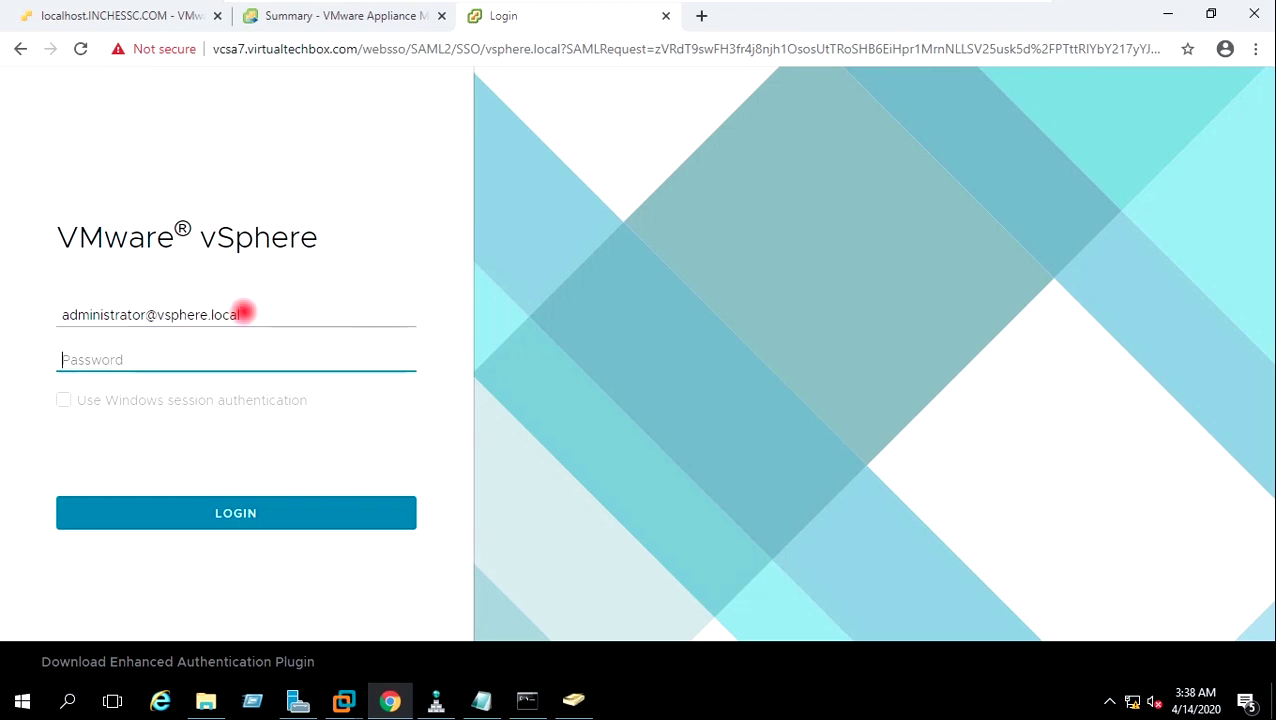
pyautogui.write('••••••••••')
pyautogui.click(248, 505)
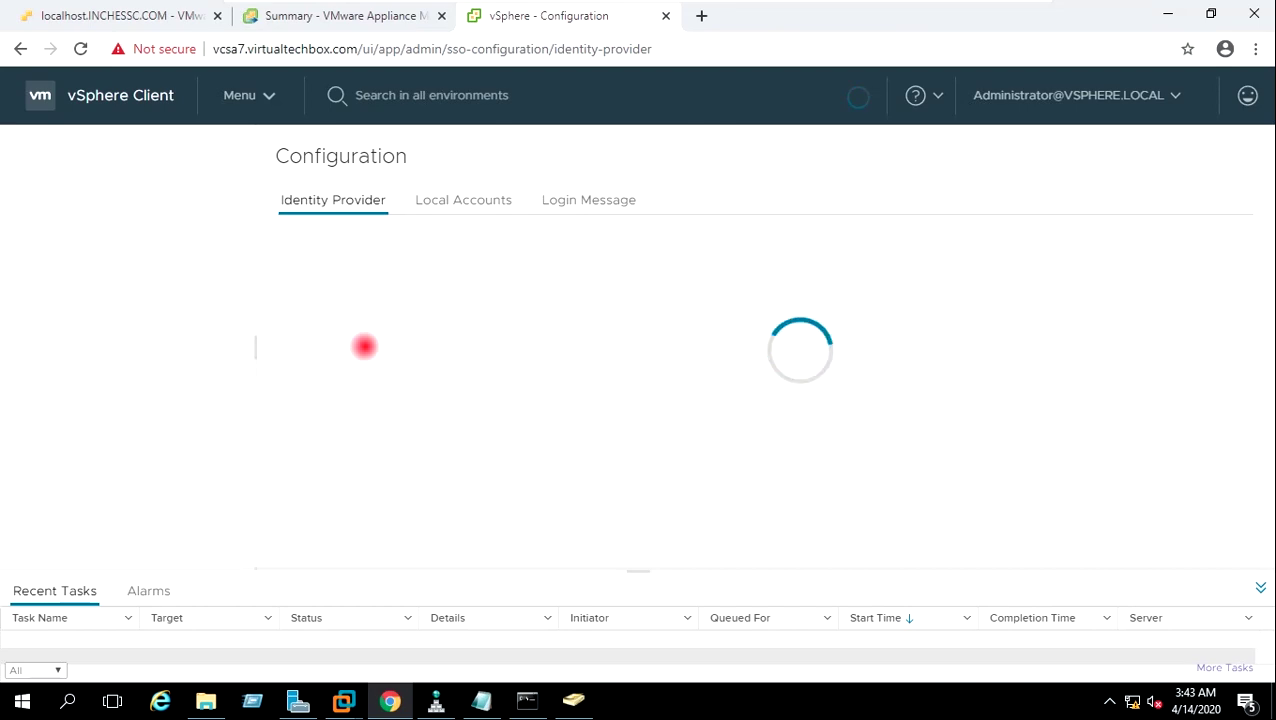
# Go to Single Sign On Configuration's Identity Provider tab and start adding a new identity source.
pyautogui.click(205, 313)
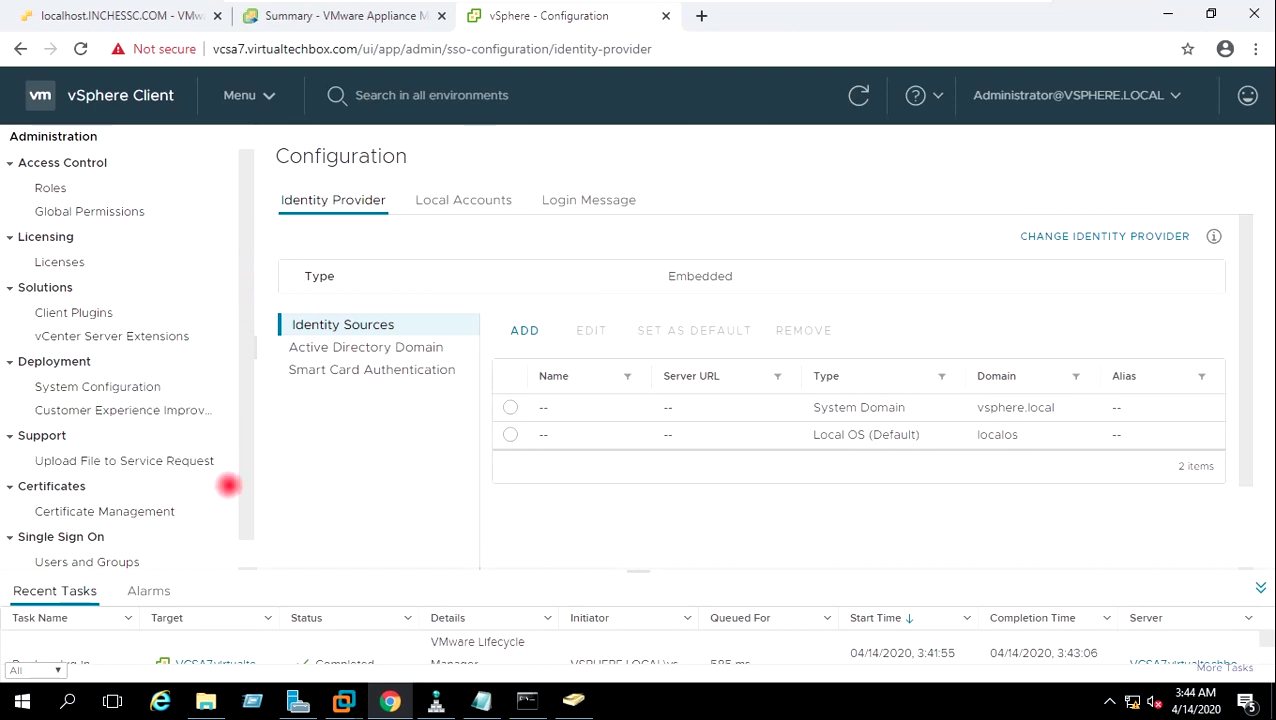
pyautogui.scroll(-1, 248, 480)
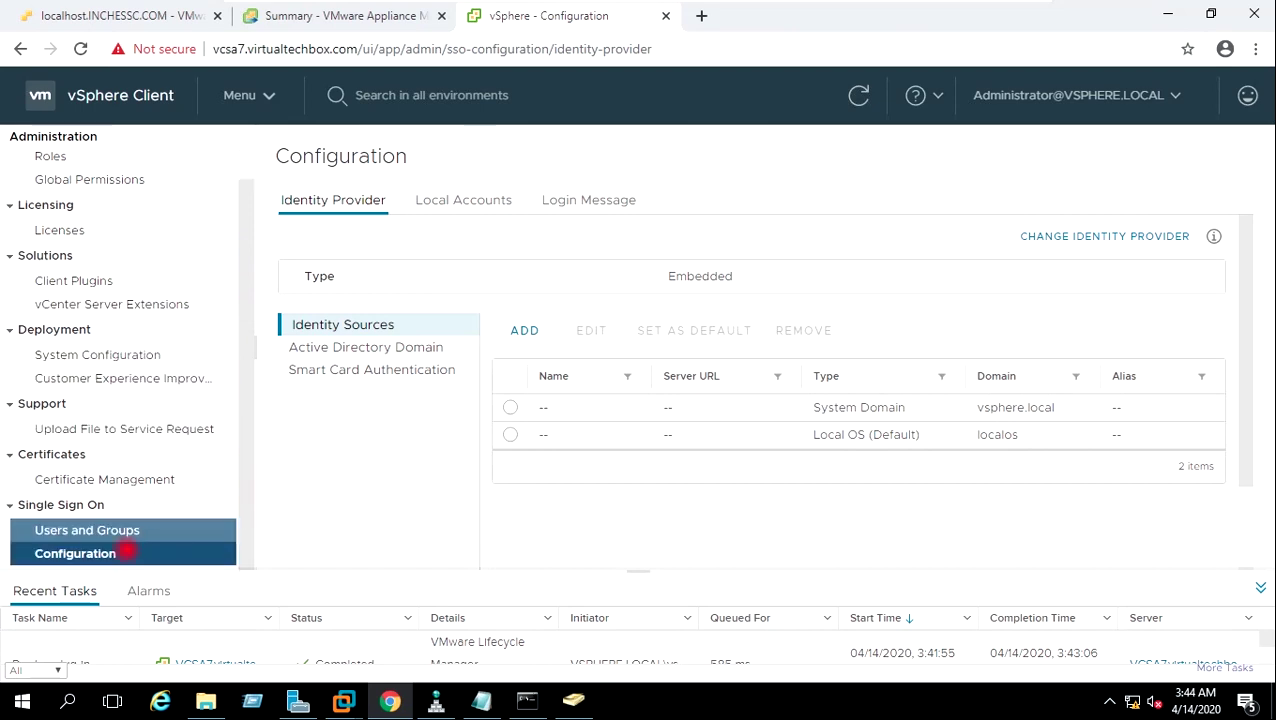
pyautogui.click(110, 553)
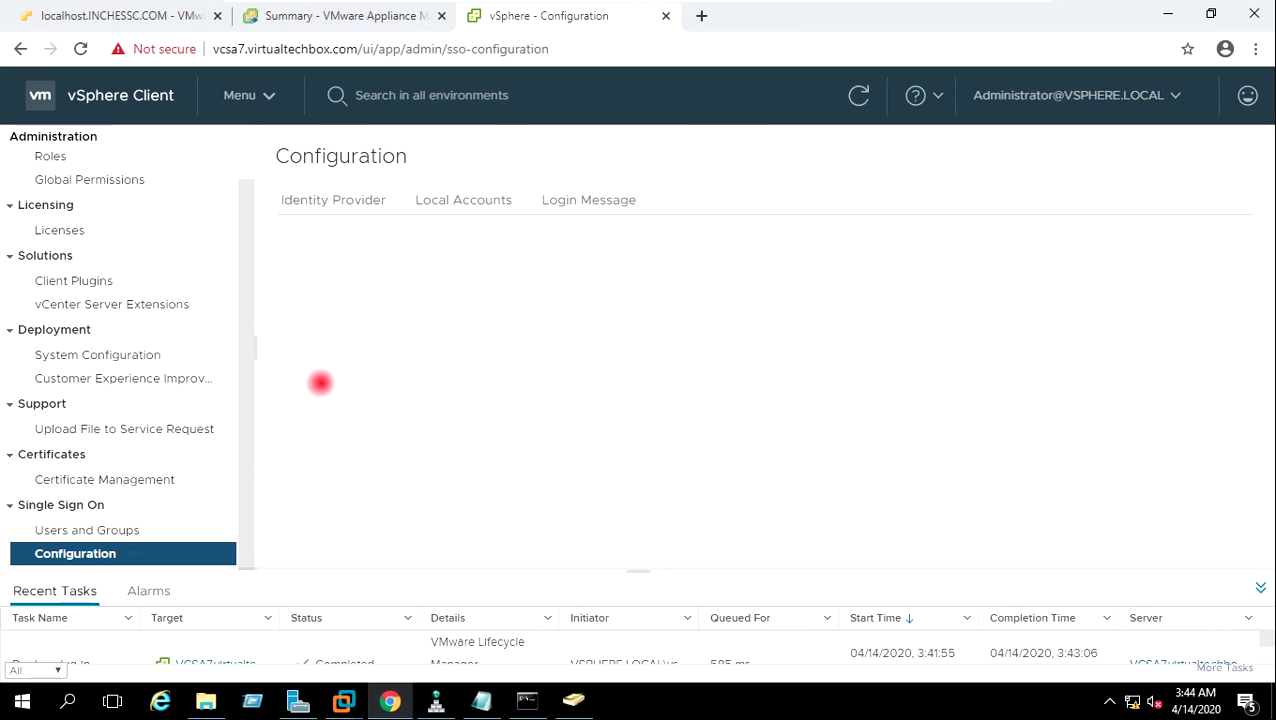
pyautogui.click(366, 200)
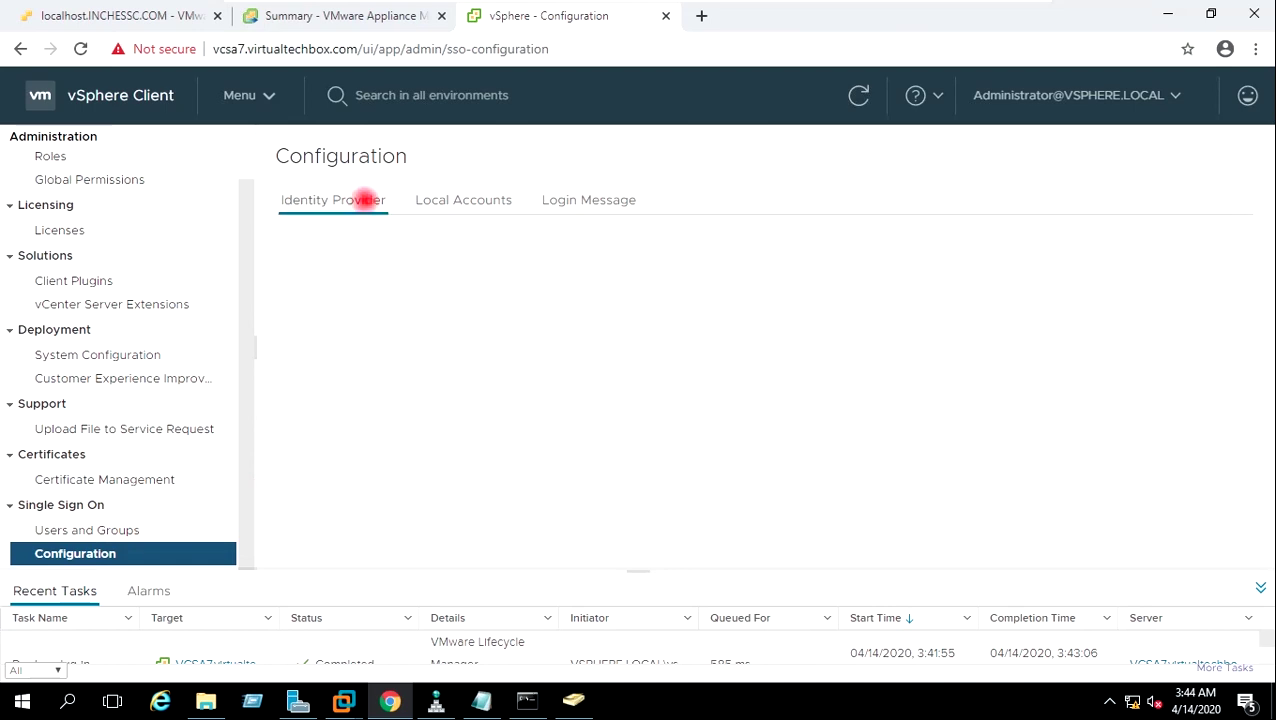
pyautogui.click(366, 200)
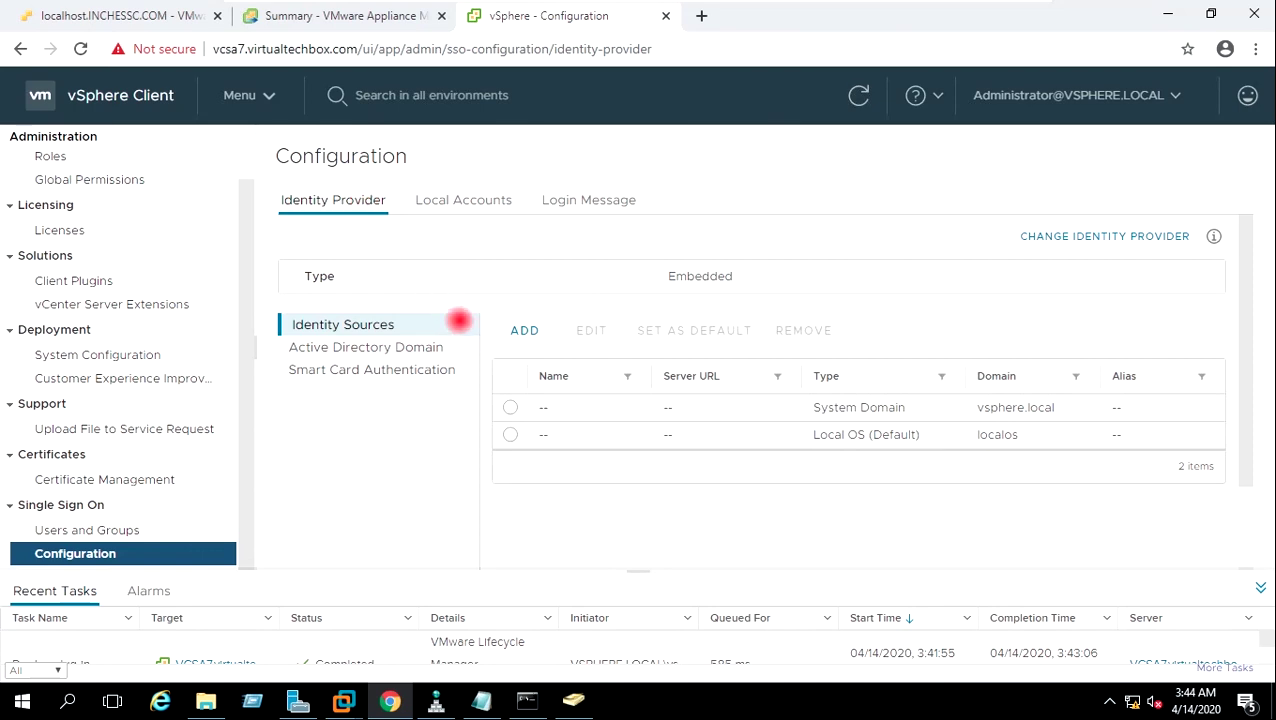
pyautogui.click(517, 324)
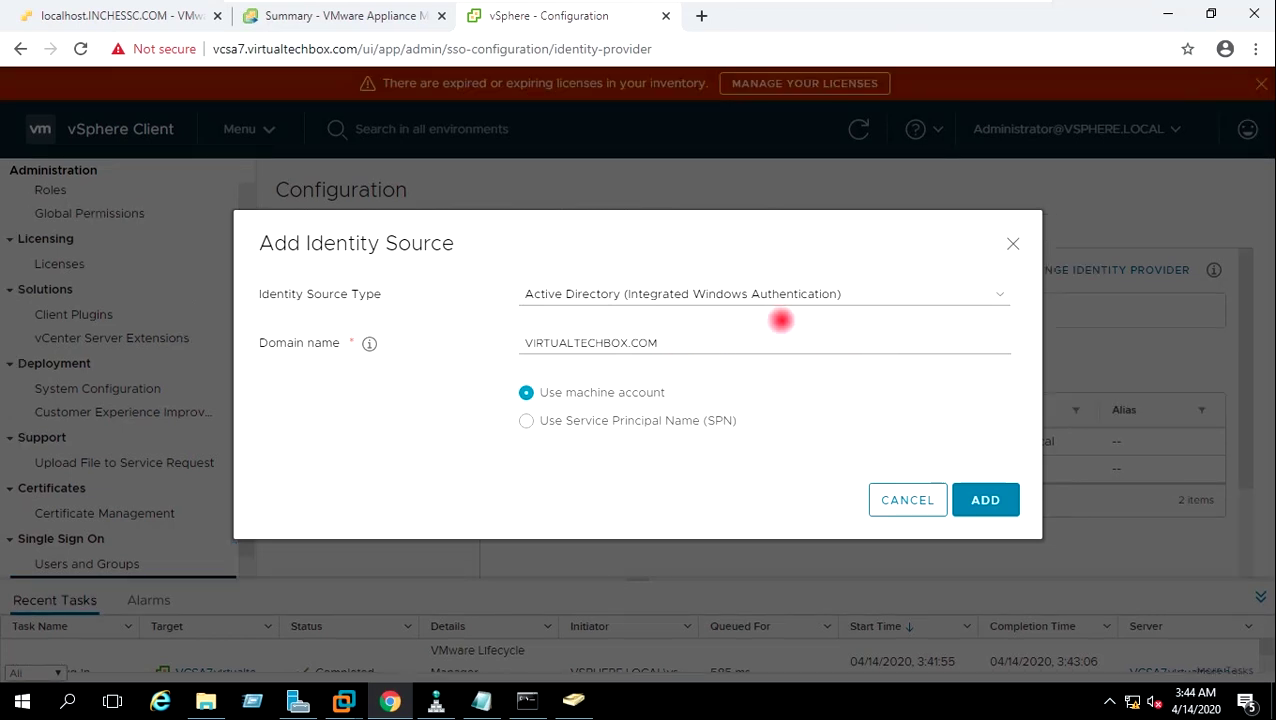
# Add VIRTUALTECHBOX.COM as an Active Directory source and refresh to confirm three identity sources.
pyautogui.click(986, 500)
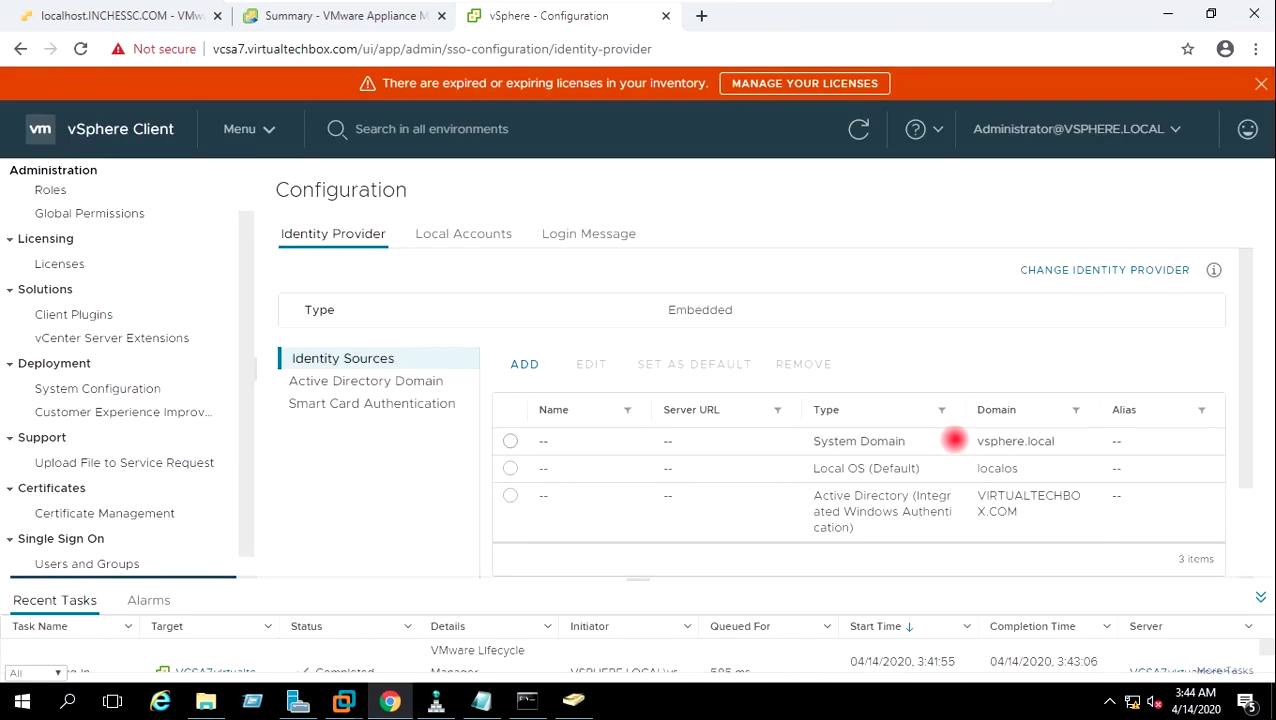
pyautogui.click(1261, 84)
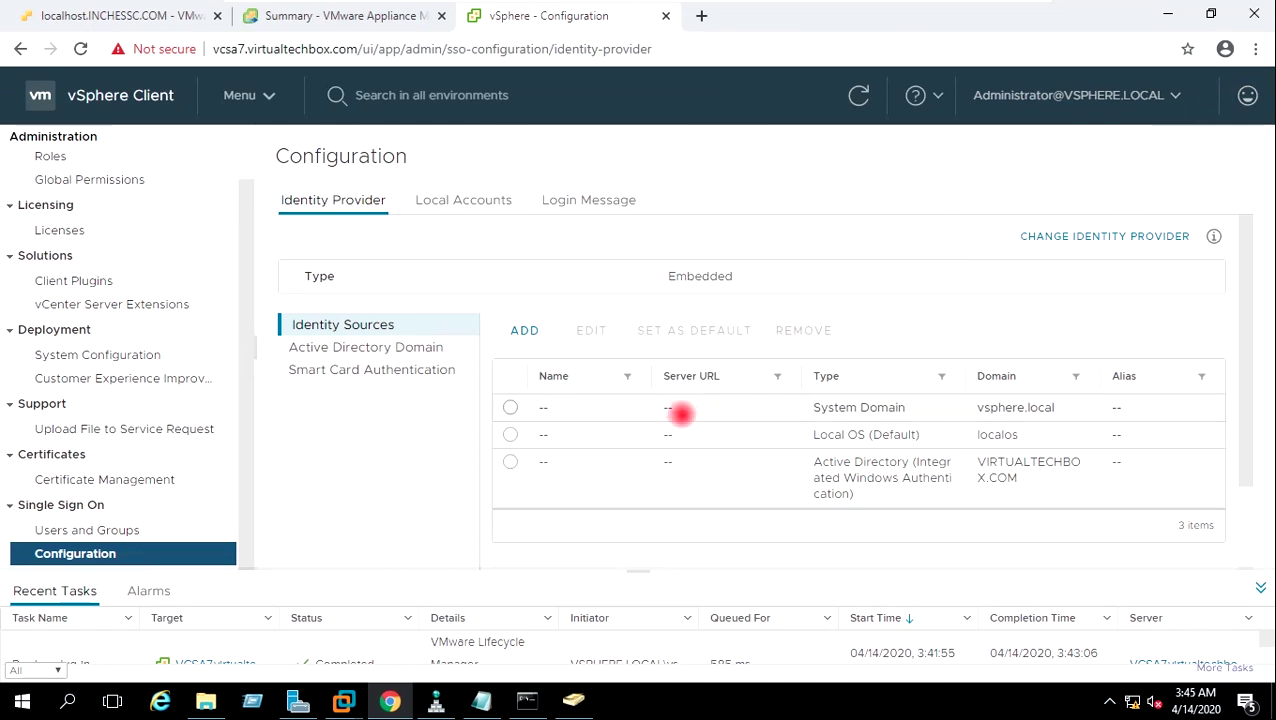
pyautogui.click(859, 95)
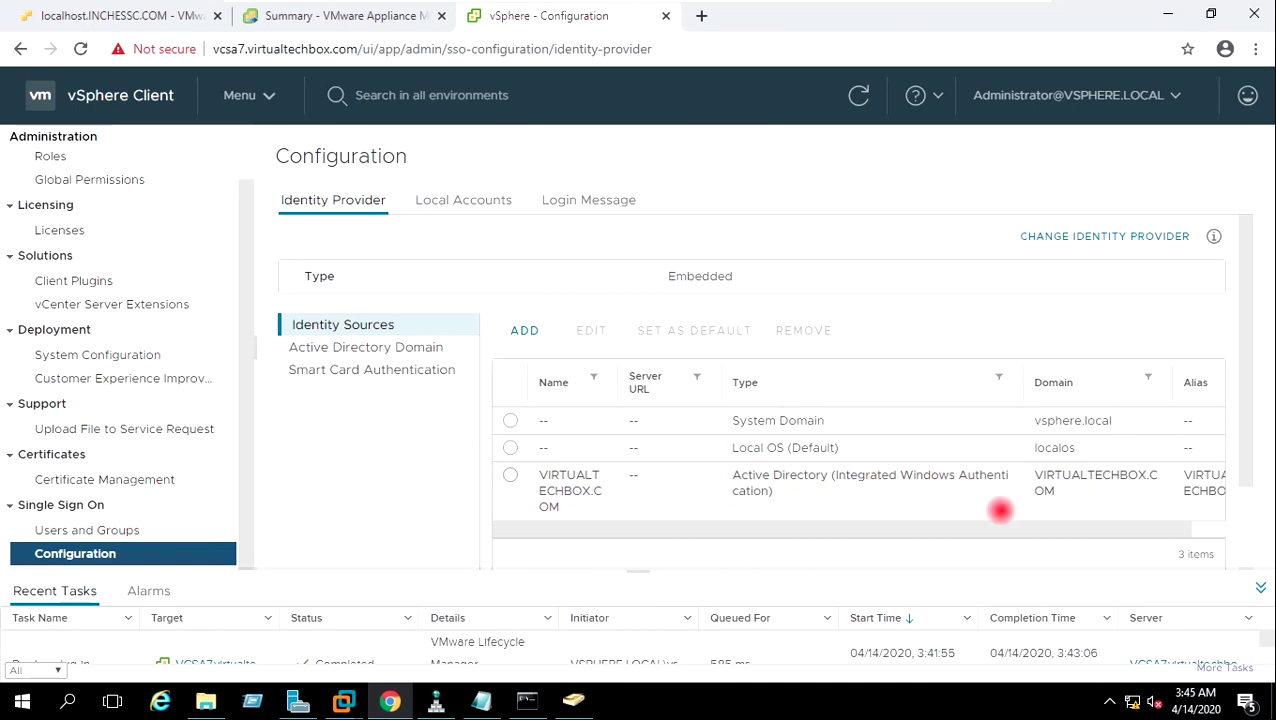
pyautogui.moveTo(1003, 530); pyautogui.dragTo(1040, 532)
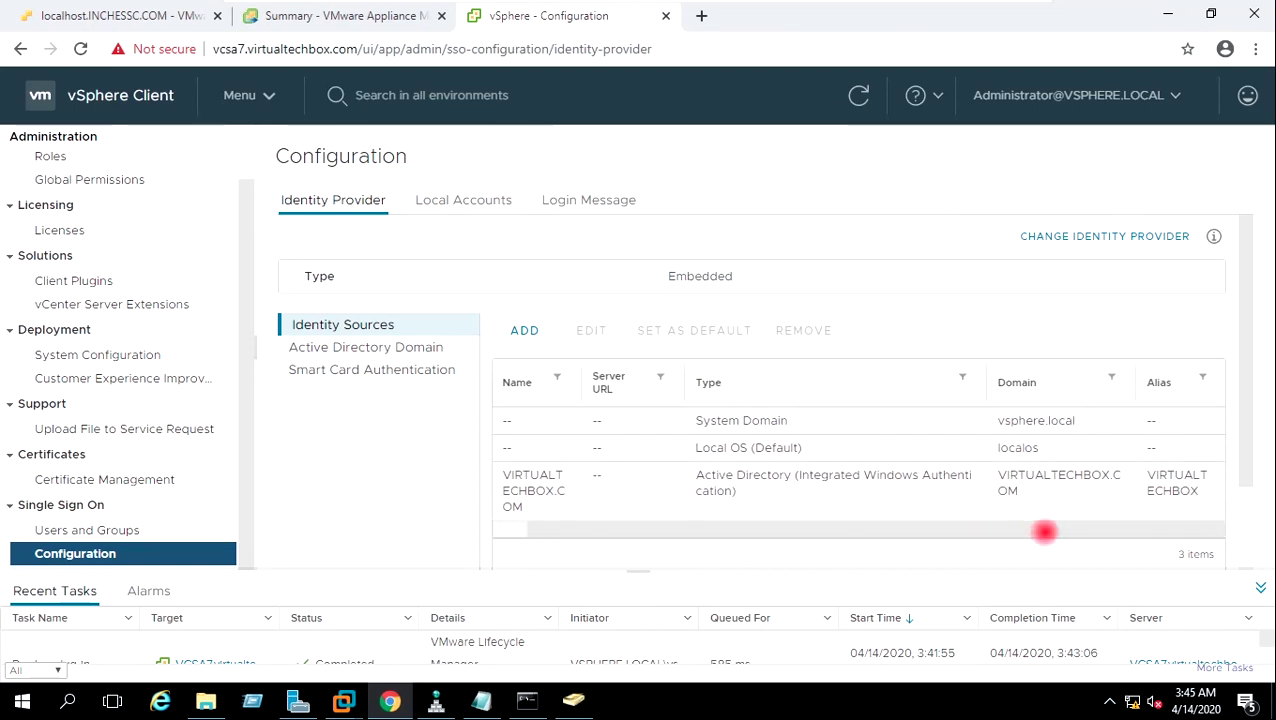
pyautogui.moveTo(1028, 529); pyautogui.dragTo(948, 524)
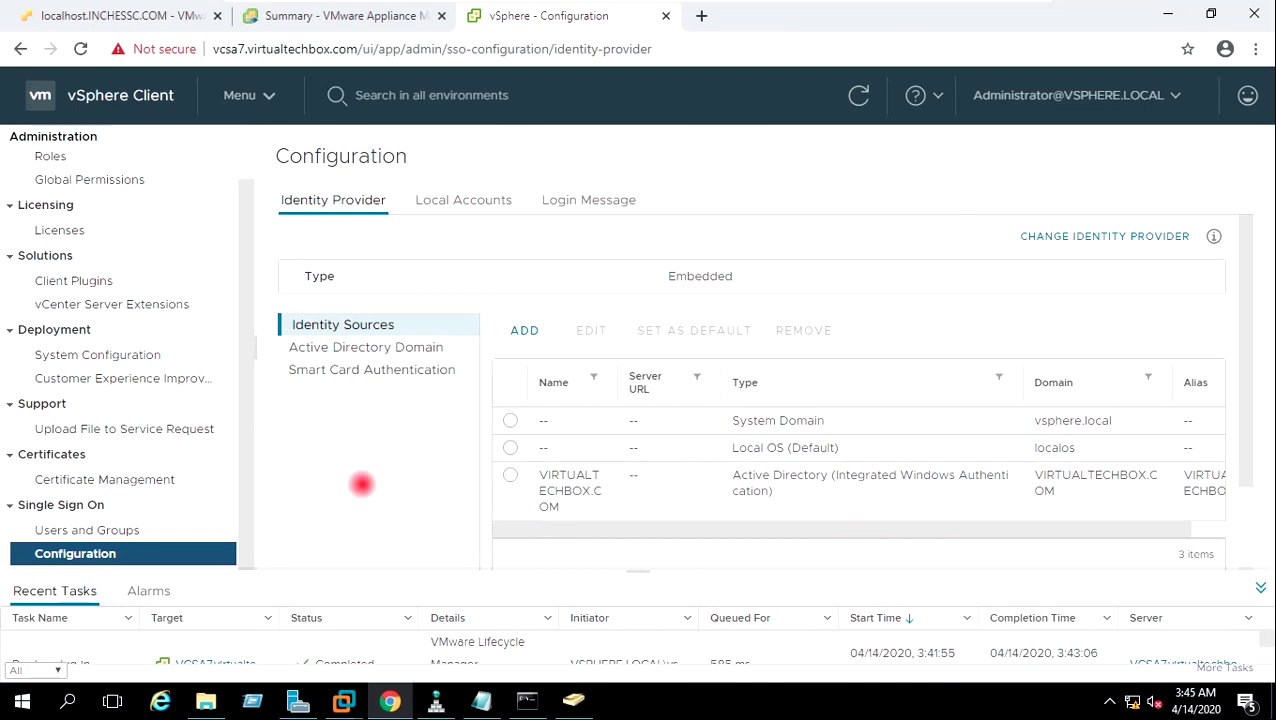
# Edit the SSO Administrators group to add VIRTUALTECHBOX.COM's Domain Admins as a member and save.
pyautogui.click(150, 527)
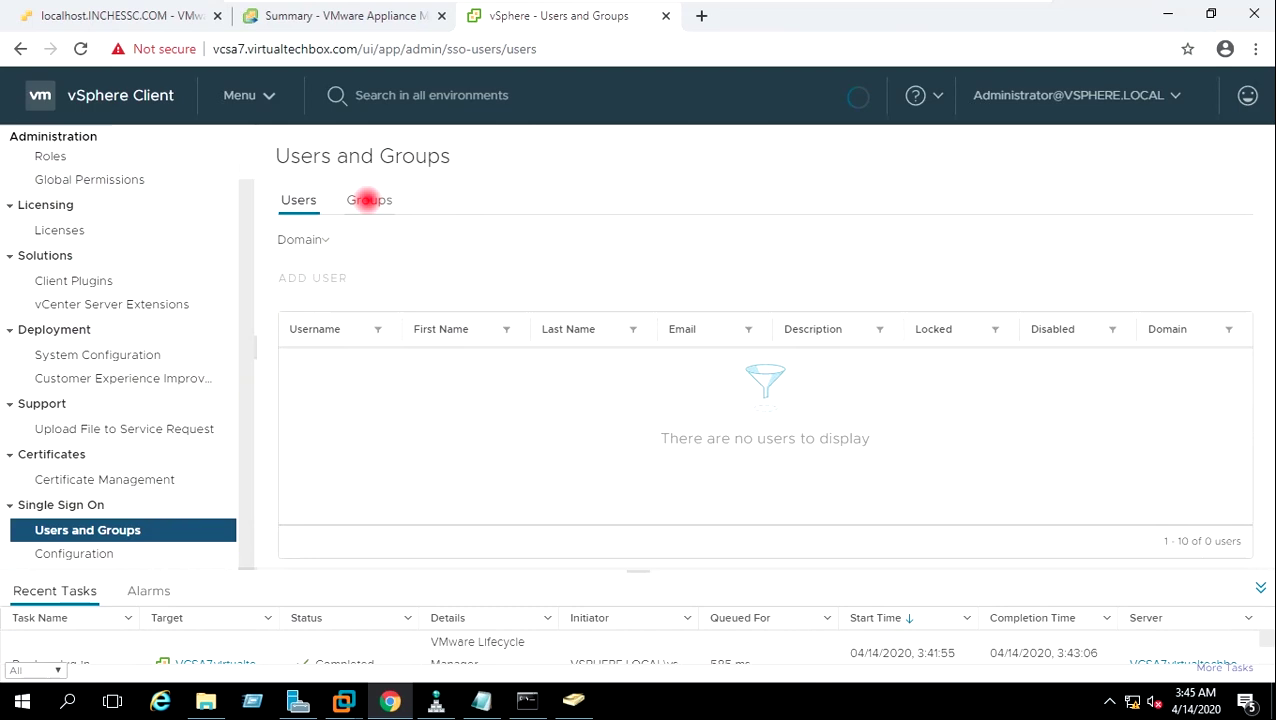
pyautogui.click(369, 200)
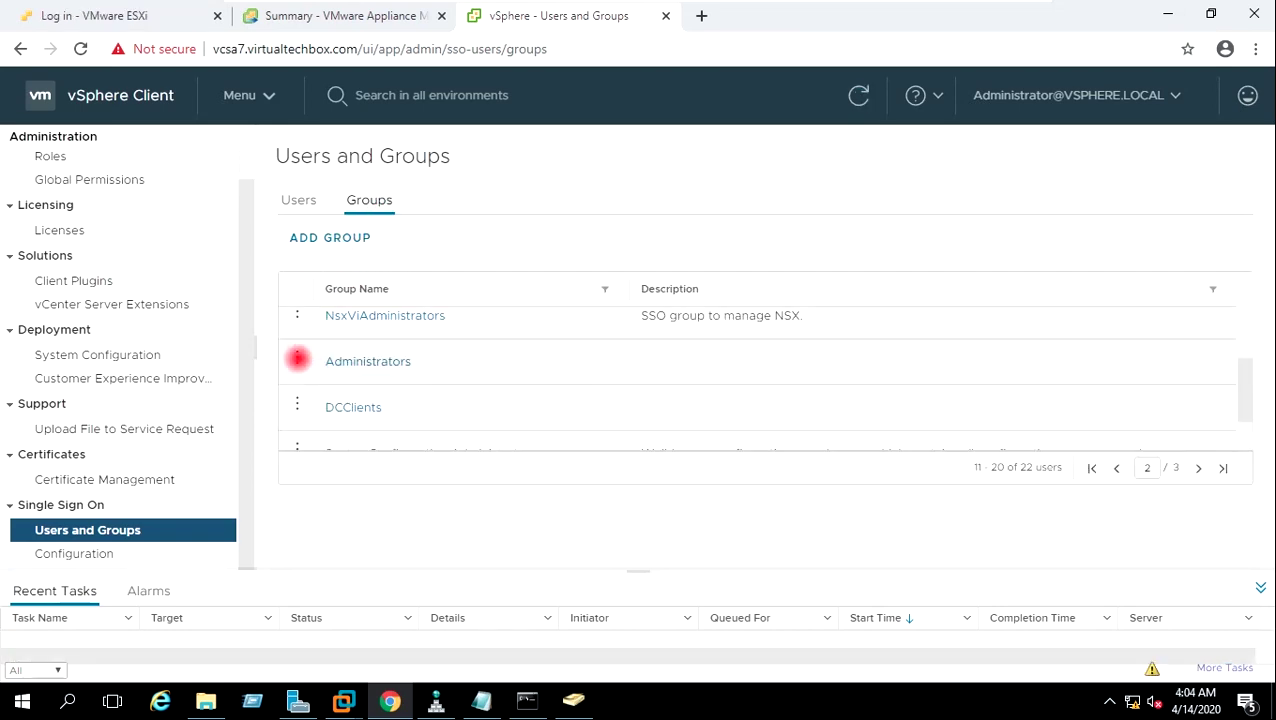
pyautogui.click(297, 358)
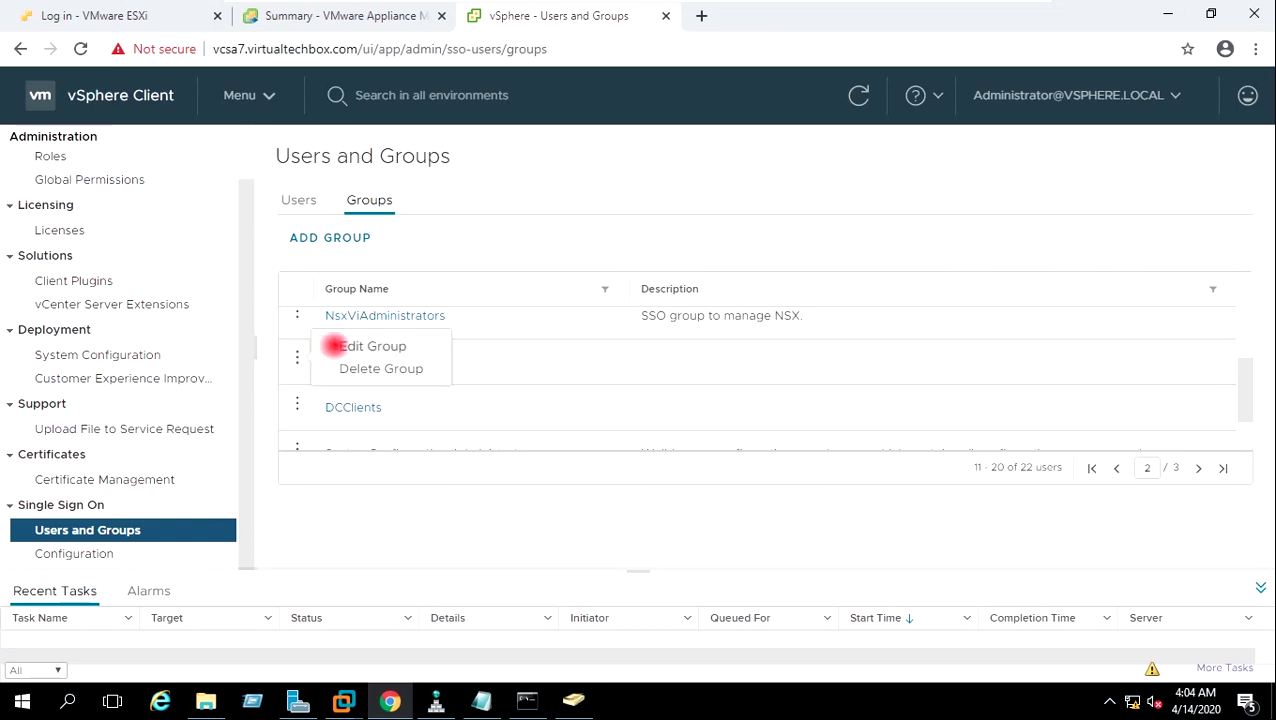
pyautogui.click(334, 345)
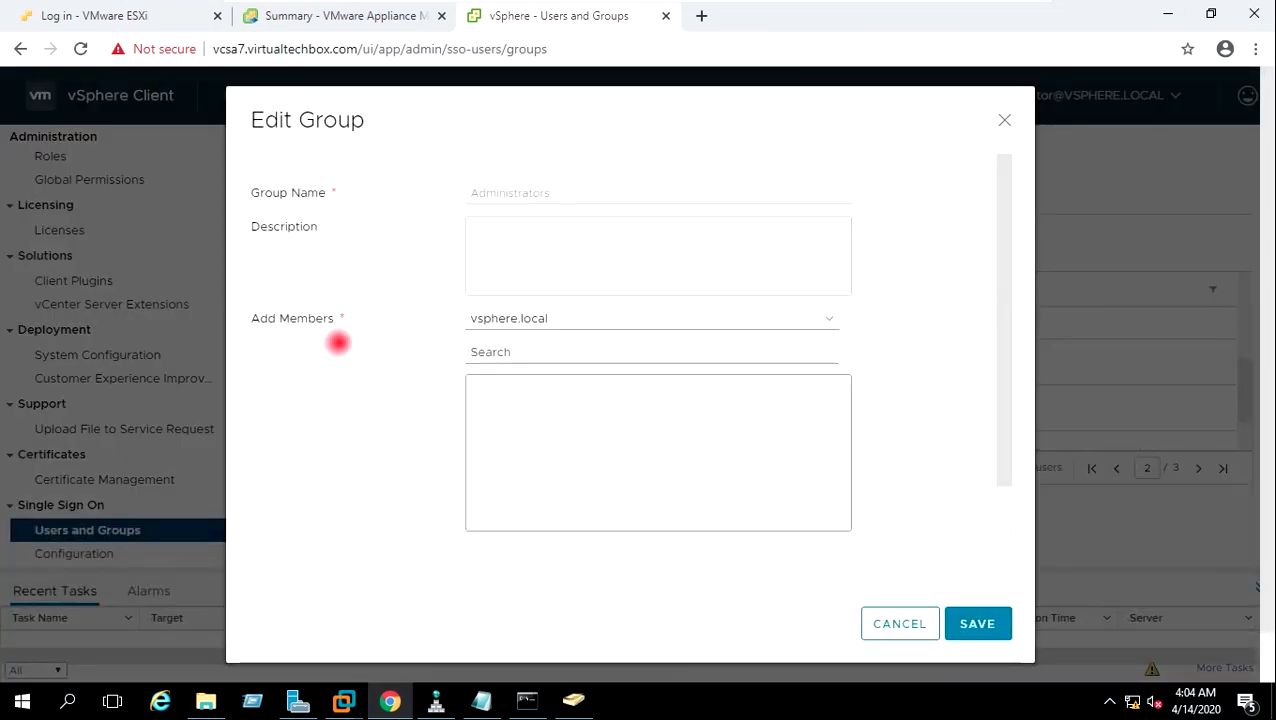
pyautogui.click(826, 318)
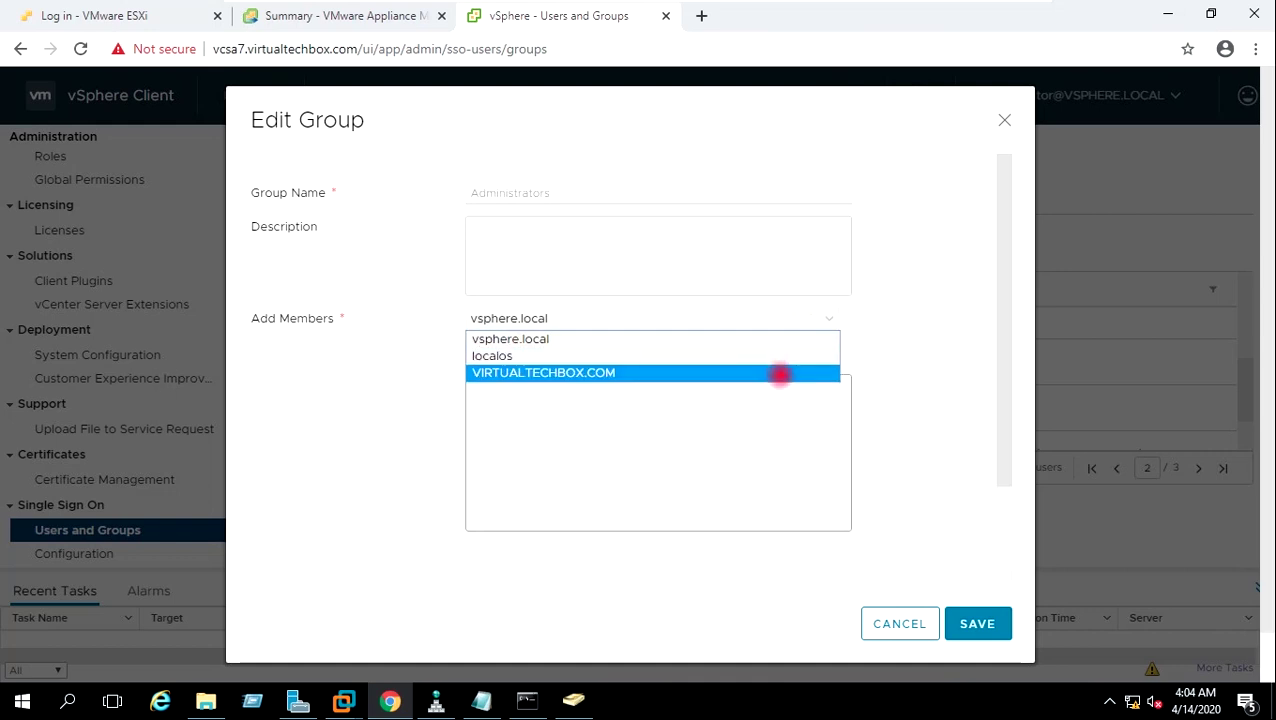
pyautogui.click(779, 373)
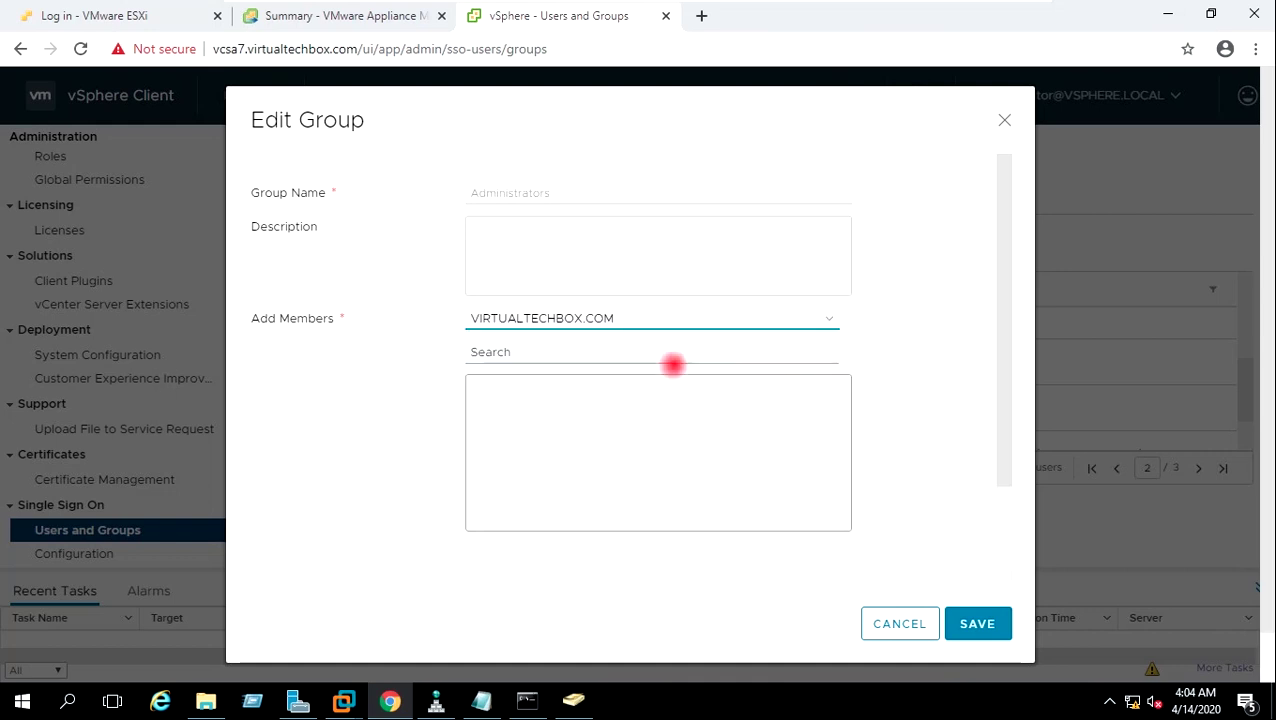
pyautogui.click(543, 354)
pyautogui.write('D')
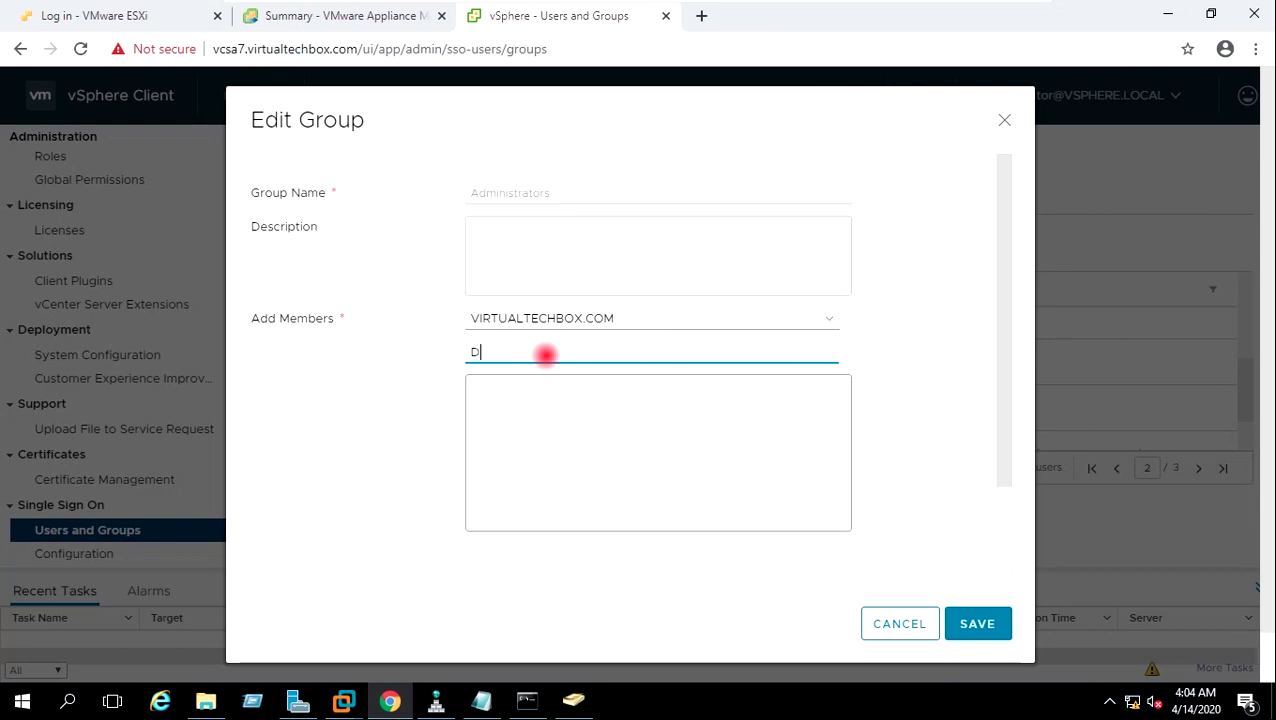
pyautogui.write('omain Ad')
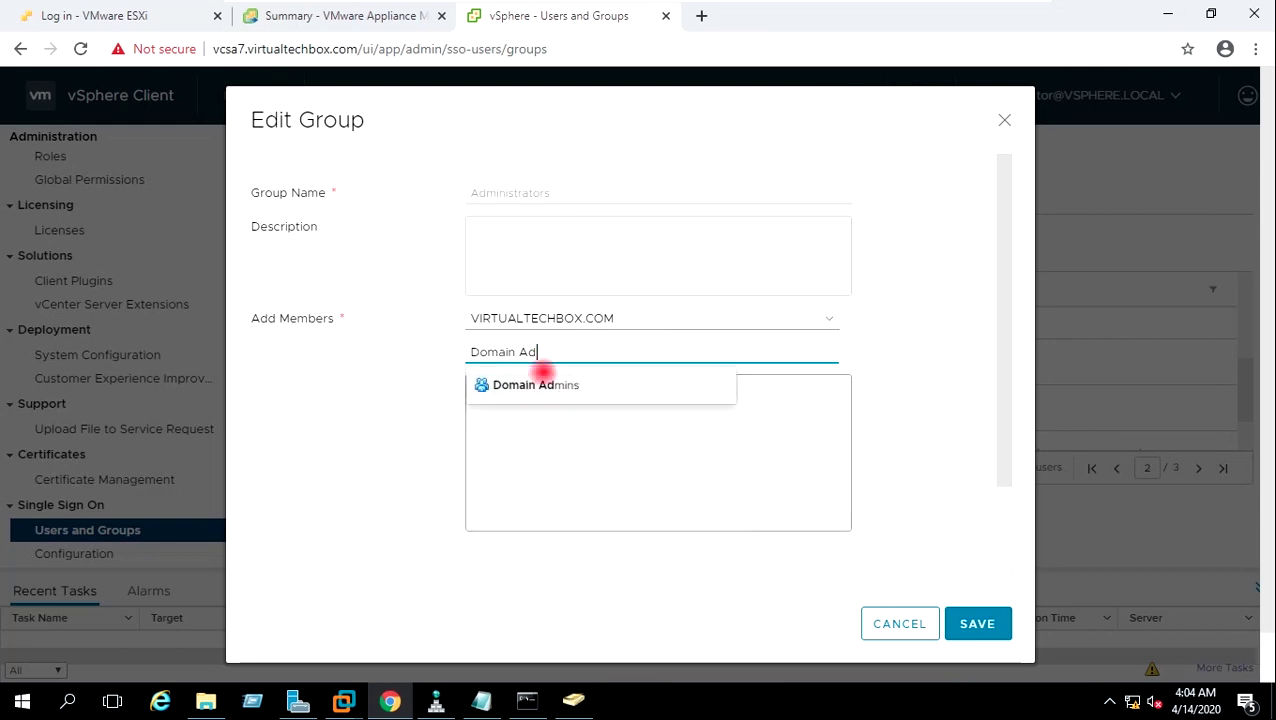
pyautogui.click(530, 386)
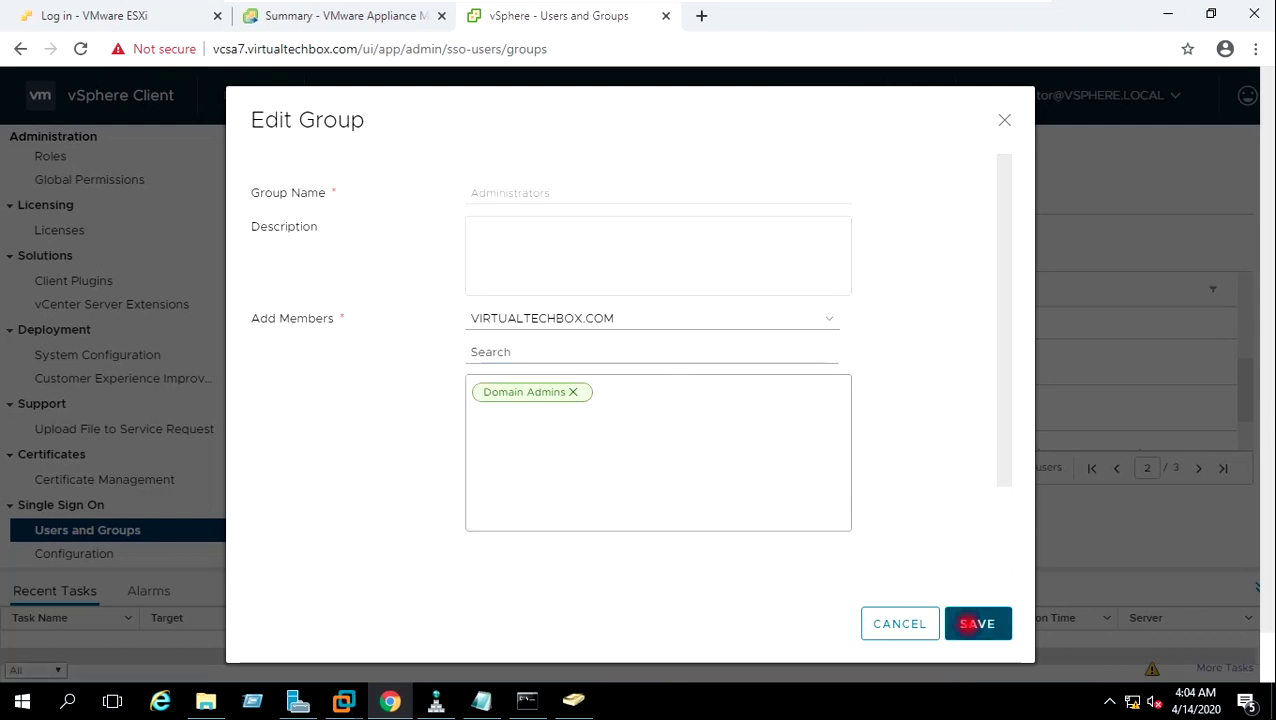
pyautogui.click(977, 623)
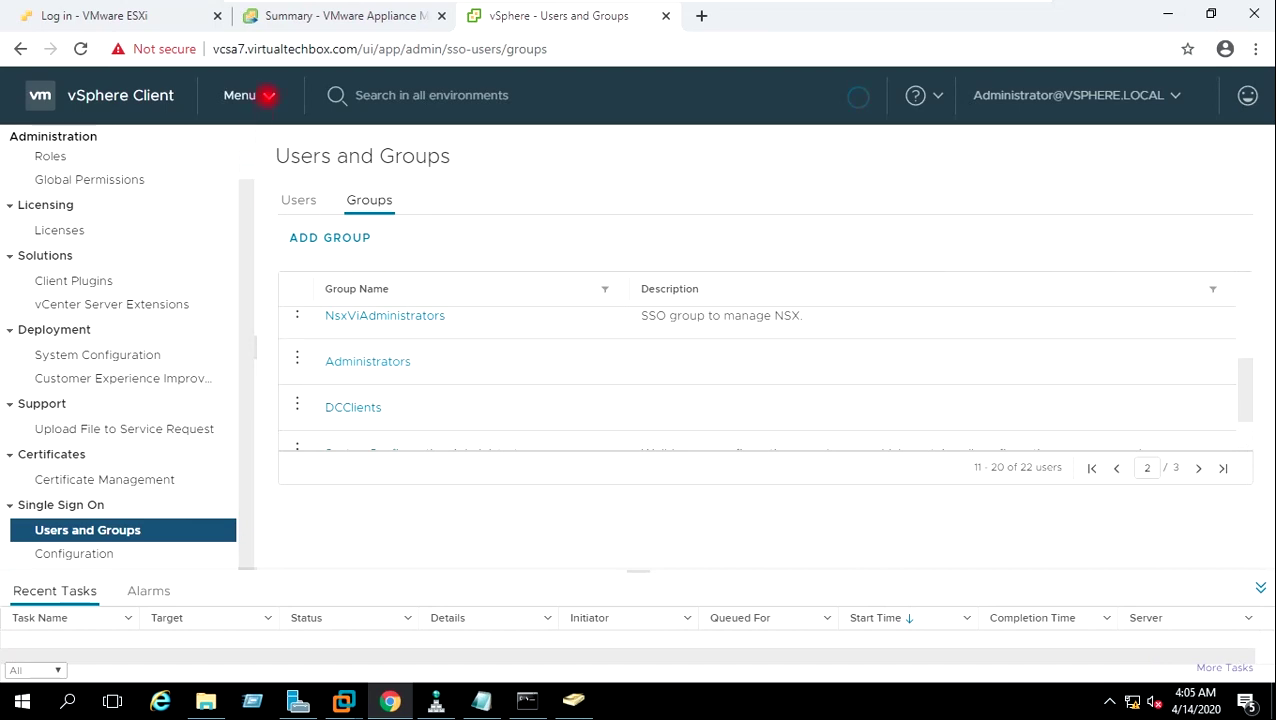
# Select VCSA7.virtualtechbox.com in the Hosts and Clusters inventory to view its permissions.
pyautogui.click(268, 95)
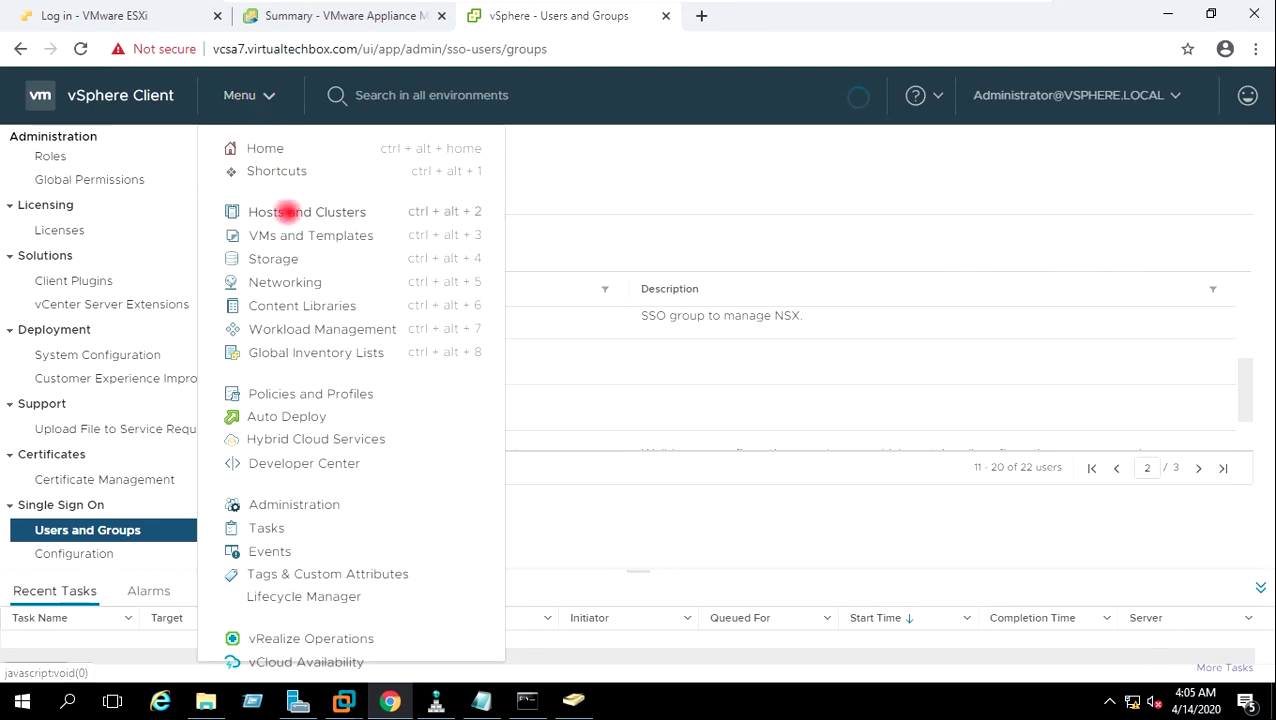
pyautogui.click(286, 211)
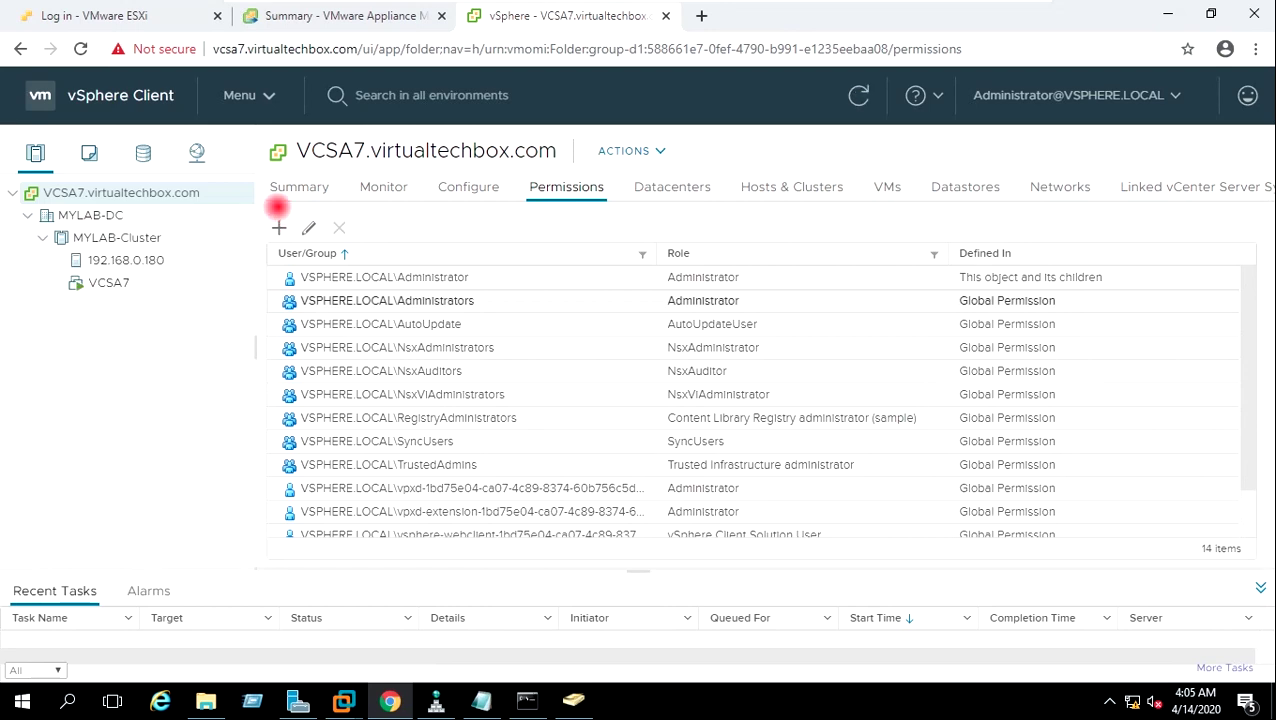
pyautogui.click(143, 191)
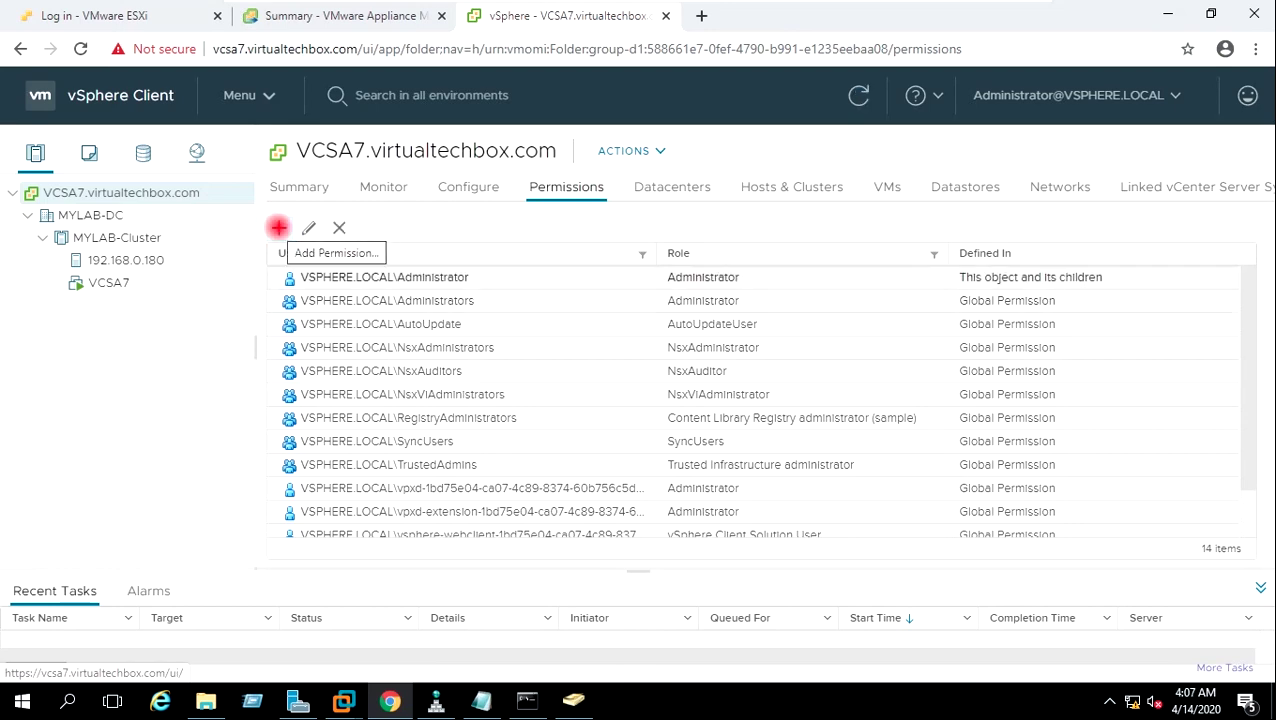
# Add a vCenter permission giving VIRTUALTECHBOX.COM Domain Admins the Administrator role, propagated to children.
pyautogui.click(278, 228)
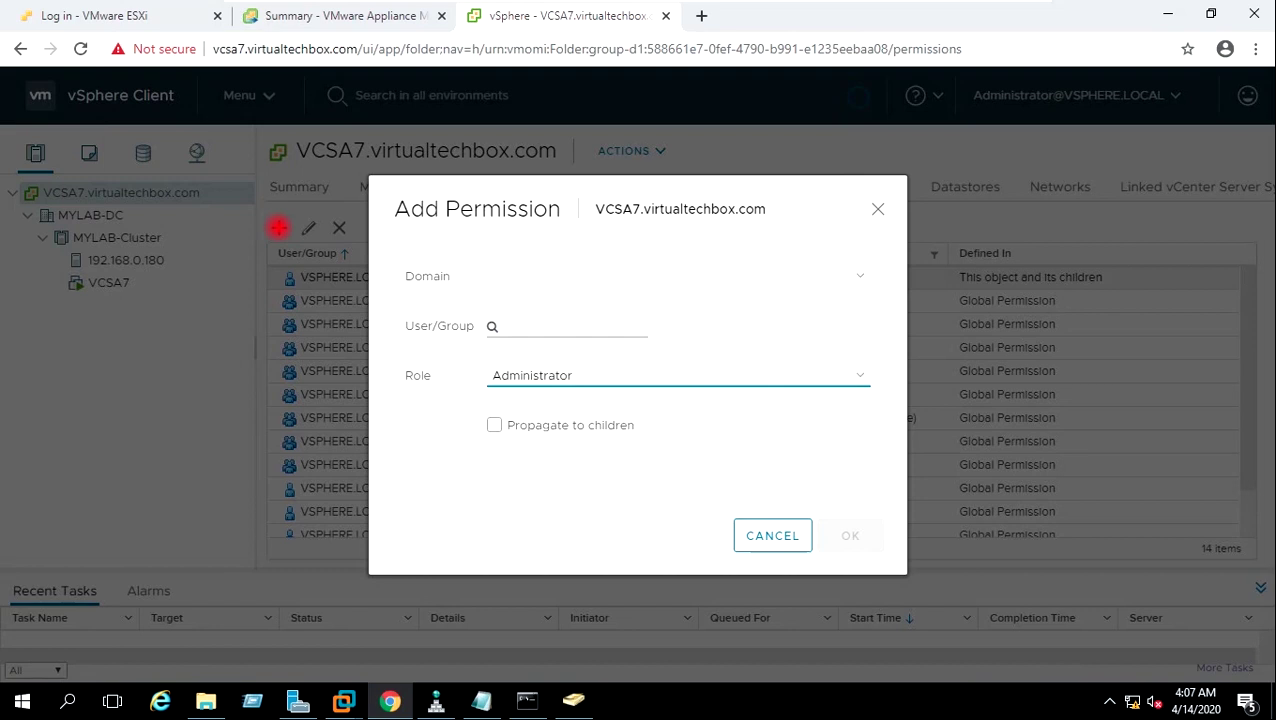
pyautogui.click(860, 275)
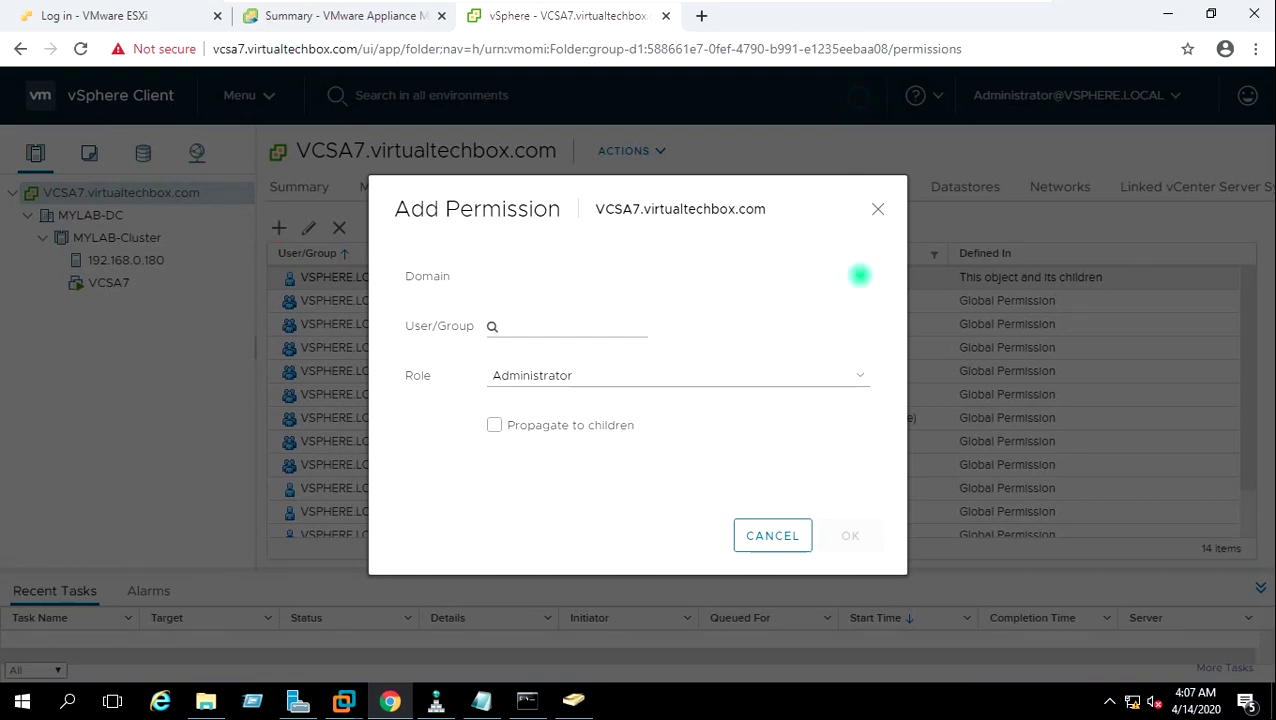
pyautogui.click(860, 275)
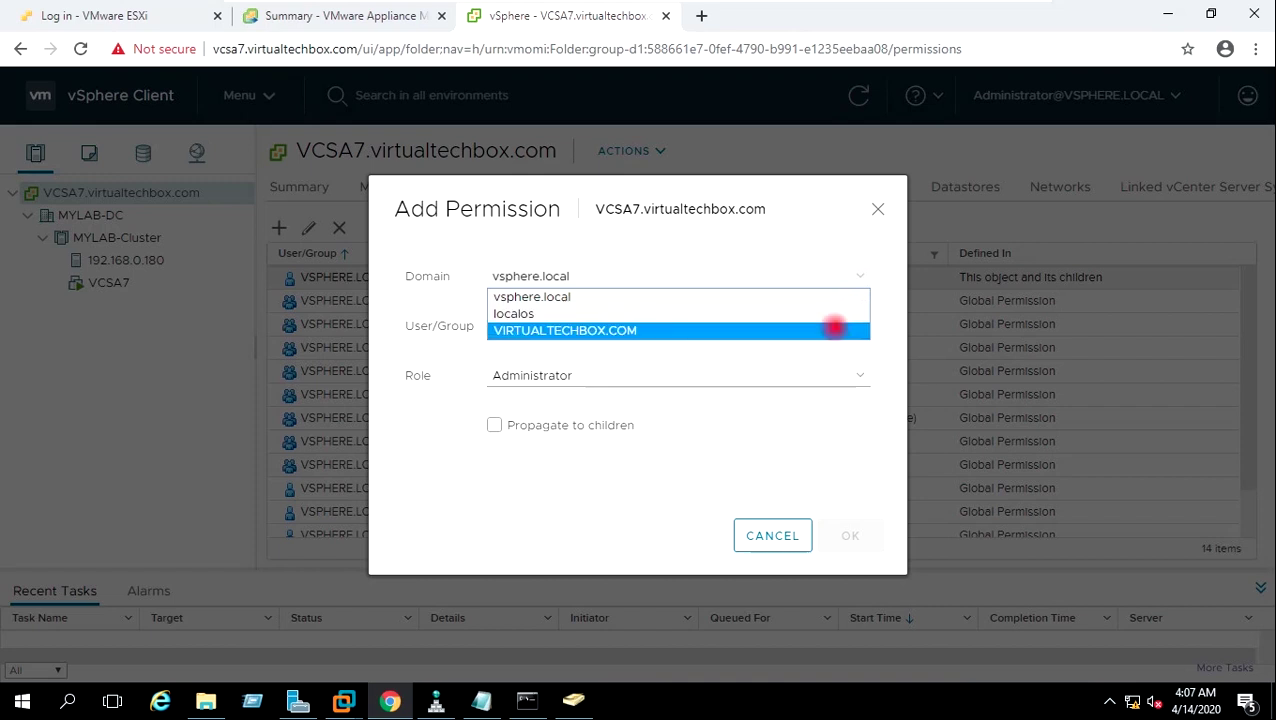
pyautogui.click(834, 327)
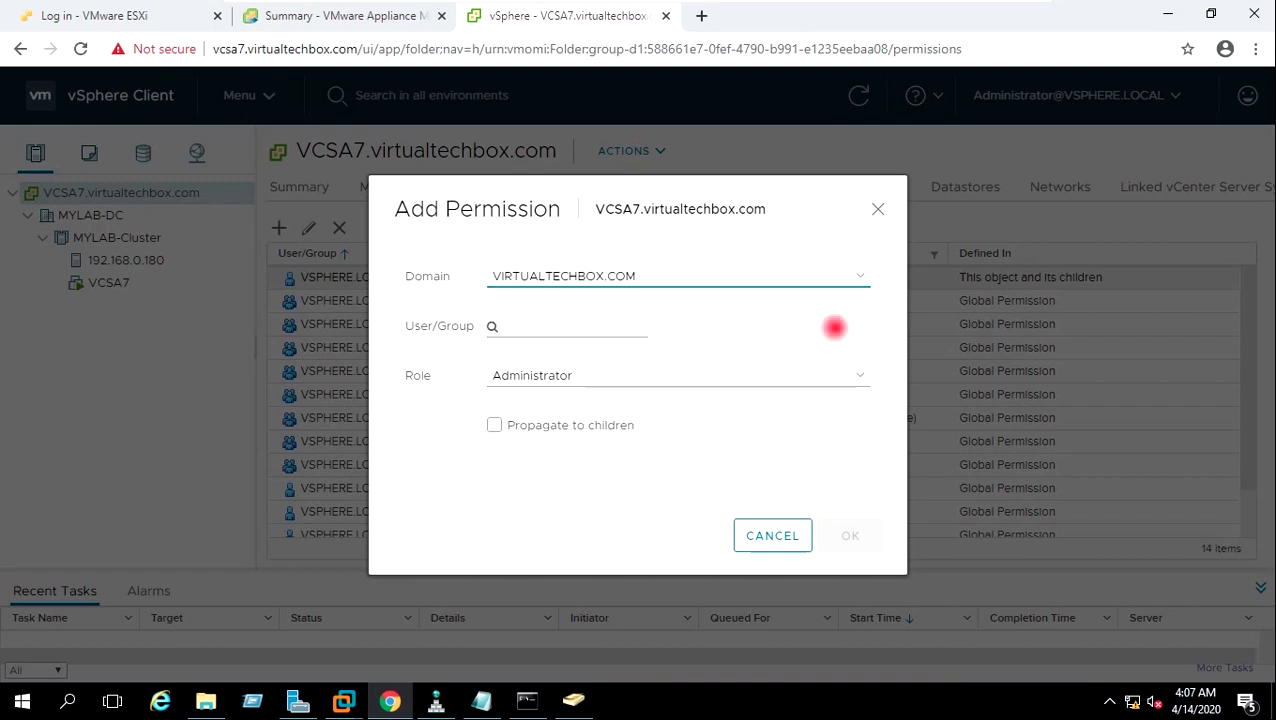
pyautogui.click(637, 326)
pyautogui.write('Domain Ad')
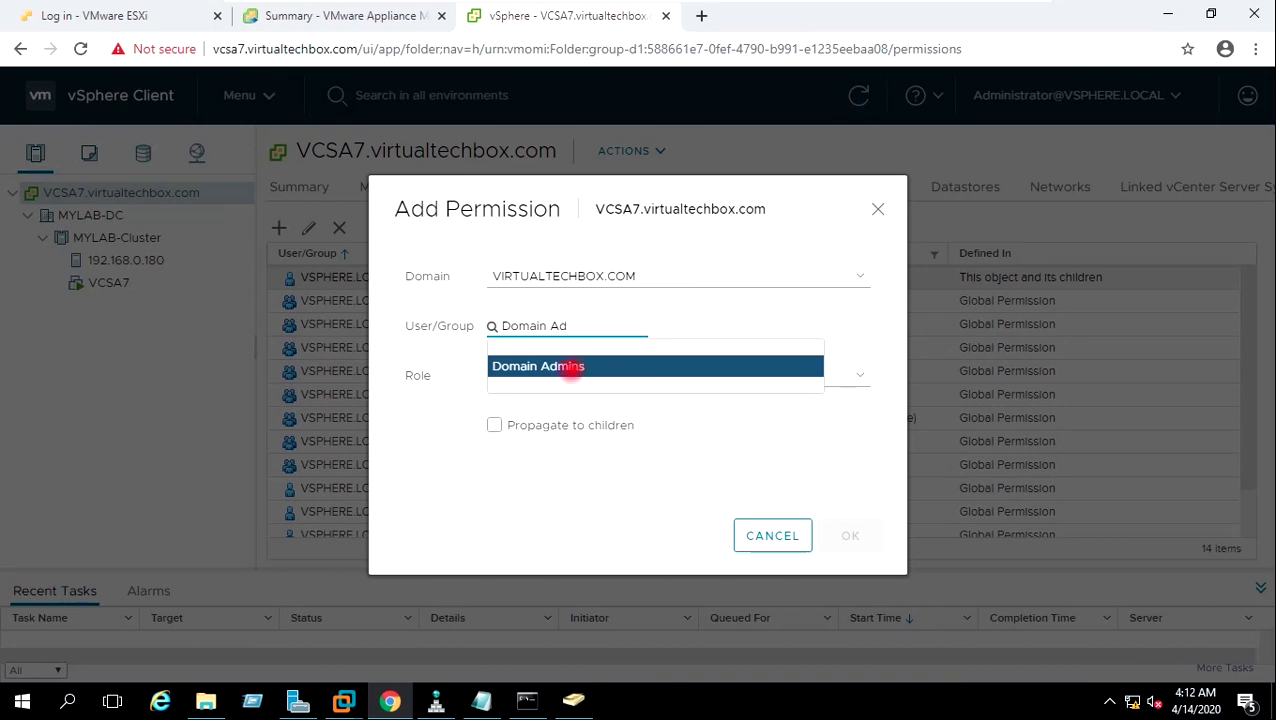
pyautogui.click(563, 366)
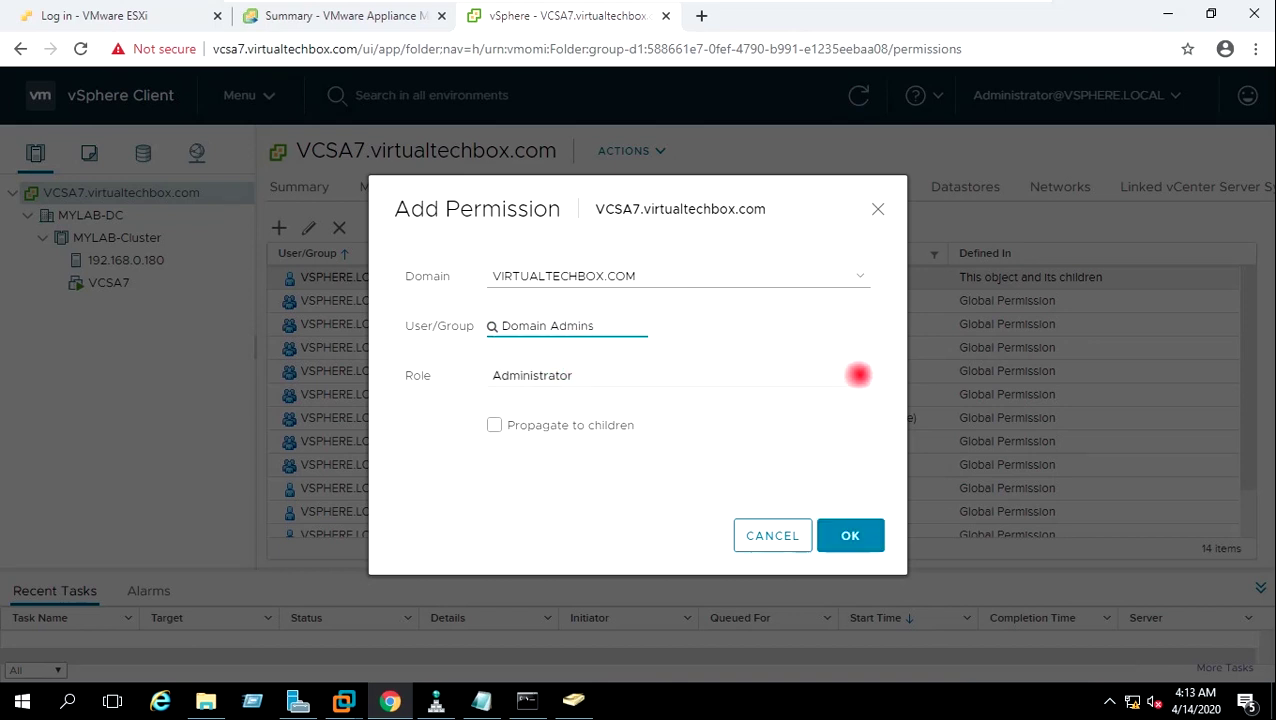
pyautogui.click(858, 375)
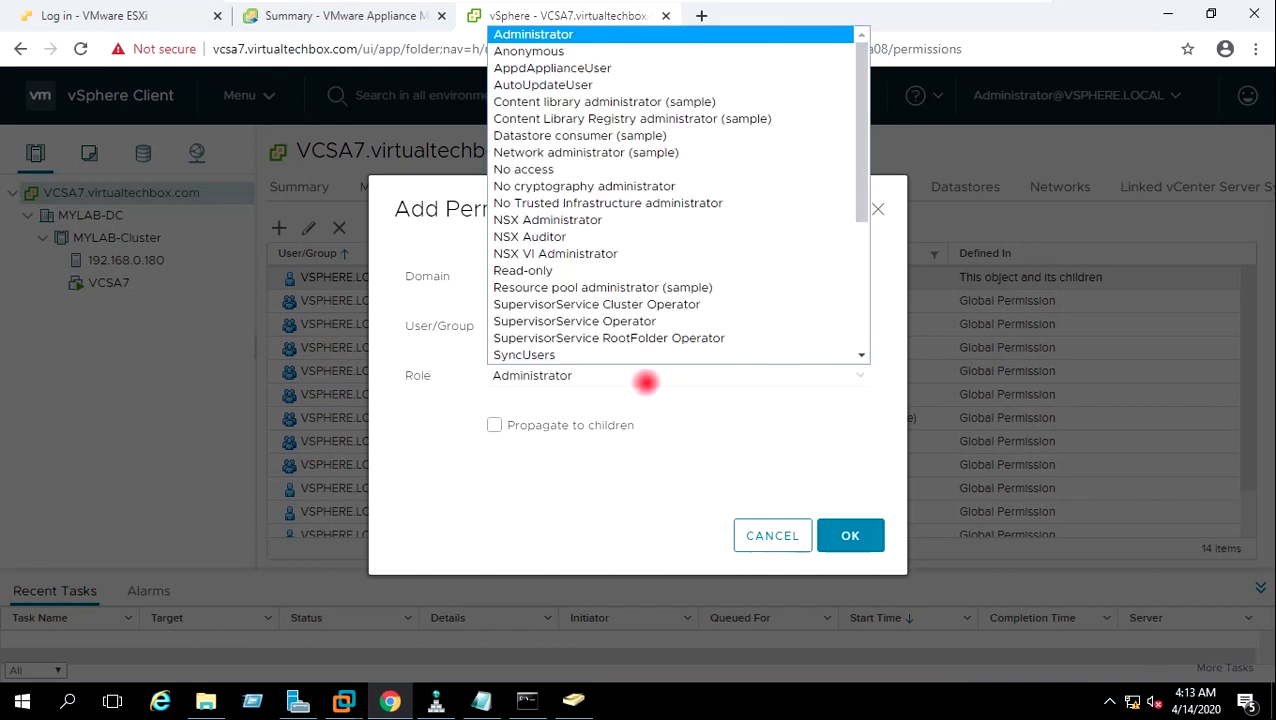
pyautogui.press('Down')
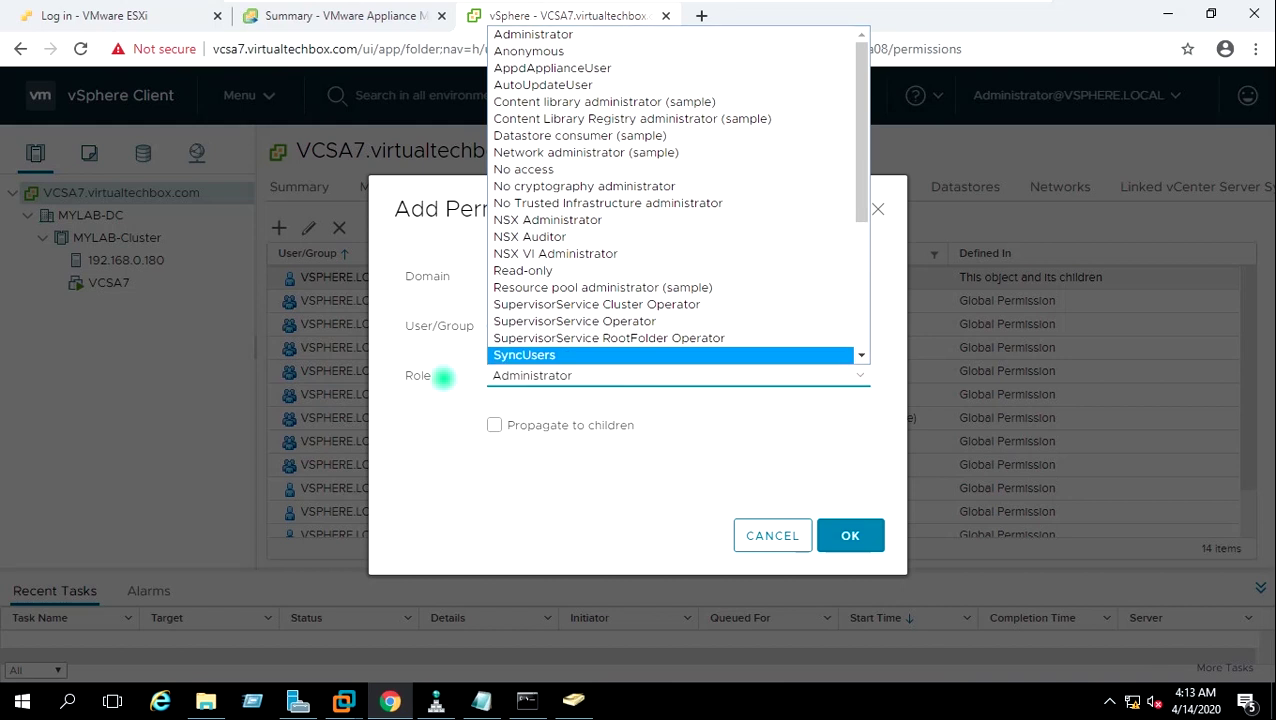
pyautogui.click(443, 377)
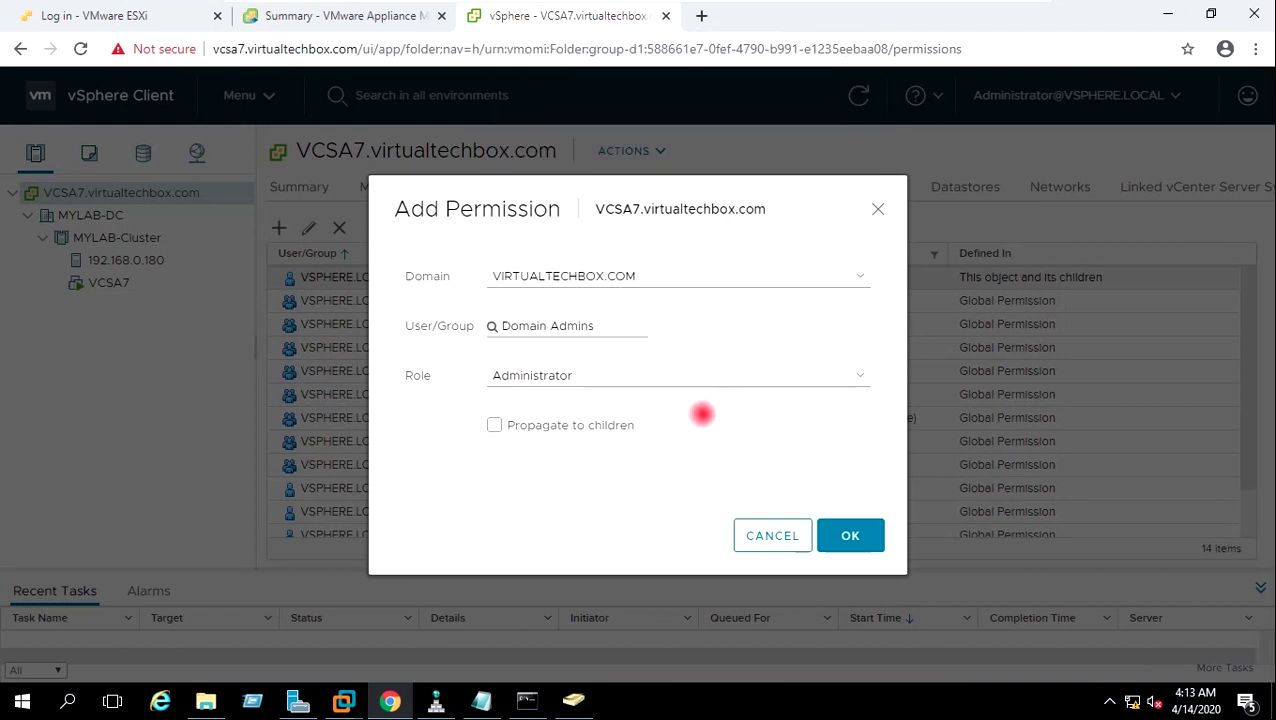
pyautogui.click(494, 425)
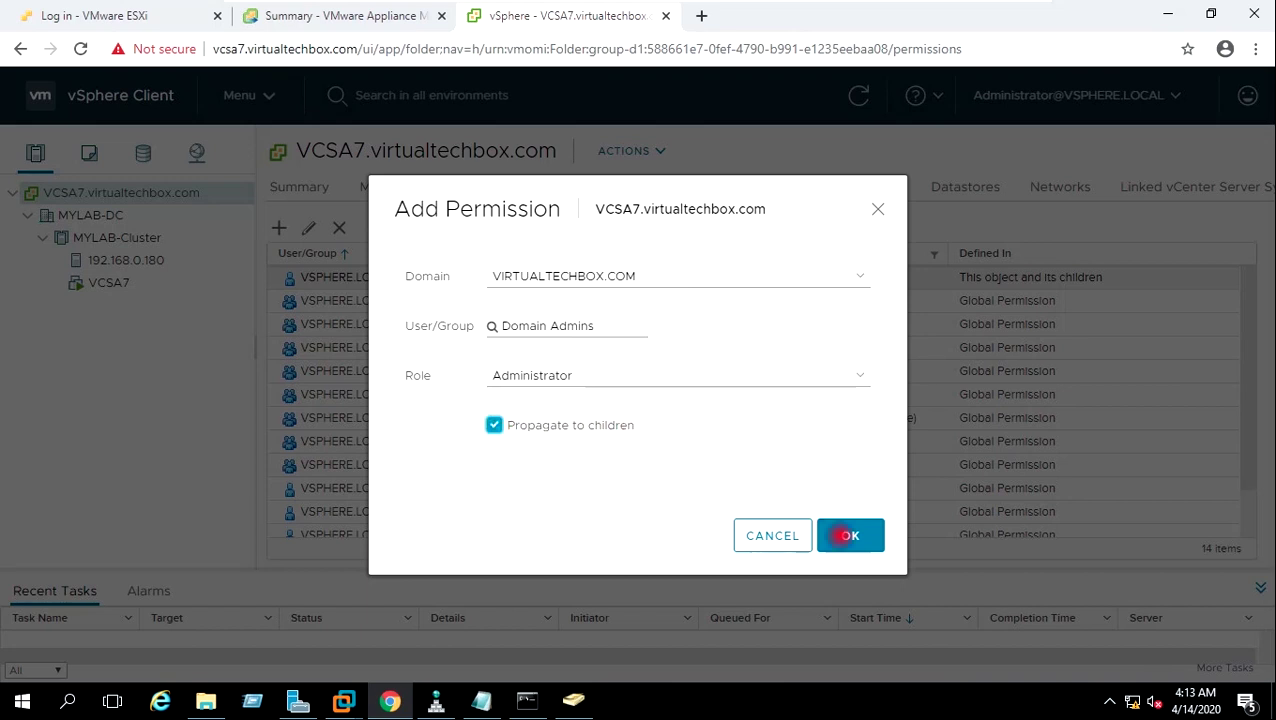
pyautogui.click(849, 535)
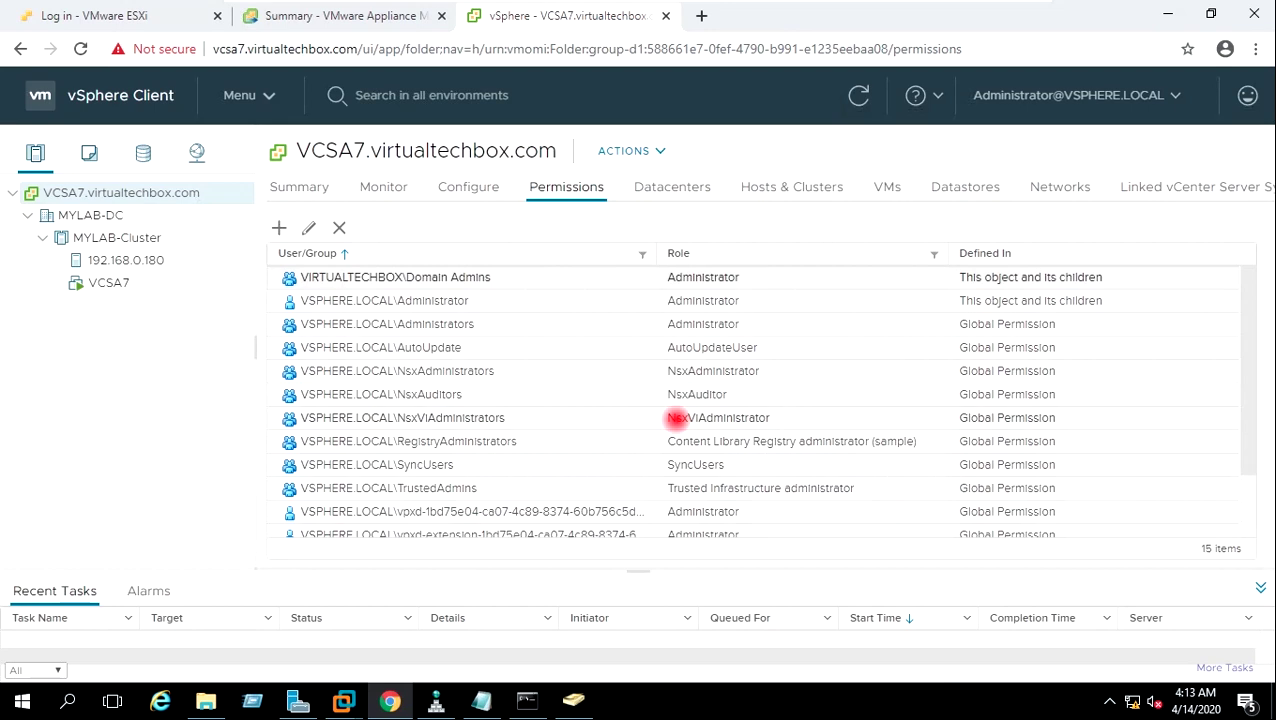
# Check the new Domain Admins Administrator entry, then log out of the administrator session.
pyautogui.click(455, 278)
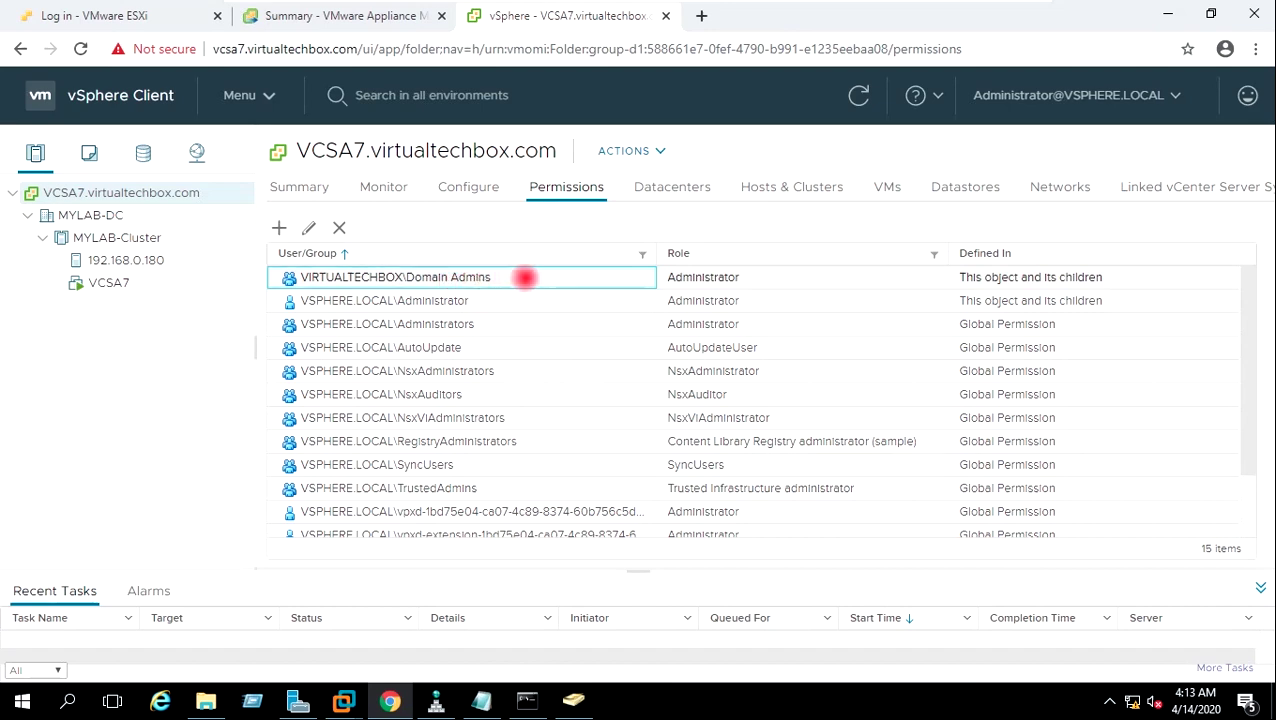
pyautogui.click(690, 279)
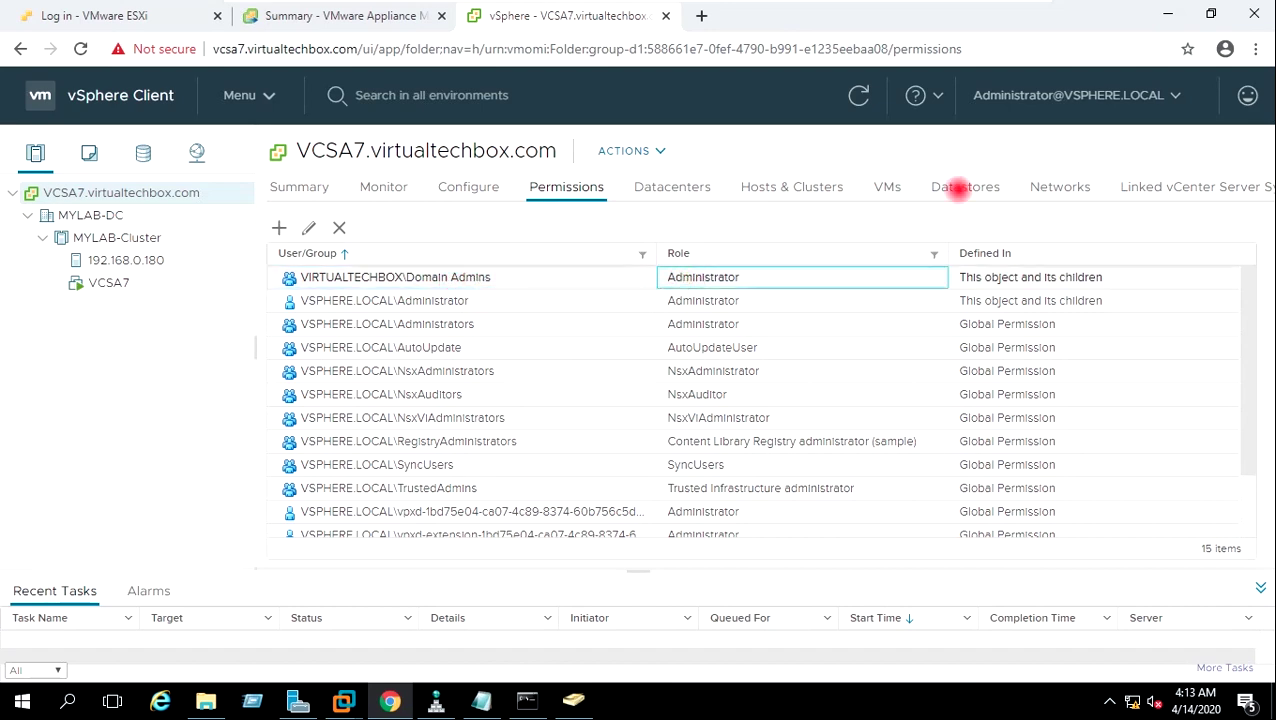
pyautogui.click(1176, 95)
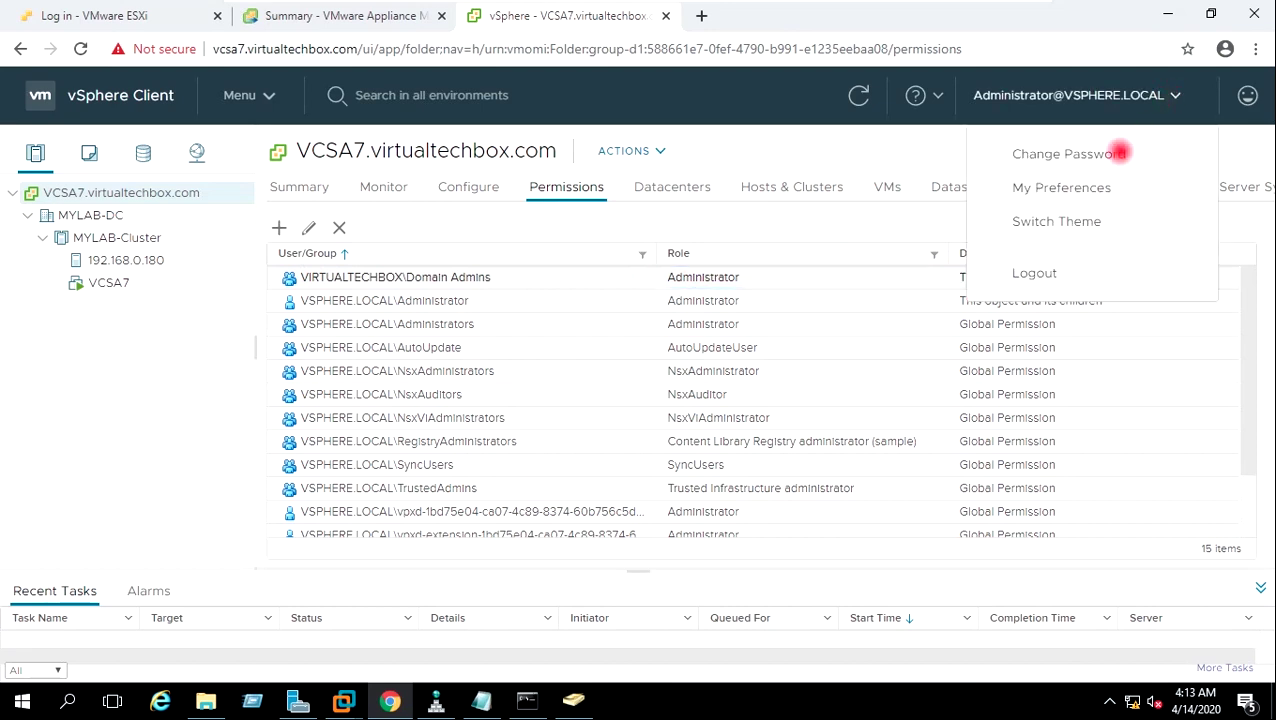
pyautogui.click(1054, 271)
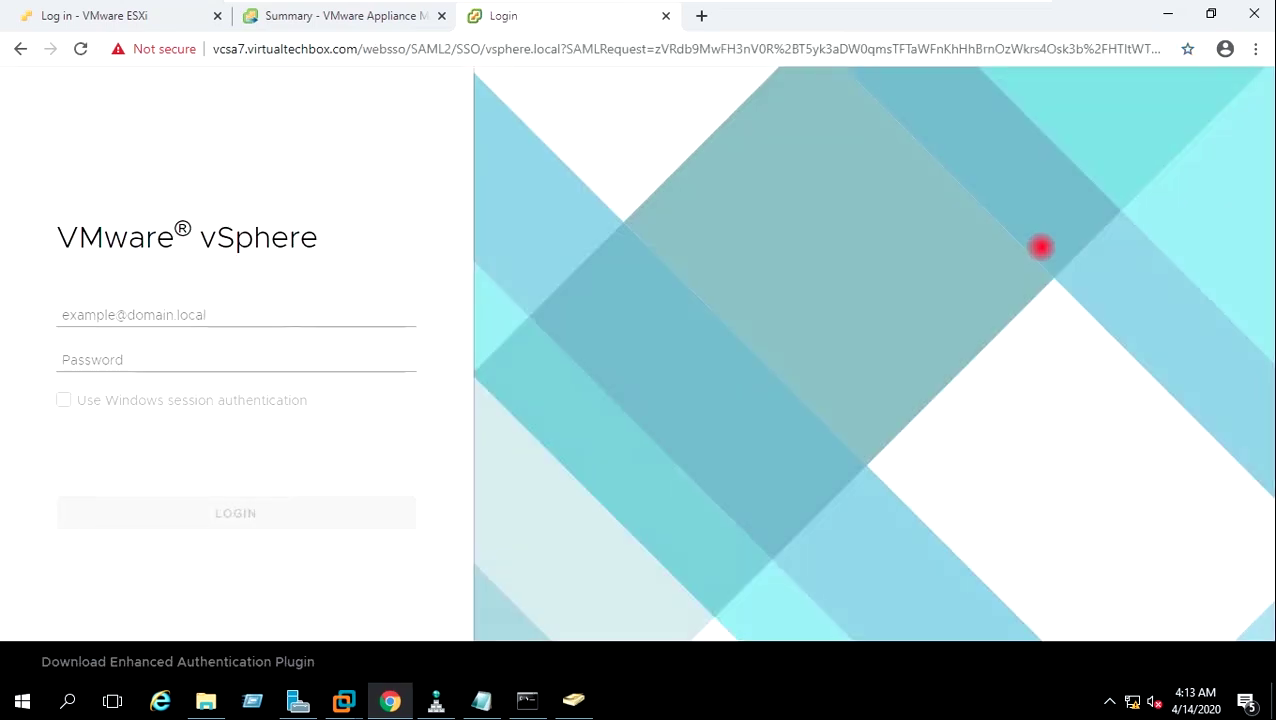
# Log into vSphere Client with the VIRTUALTECHBOX.COM domain administrator account and its password.
pyautogui.click(235, 314)
pyautogui.click(235, 314)
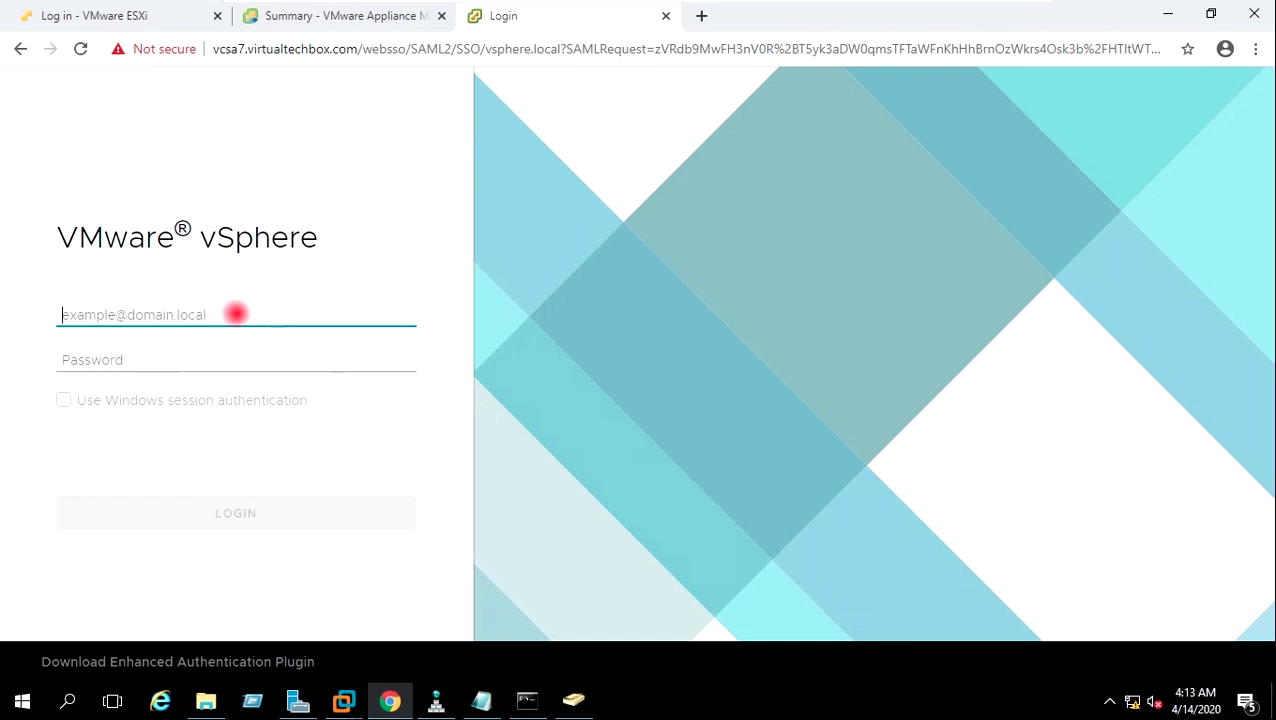
pyautogui.write('A')
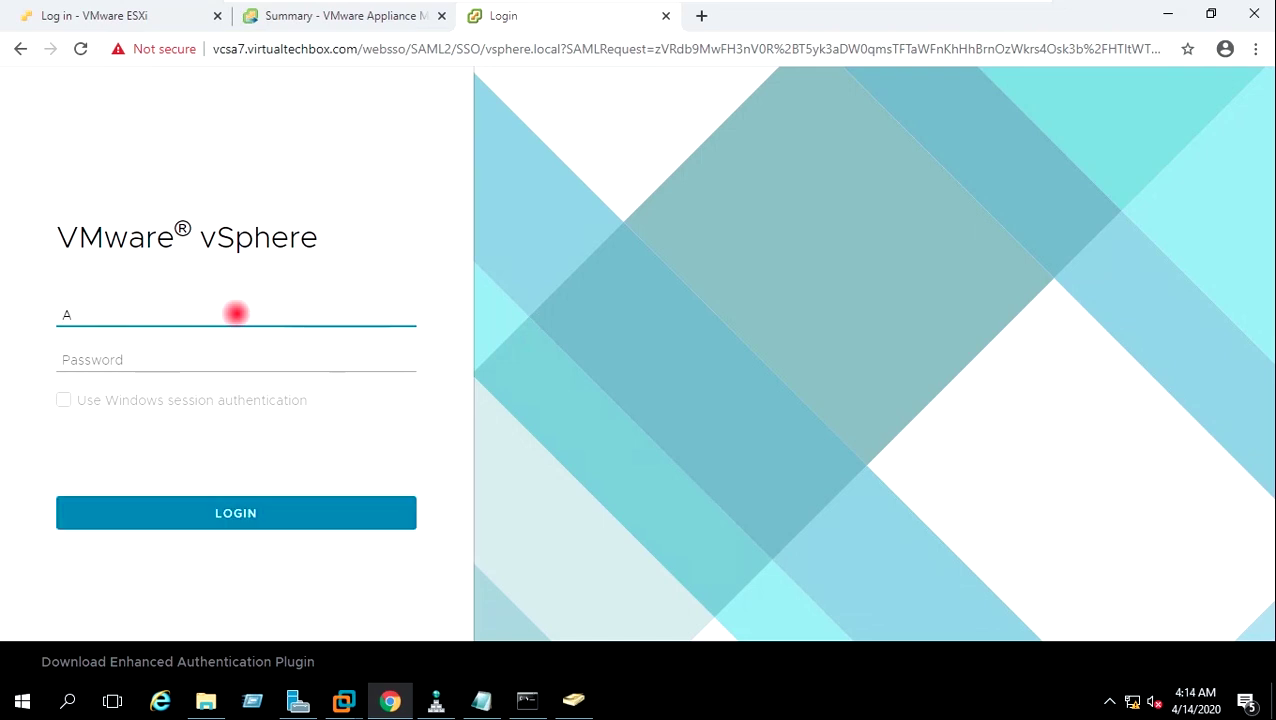
pyautogui.write('dministrator')
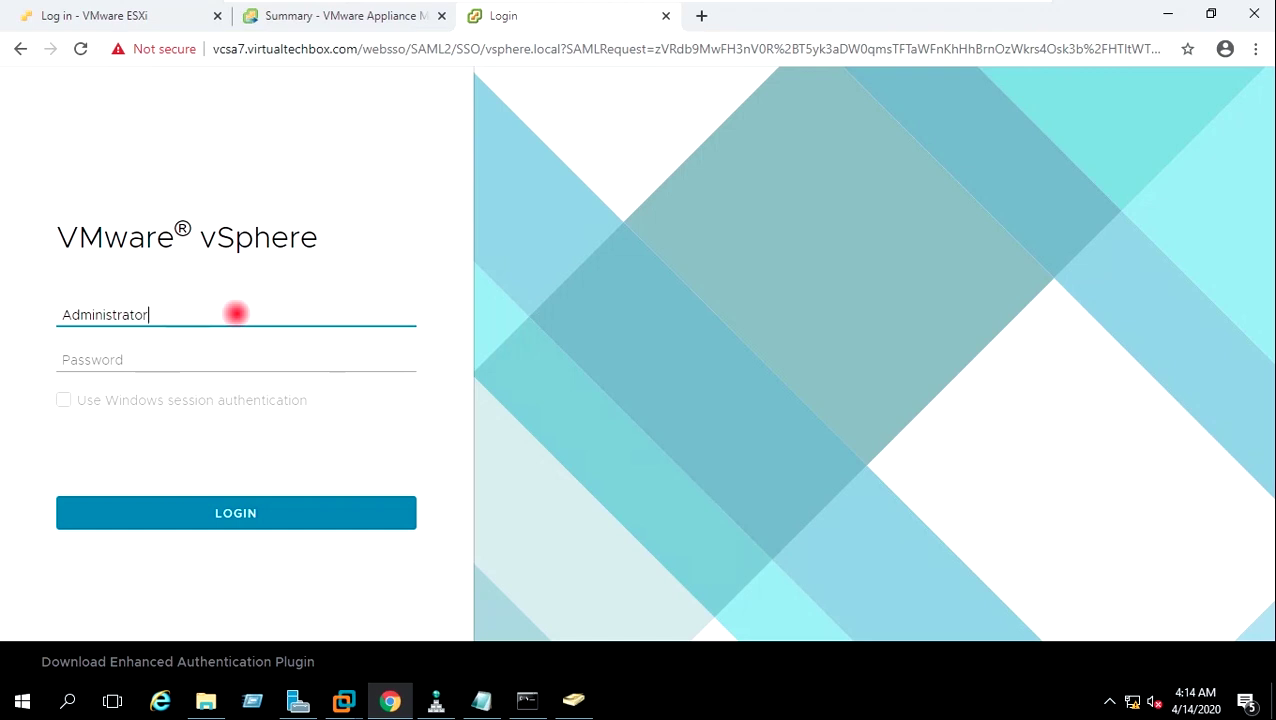
pyautogui.write('@VIRTUALTECHBOX')
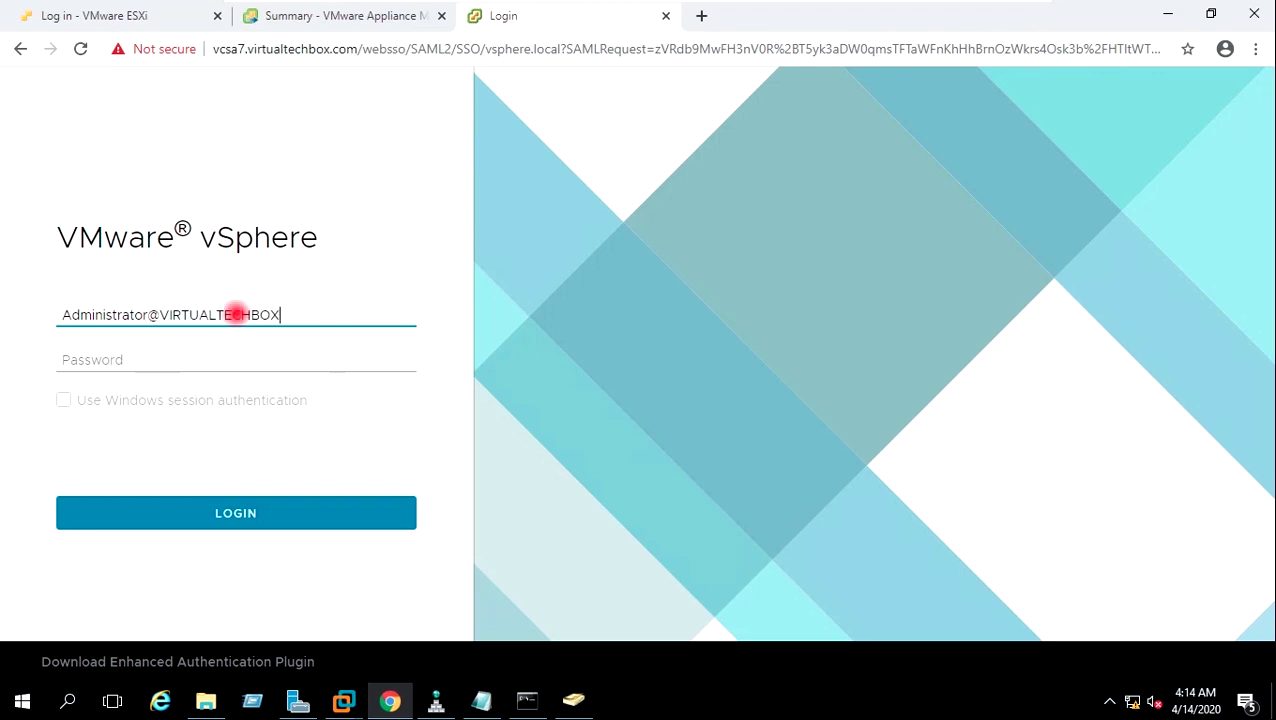
pyautogui.write('.COM')
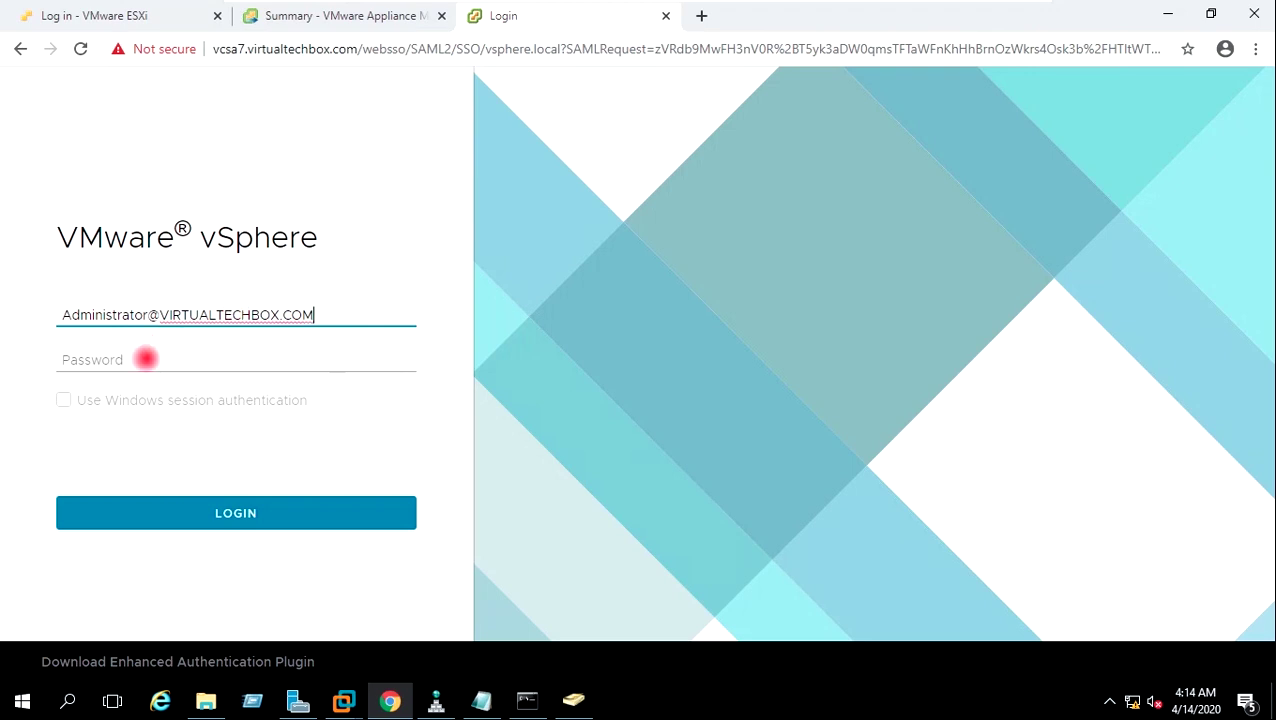
pyautogui.click(145, 358)
pyautogui.write('••••••••••')
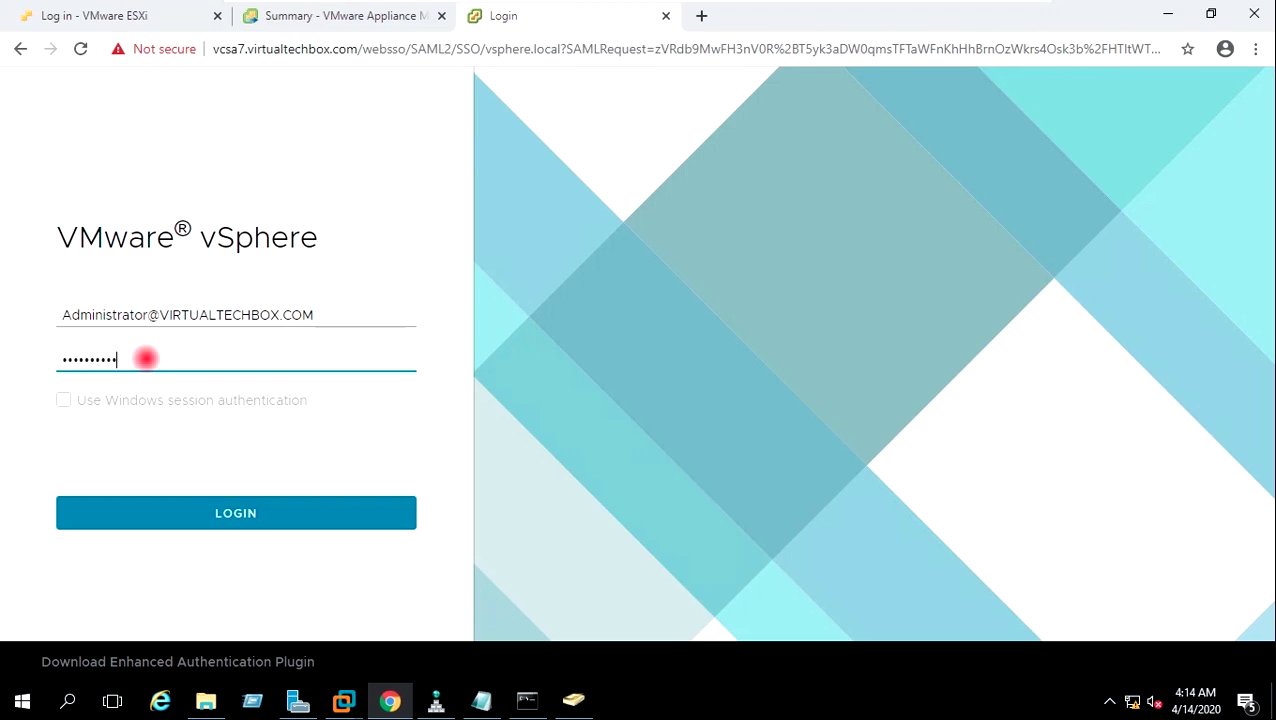
pyautogui.click(197, 505)
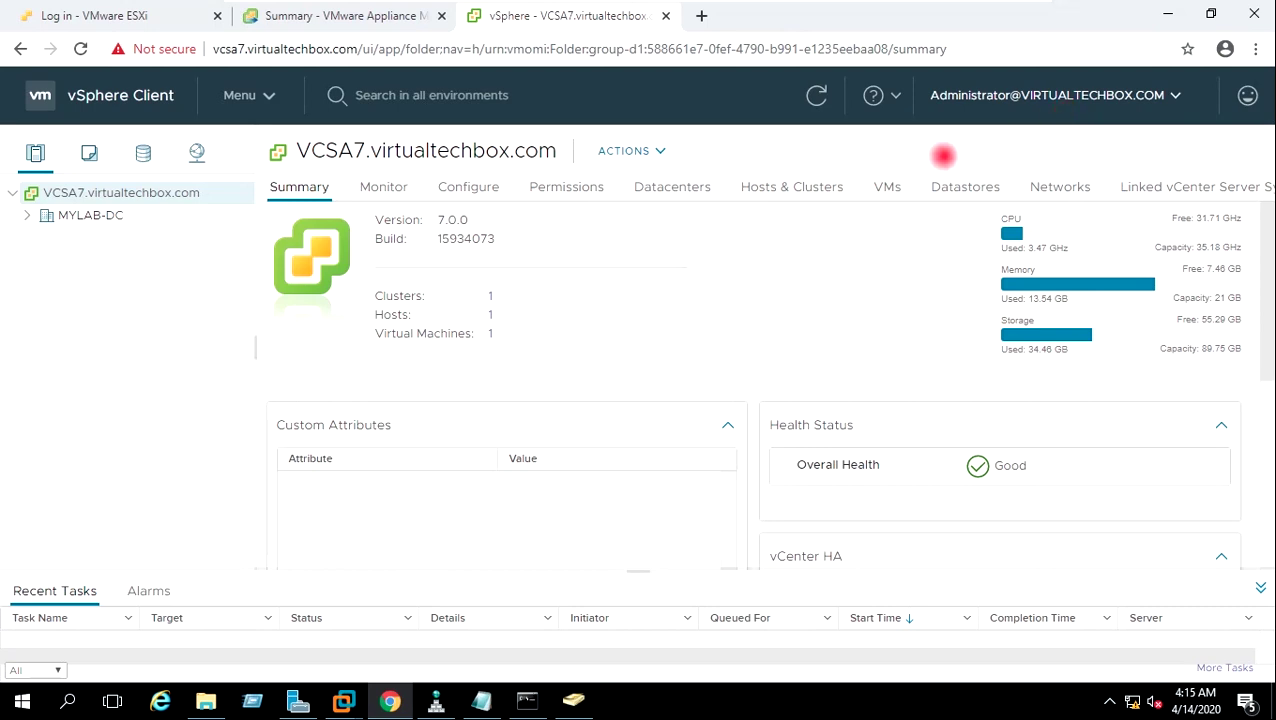
# Open VCSA7.virtualtechbox.com's Permissions tab to verify VIRTUALTECHBOX\Domain Admins holds Administrator.
pyautogui.click(565, 187)
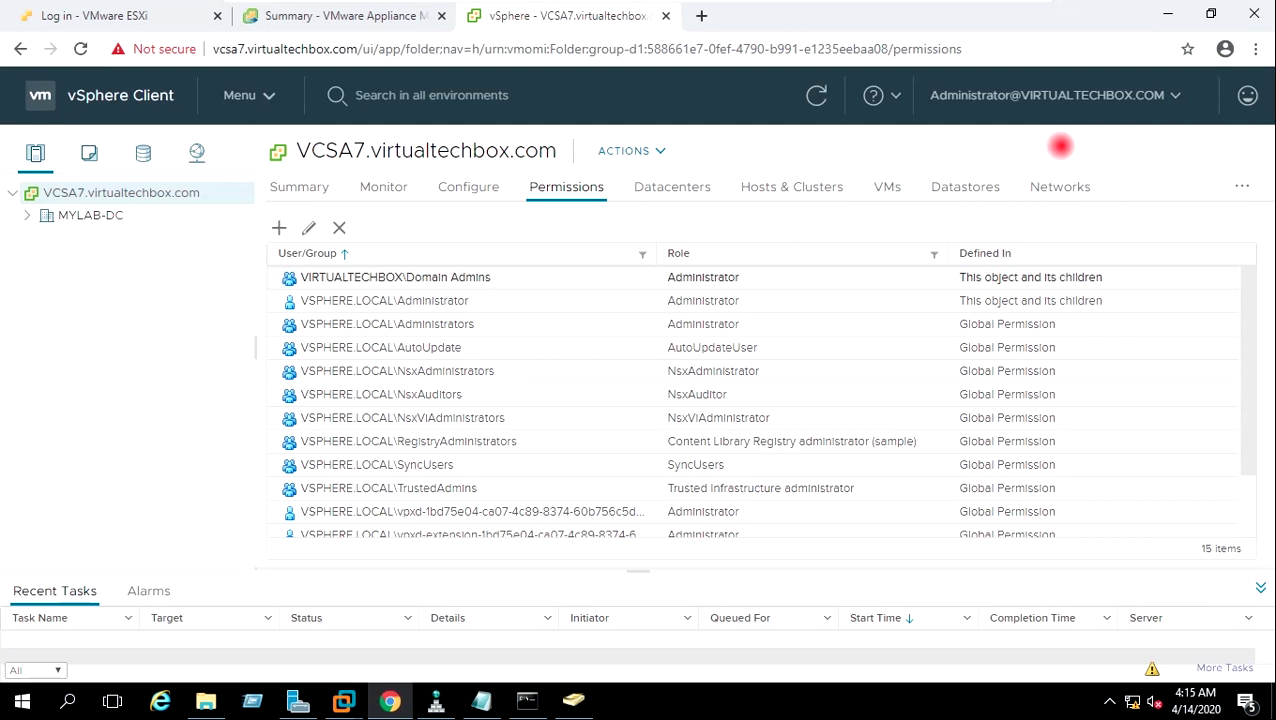
pyautogui.moveTo(979, 13)
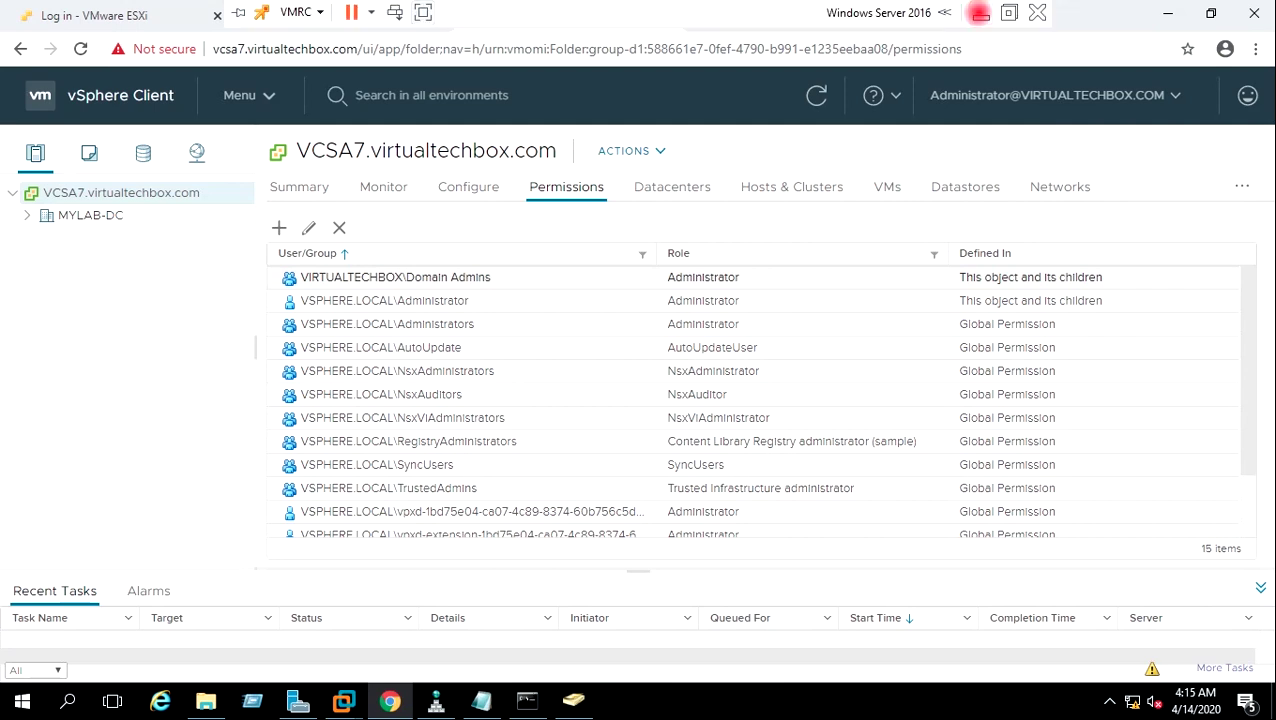